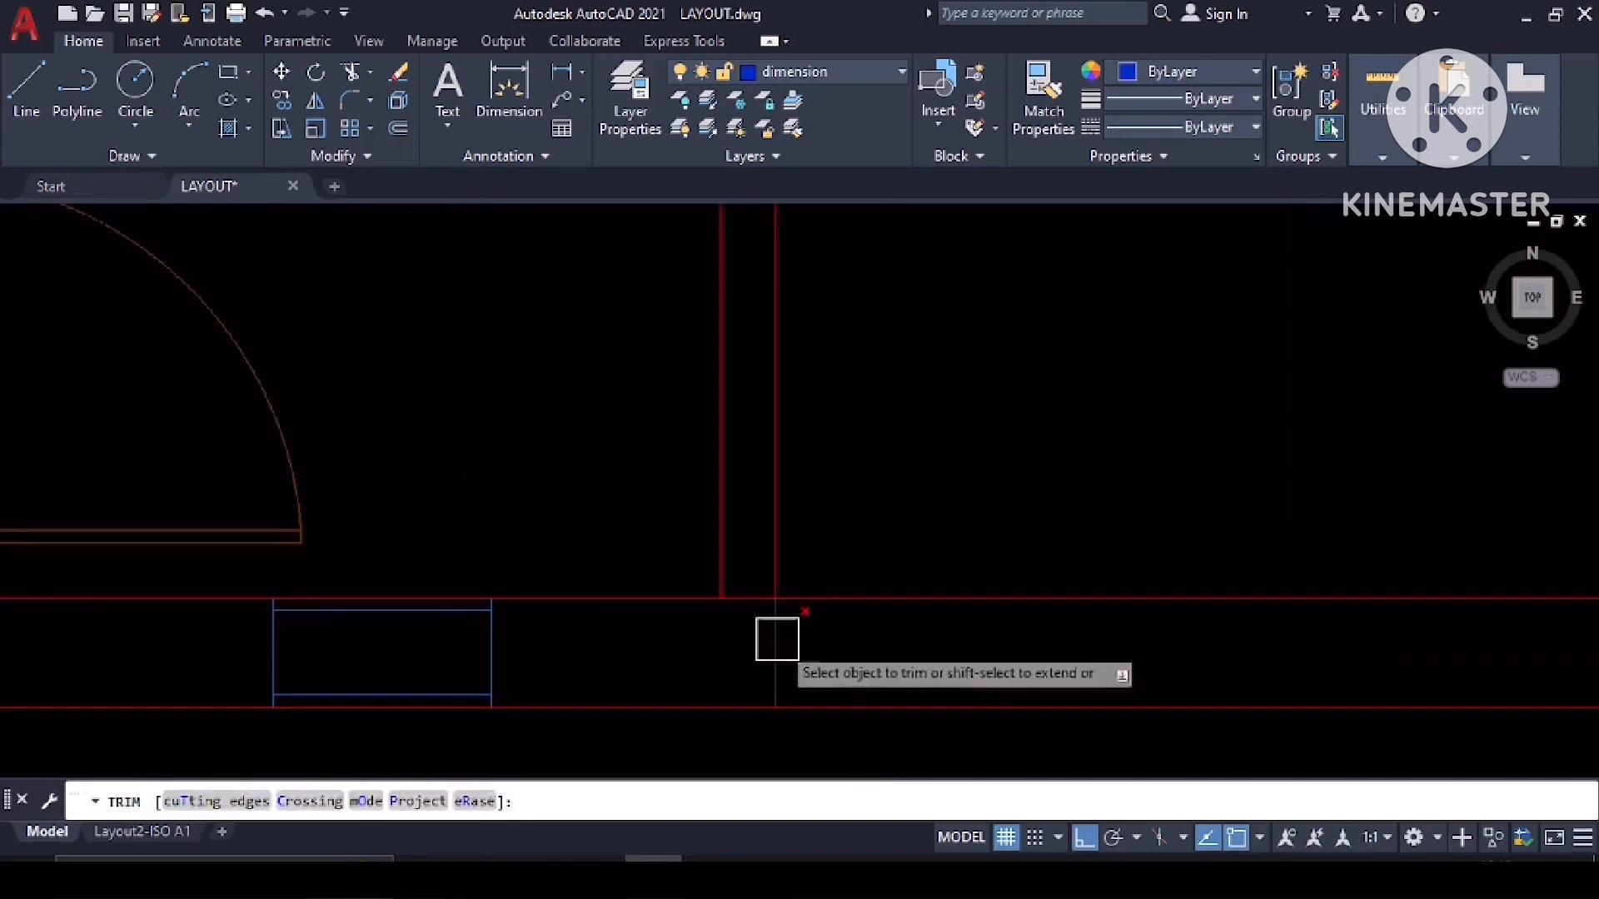
Trim the leftover toilet wall line that crosses the thickness of the lower exterior wall.
left_click(770, 593)
scroll(767, 639, "up", 2)
scroll(851, 520, "down", 3)
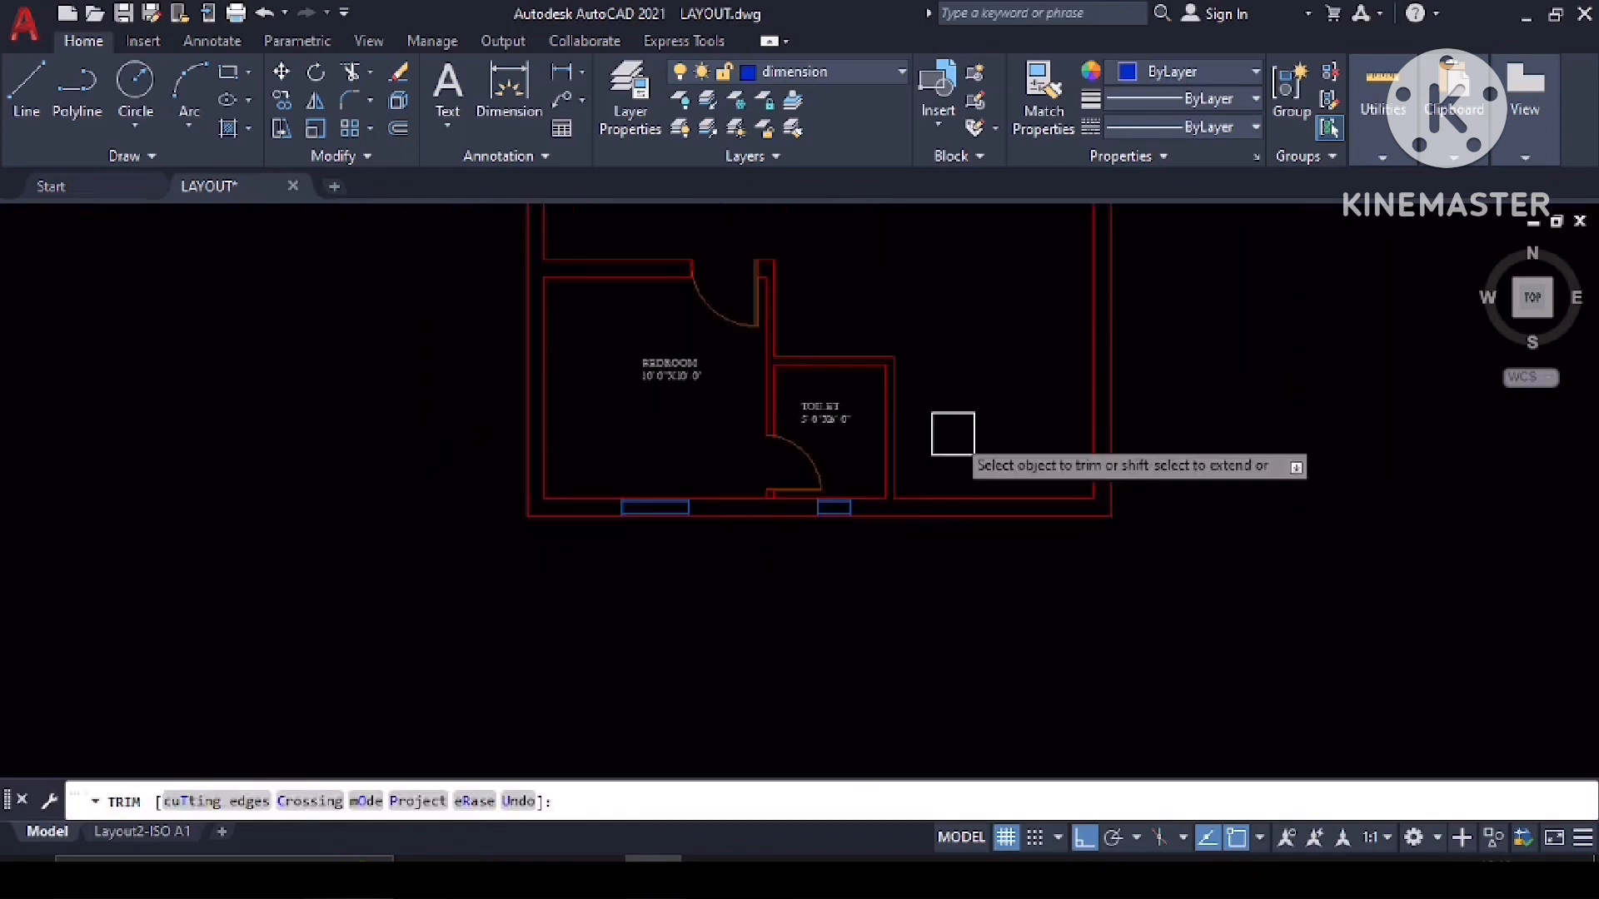
middle_click_drag(952, 431, 936, 595)
key("Return")
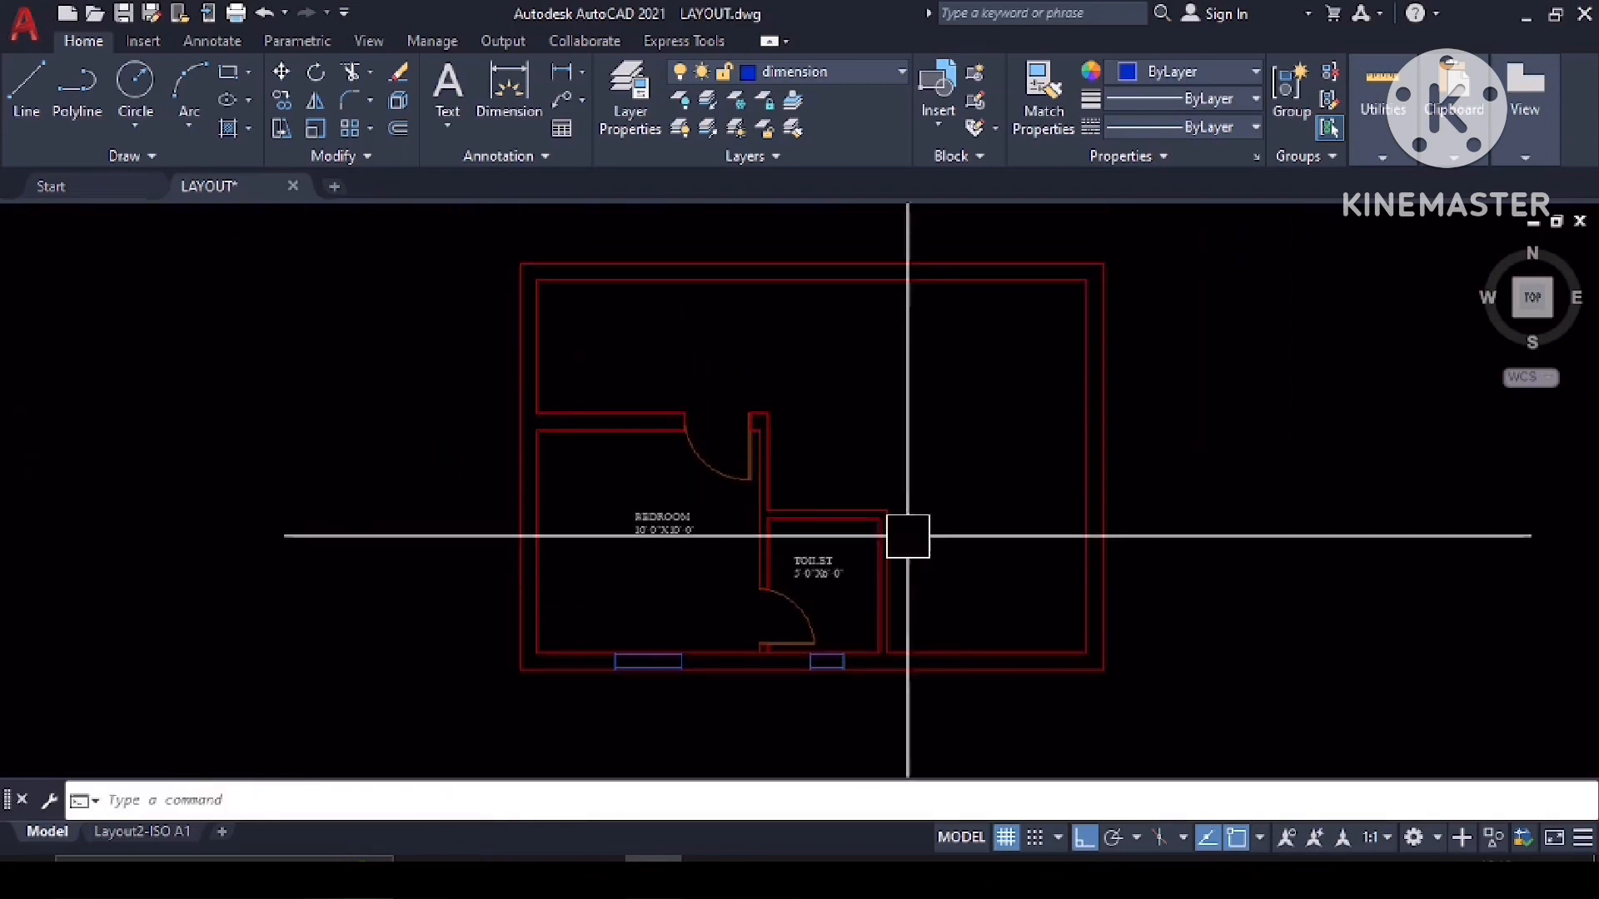
Draw a horizontal construction line (XLINE) from the upper-left inner wall corner along the upper inner wall line.
middle_click_drag(823, 460, 714, 464)
scroll(614, 314, "up", 2)
scroll(842, 457, "down", 2)
middle_click_drag(842, 457, 713, 421)
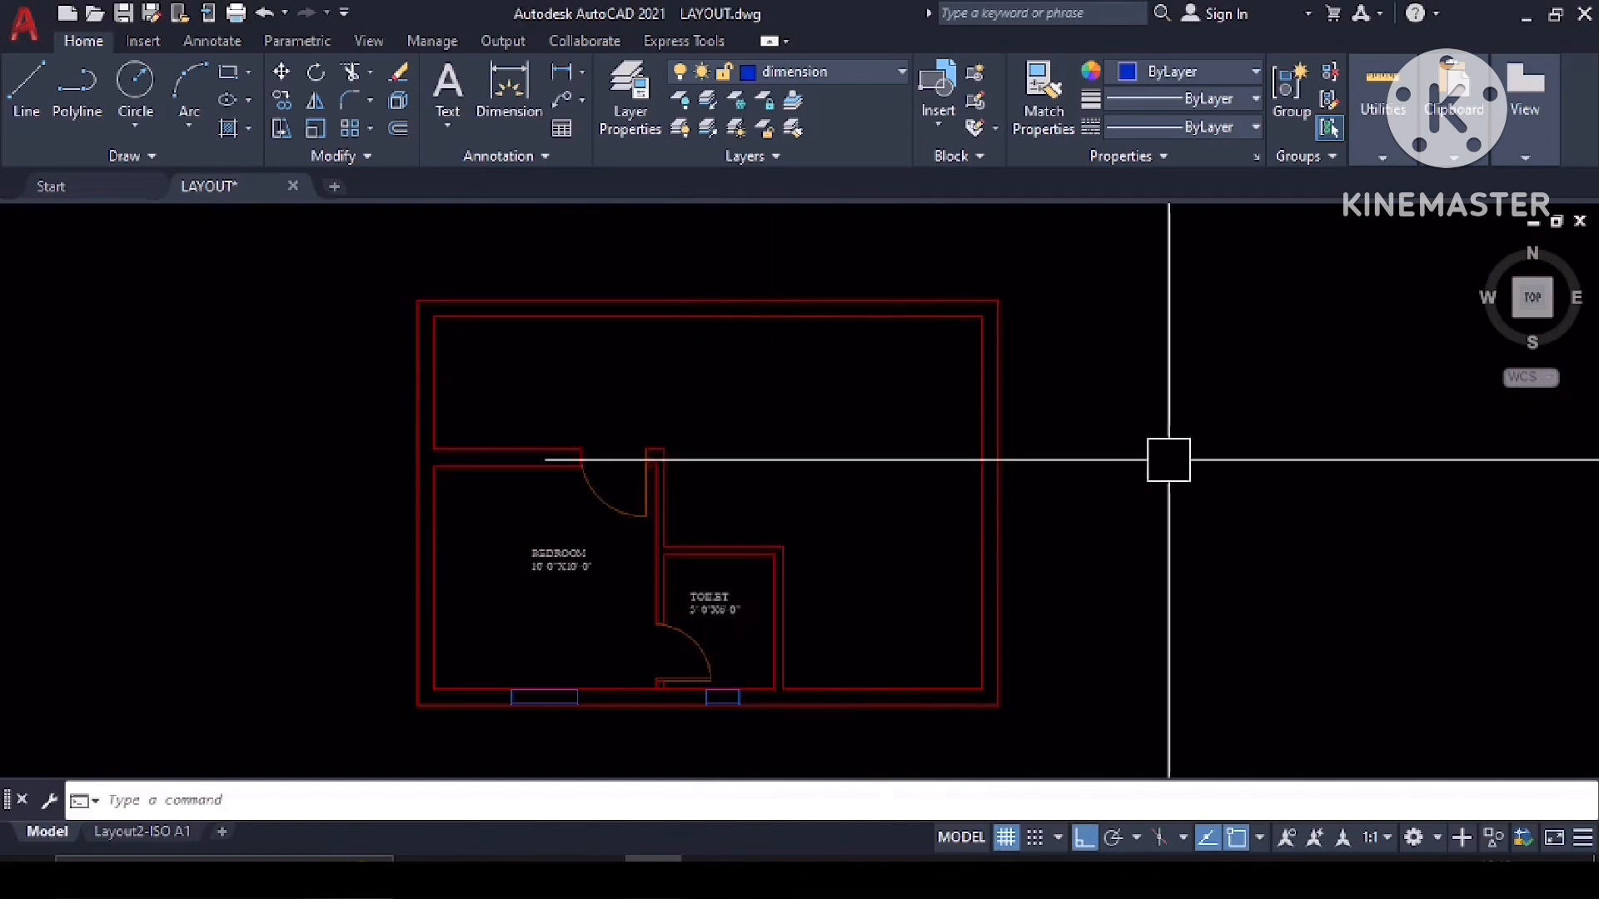
middle_click_drag(1116, 453, 1069, 490)
middle_click_drag(404, 472, 552, 513)
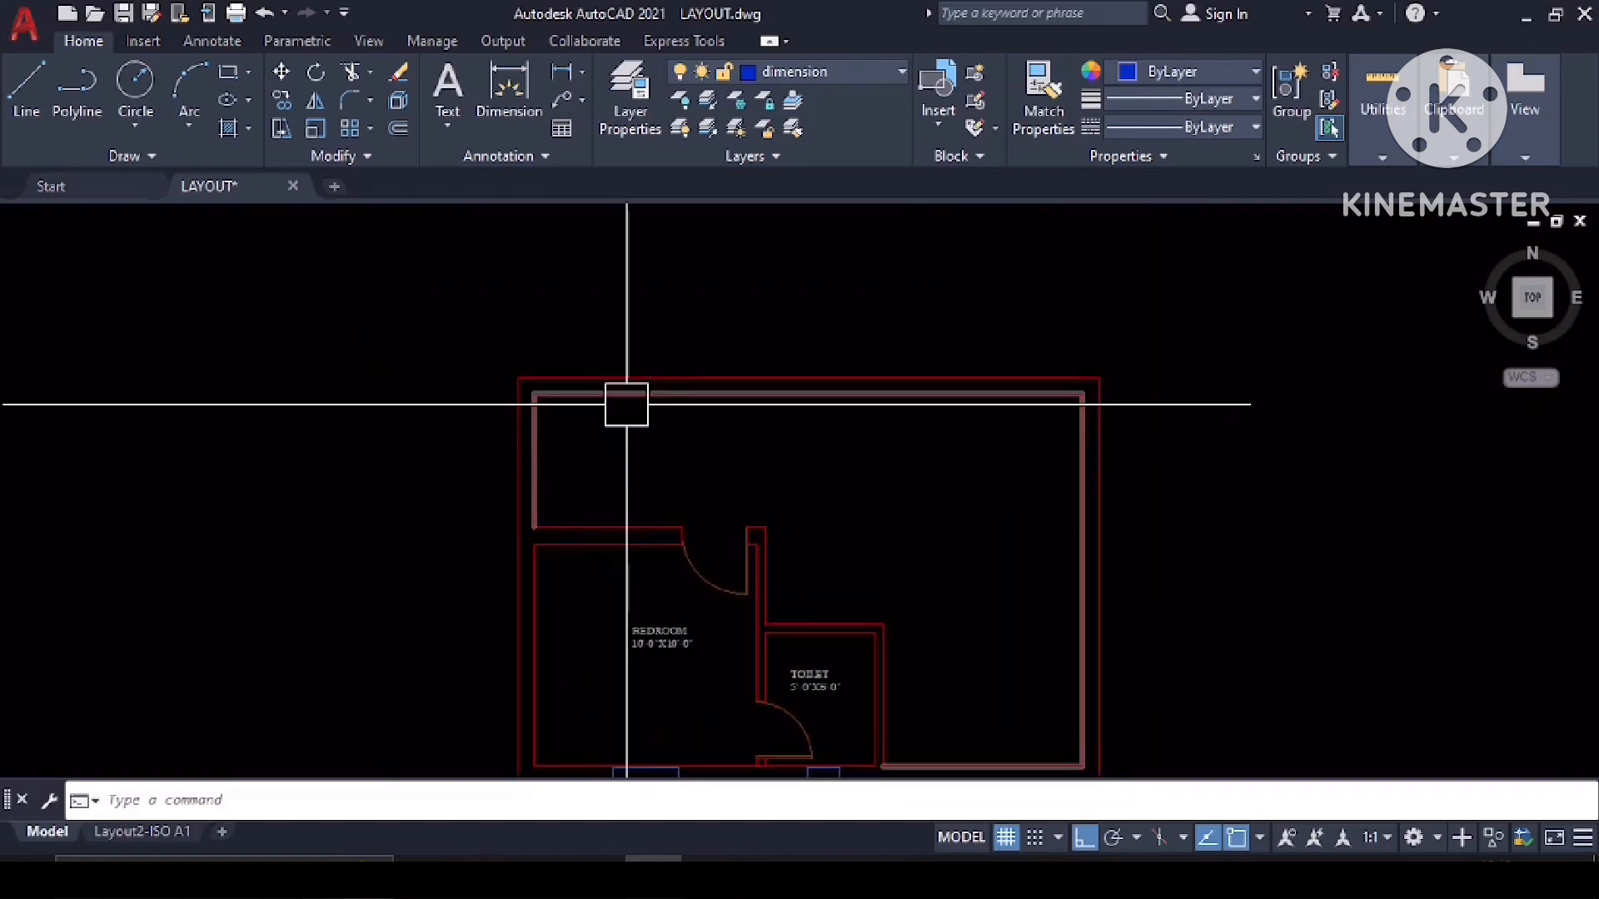
mouse_move(626, 405)
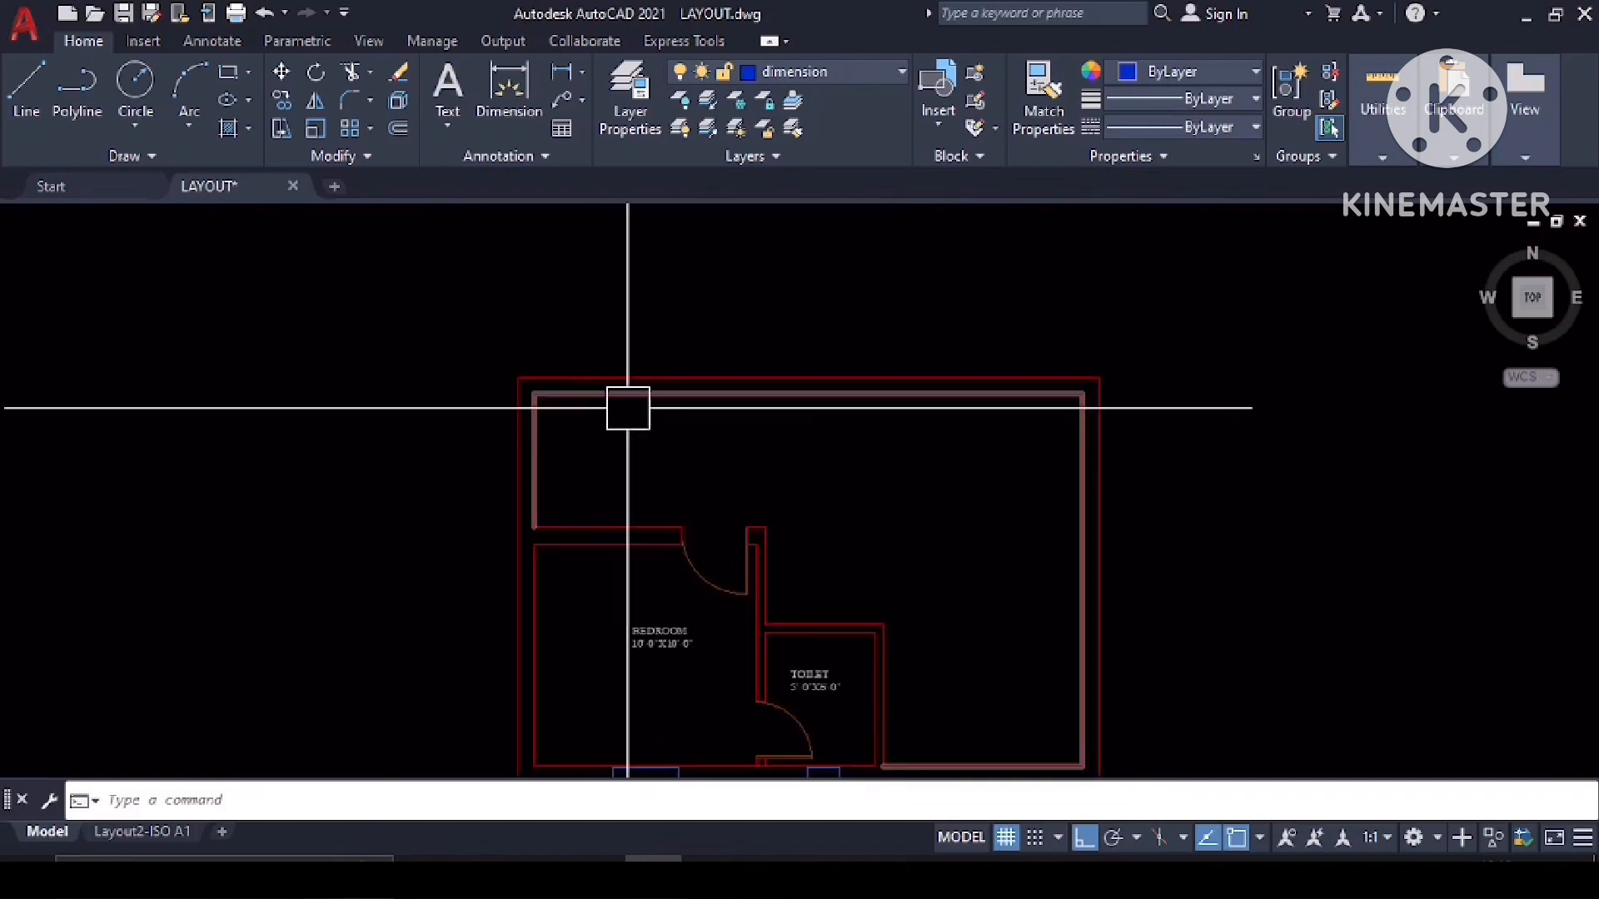
type("xl")
key("Return")
left_click(534, 393)
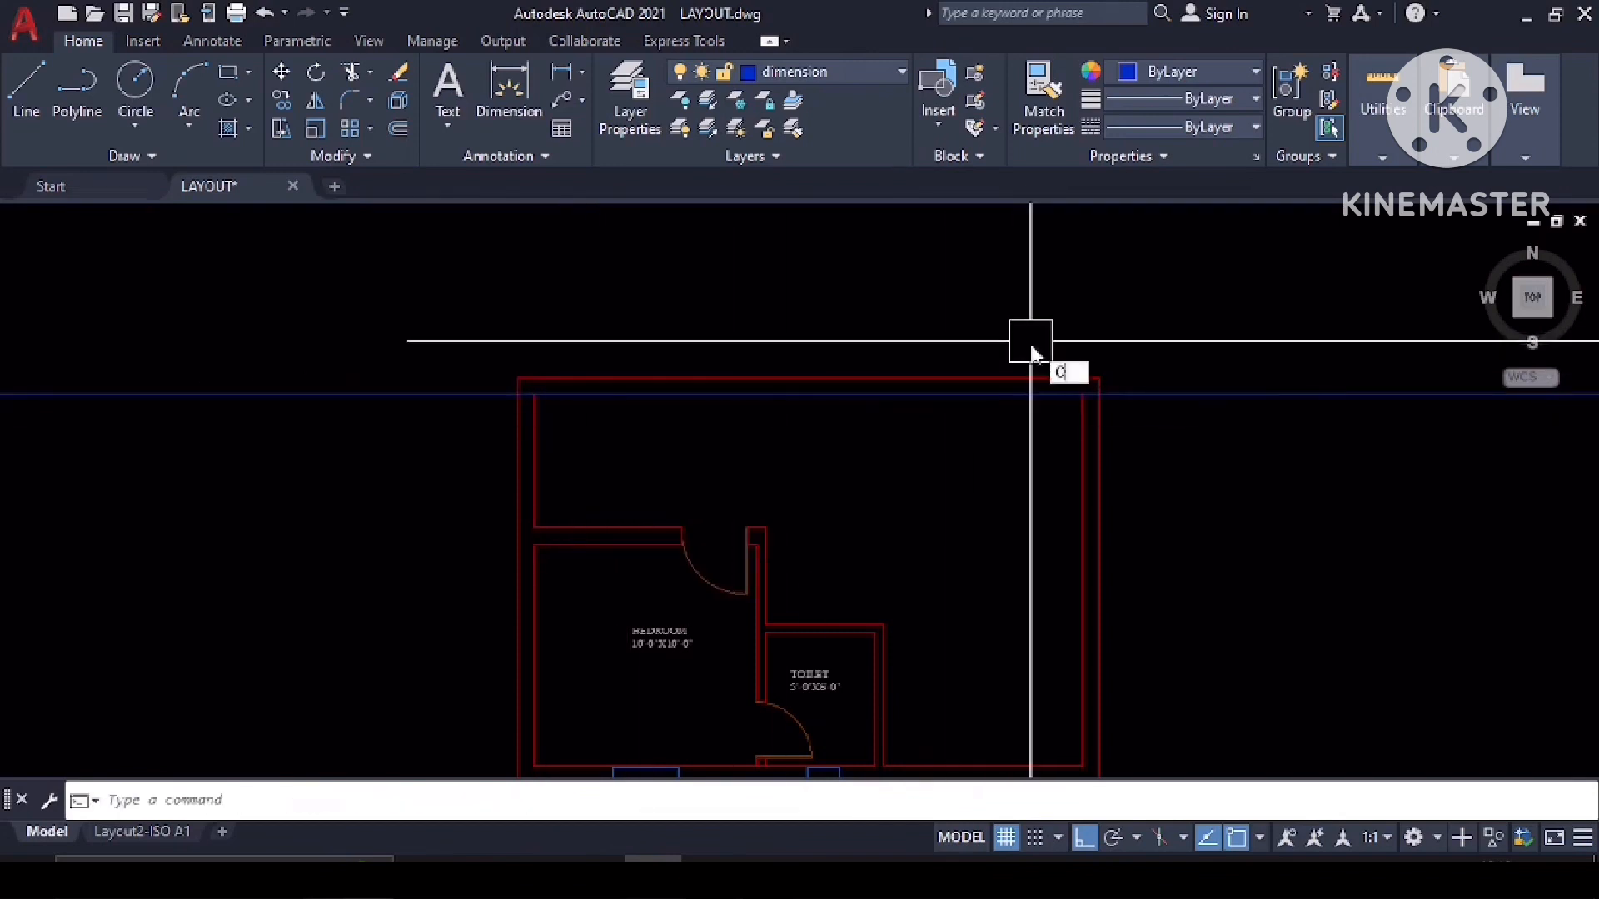
Offset the horizontal construction line 2' downward into the room.
key("Return")
type("5")
key("Return")
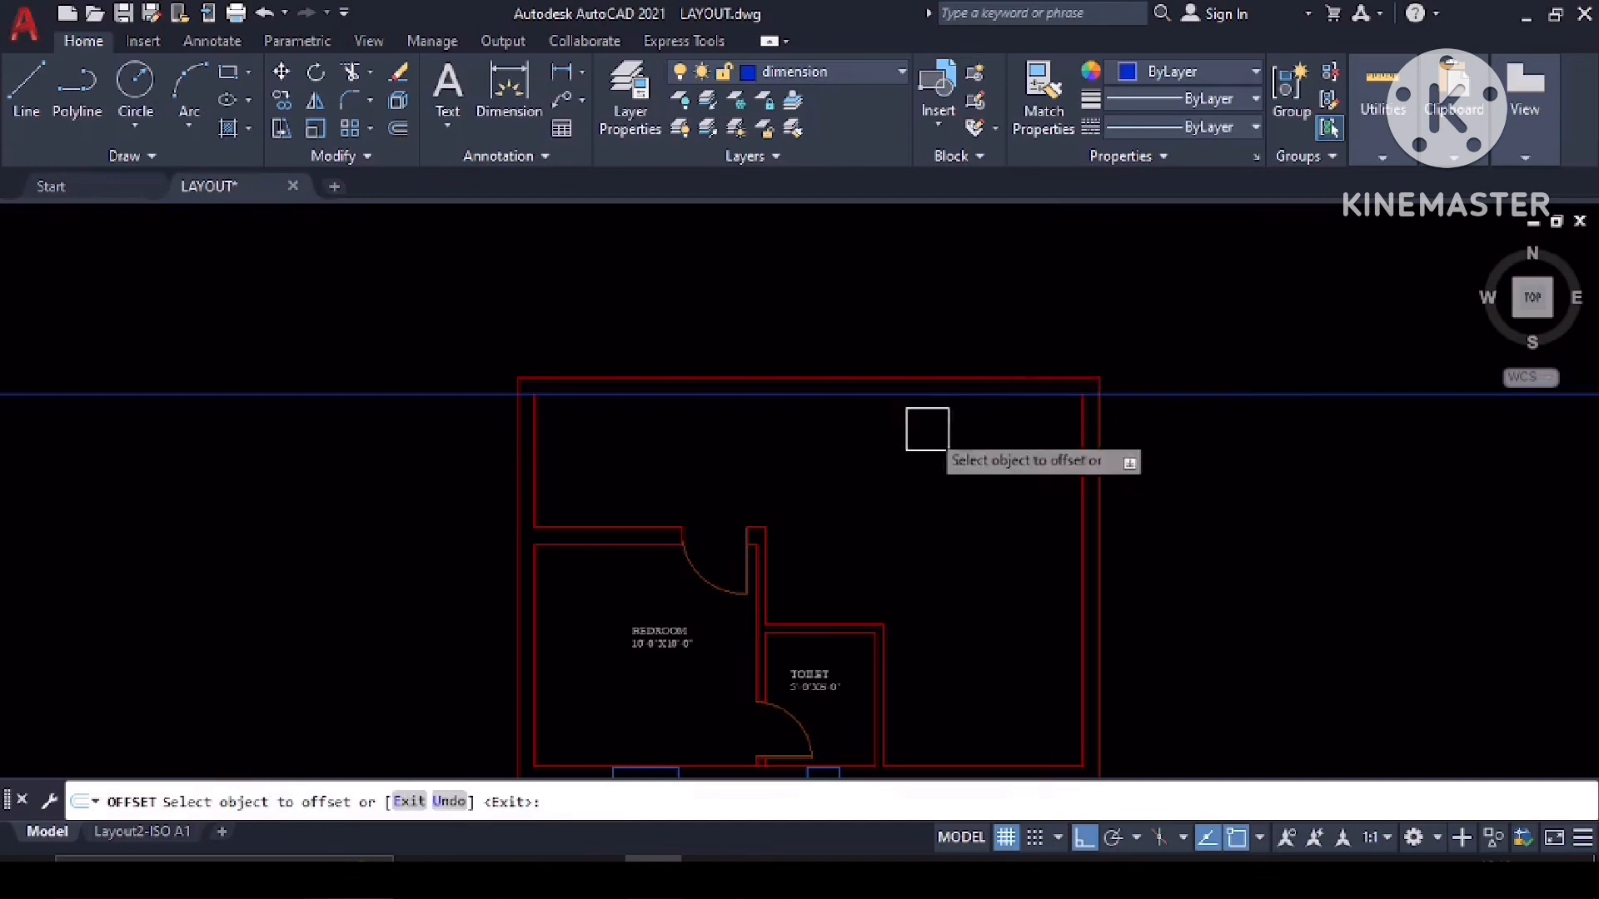
left_click(899, 394)
left_click(921, 474)
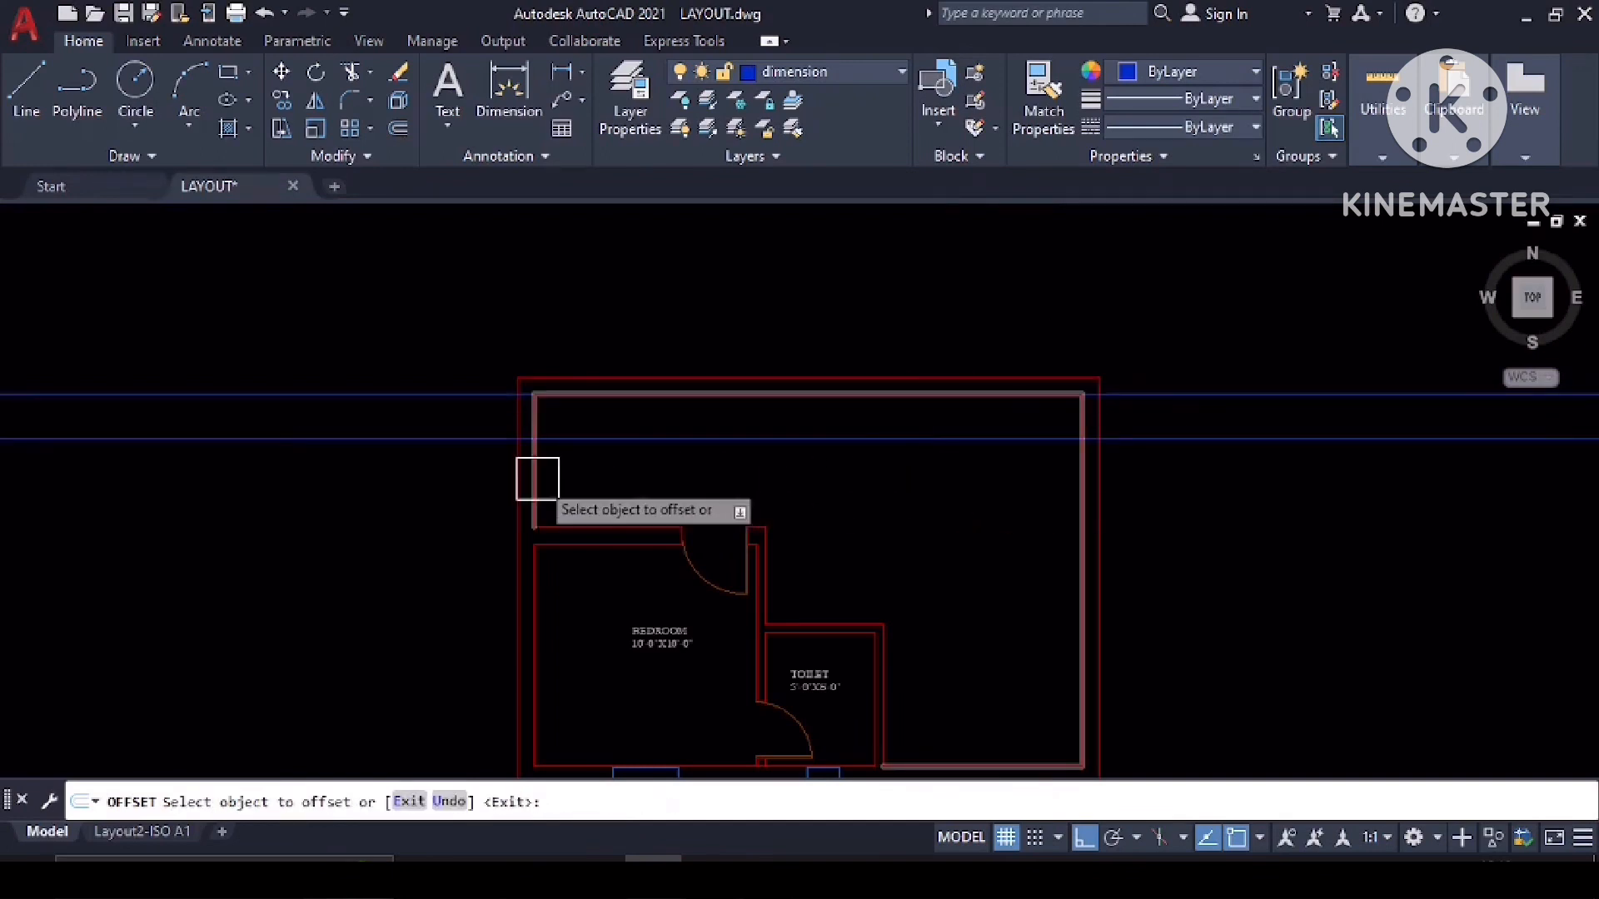
key("Return")
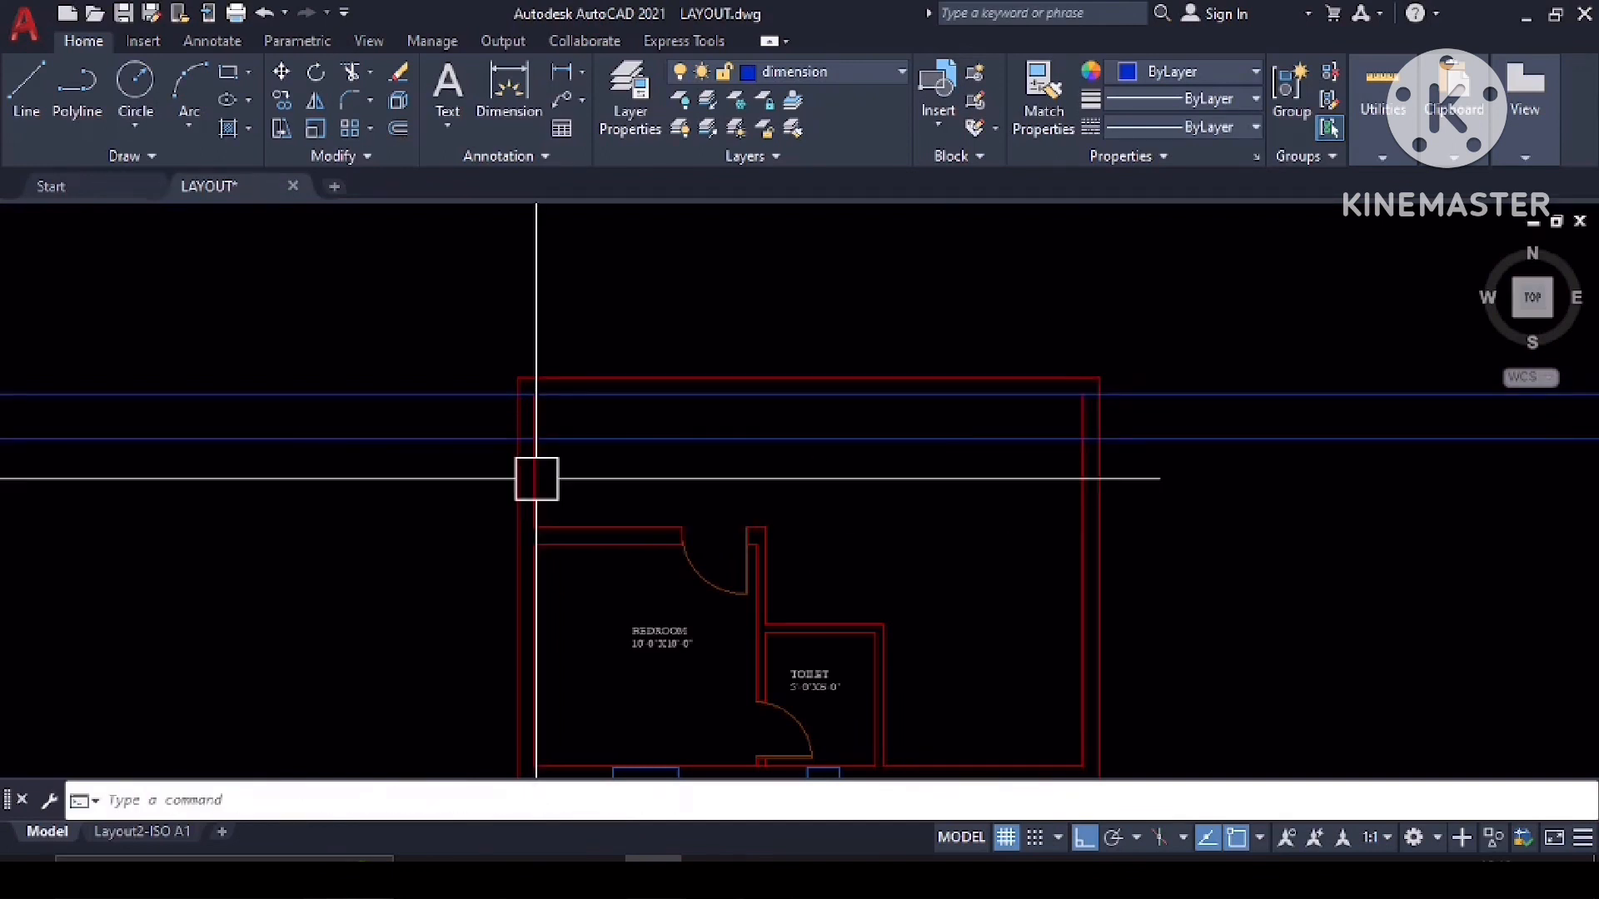
Draw a vertical construction line through the same upper-left inner wall corner.
type("XL")
key("Return")
left_click(534, 394)
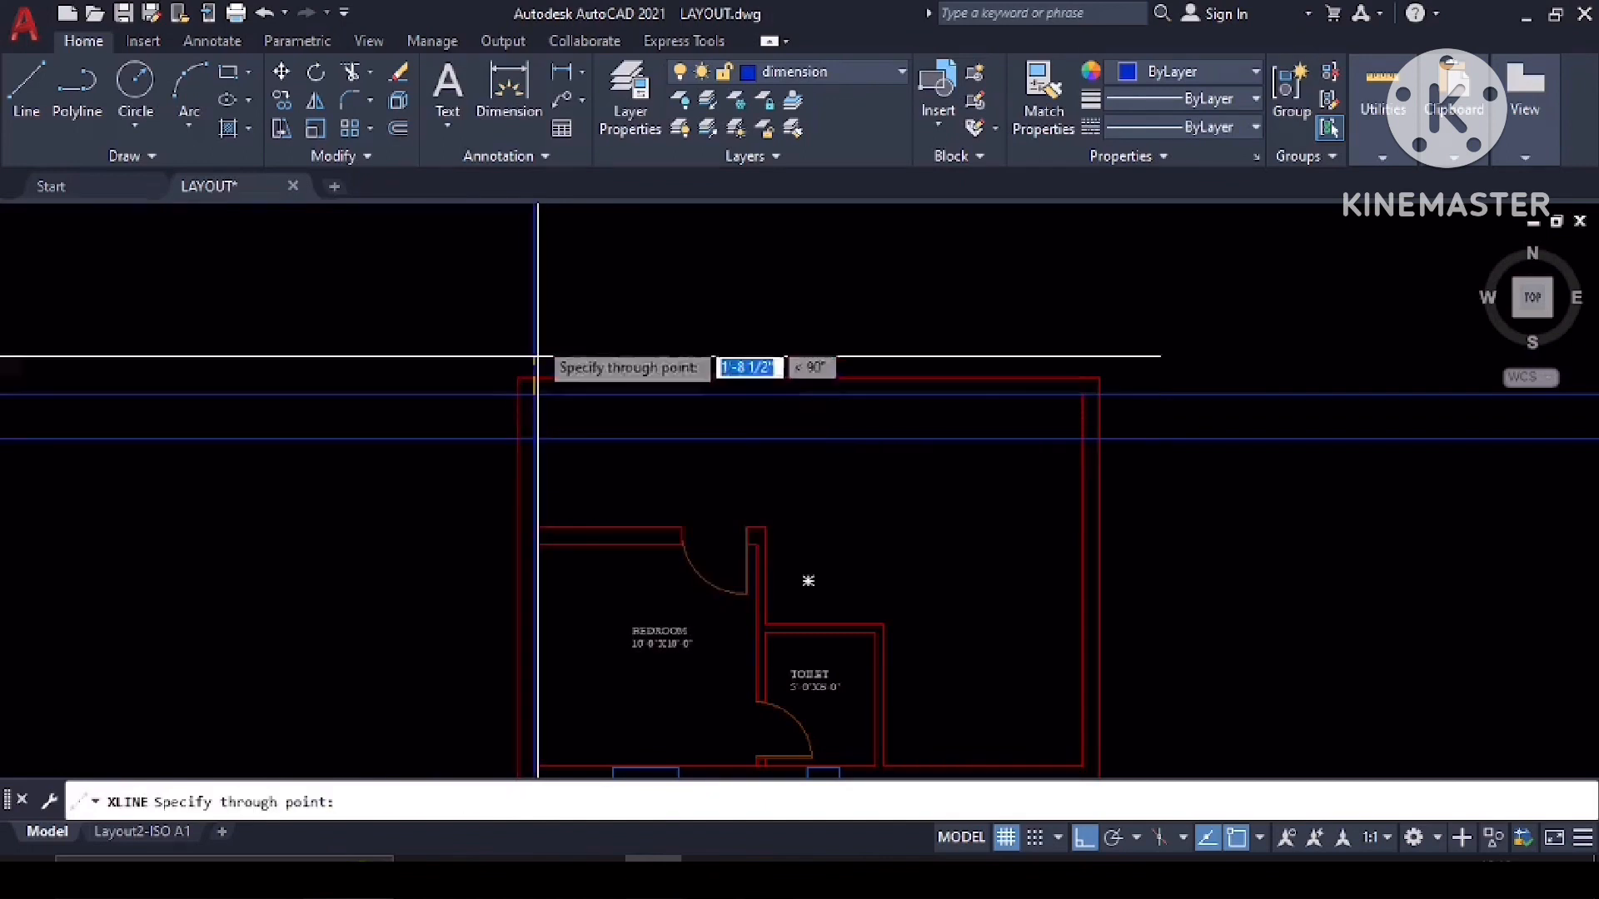
left_click(531, 274)
Offset the vertical construction line 2' to the right, into the room.
key("Return")
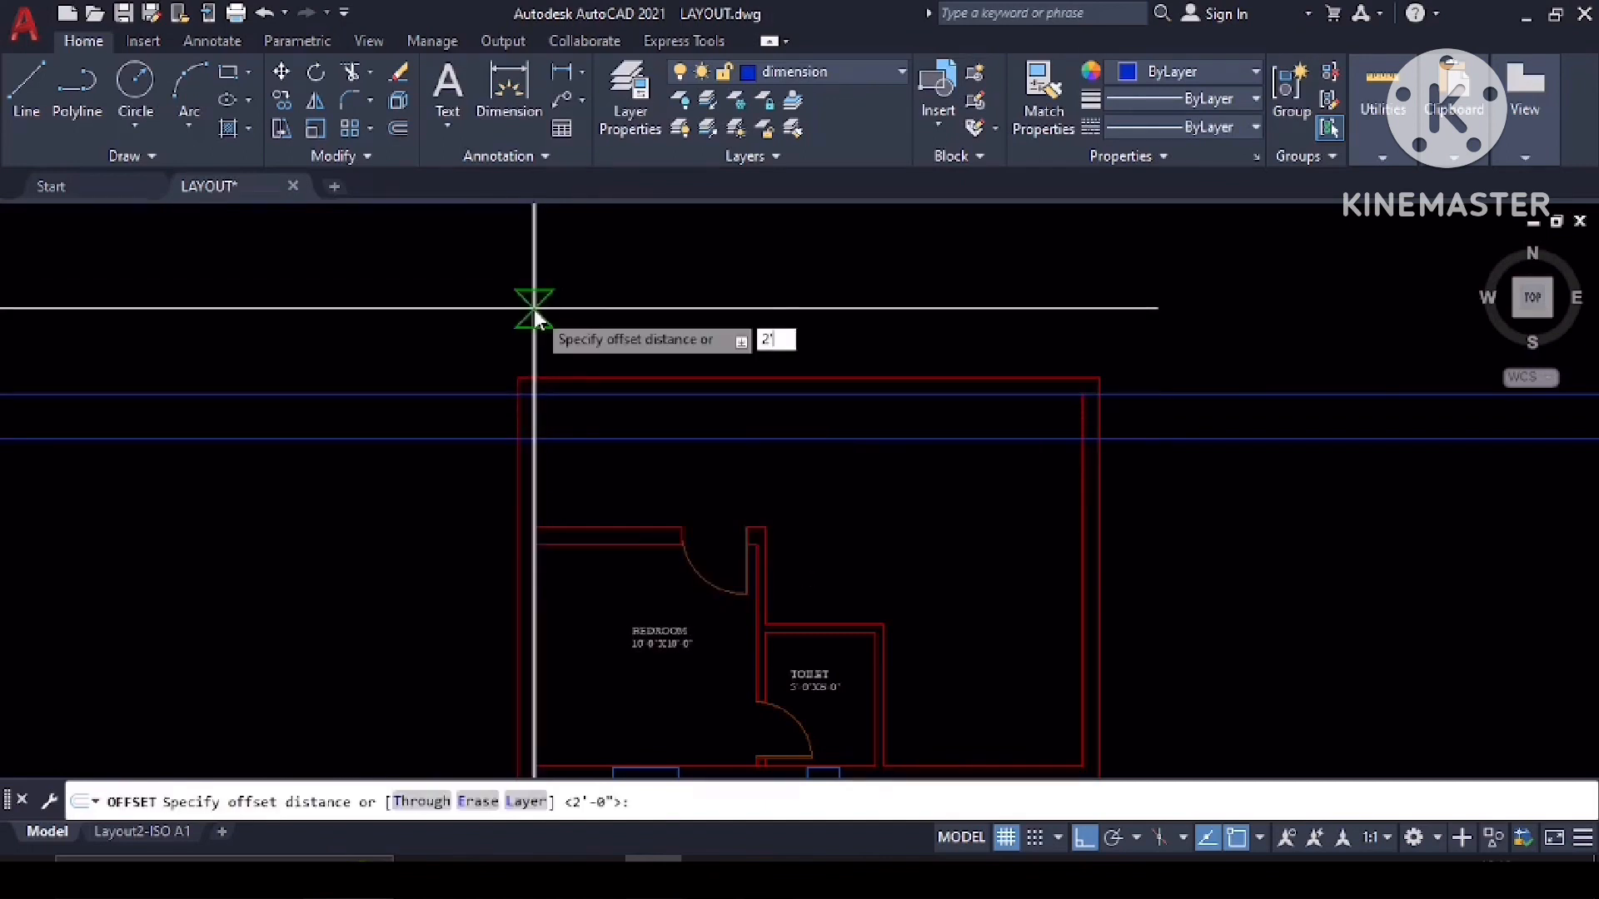
key("Return")
left_click(533, 310)
left_click(805, 309)
key("Return")
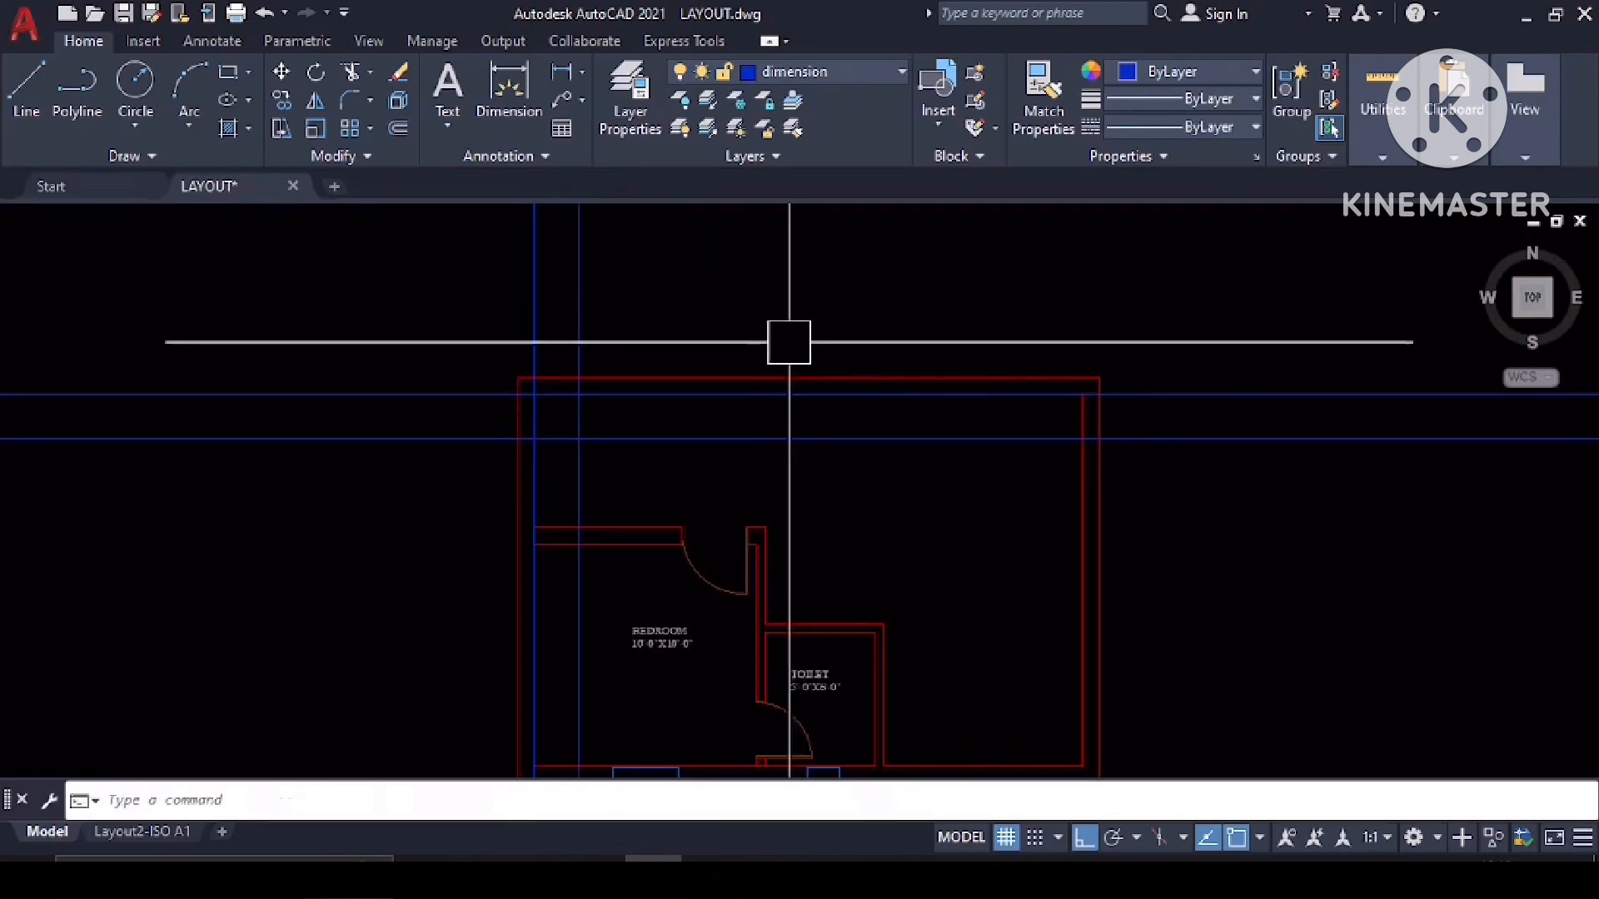
Draw a vertical construction line through the outer corner of the wall stub beside the bedroom door.
middle_click_drag(767, 371, 697, 372)
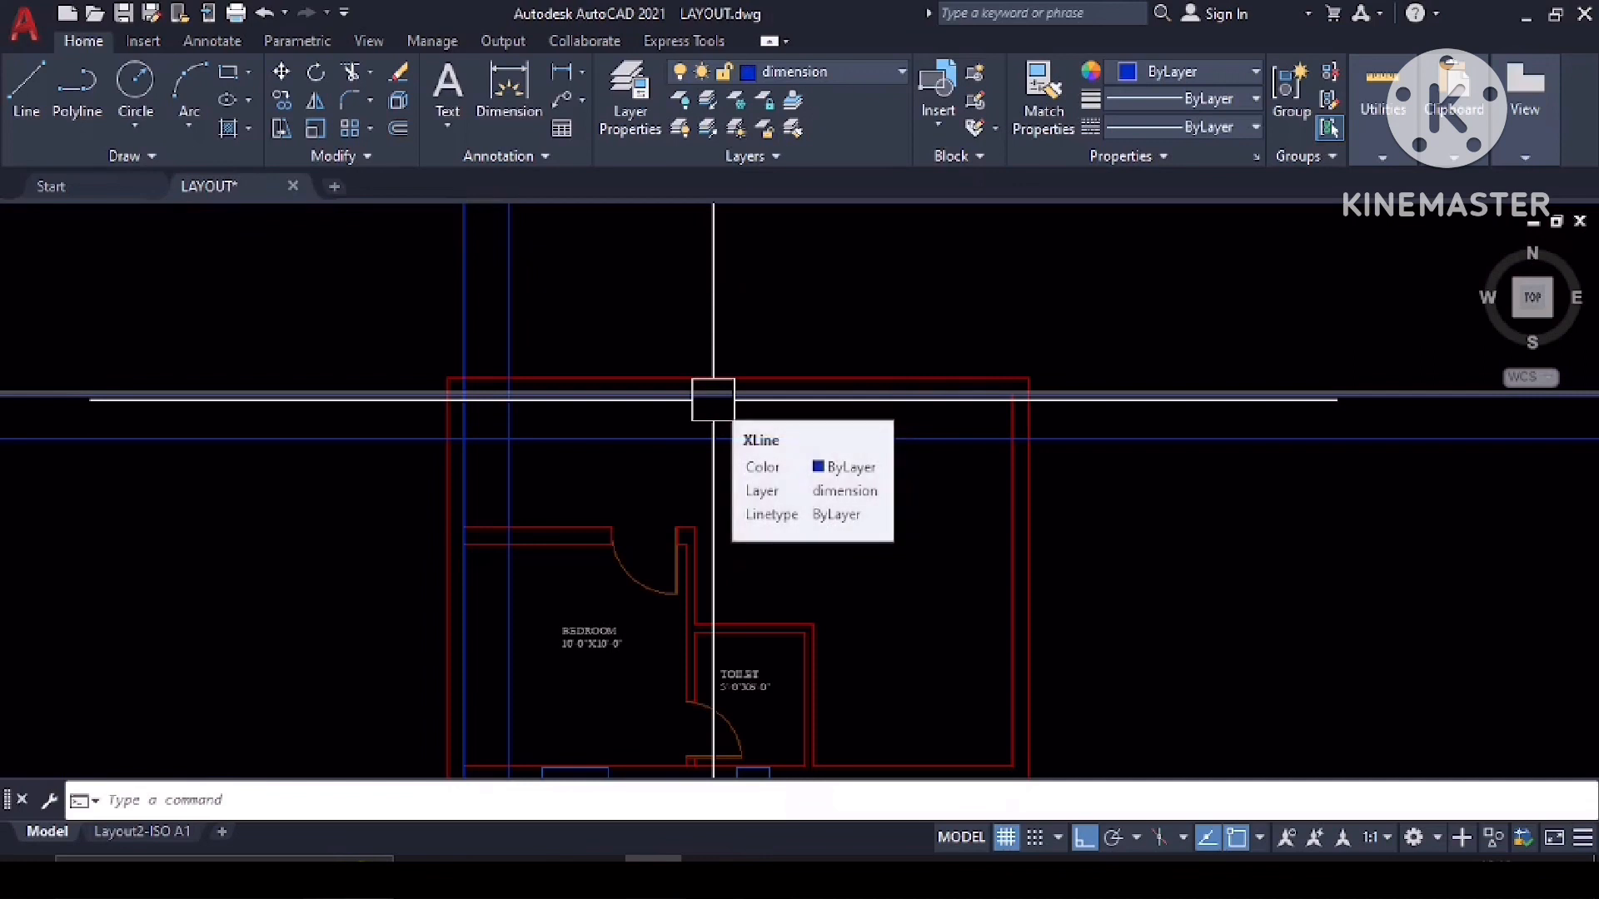
type("l")
key("Return")
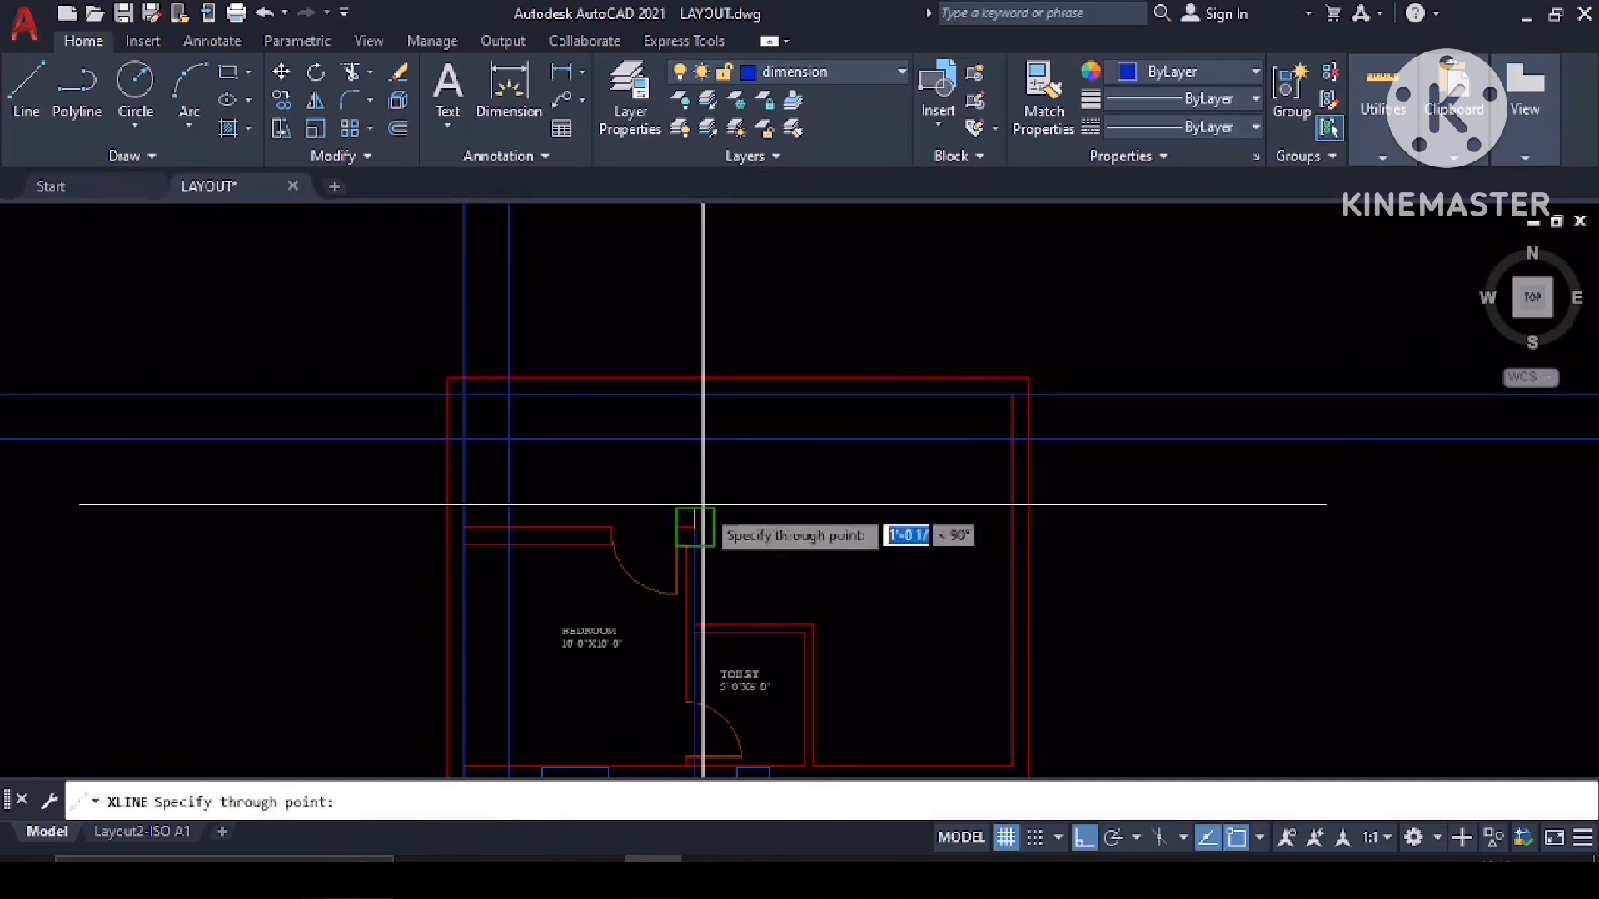
left_click(704, 294)
key("Return")
Trace a closed L-shaped counter outline with a polyline through the construction-line intersections, down to the bedroom's upper wall.
type("P")
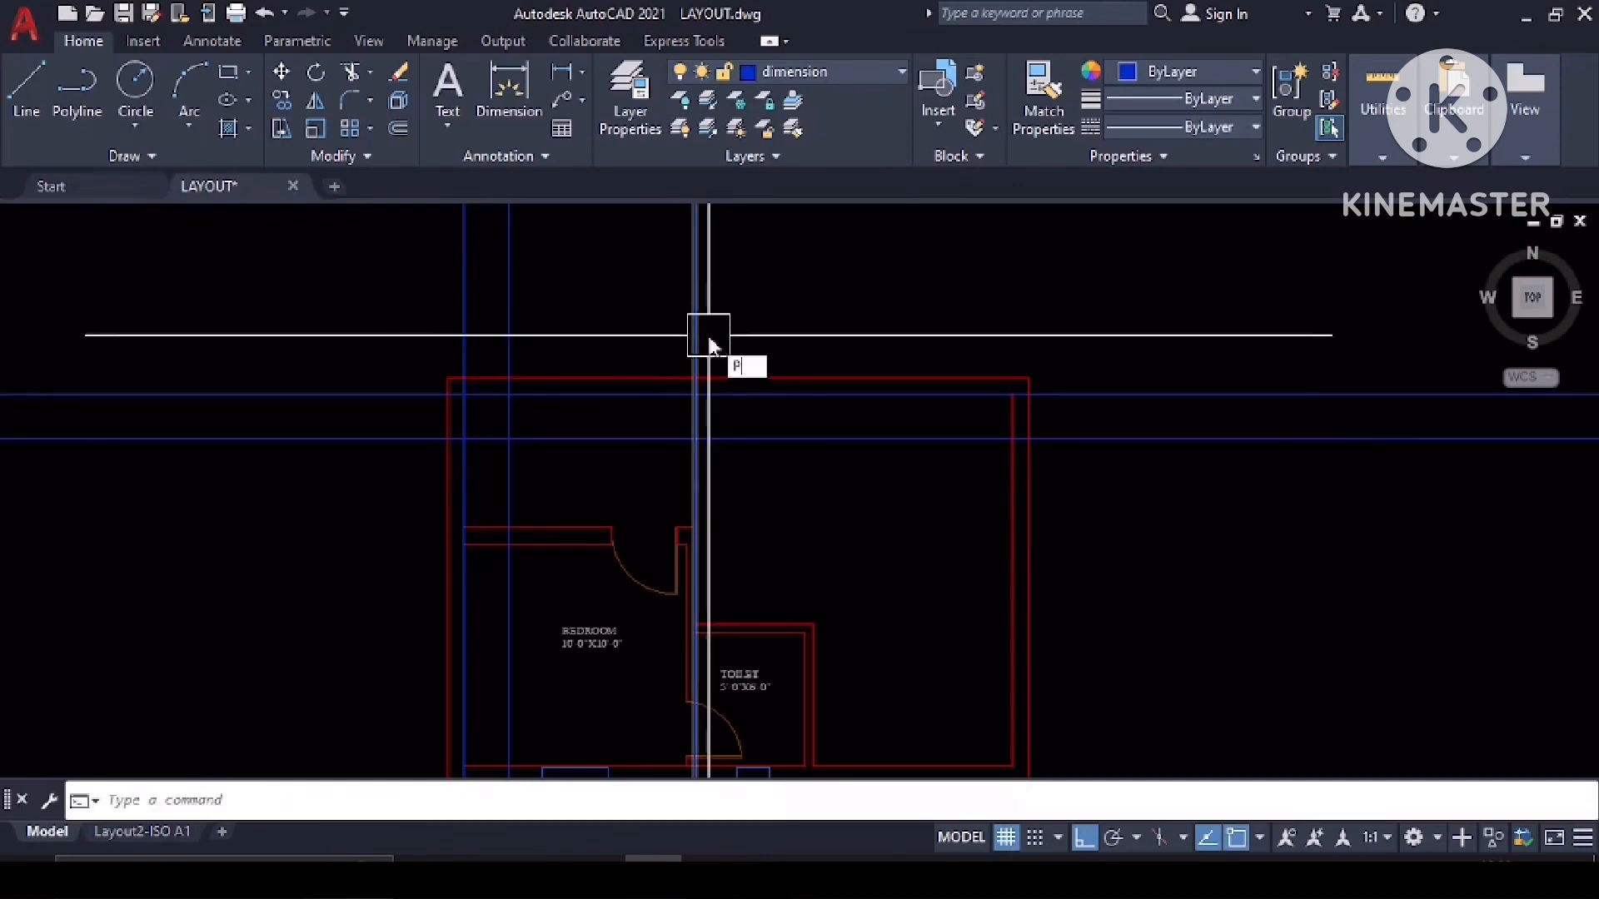
type("pl")
key("Return")
left_click(695, 439)
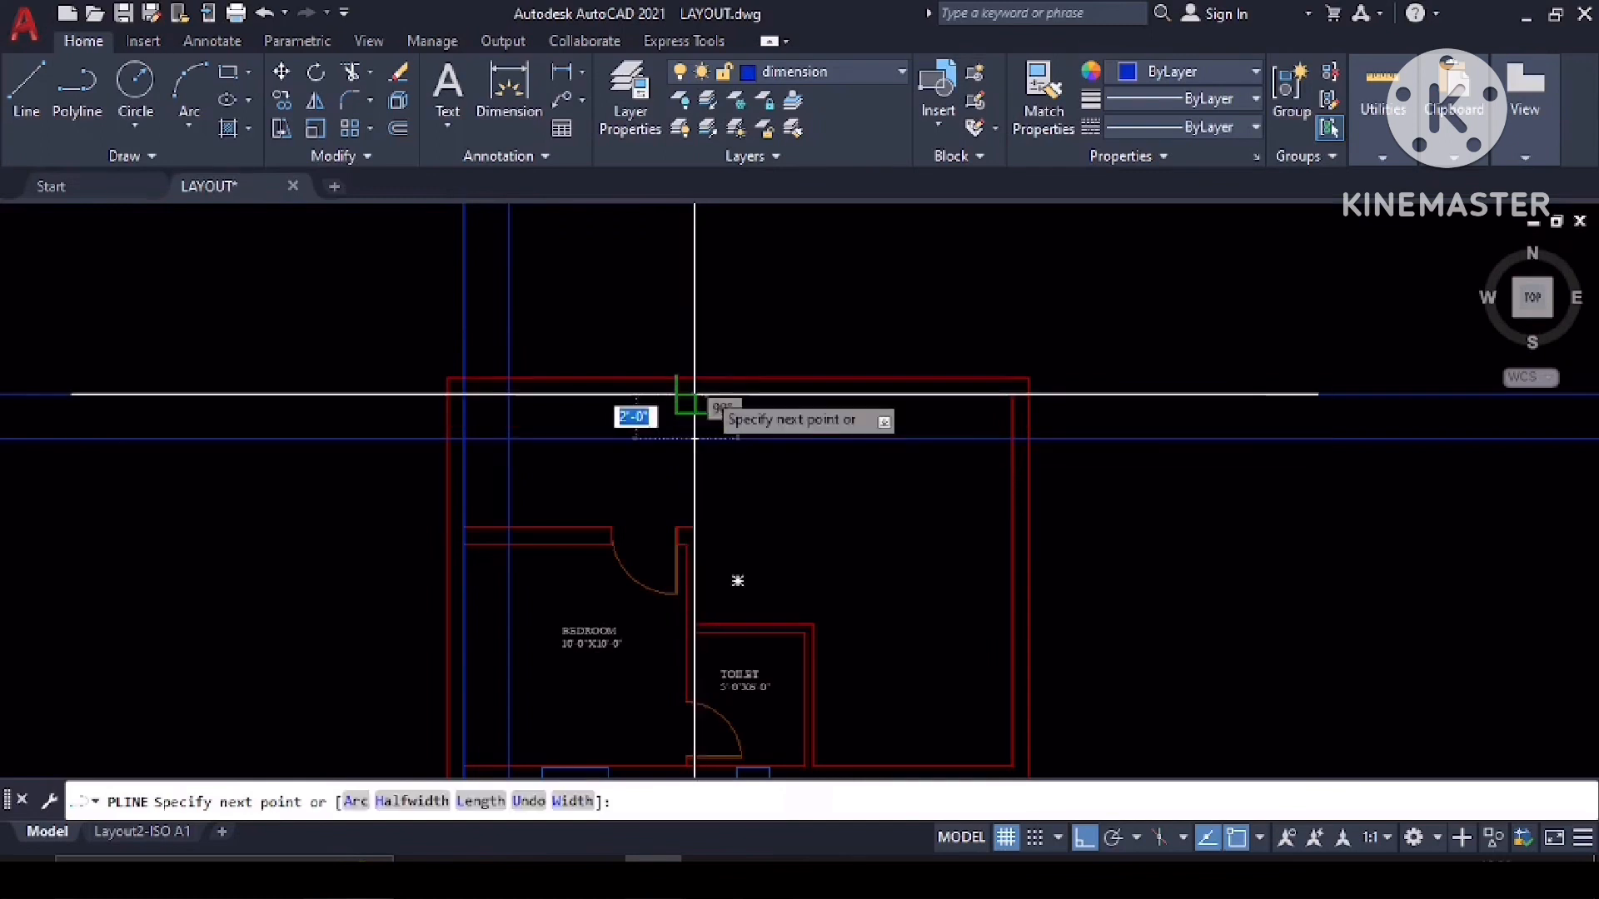
scroll(464, 386, "up", 4)
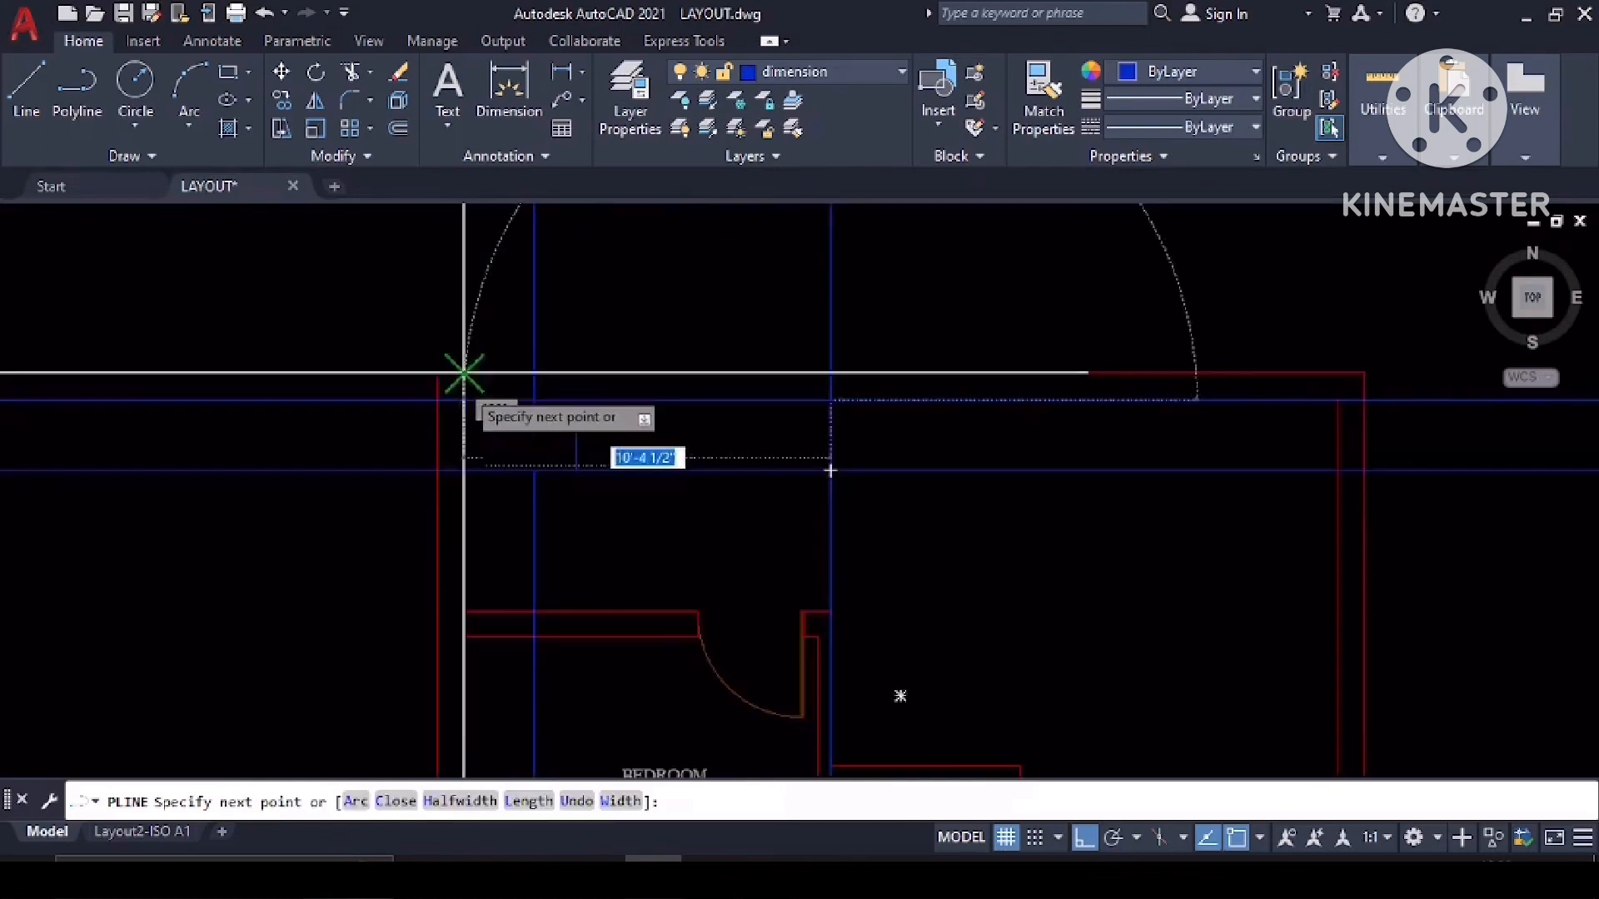
left_click(464, 408)
middle_click_drag(483, 508, 494, 295)
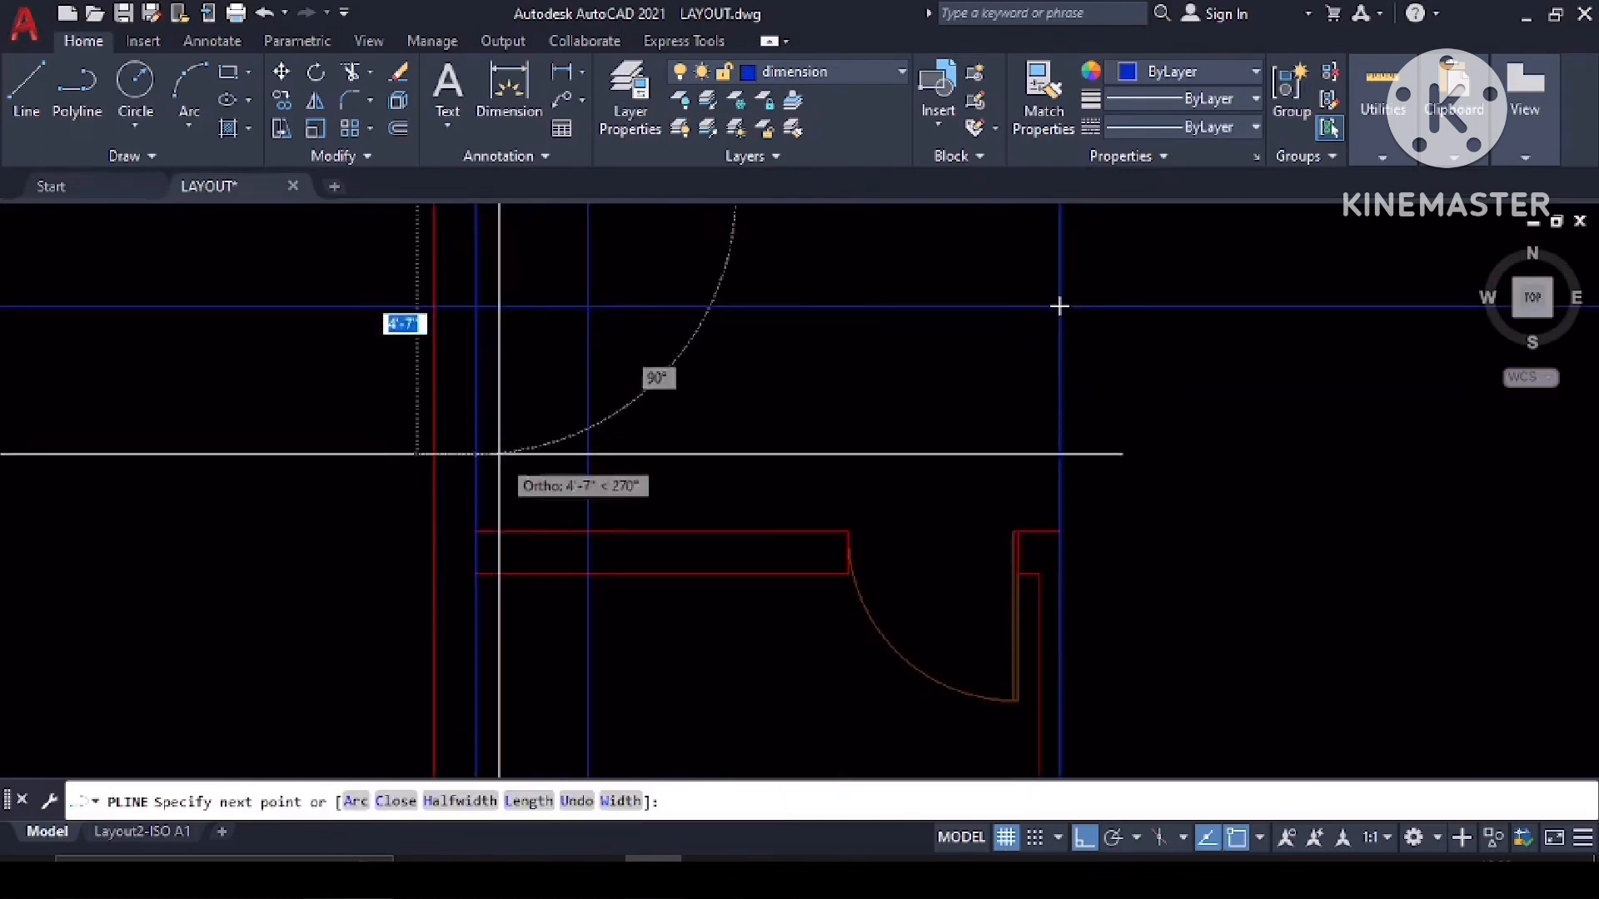
left_click(587, 531)
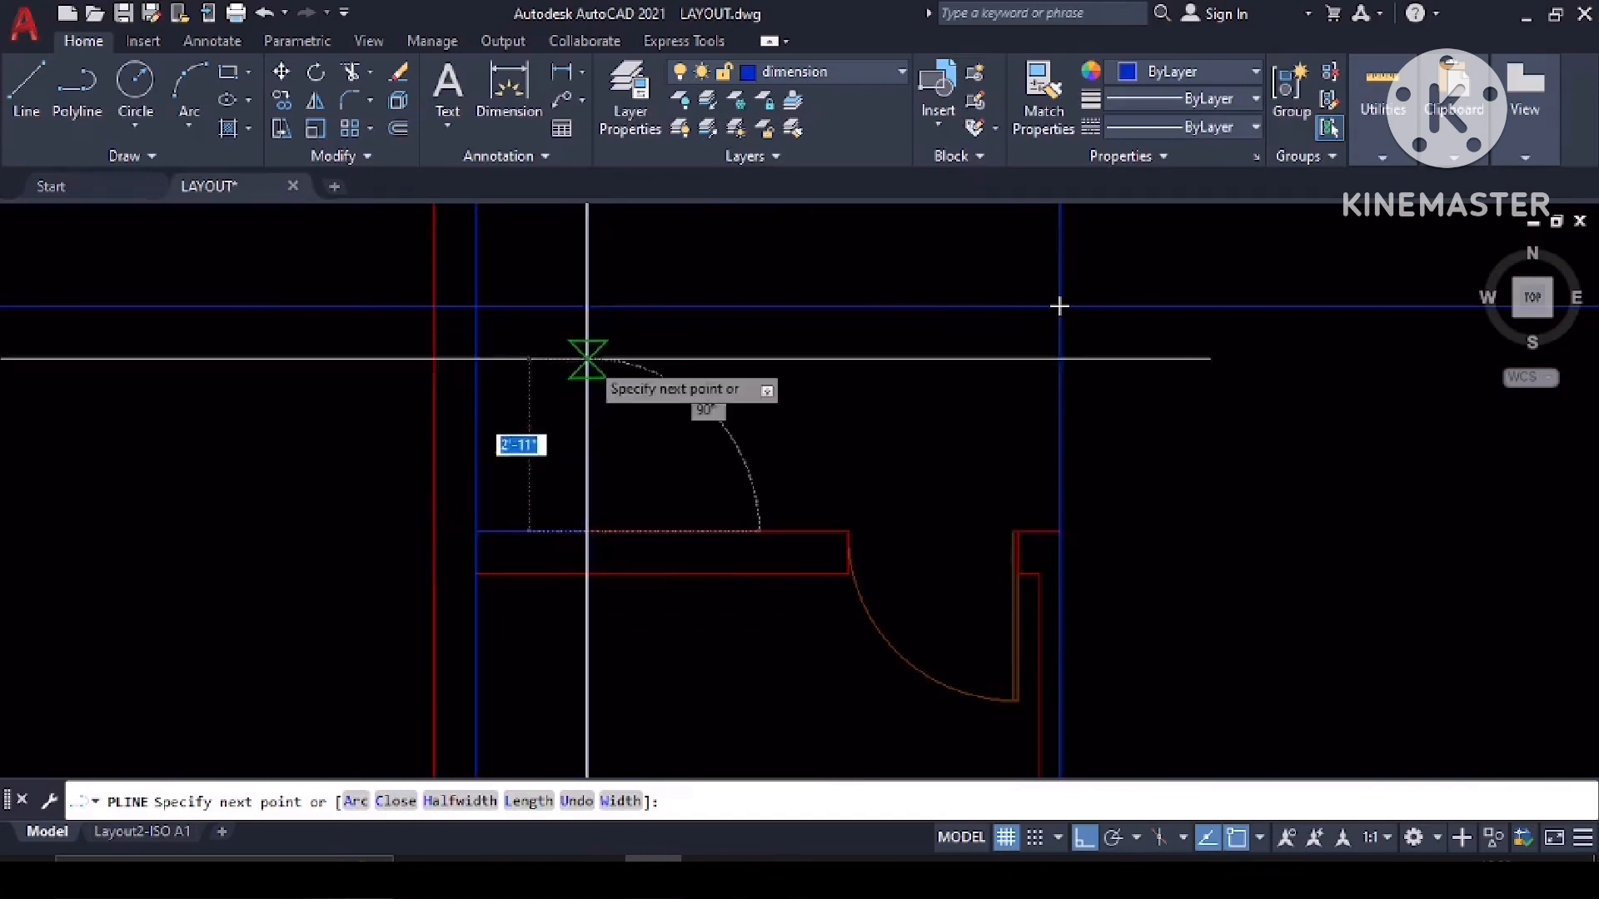
middle_click_drag(583, 346, 586, 504)
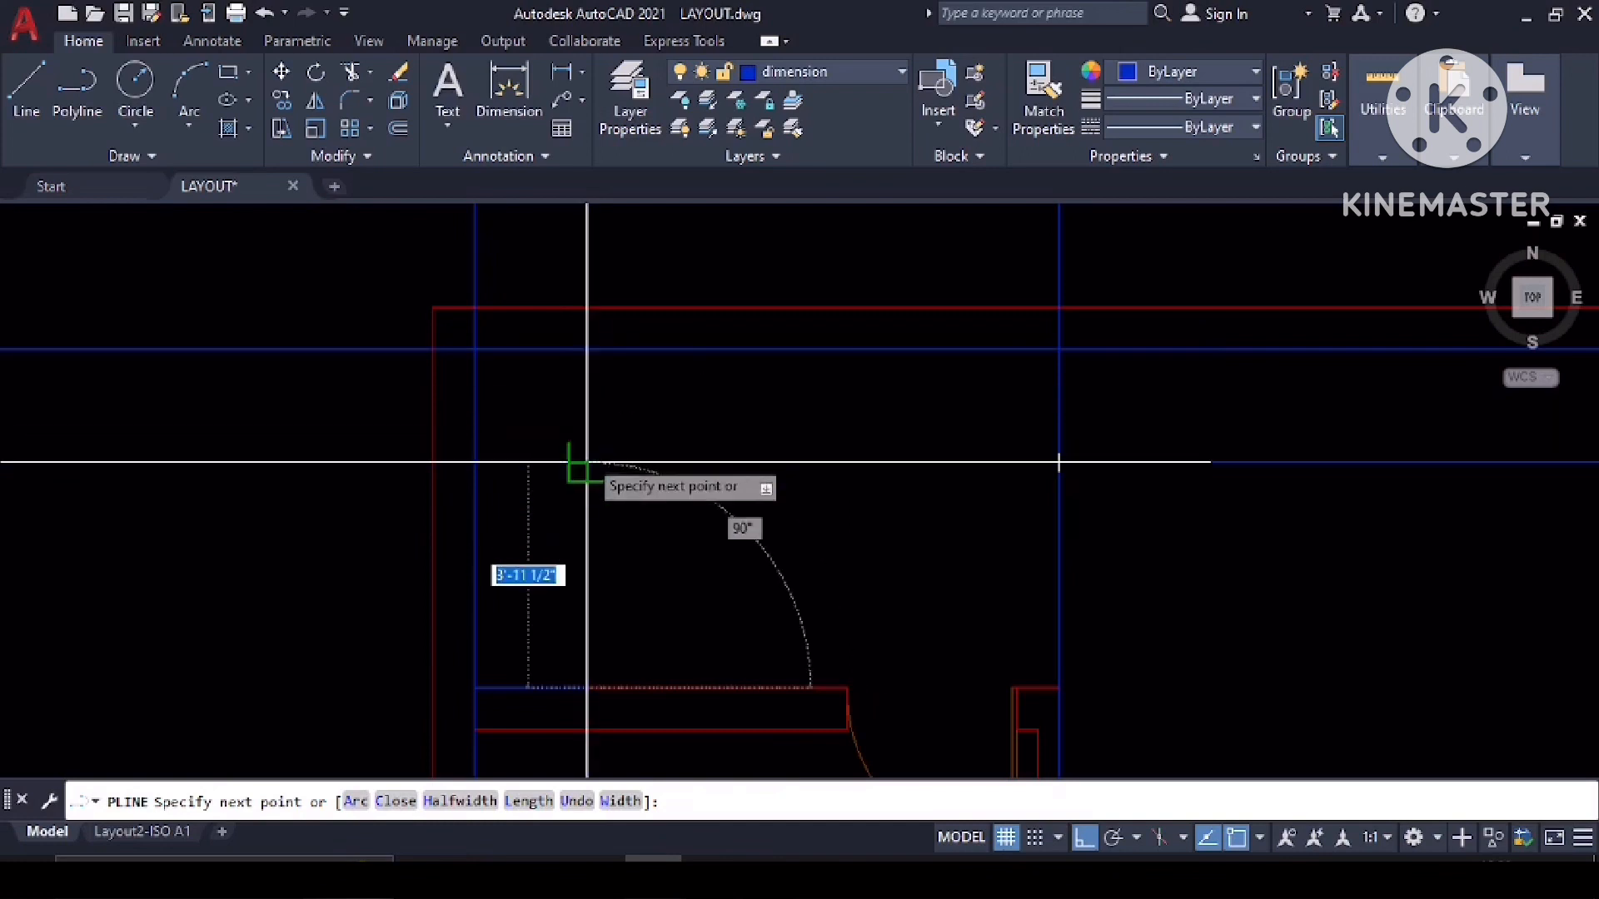
left_click(588, 460)
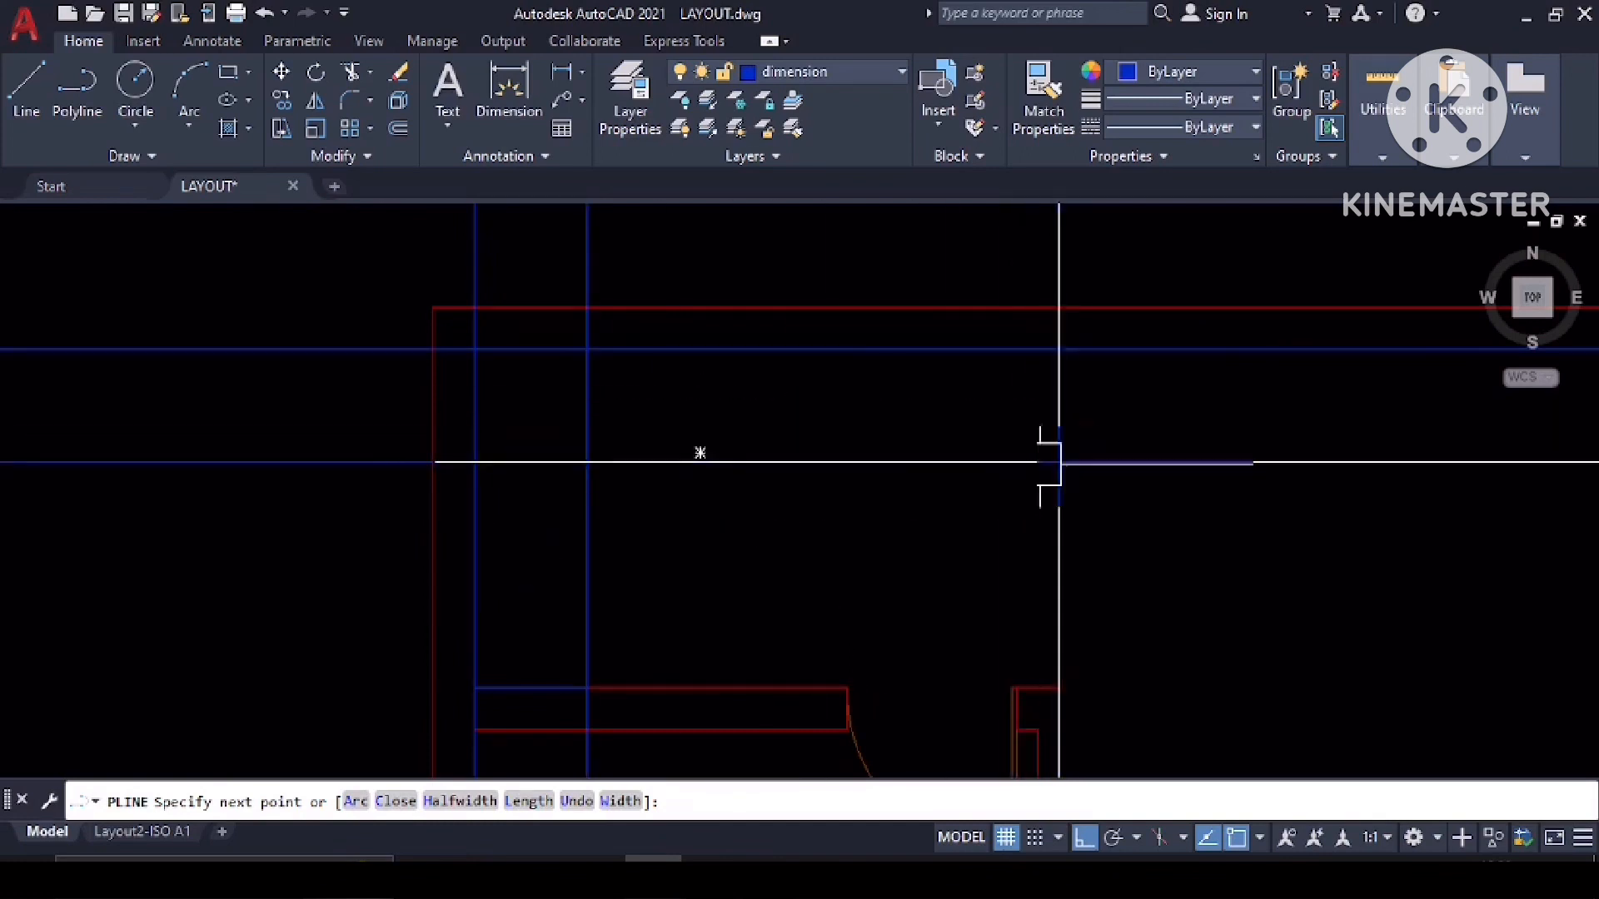
key("Return")
Erase all vertical and horizontal construction lines around the counter outline.
scroll(867, 498, "down", 5)
middle_click_drag(867, 498, 860, 522)
left_click(1132, 314)
left_click(543, 346)
type("e")
key("Return")
left_click(540, 366)
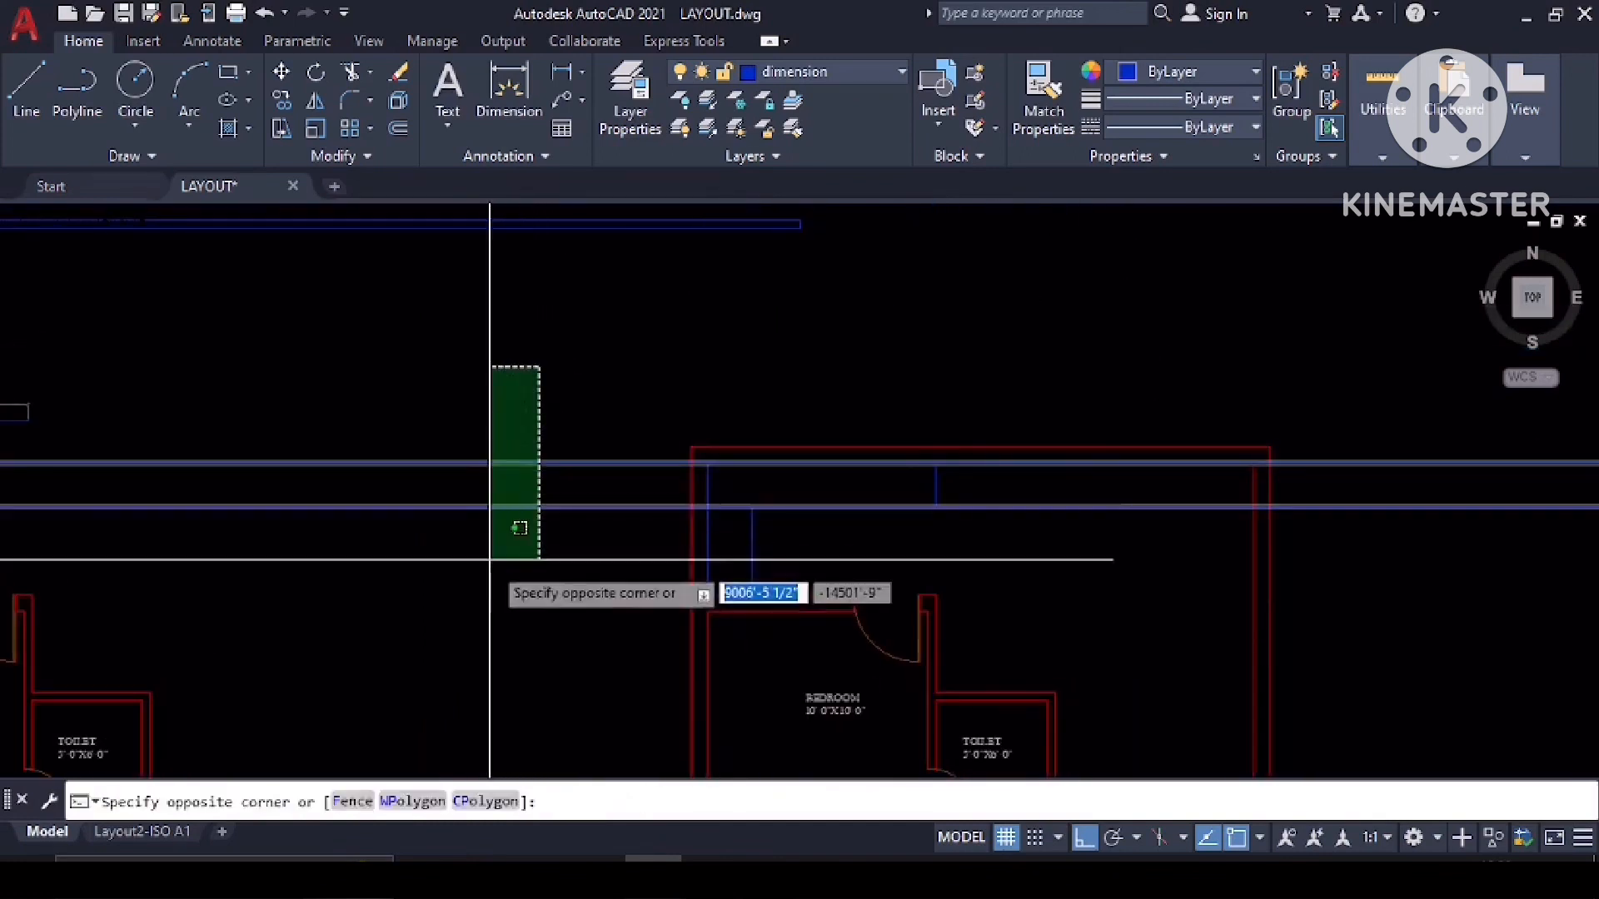
left_click(490, 559)
type("e")
key("Return")
Match the L-shaped counter outline's properties to those of the red wall line.
middle_click_drag(871, 439, 637, 403)
type("m")
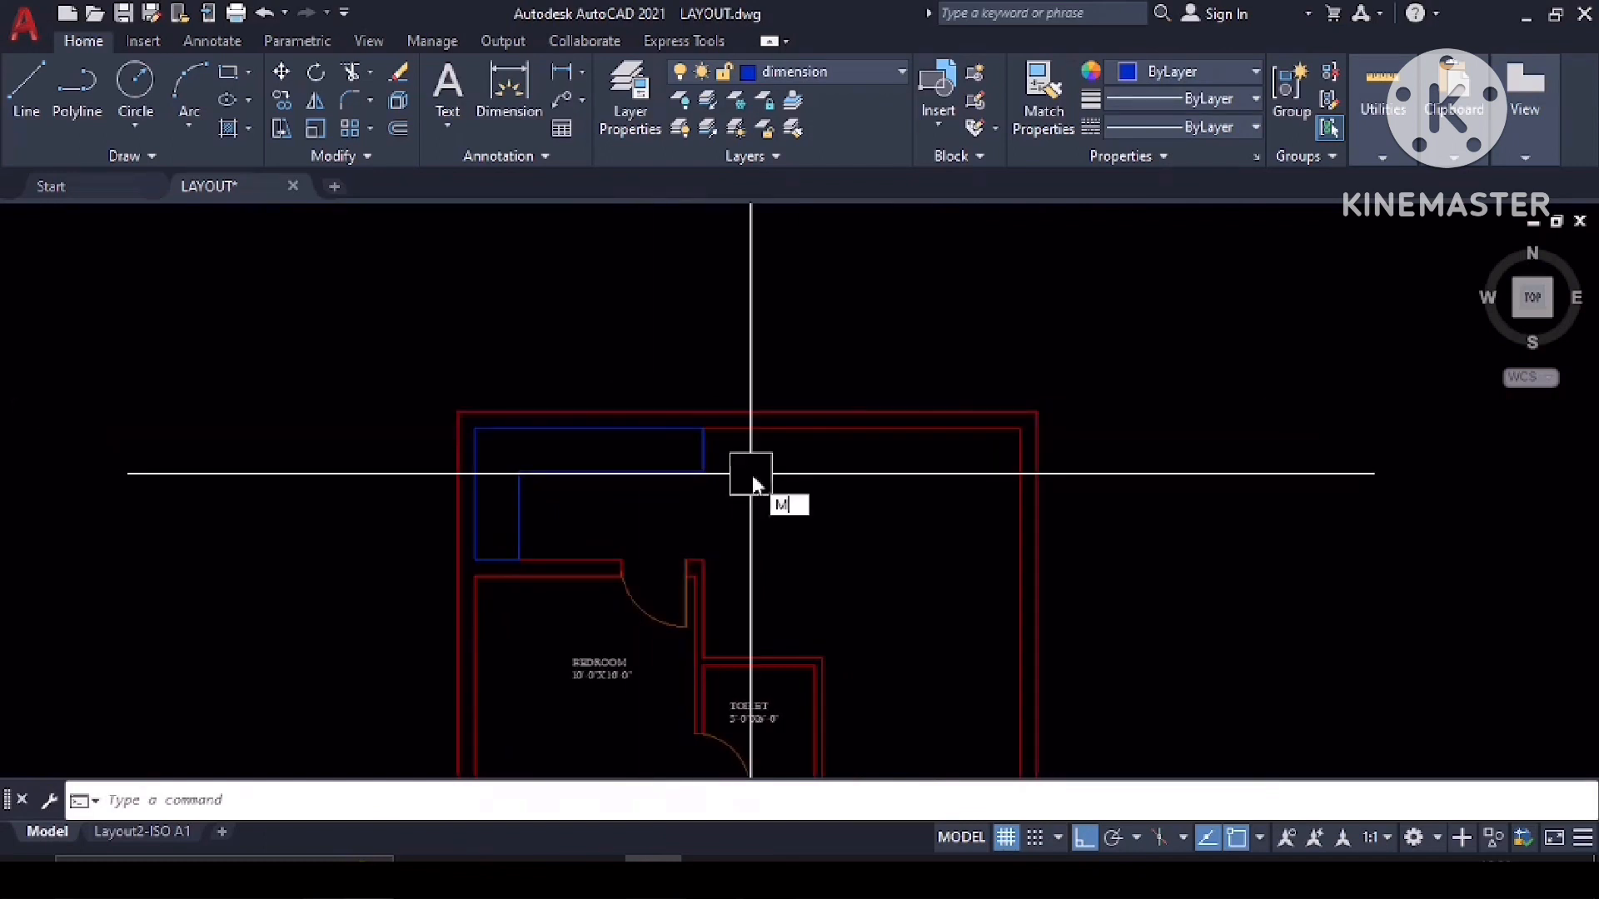
type("a")
key("Return")
left_click(781, 432)
left_click(685, 484)
key("Return")
Check the length of the counter's inner vertical edge with a trial linear dimension, without placing it.
scroll(781, 364, "down", 3)
middle_click_drag(835, 371, 835, 344)
scroll(640, 424, "up", 3)
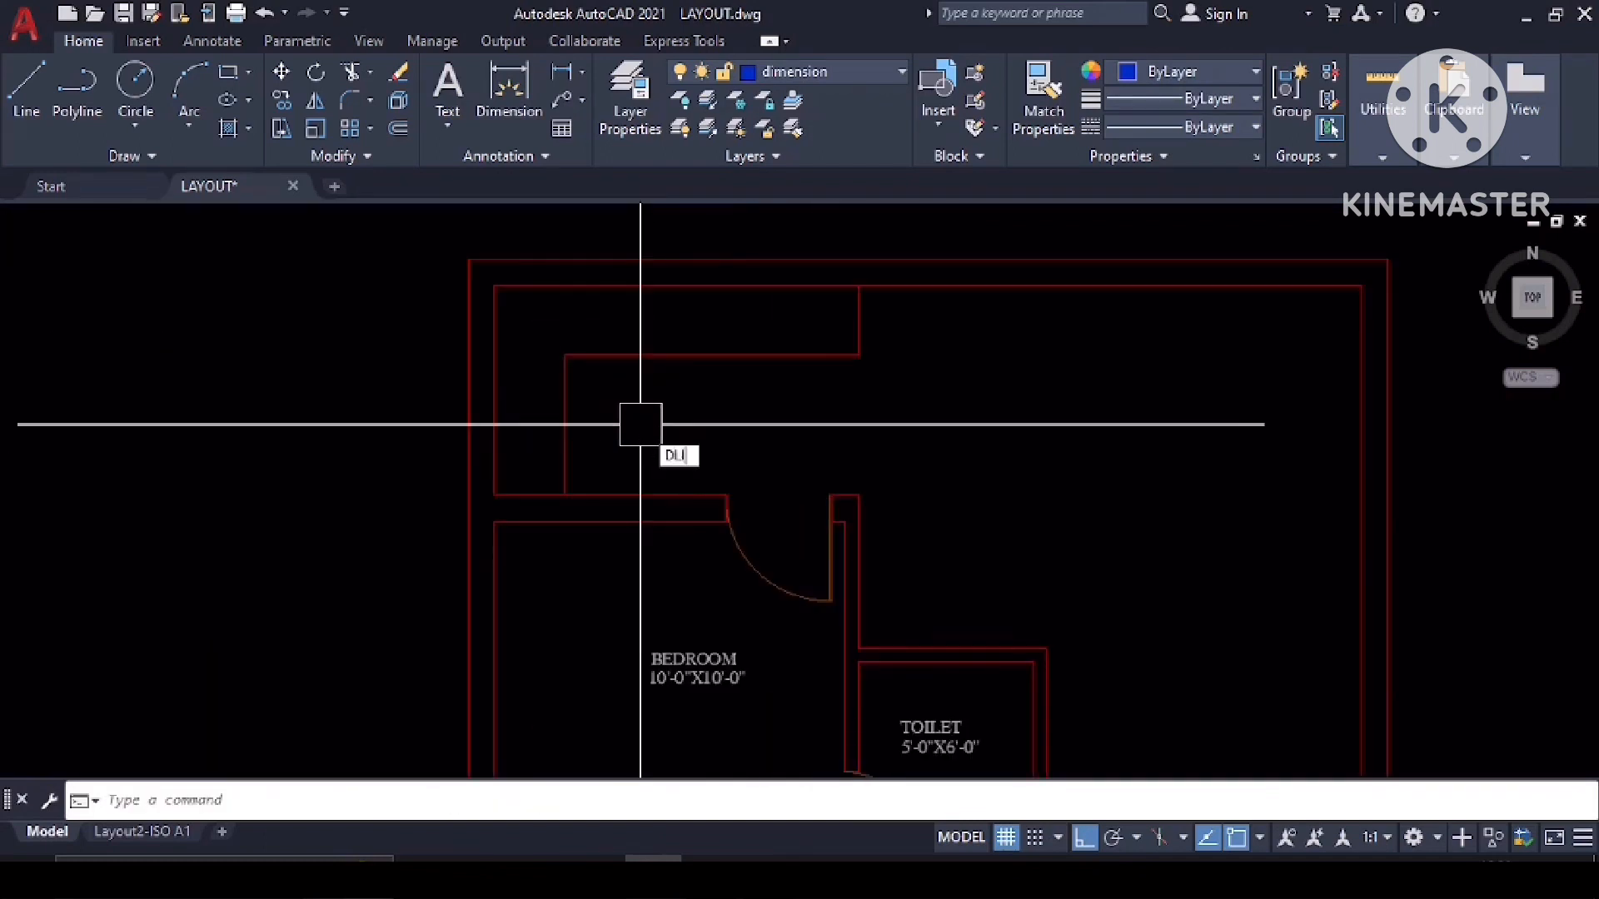
type("dli")
key("Return")
left_click(564, 356)
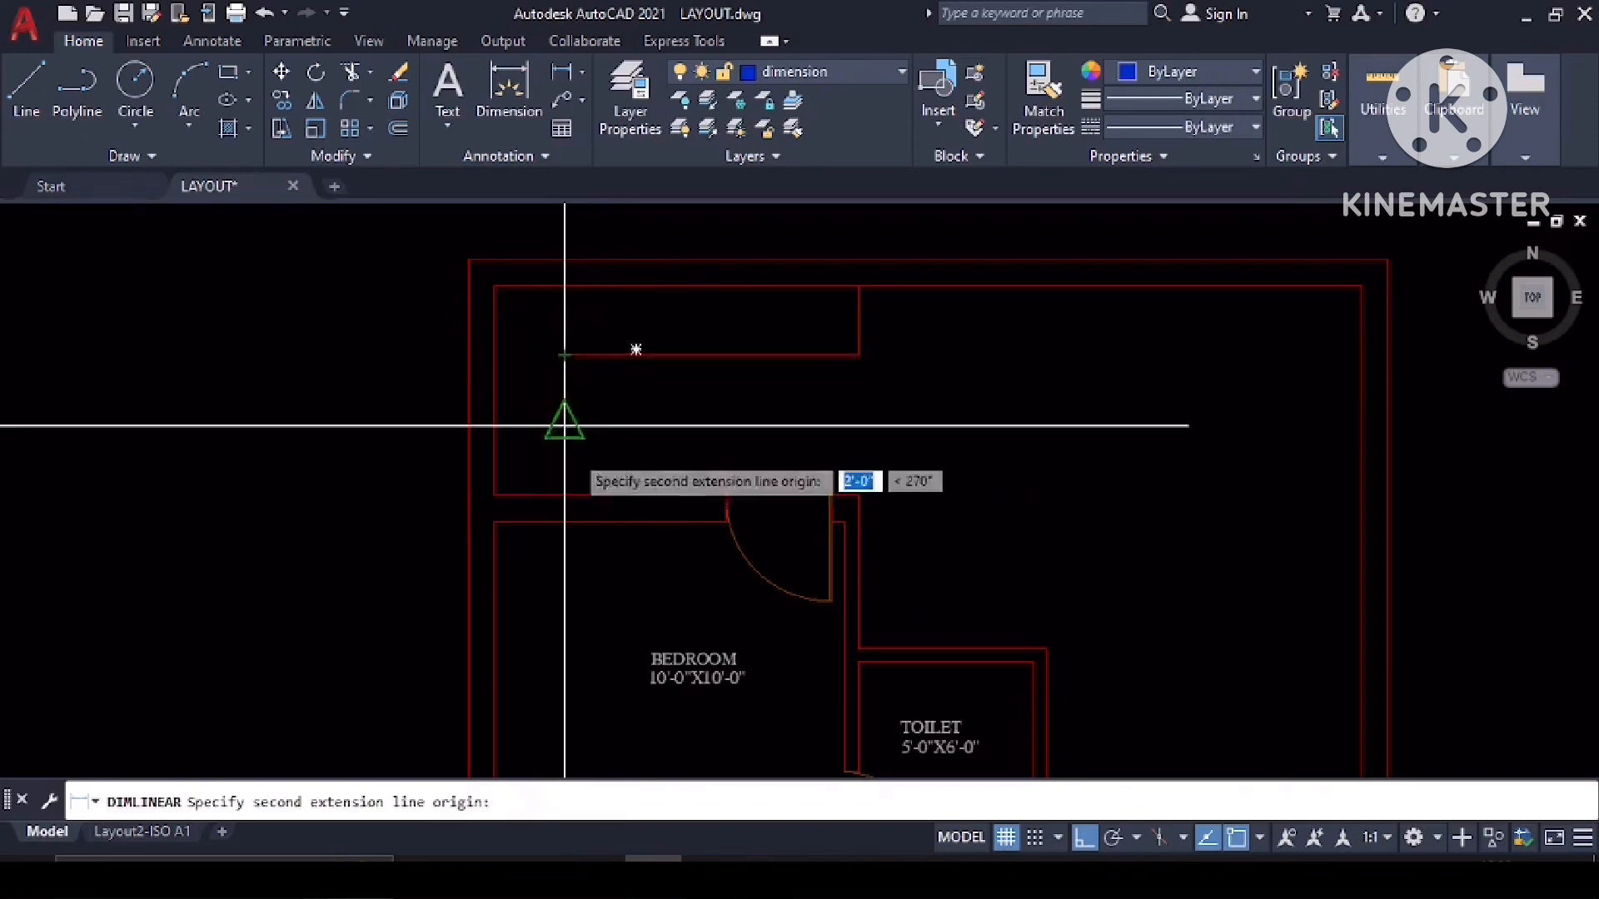
left_click(565, 494)
scroll(553, 446, "up", 5)
scroll(516, 462, "down", 4)
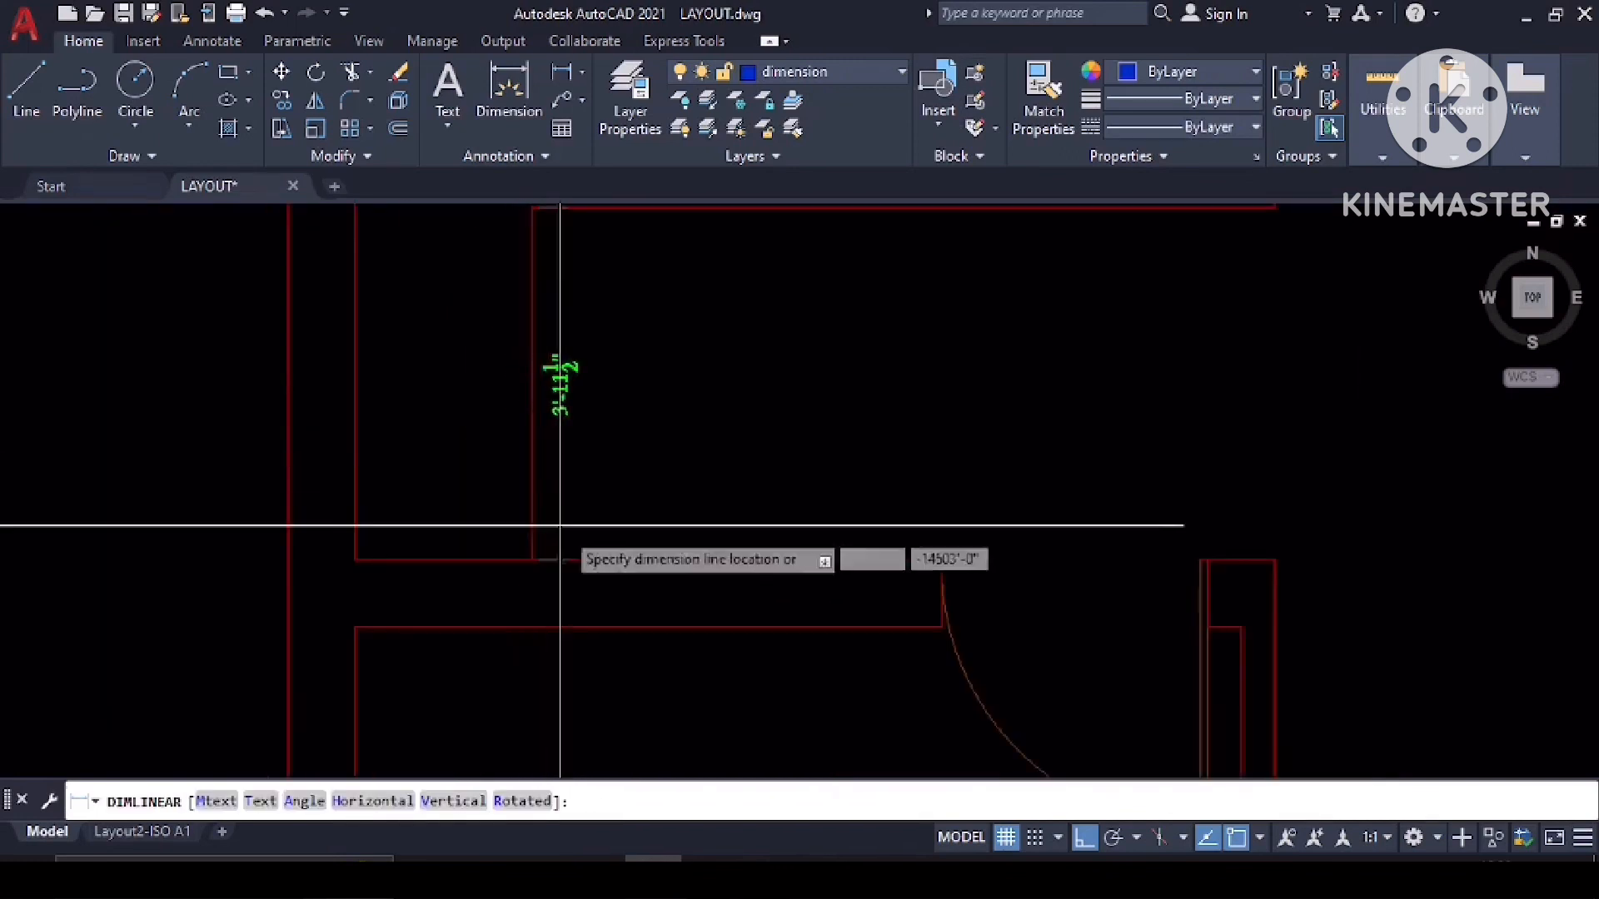
key("Escape")
Examine the counter outline as a single object, and look over the bedroom, toilet and open room of the plan.
middle_click_drag(575, 541, 735, 484)
scroll(797, 398, "down", 4)
middle_click_drag(817, 383, 631, 472)
middle_click_drag(878, 414, 821, 453)
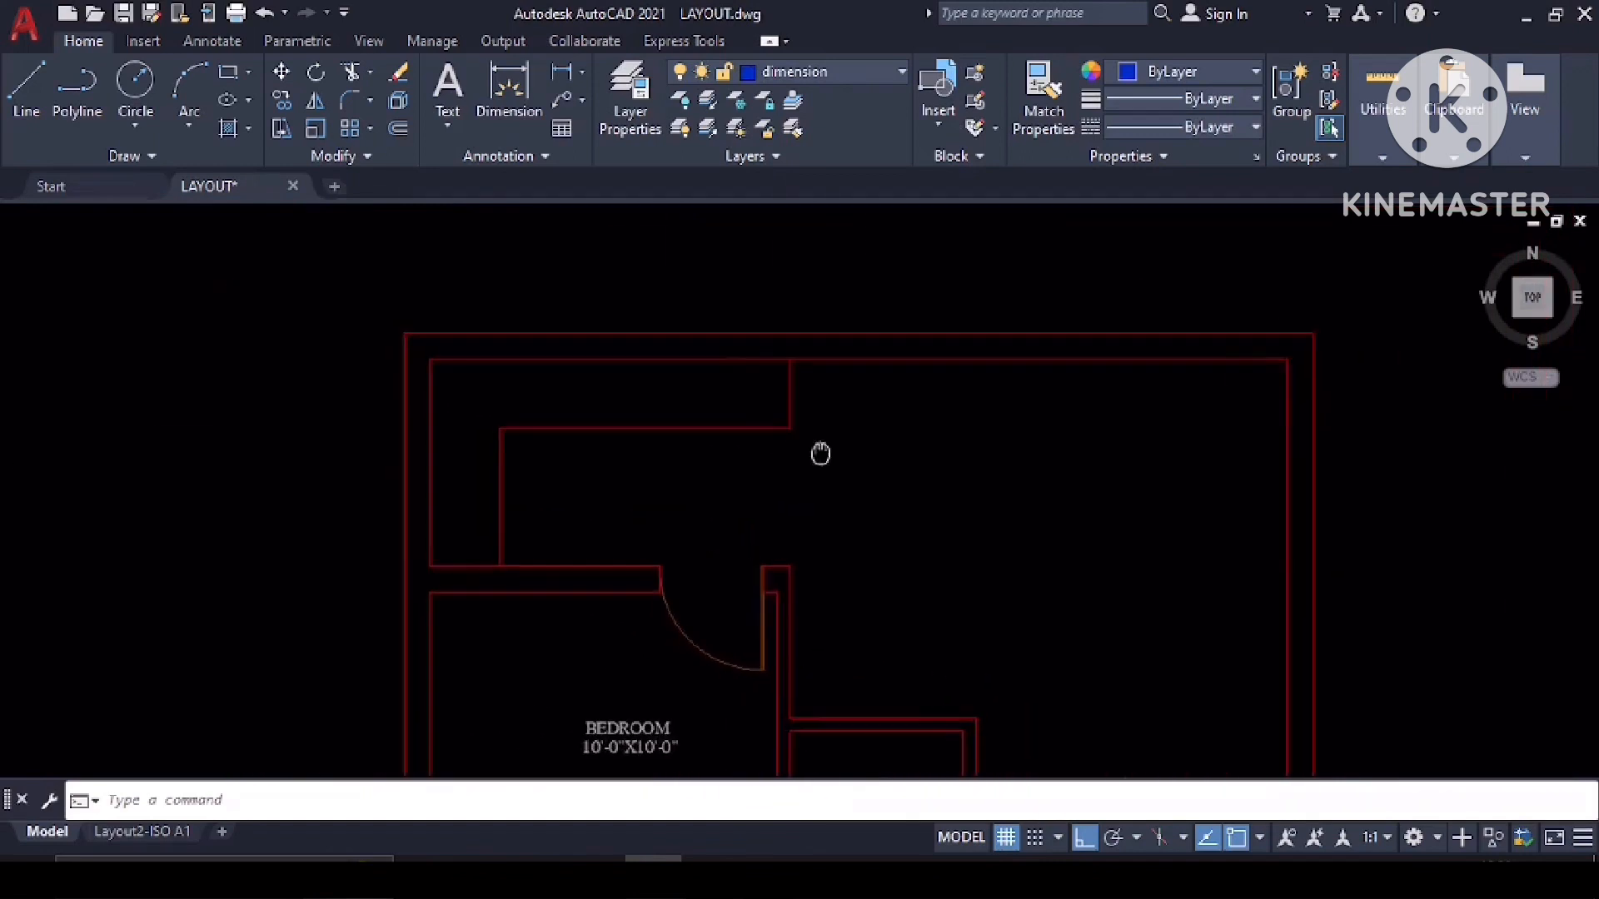
scroll(806, 379, "up", 5)
left_click(642, 411)
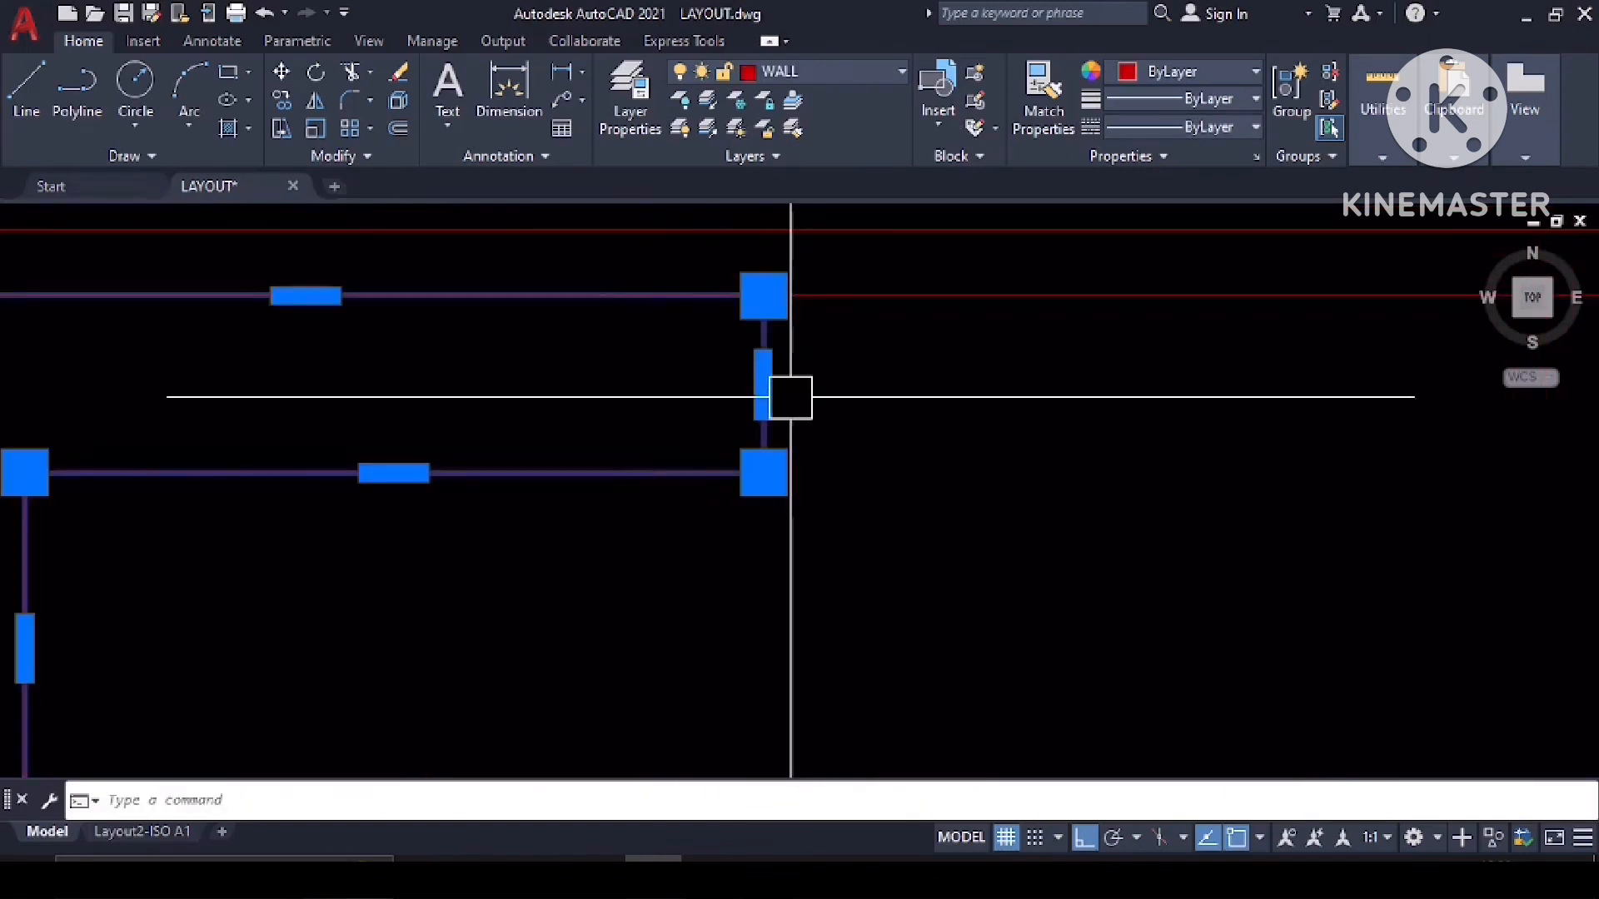
key("Escape")
scroll(966, 391, "down", 5)
middle_click_drag(969, 392, 712, 357)
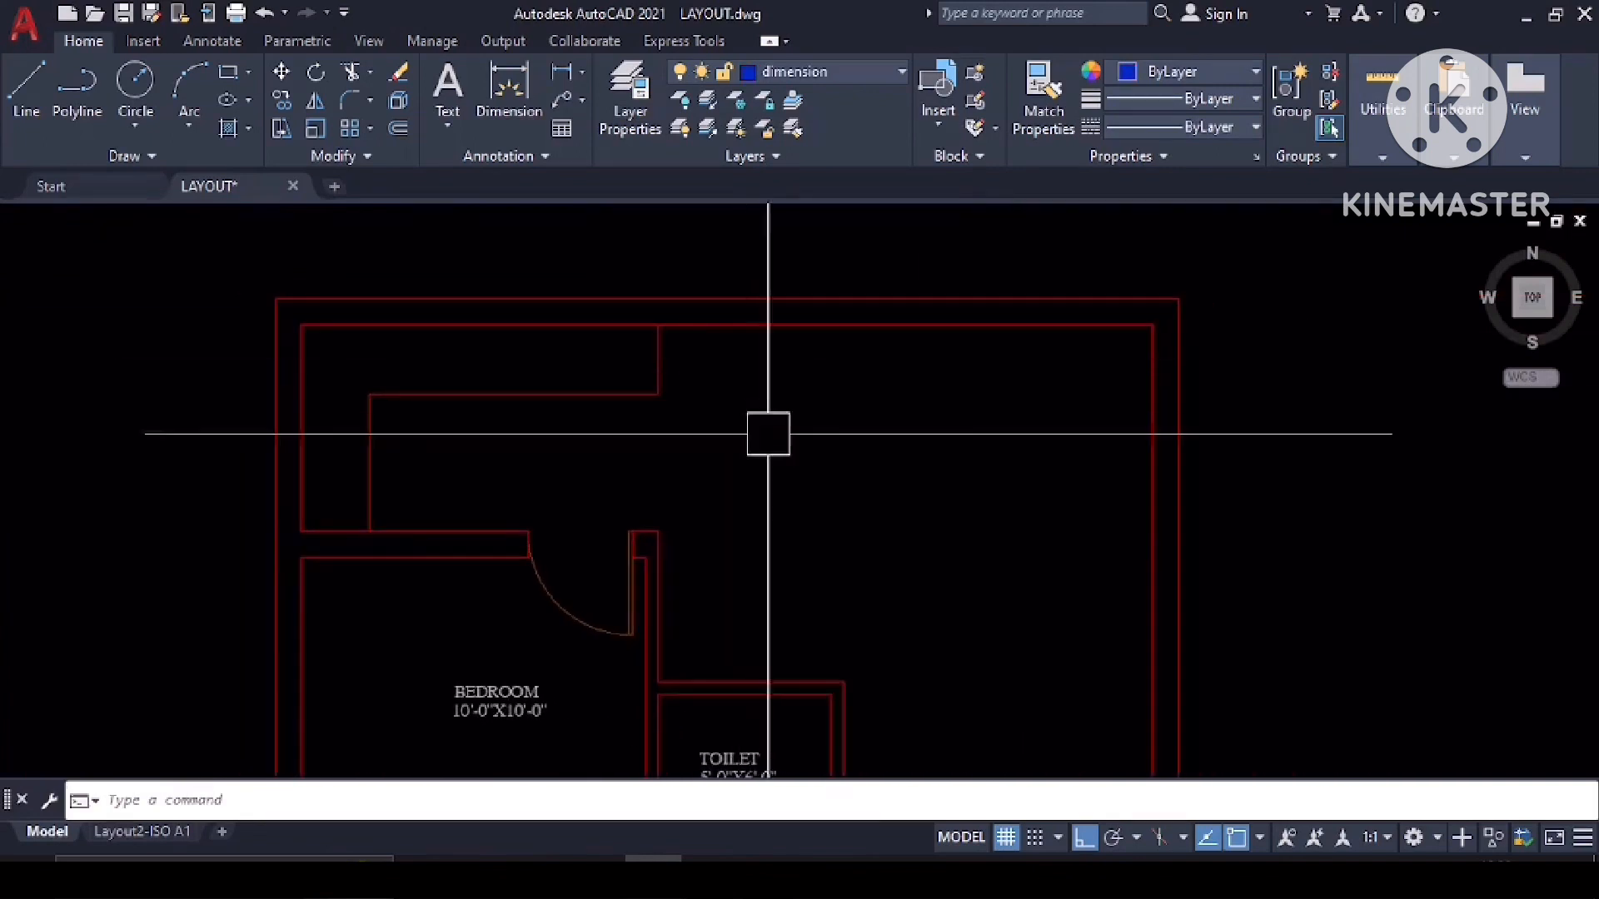
middle_click_drag(767, 437, 763, 316)
middle_click_drag(714, 453, 806, 419)
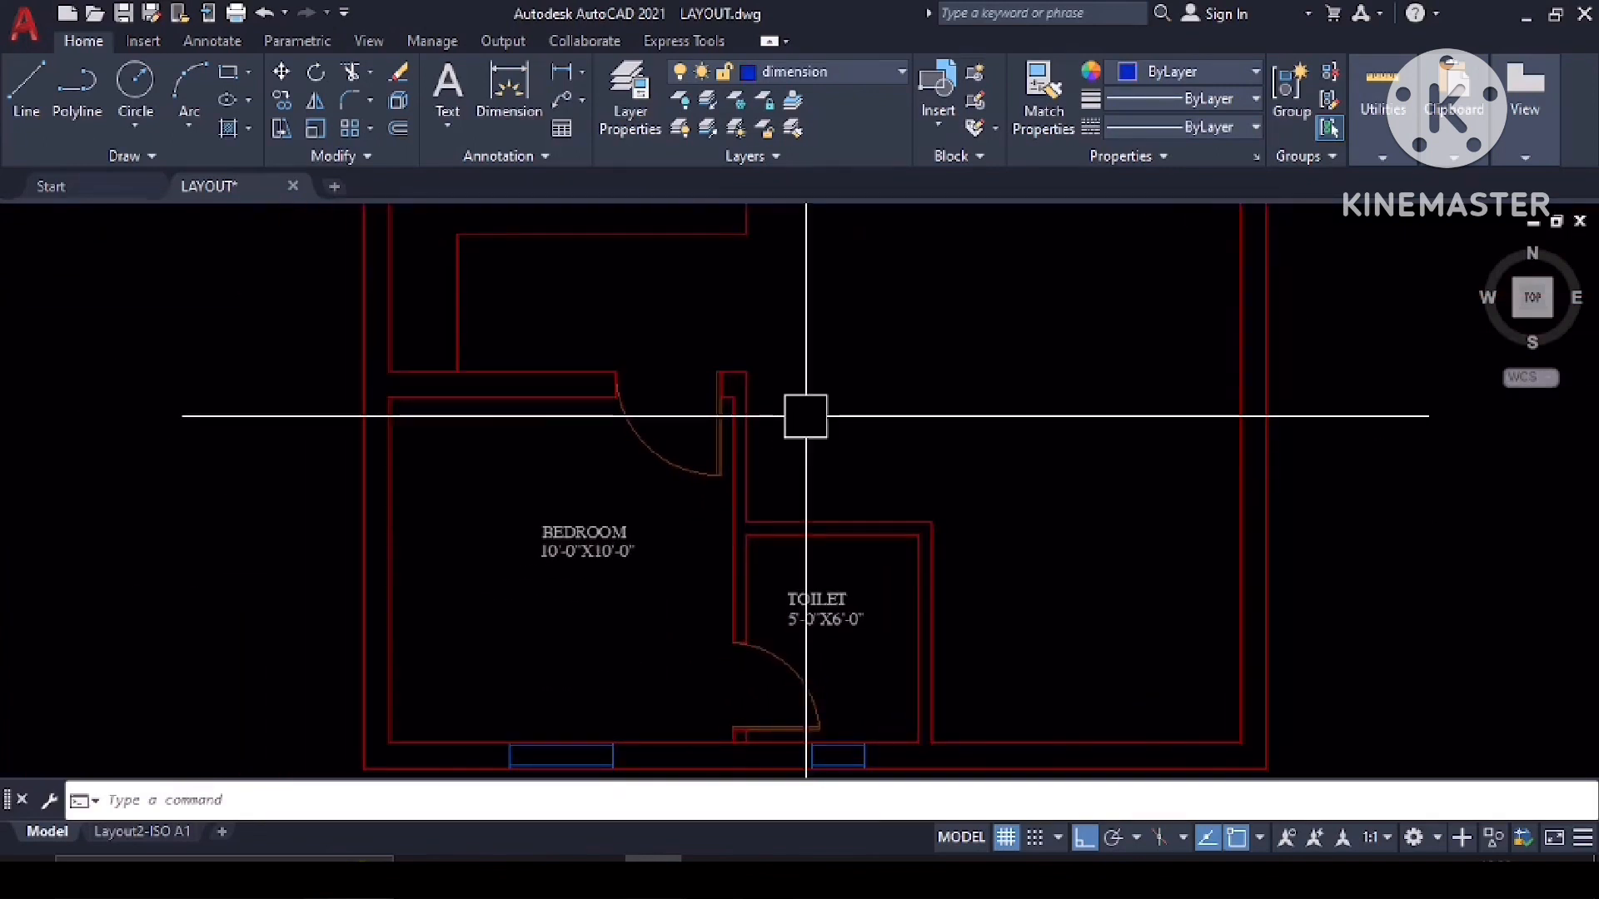
middle_click_drag(806, 417, 701, 542)
middle_click_drag(906, 510, 849, 346)
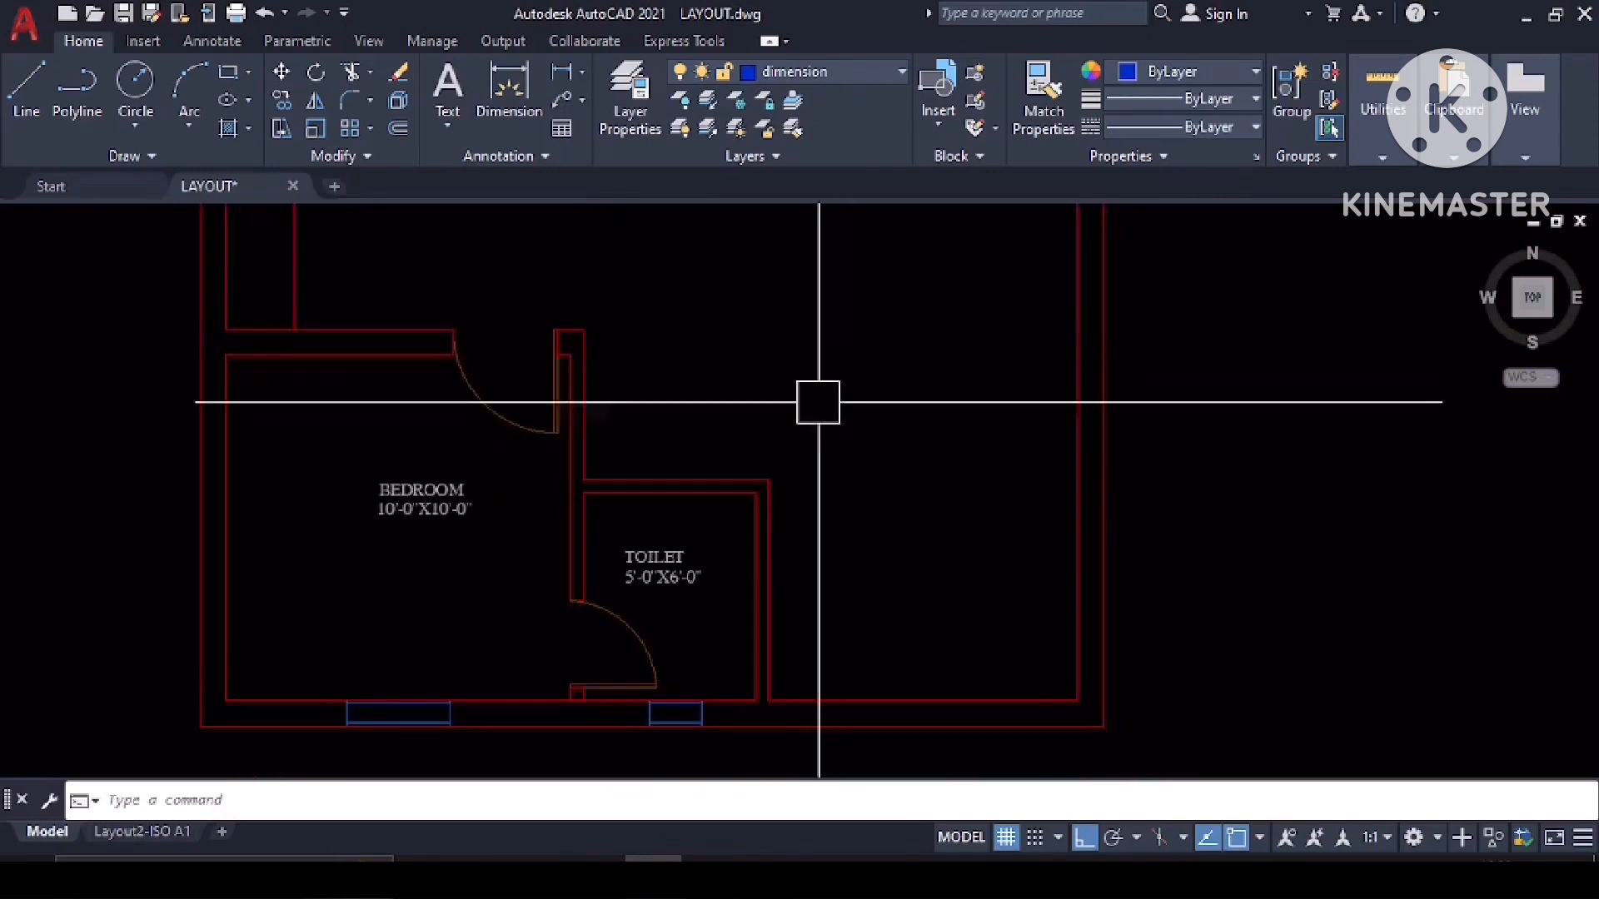
middle_click_drag(954, 542, 863, 511)
middle_click_drag(929, 432, 836, 567)
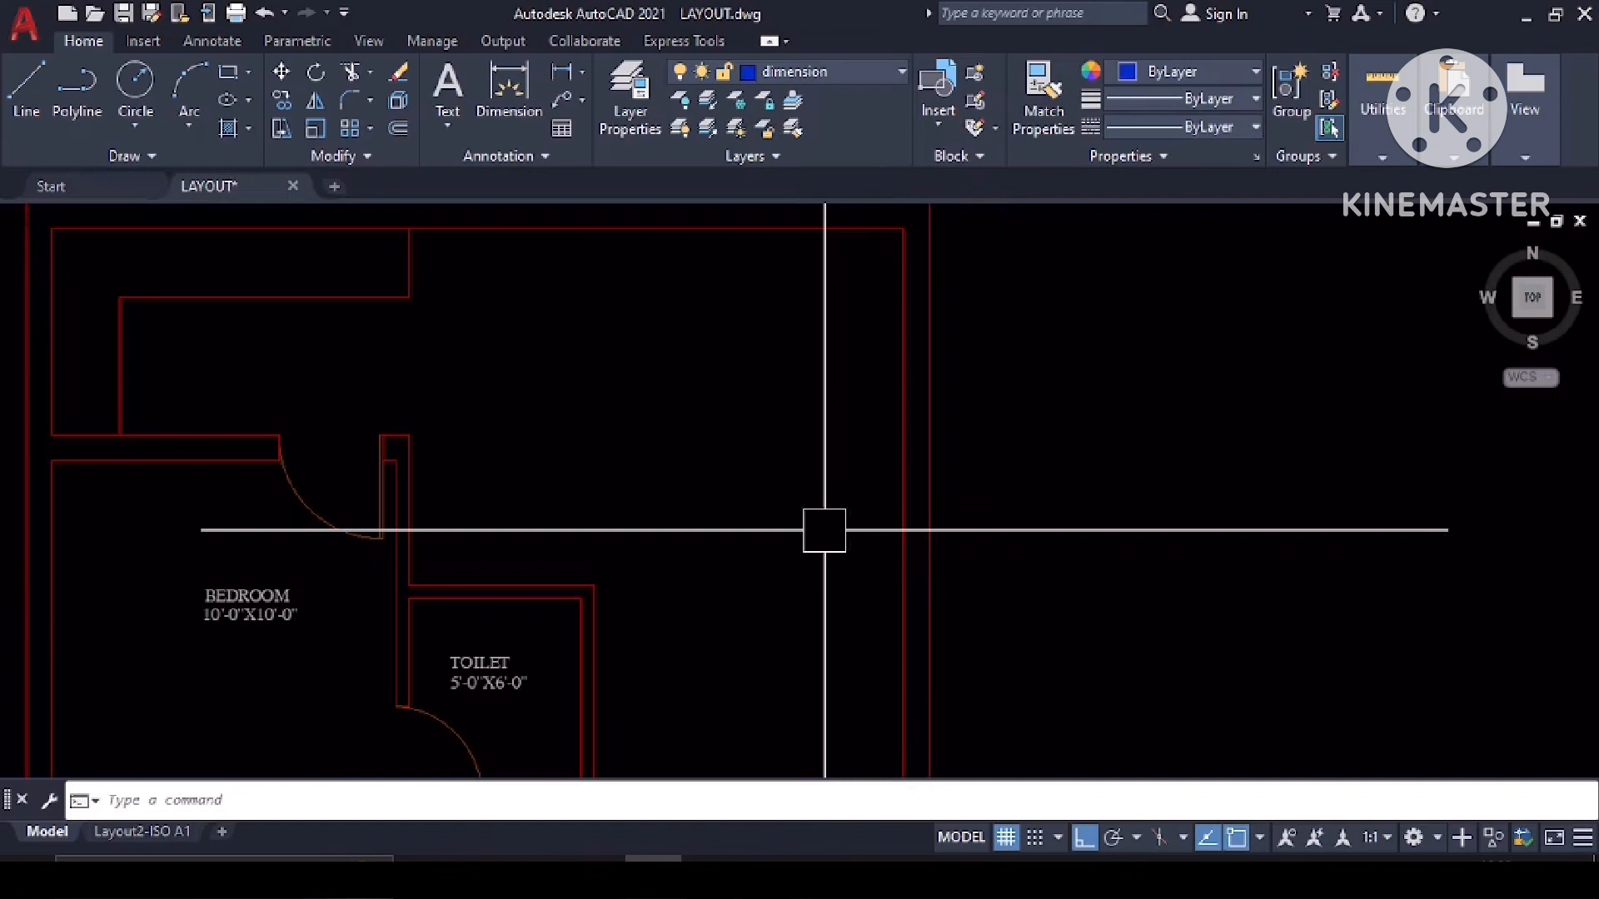
Draw a horizontal construction line through the midpoint of the right-hand inner wall line.
type("l")
key("Return")
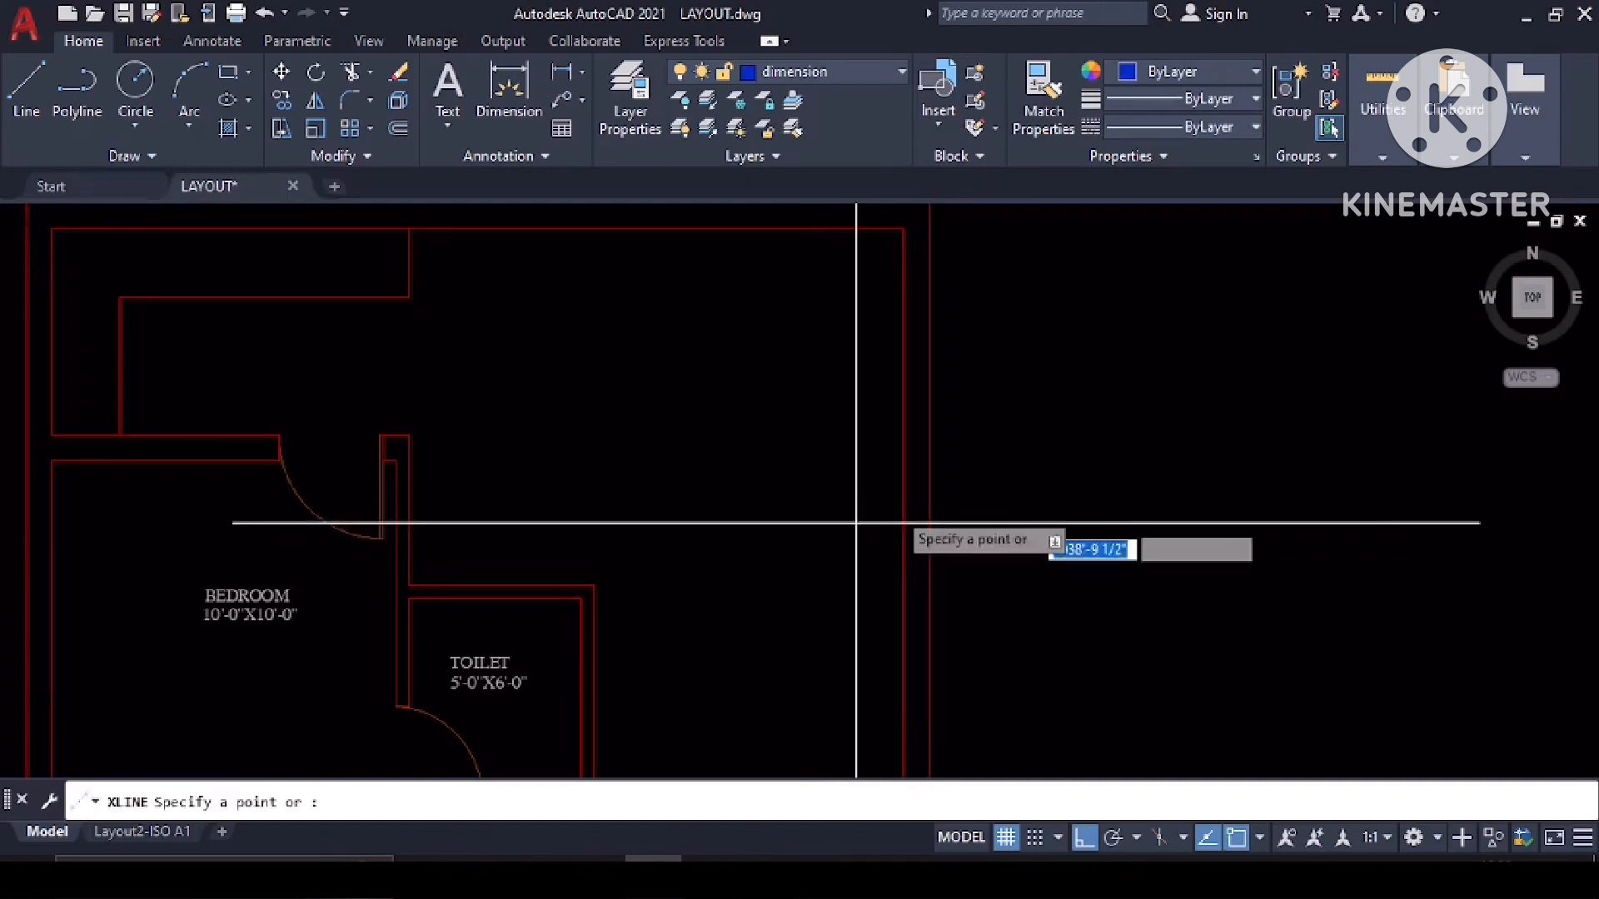
left_click(904, 517)
left_click(1101, 502)
key("Return")
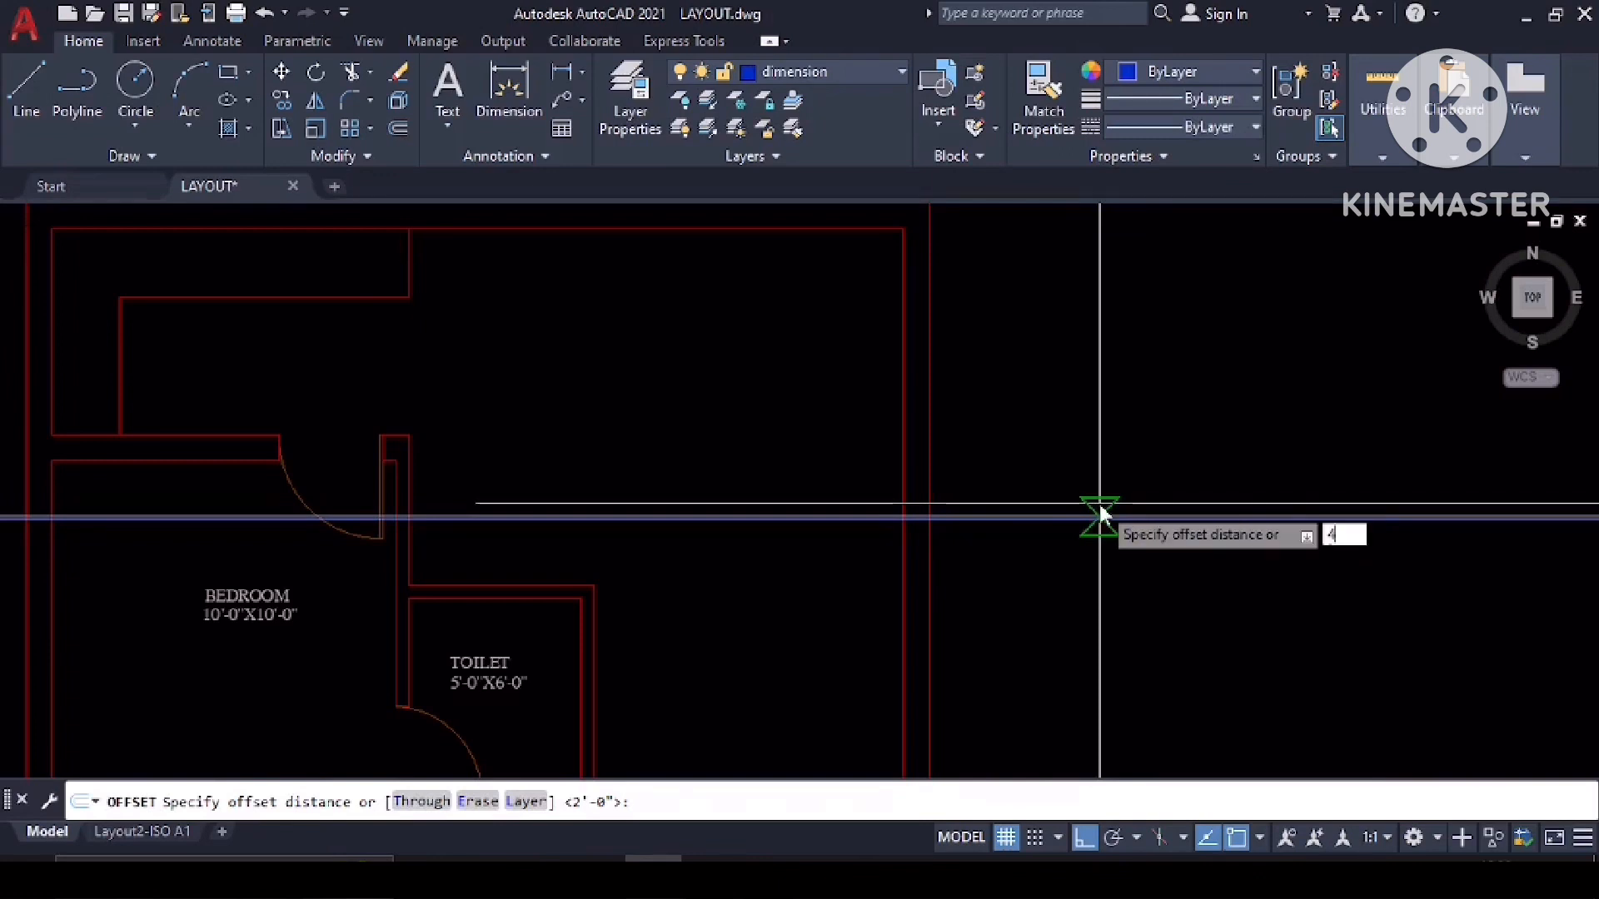
key("Escape")
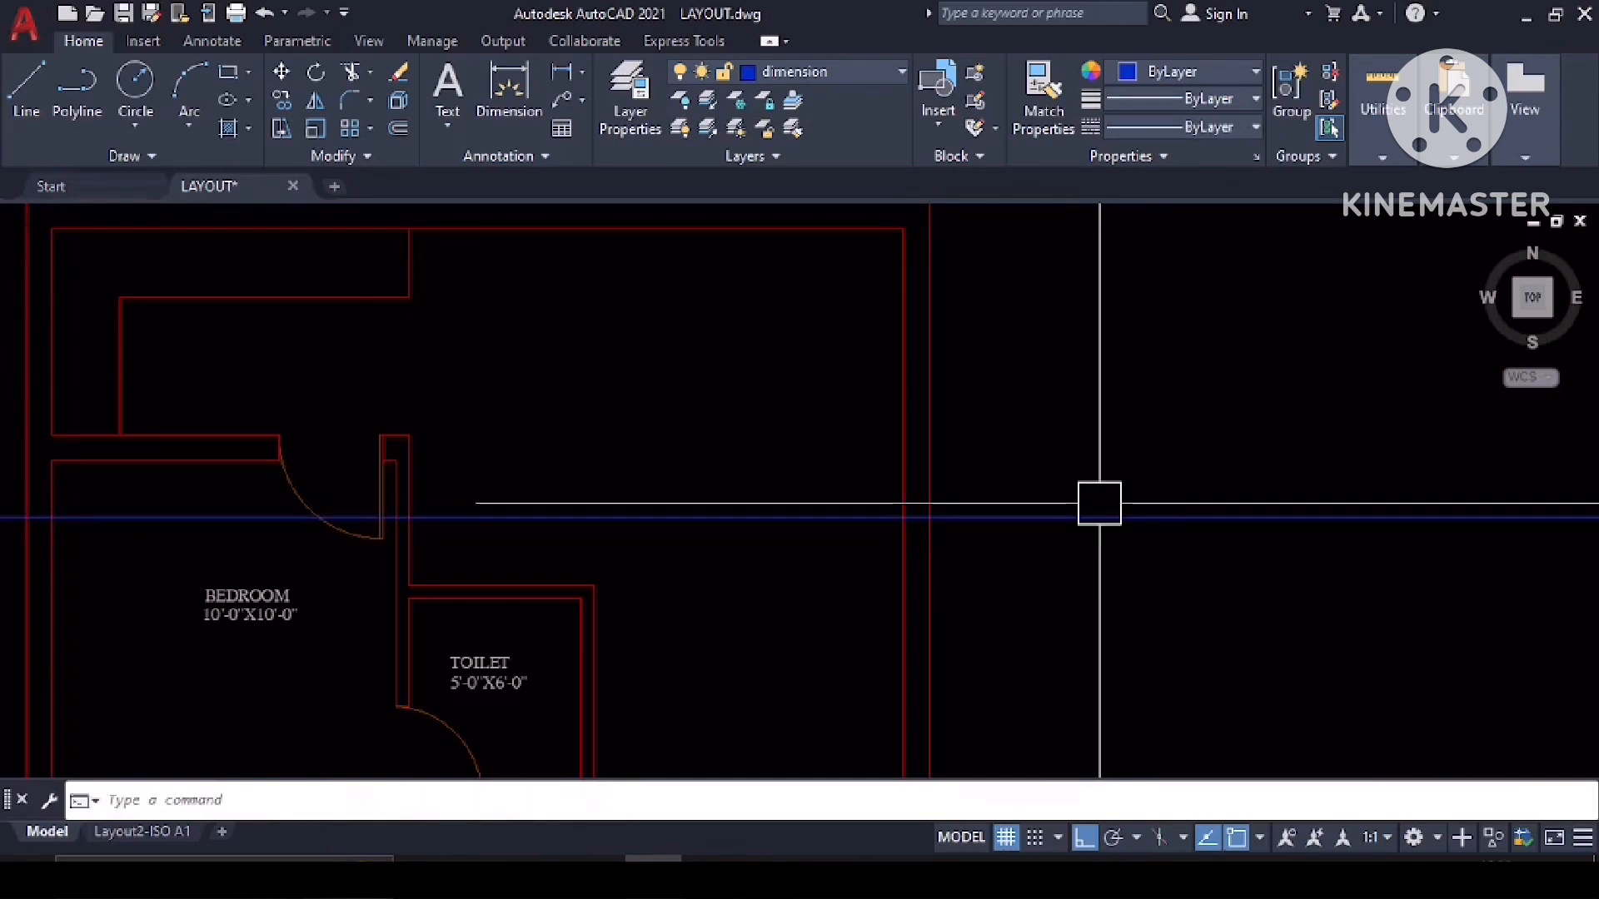
Offset the horizontal construction line 2' upward and 2' downward.
key("Return")
type("2'")
key("Return")
left_click(1099, 505)
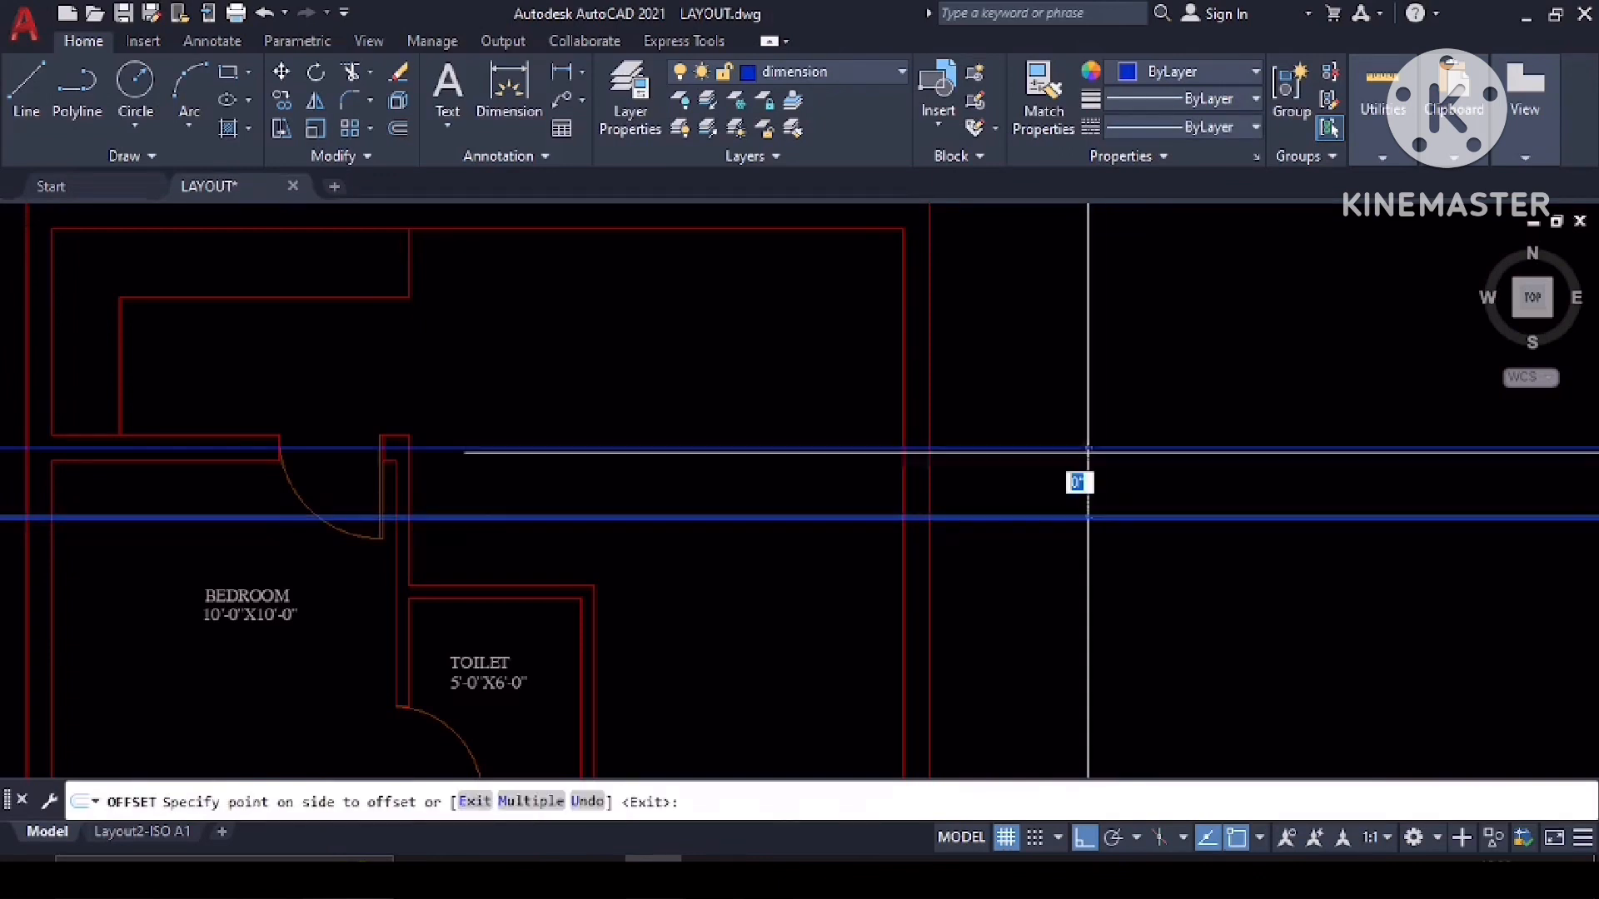
left_click(1081, 313)
left_click(1045, 523)
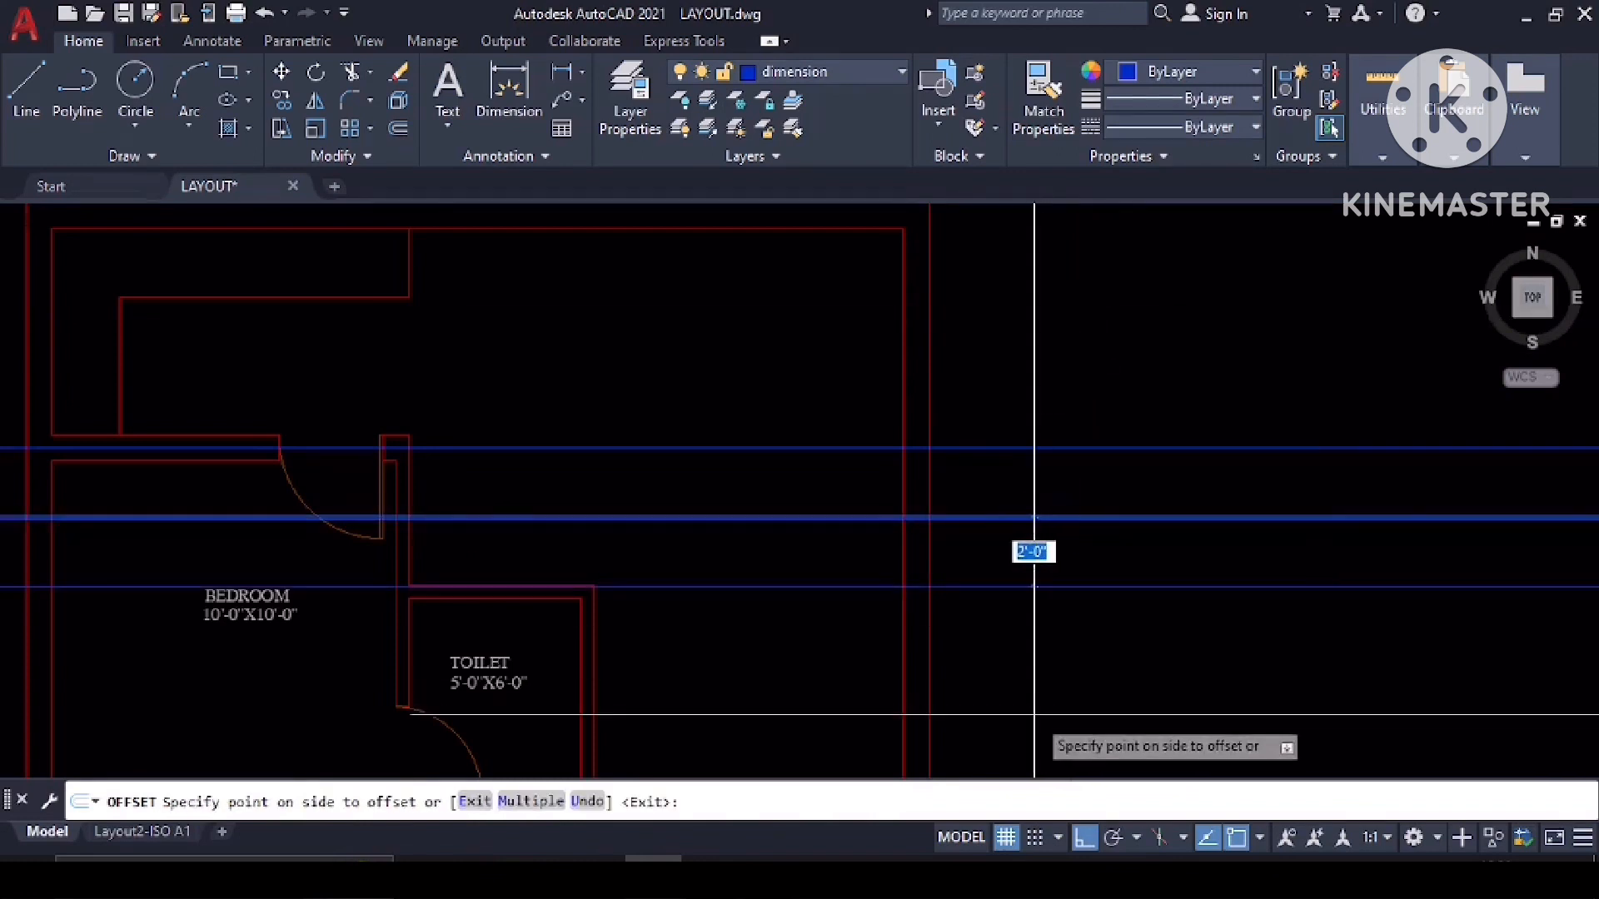
left_click(1033, 549)
Trim the right-hand wall between the two offset lines into an opening, and trim the construction lines so short end caps close the wall.
type("tr")
key("Return")
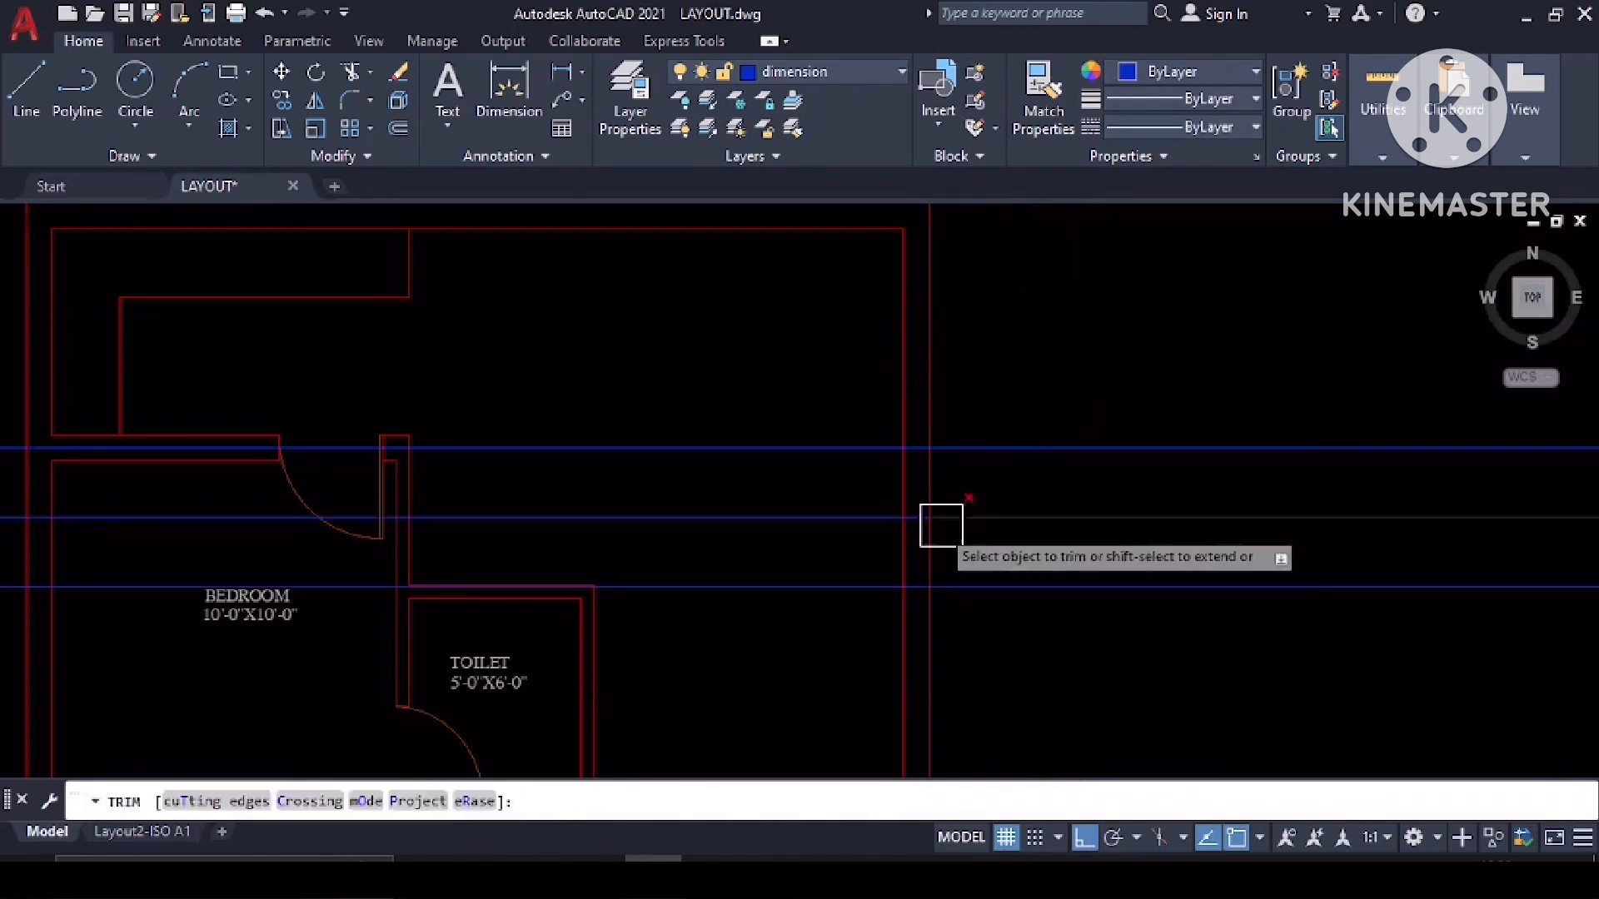
left_click(927, 520)
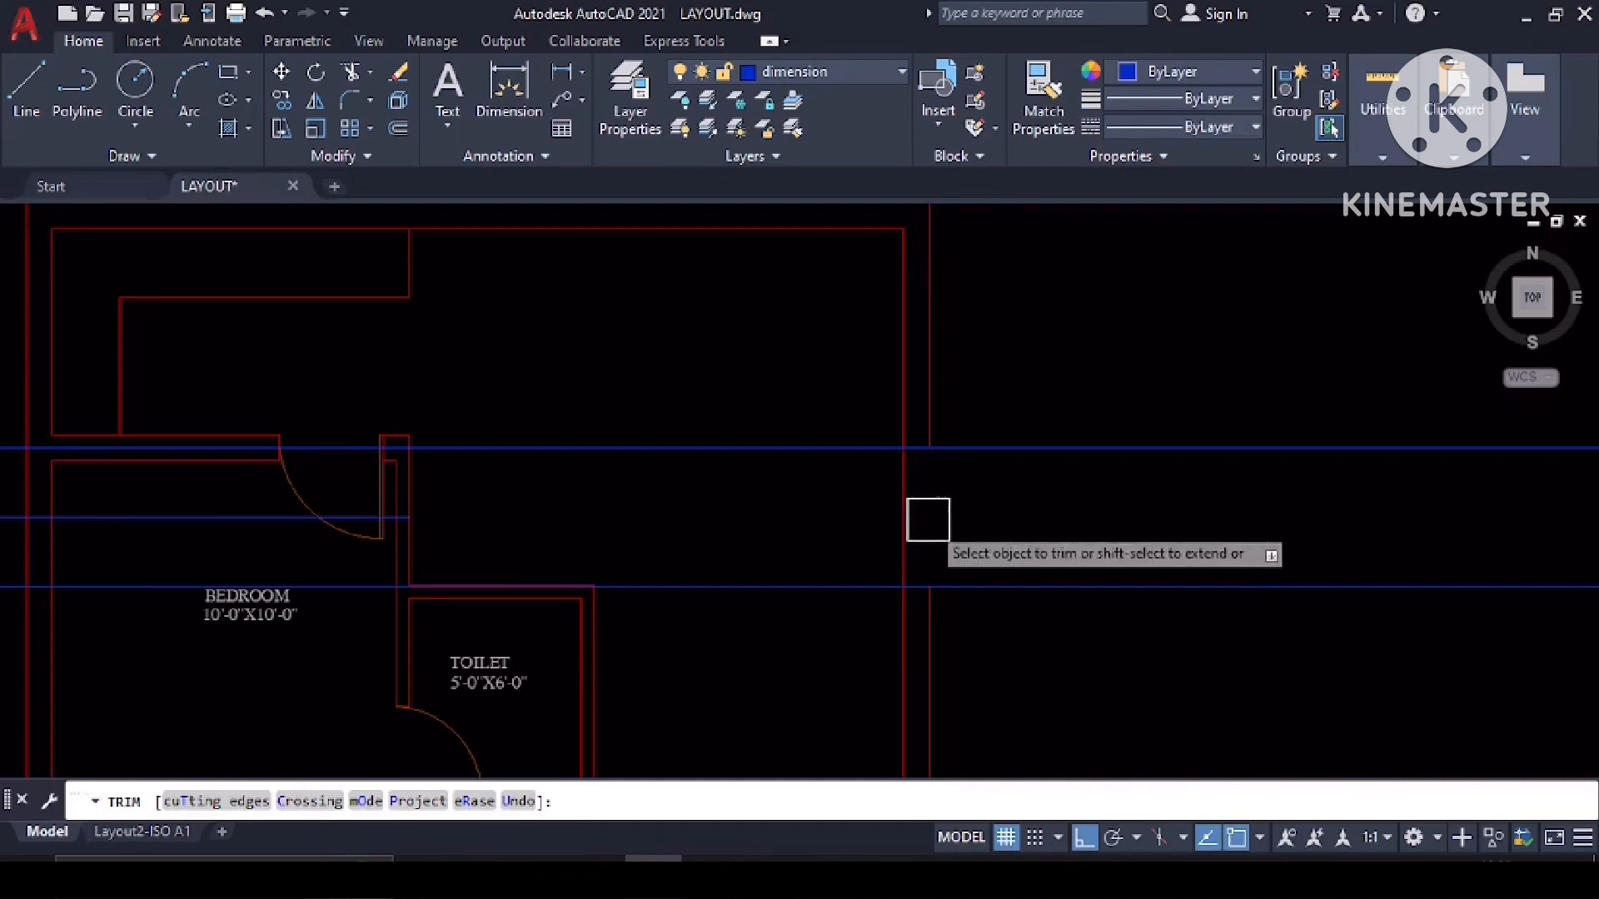
left_click(843, 581)
left_click(1033, 590)
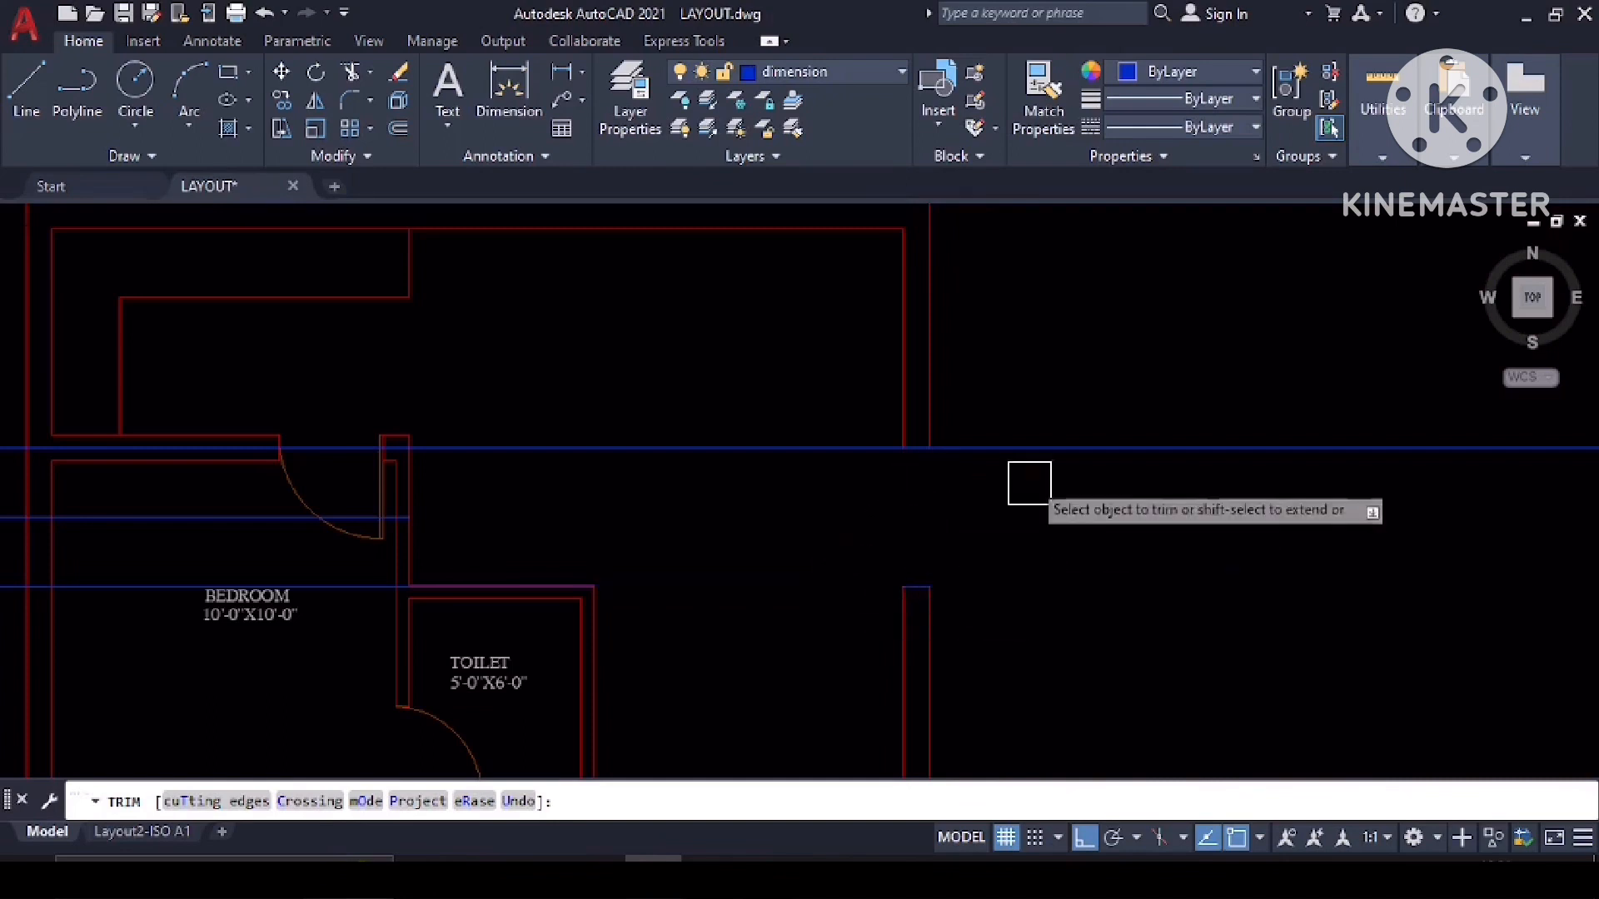
left_click(1028, 448)
left_click(858, 443)
key("Escape")
Delete the three leftover construction lines running between the two plan copies.
middle_click_drag(817, 483, 1265, 483)
scroll(1210, 542, "down", 2)
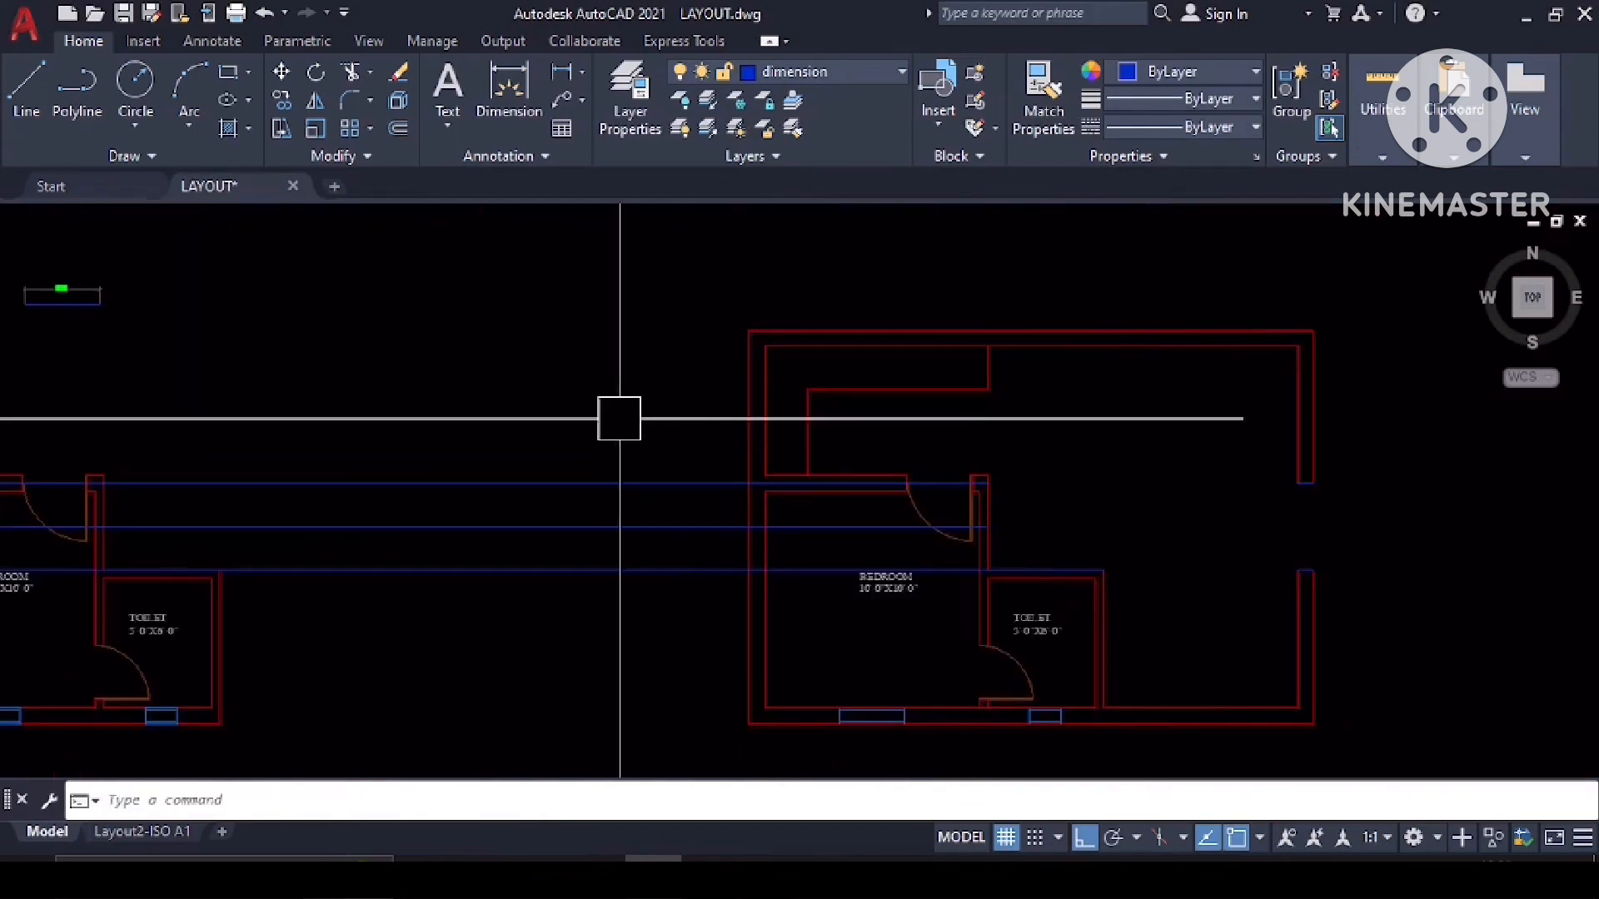
left_click(619, 419)
left_click(612, 645)
key("Delete")
Match the properties of the end lines at the right-hand wall opening to those of the red wall line.
scroll(1061, 551, "up", 5)
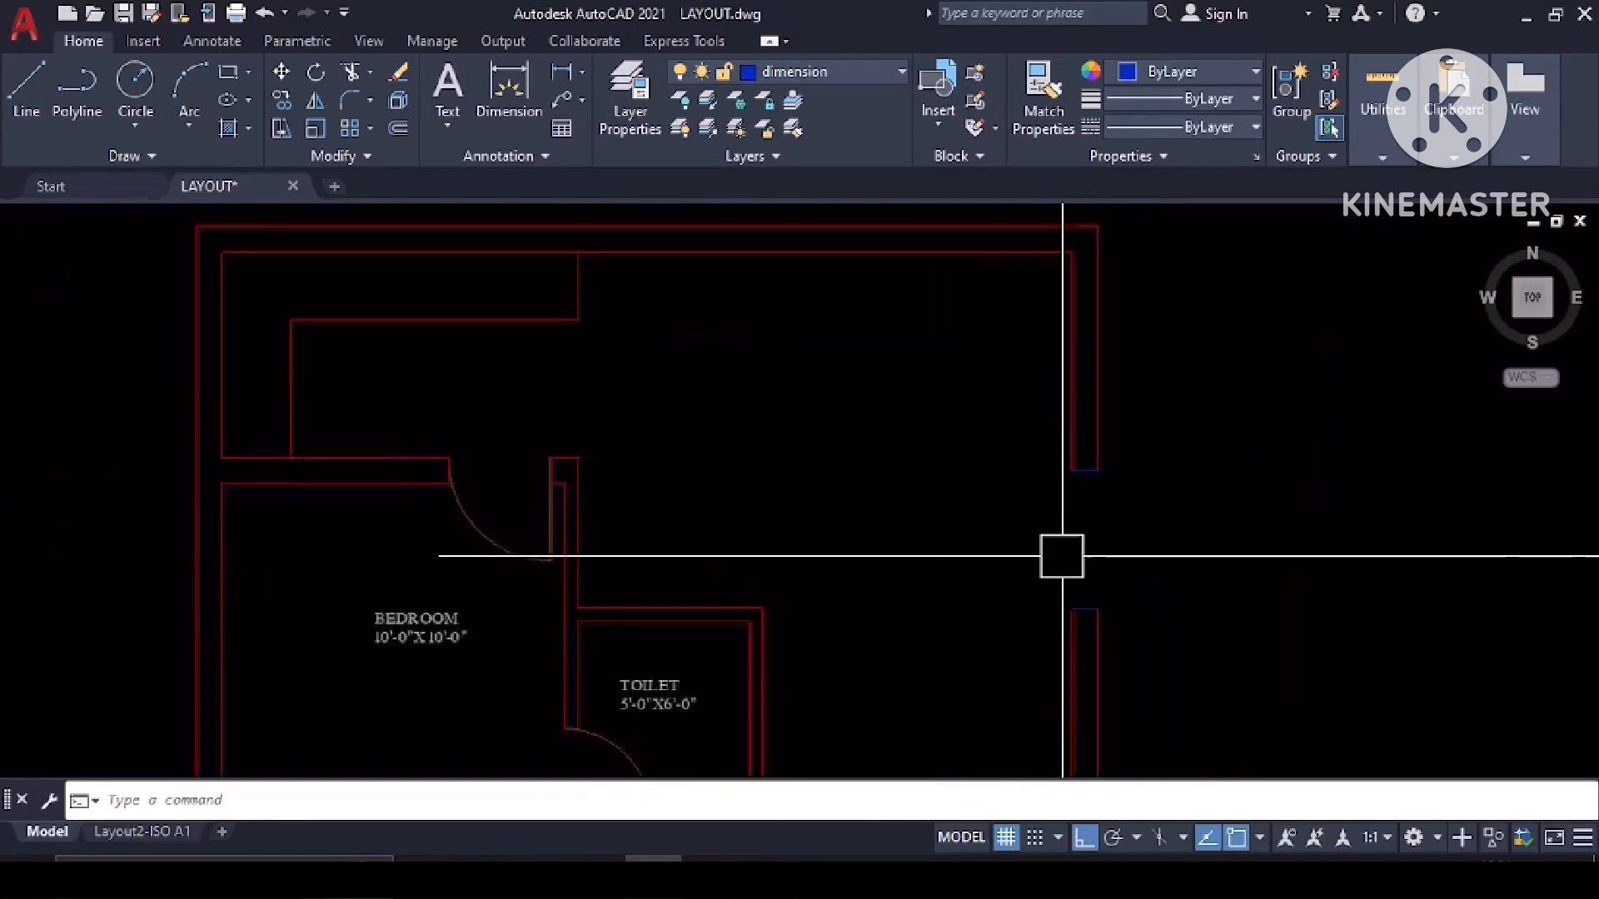
type("MATCHPROP Select source object:")
left_click(885, 335)
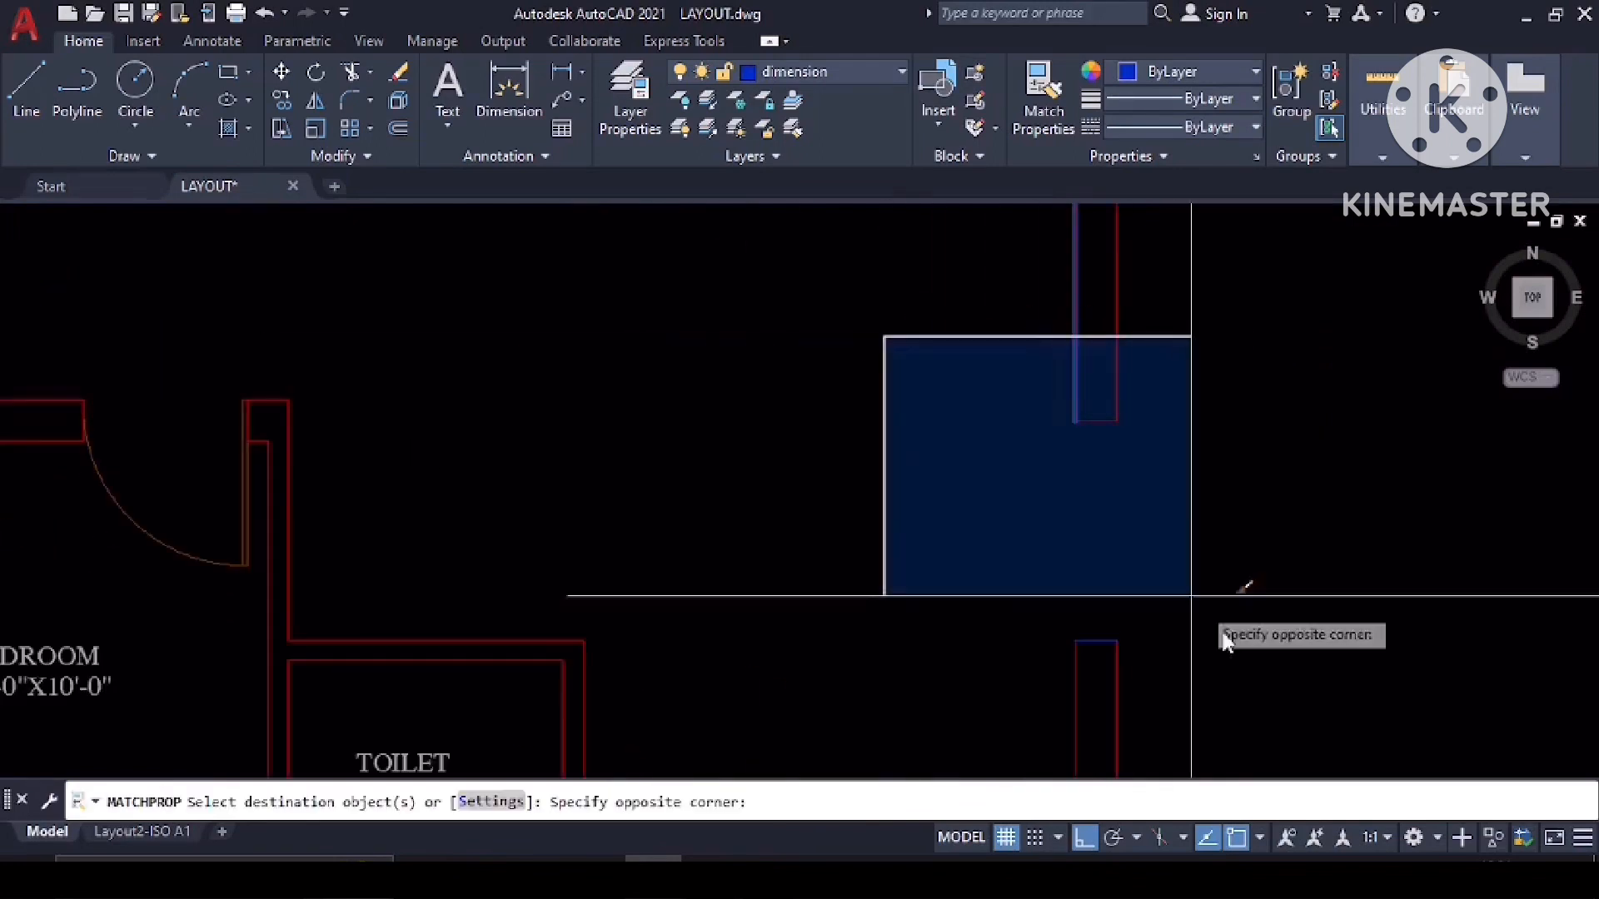
left_click(1264, 687)
key("Escape")
Look over the open room, the counter area and the new opening in the right-hand wall.
scroll(1267, 573, "down", 2)
middle_click_drag(1267, 571, 1158, 562)
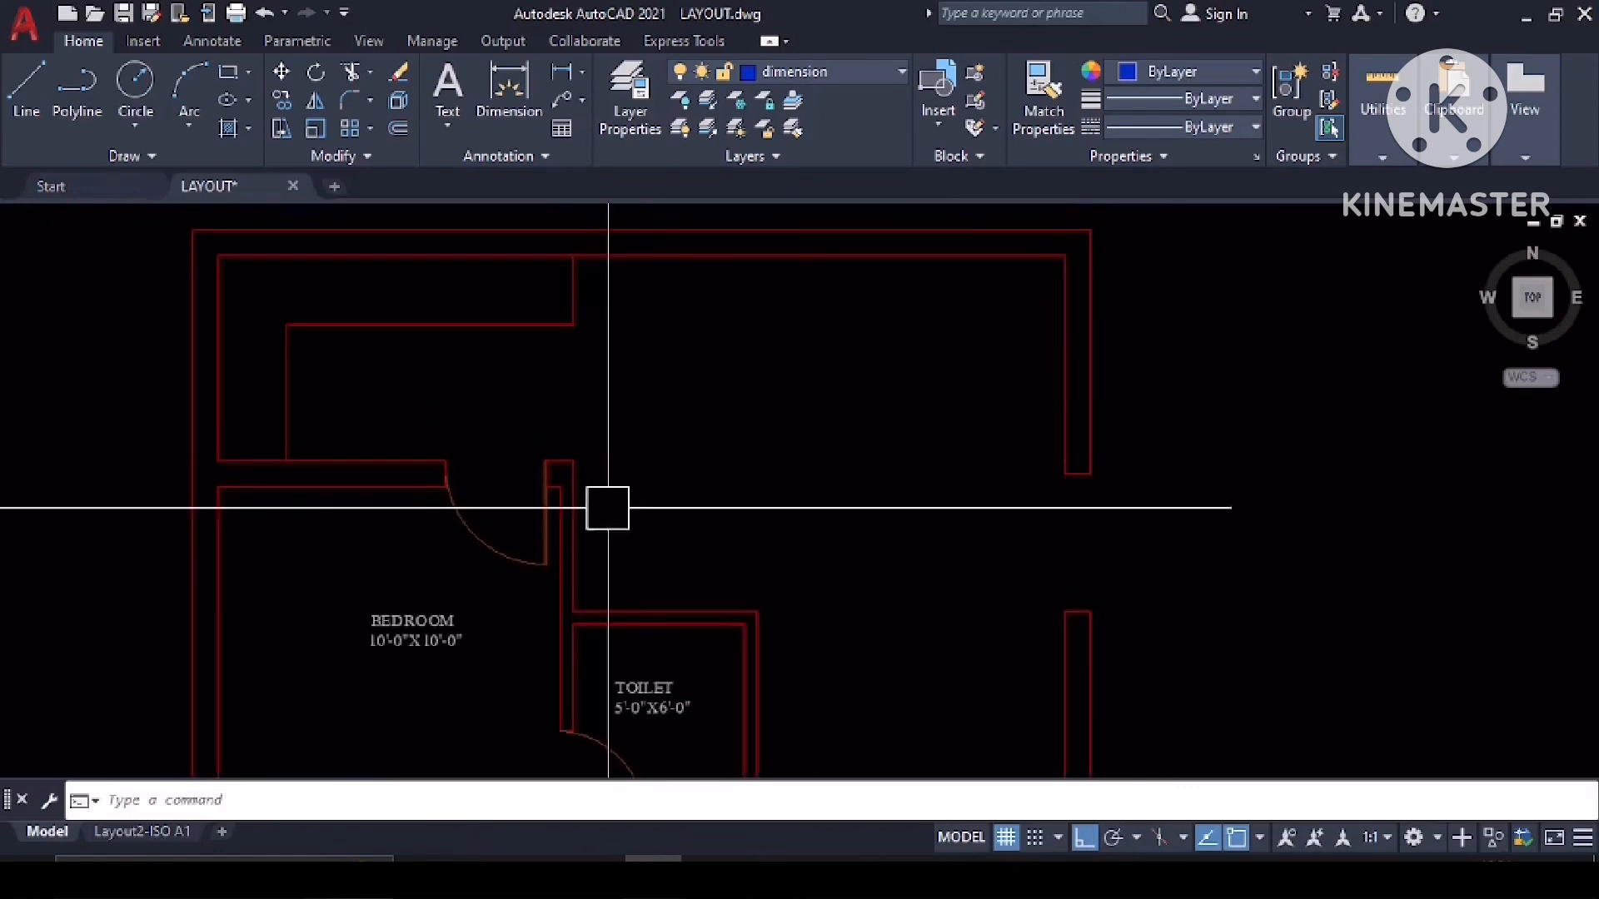
middle_click_drag(642, 435, 746, 403)
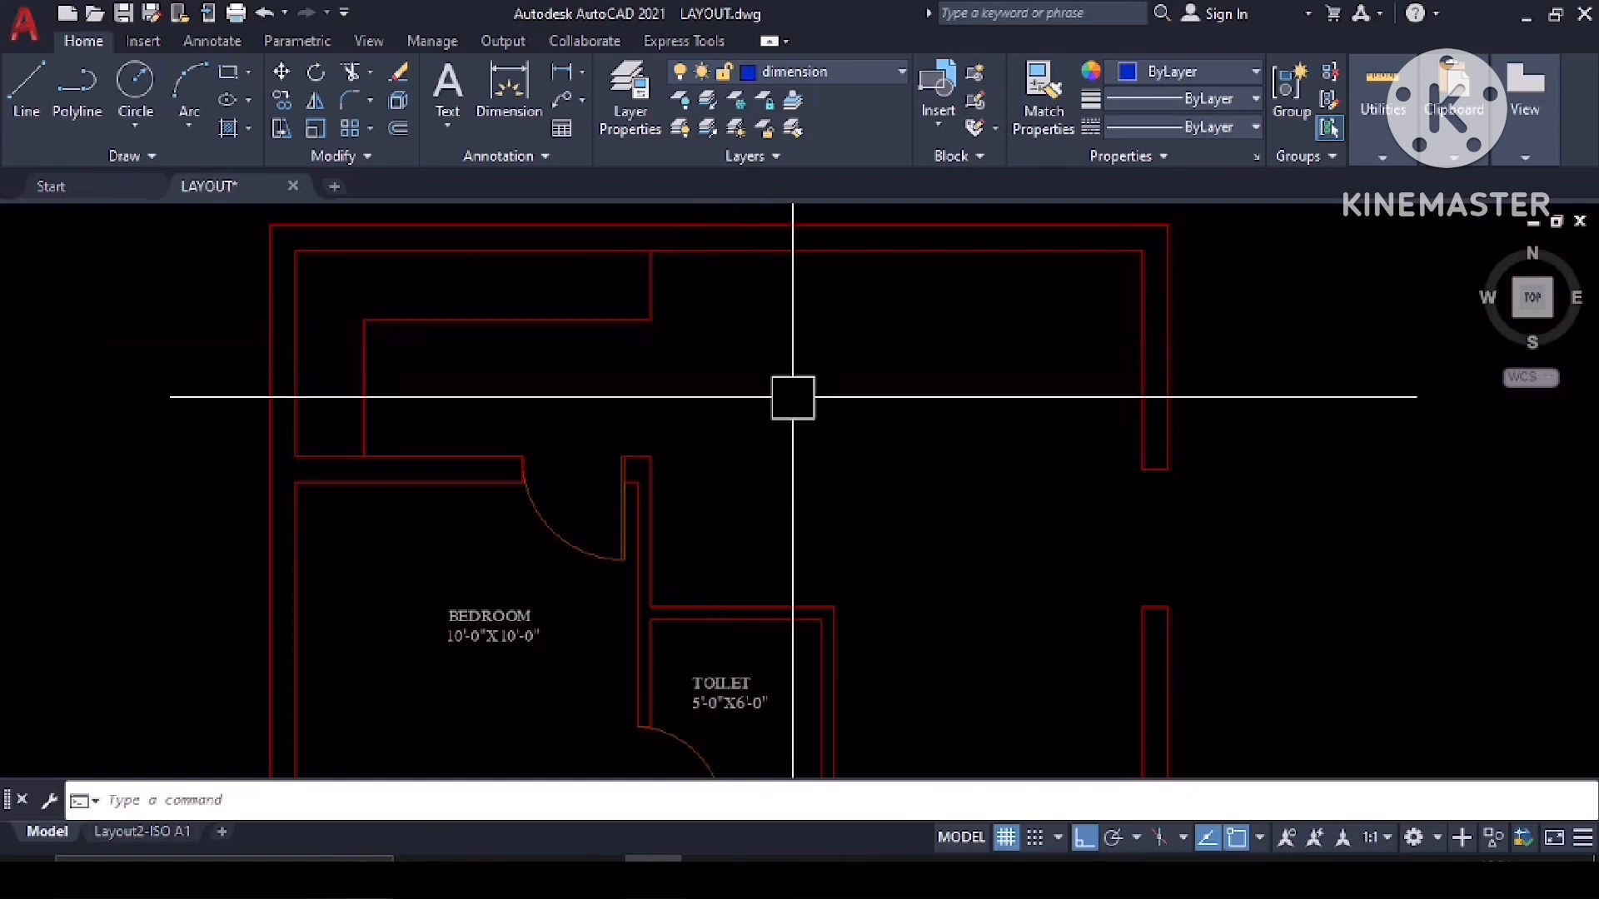
middle_click_drag(882, 434, 853, 439)
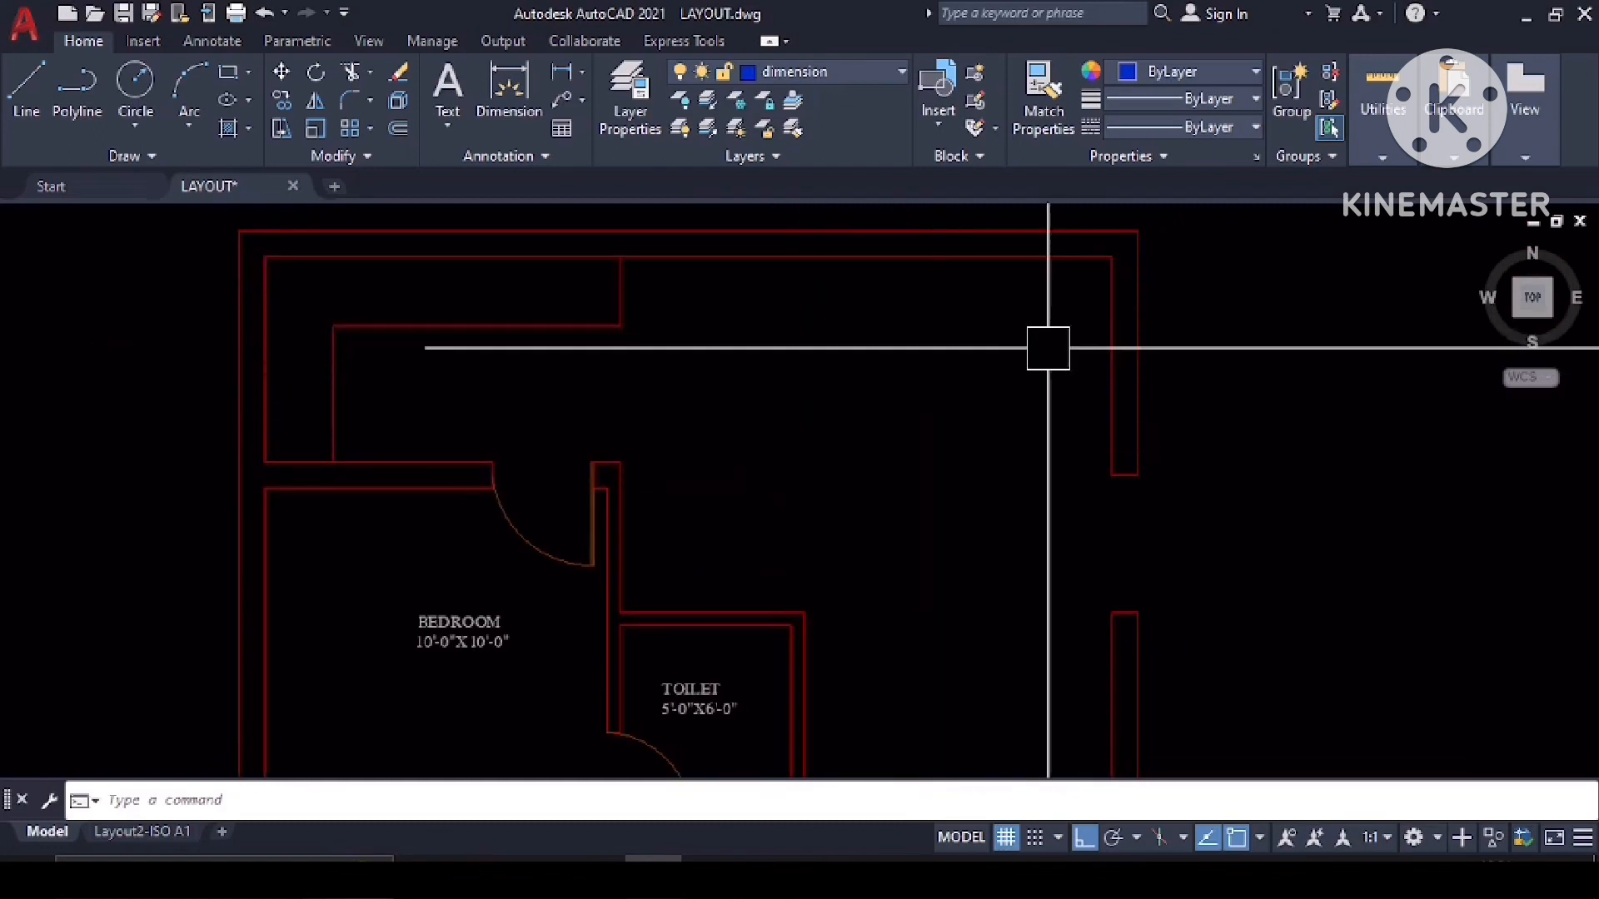
middle_click_drag(1046, 346, 1041, 516)
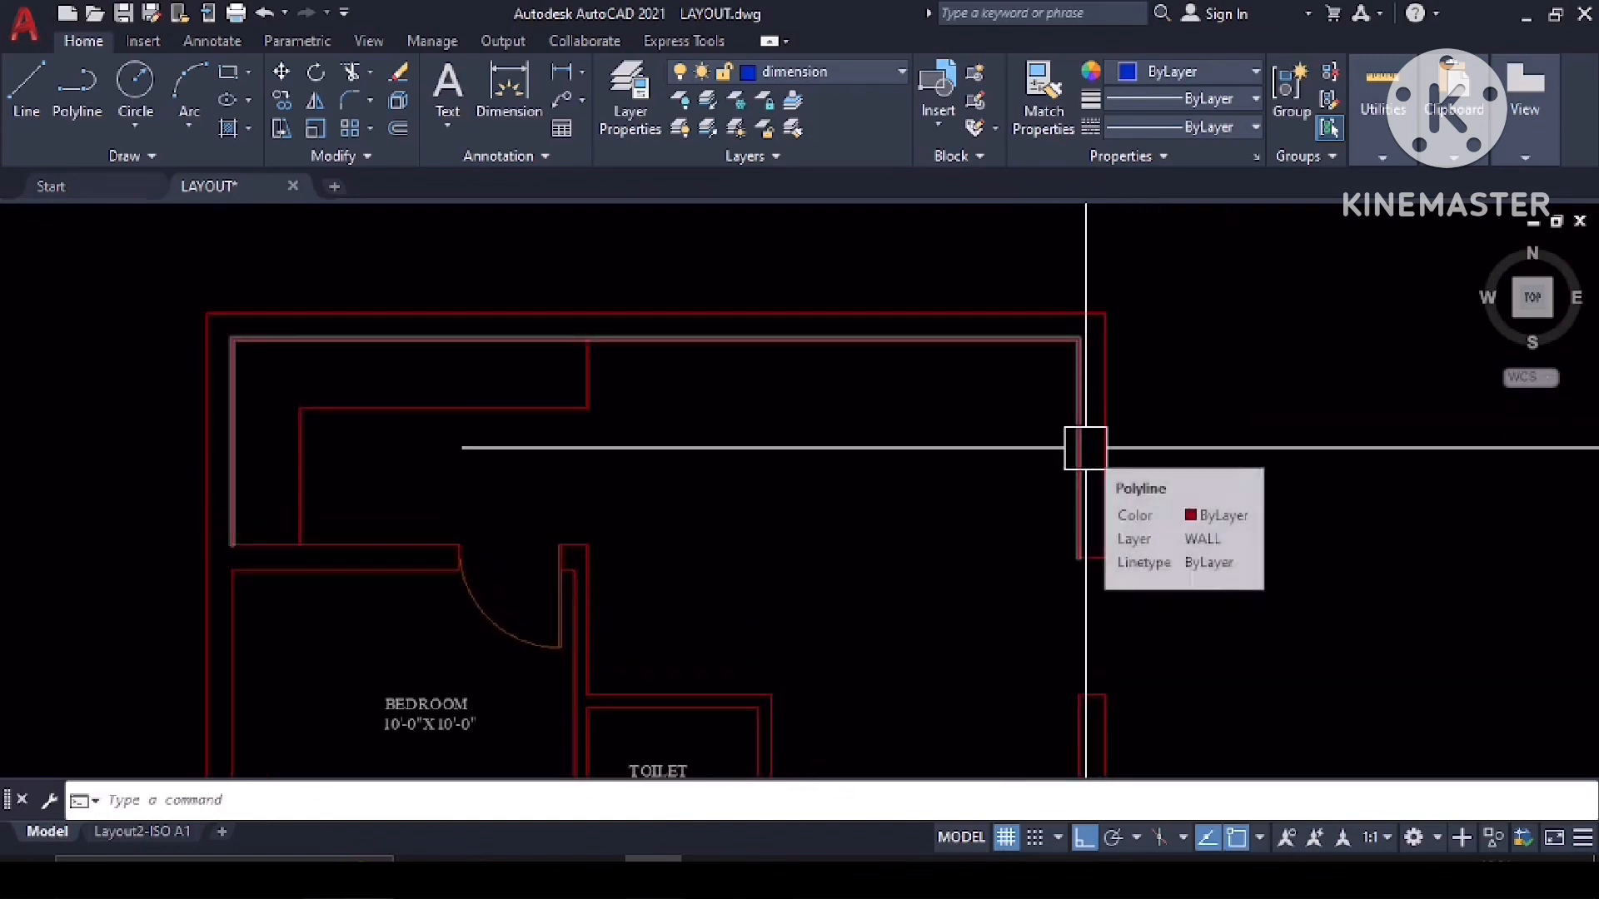
middle_click_drag(1171, 447, 848, 435)
middle_click_drag(825, 562, 1121, 468)
middle_click_drag(393, 307, 641, 375)
Check the width from the counter room's inner left corner to the wall corner beside the bedroom door with a trial linear dimension.
type("LI")
key("Return")
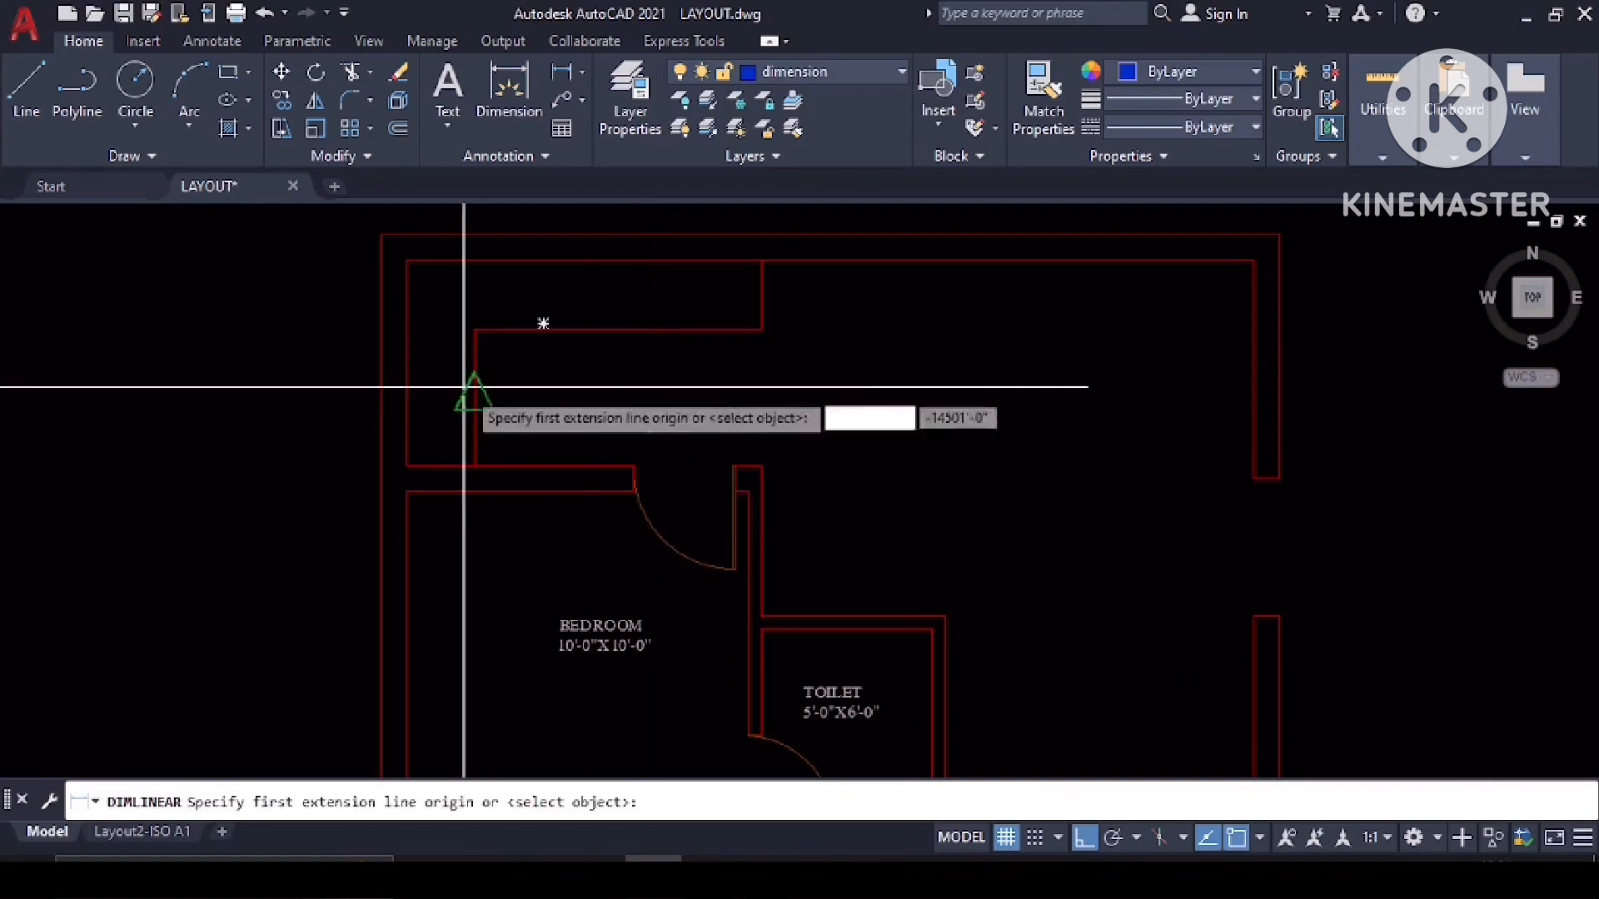
left_click(406, 466)
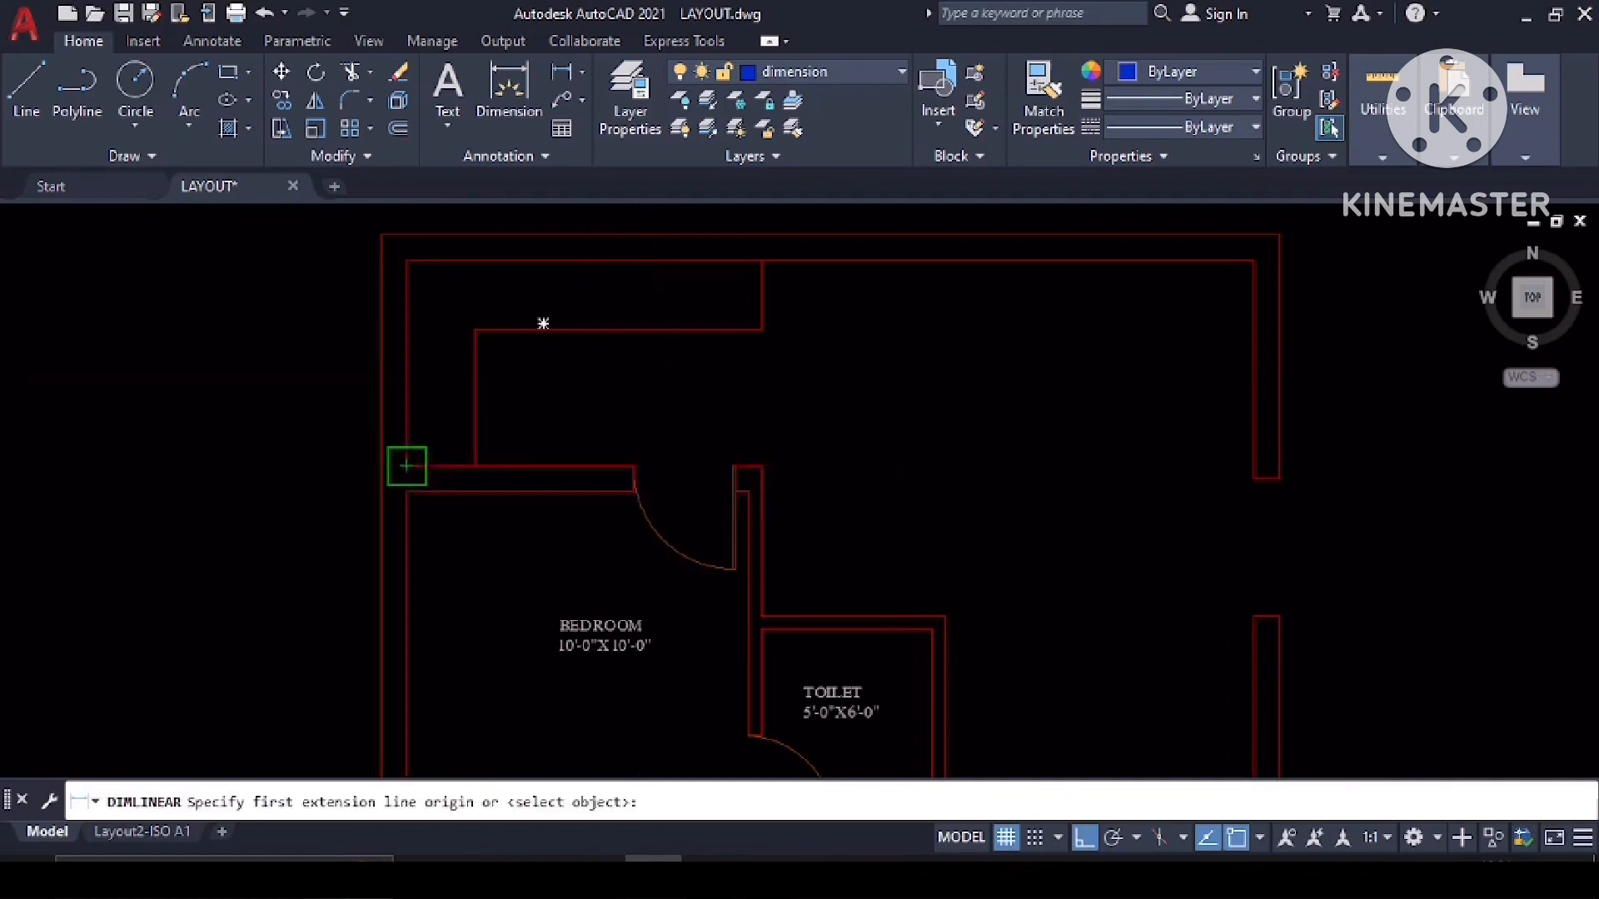
left_click(760, 466)
scroll(733, 420, "up", 4)
key("Escape")
scroll(739, 416, "down", 4)
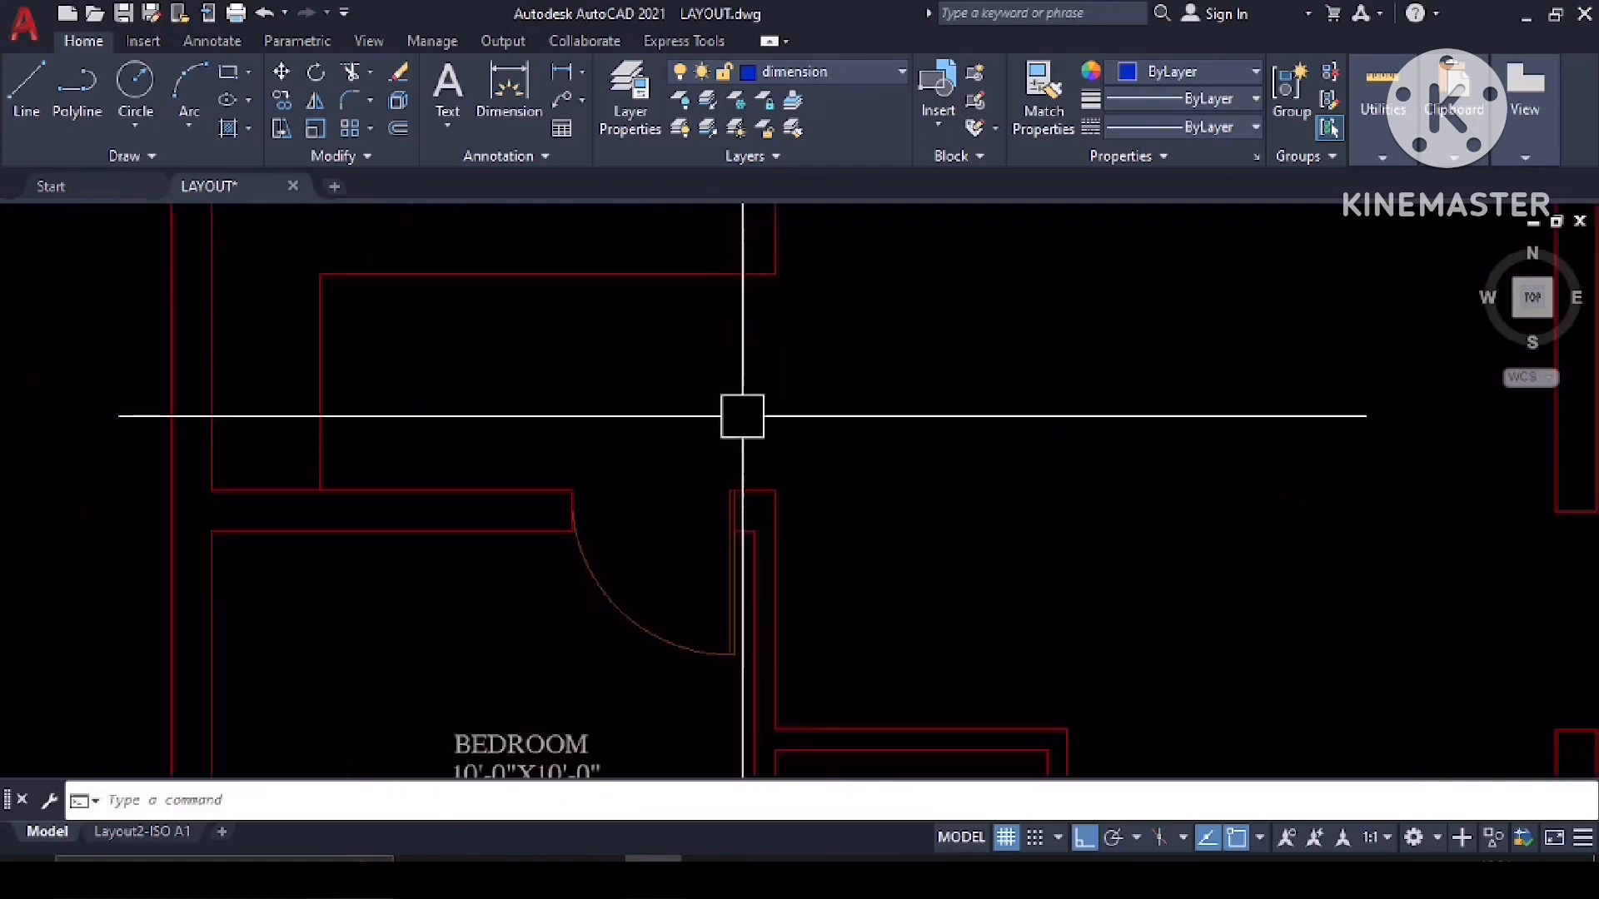
Check the height of the counter room's inner left wall with a trial linear dimension, without placing it.
middle_click_drag(742, 416, 904, 596)
key("Return")
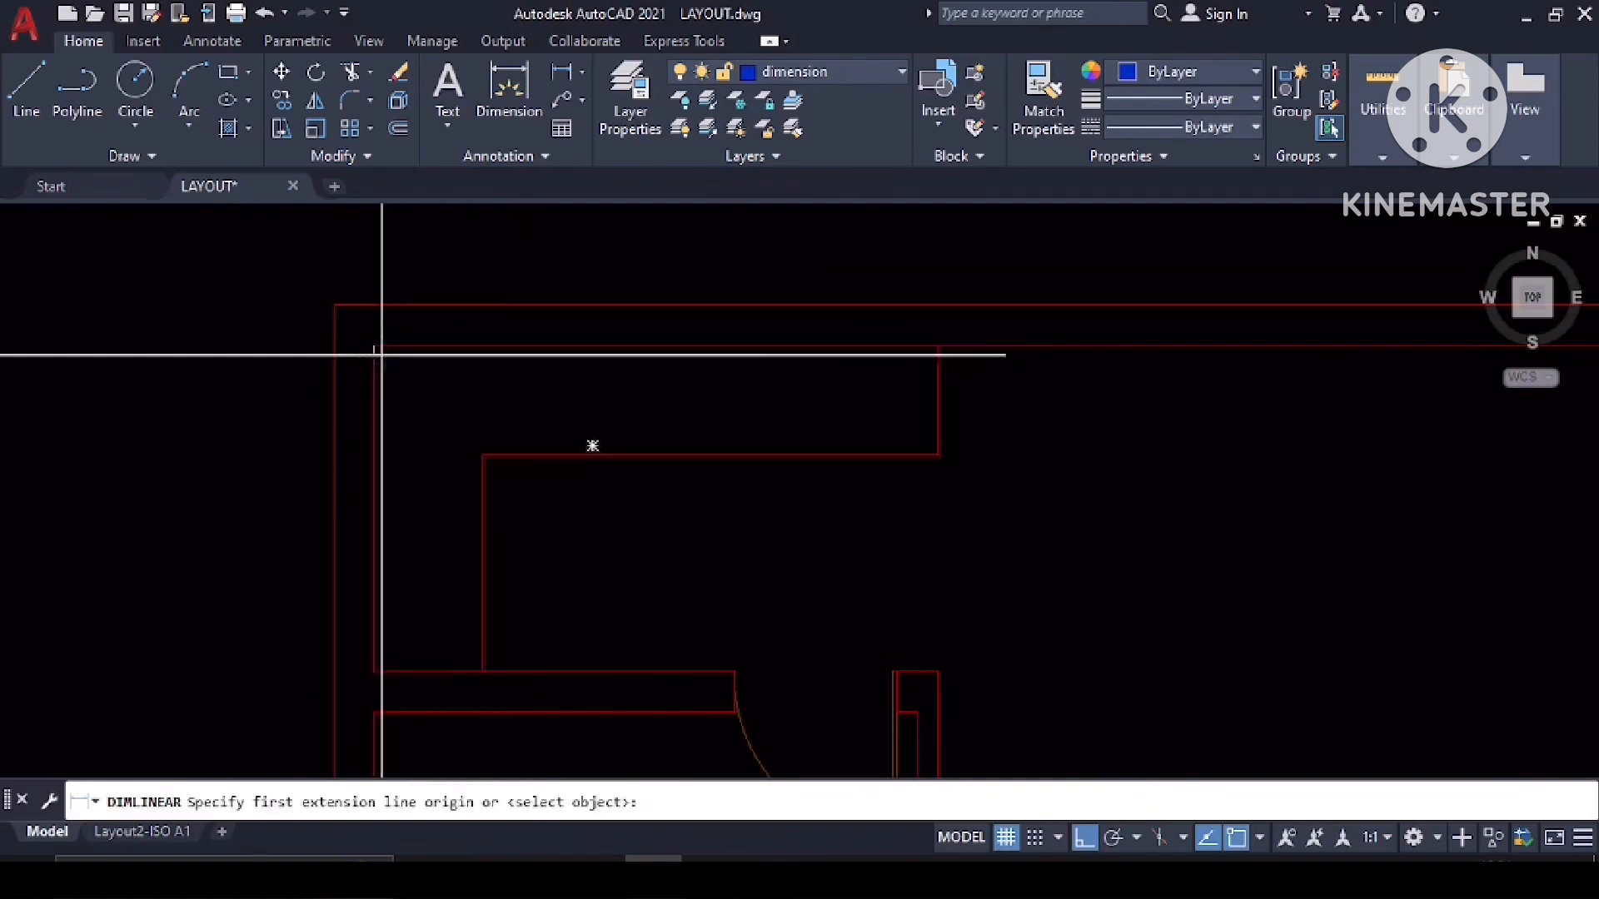
left_click(374, 346)
left_click(374, 672)
scroll(448, 573, "up", 2)
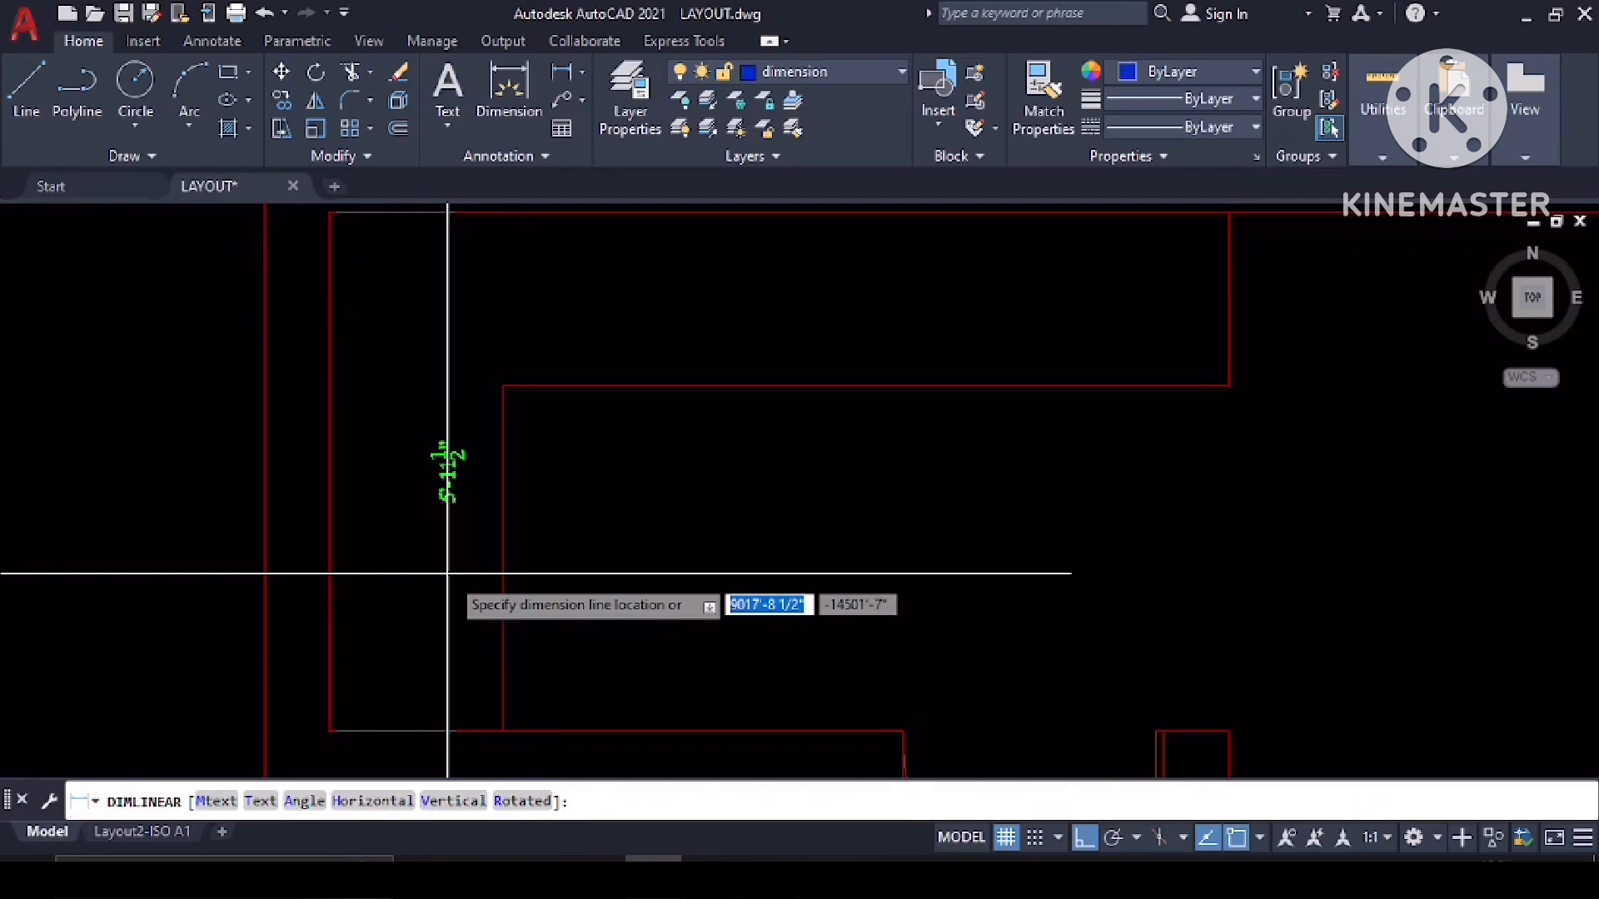
key("Escape")
scroll(447, 573, "down", 2)
Stretch the upper walls together with the counter outline upward by .4.
middle_click_drag(625, 539, 392, 599)
scroll(1006, 429, "down", 2)
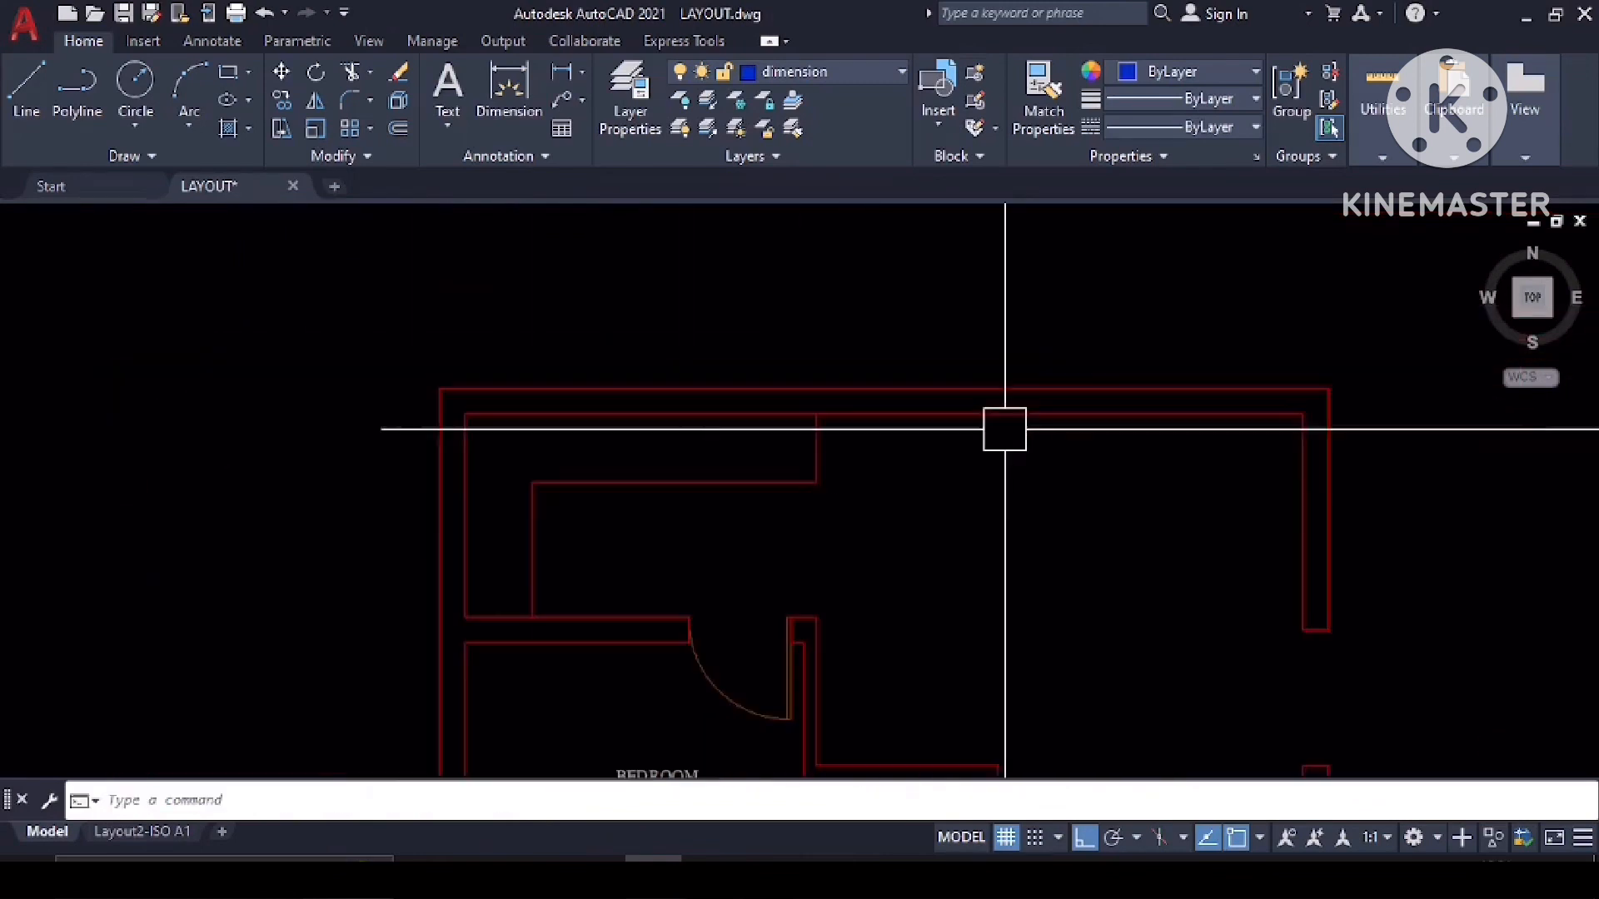
middle_click_drag(1006, 429, 862, 454)
left_click(1264, 309)
left_click(211, 550)
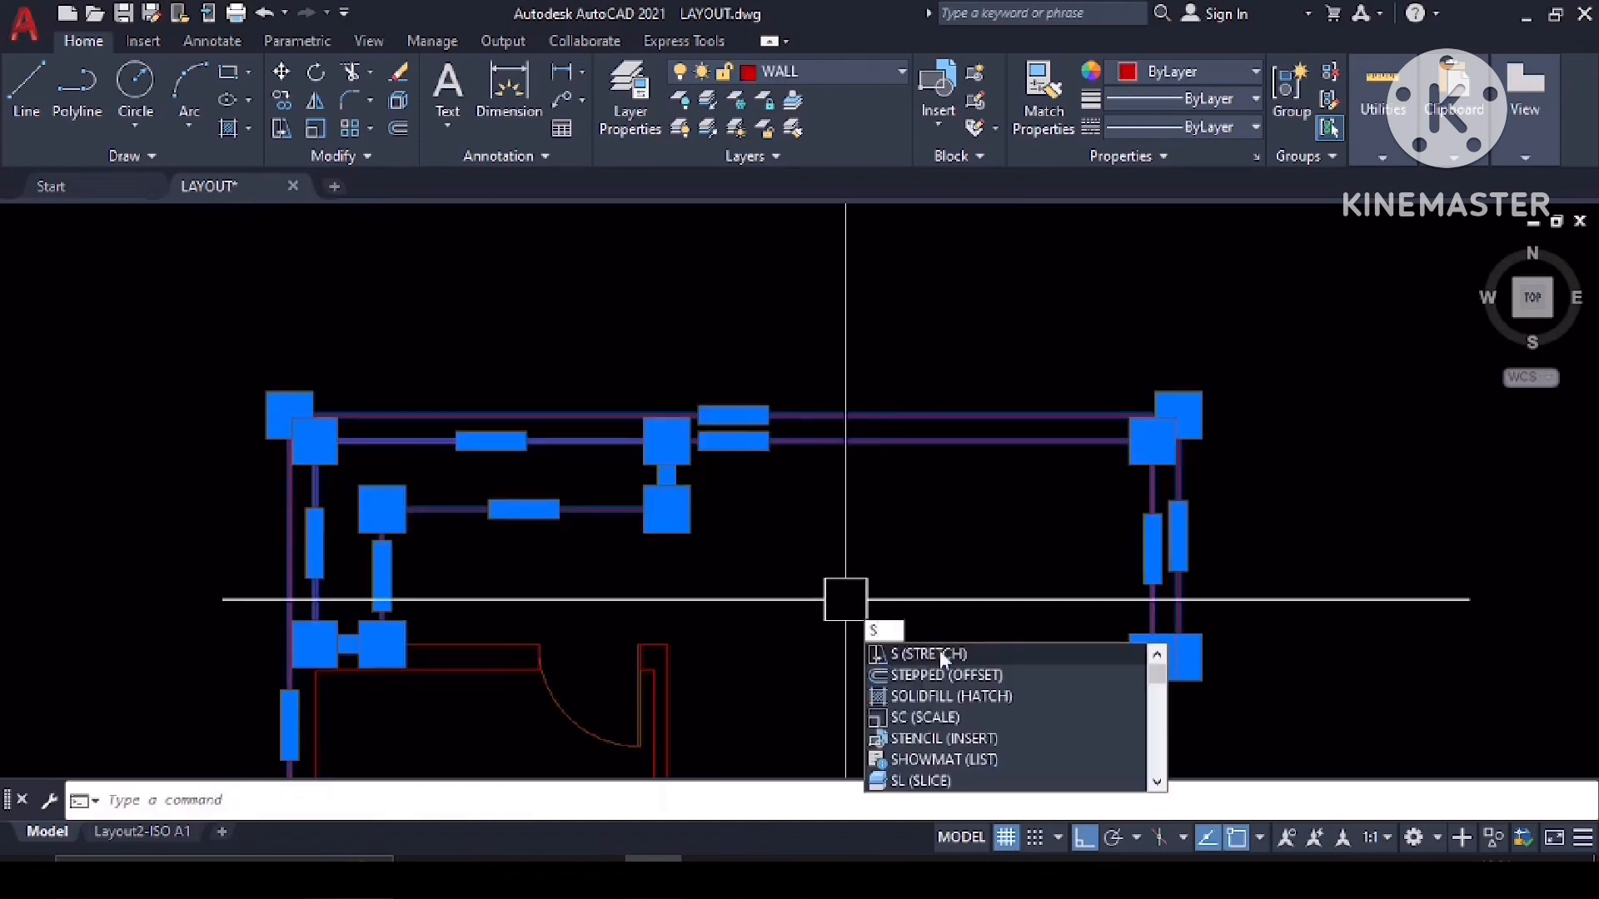
left_click(939, 653)
left_click(935, 653)
type(".")
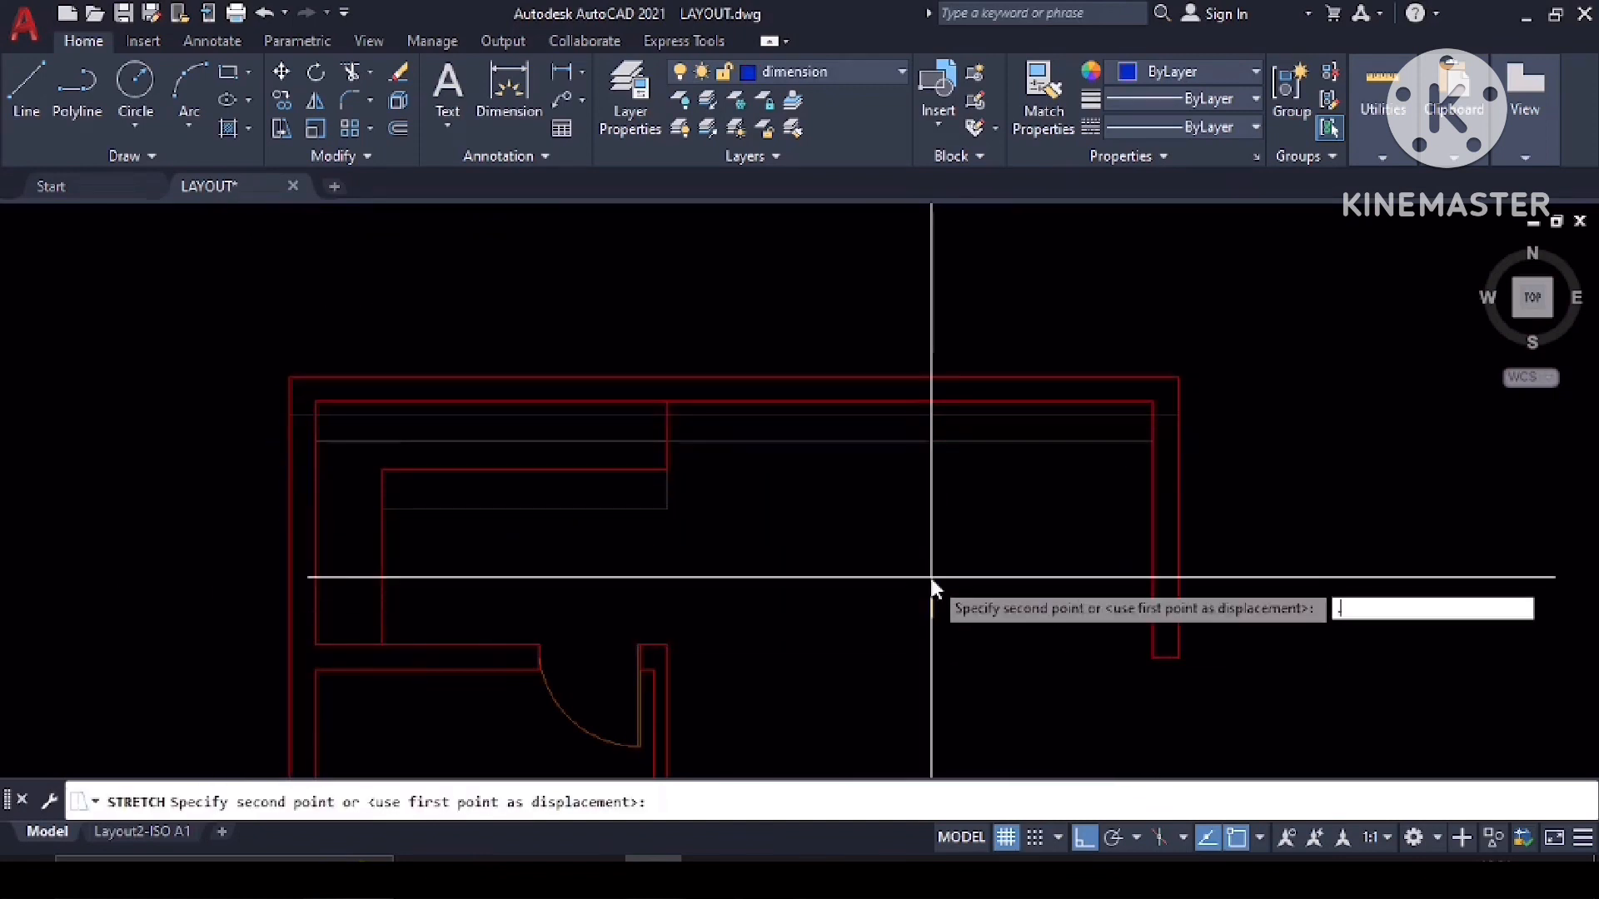
type("4")
key("Return")
Recheck the height of the stretched inner left wall with a trial linear dimension, without placing it.
middle_click_drag(712, 567, 798, 565)
type("DLI")
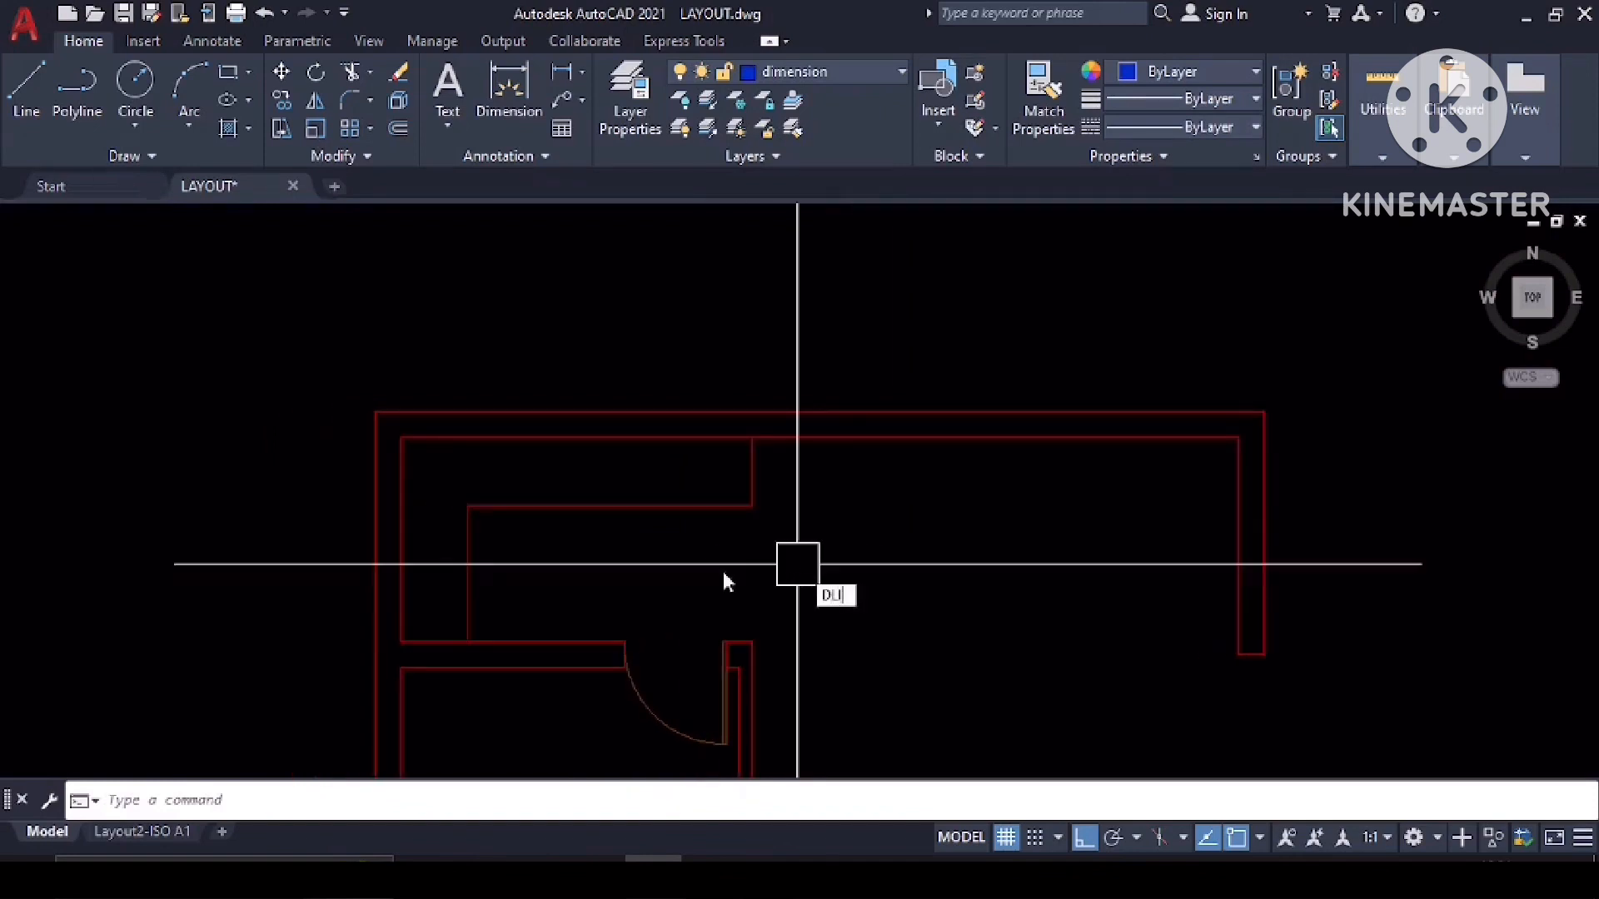
key("Return")
left_click(400, 438)
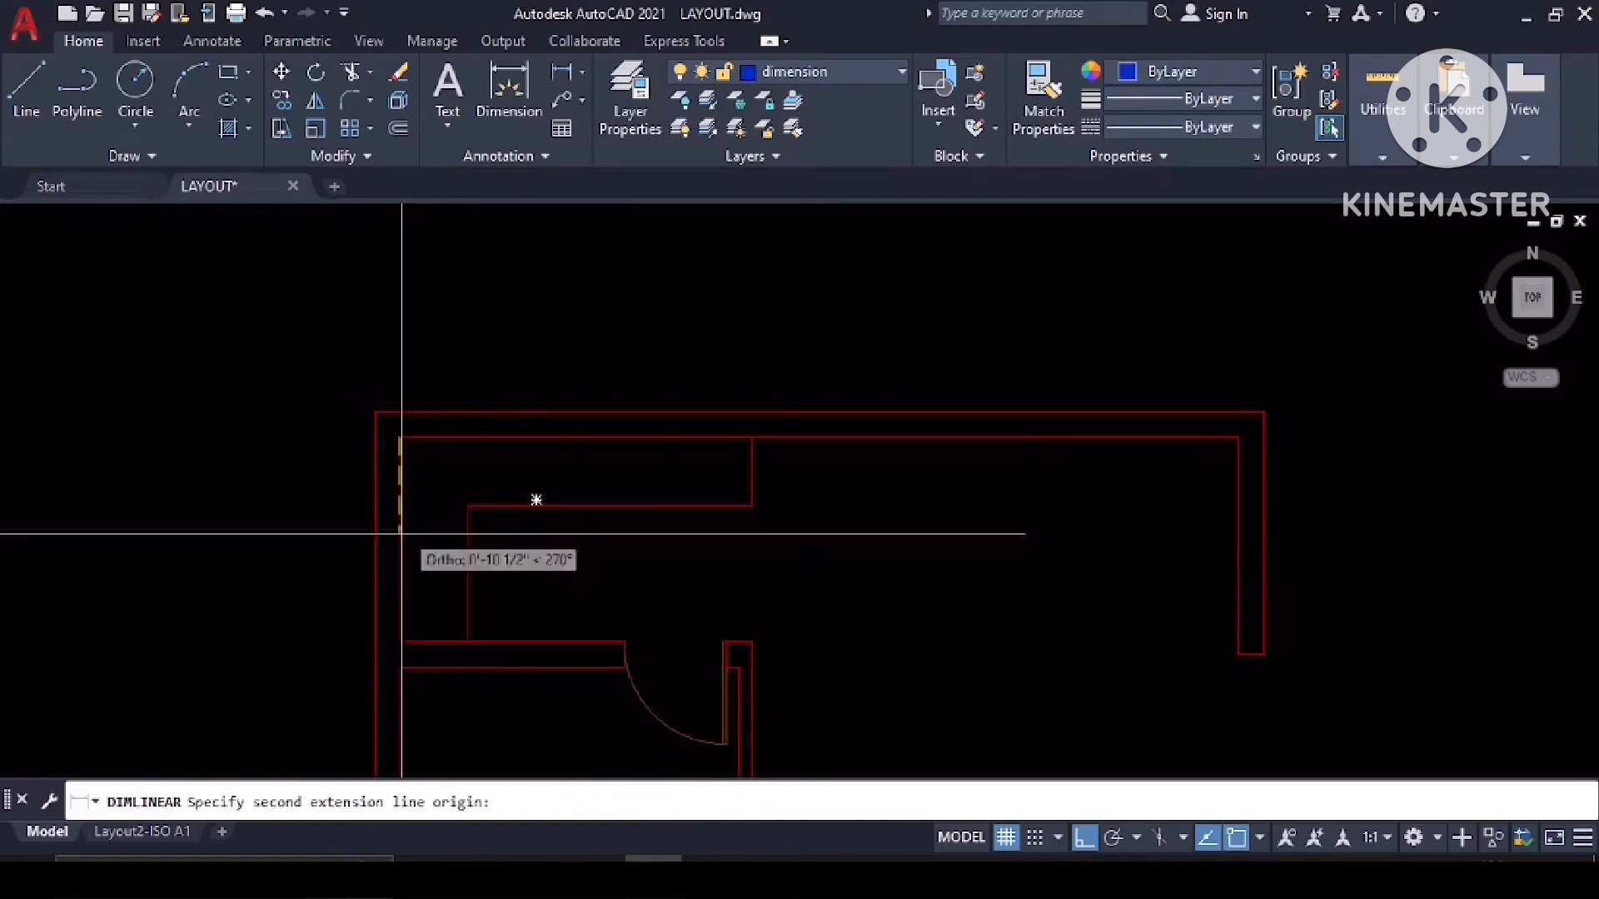
left_click(399, 641)
scroll(279, 525, "up", 6)
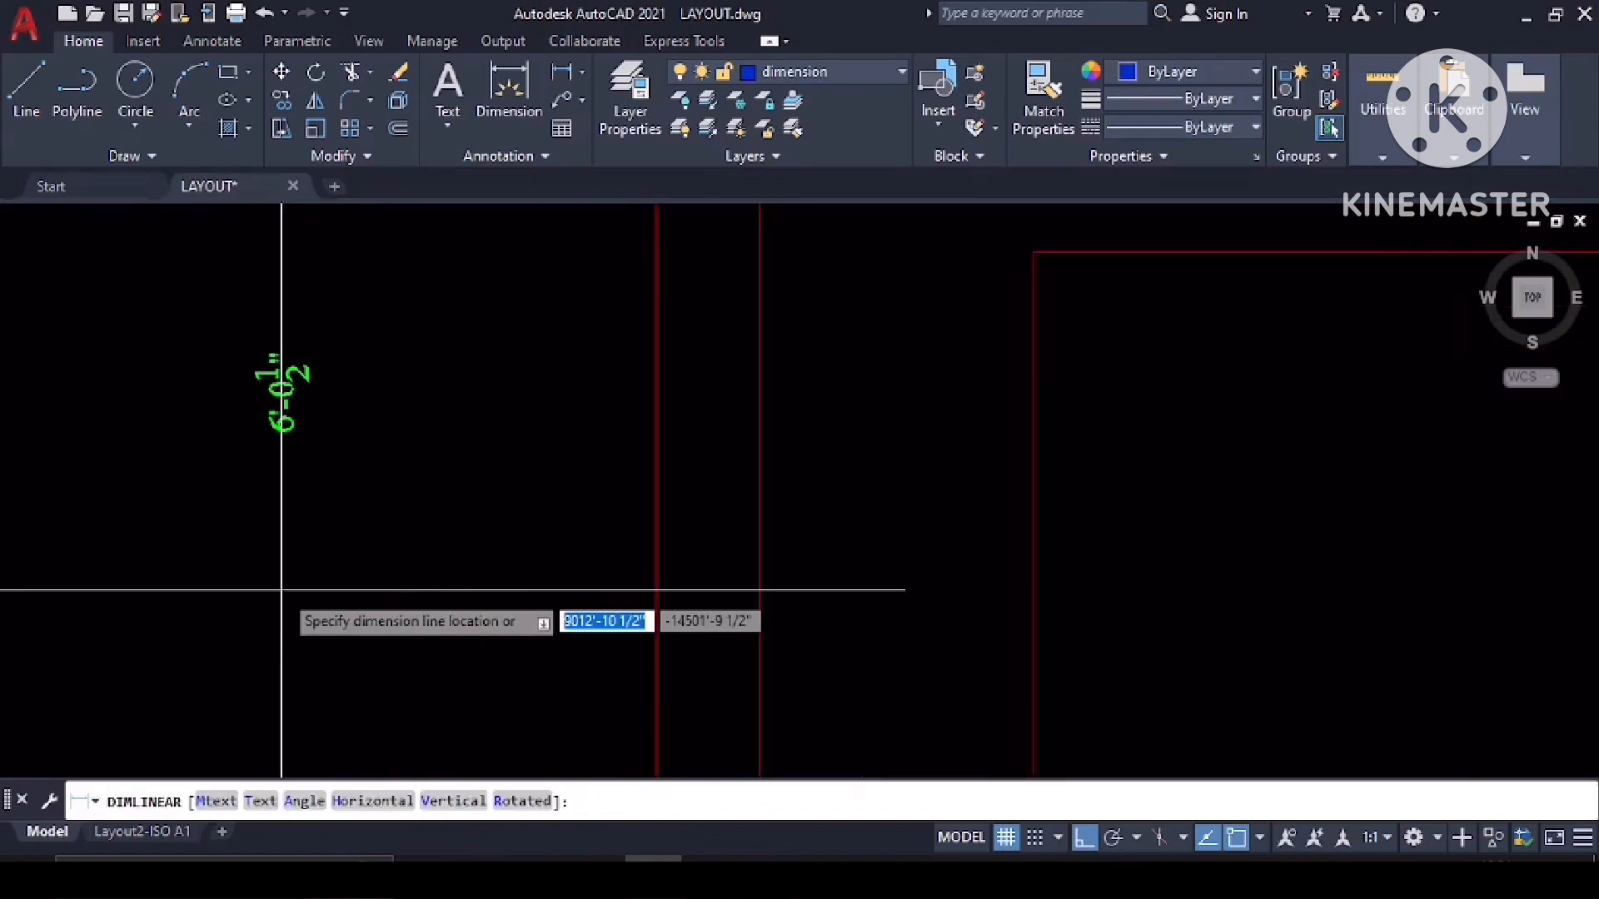
scroll(282, 590, "down", 6)
key("Escape")
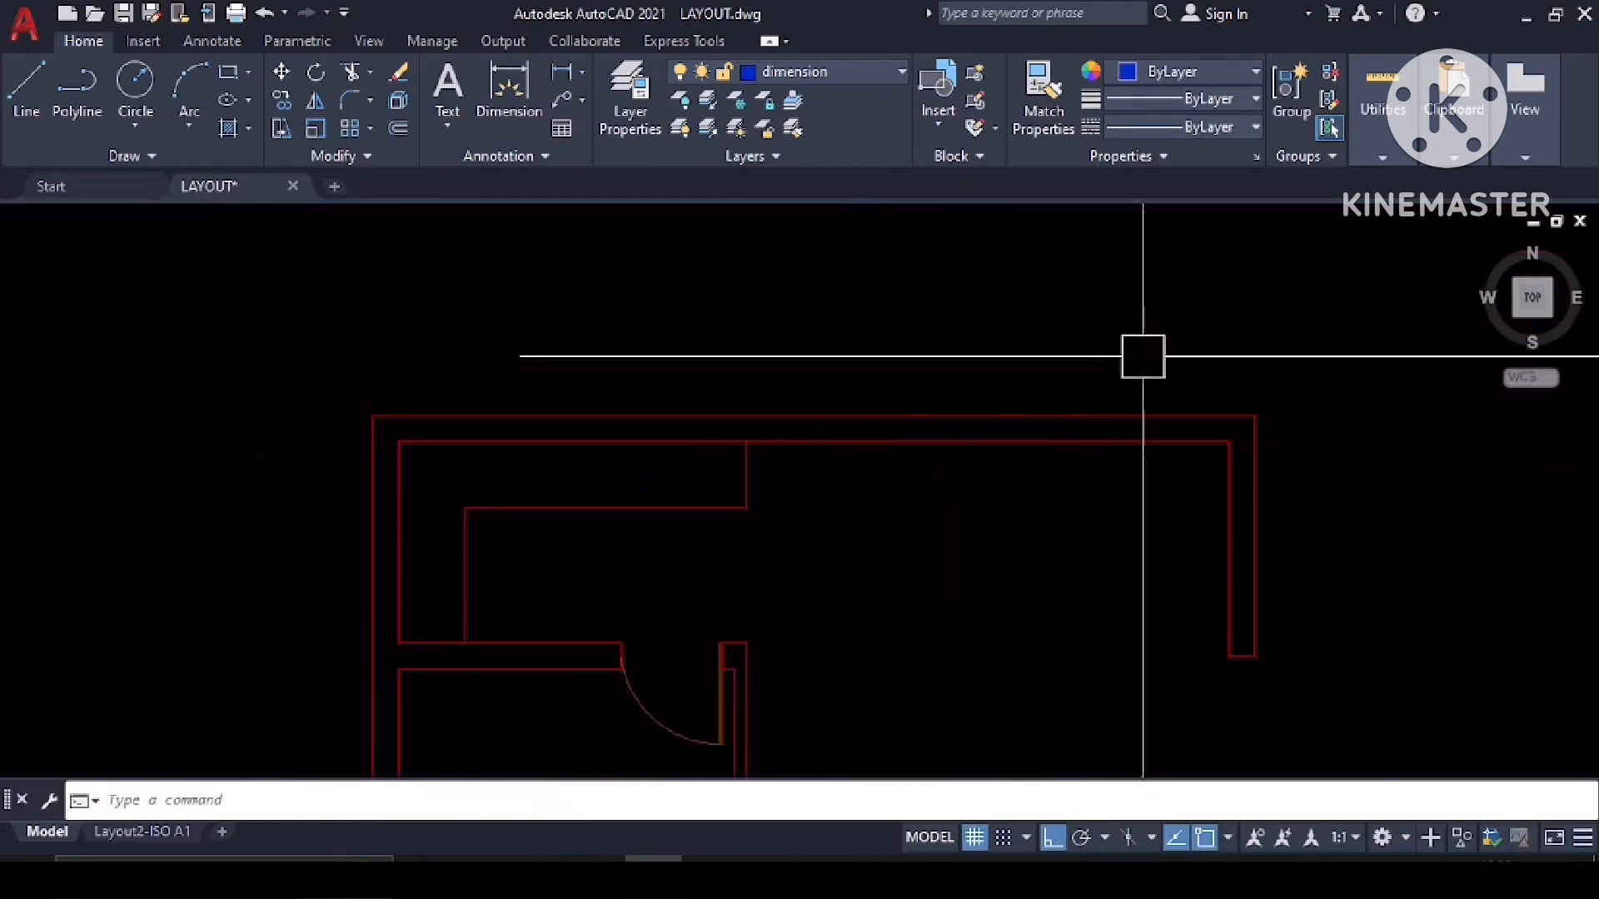
Stretch the upper walls and the counter outline slightly downward.
left_click(1360, 314)
left_click(171, 572)
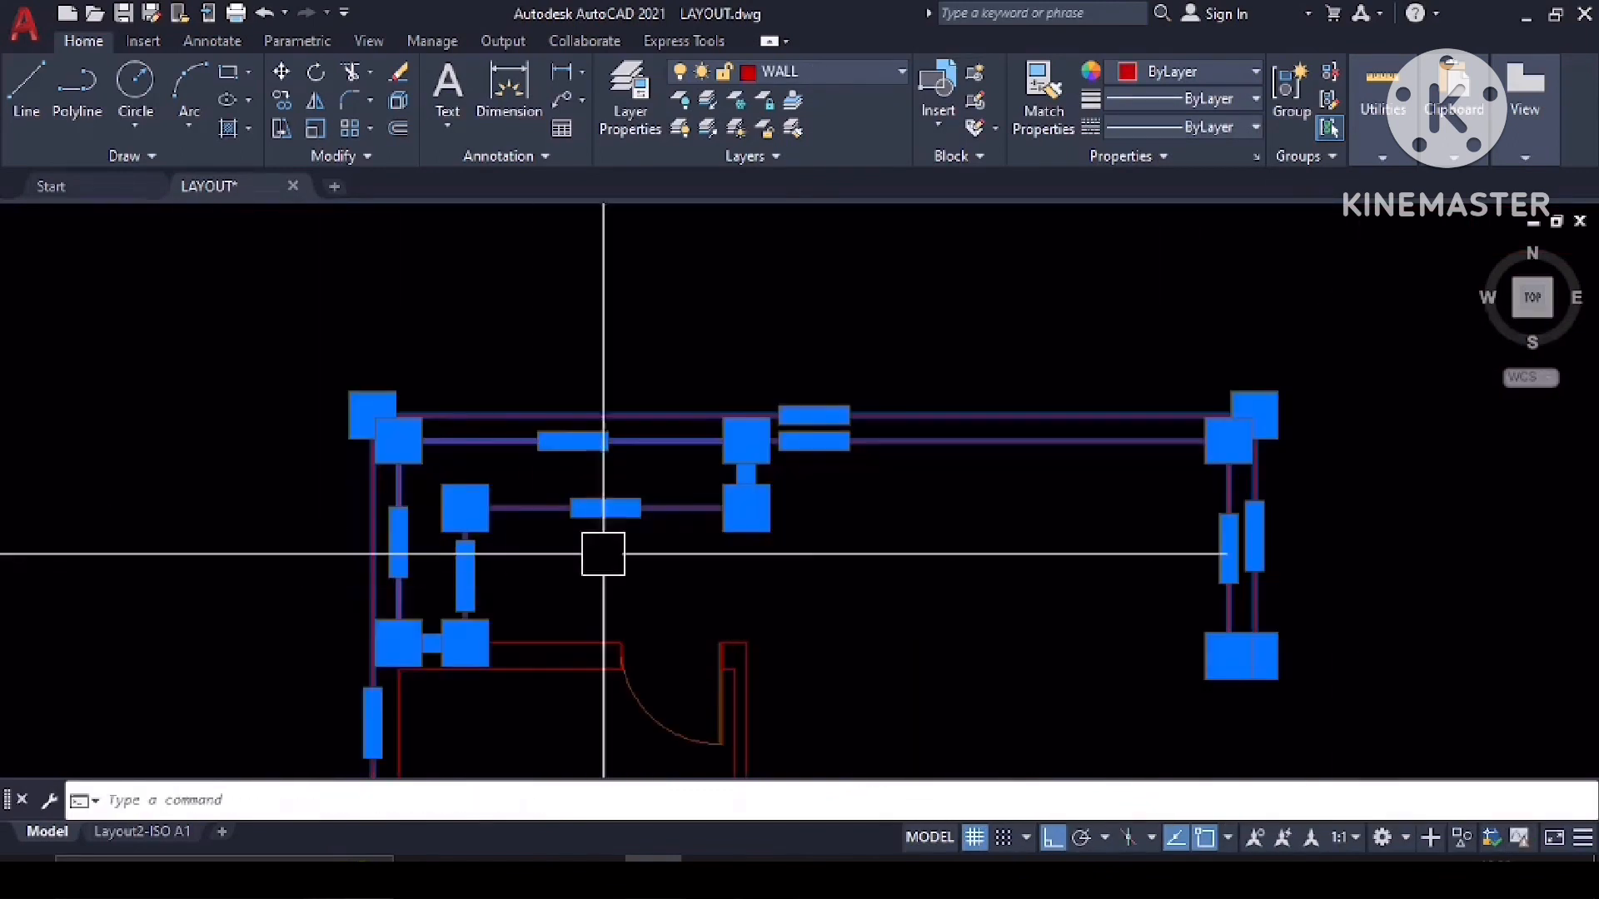
type("s")
key("space")
left_click(824, 554)
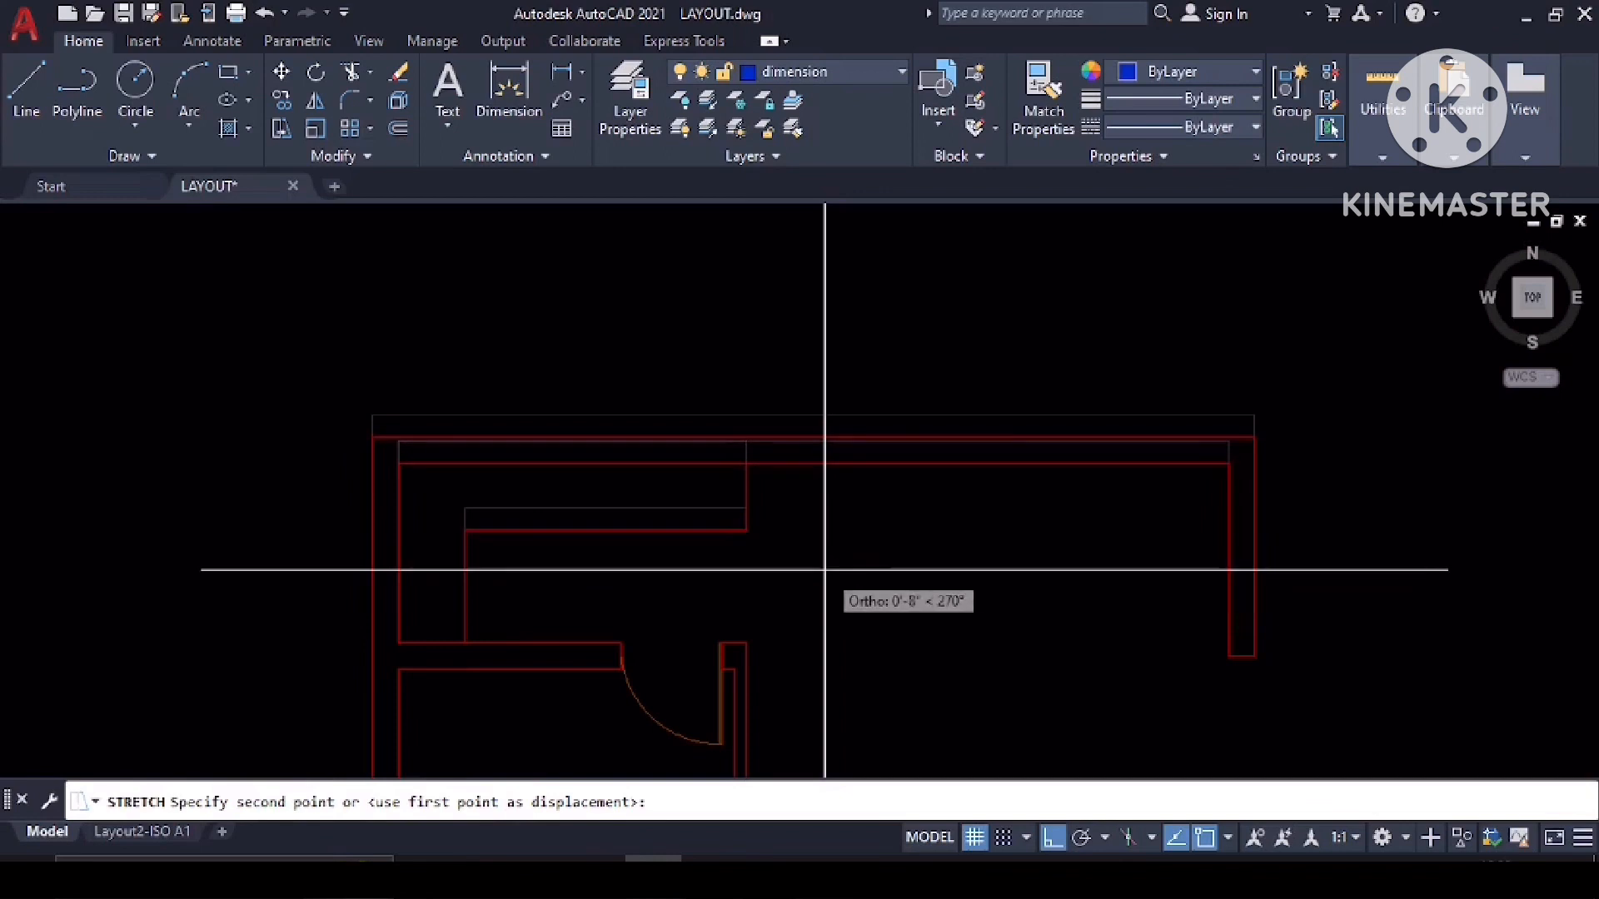
key("Escape")
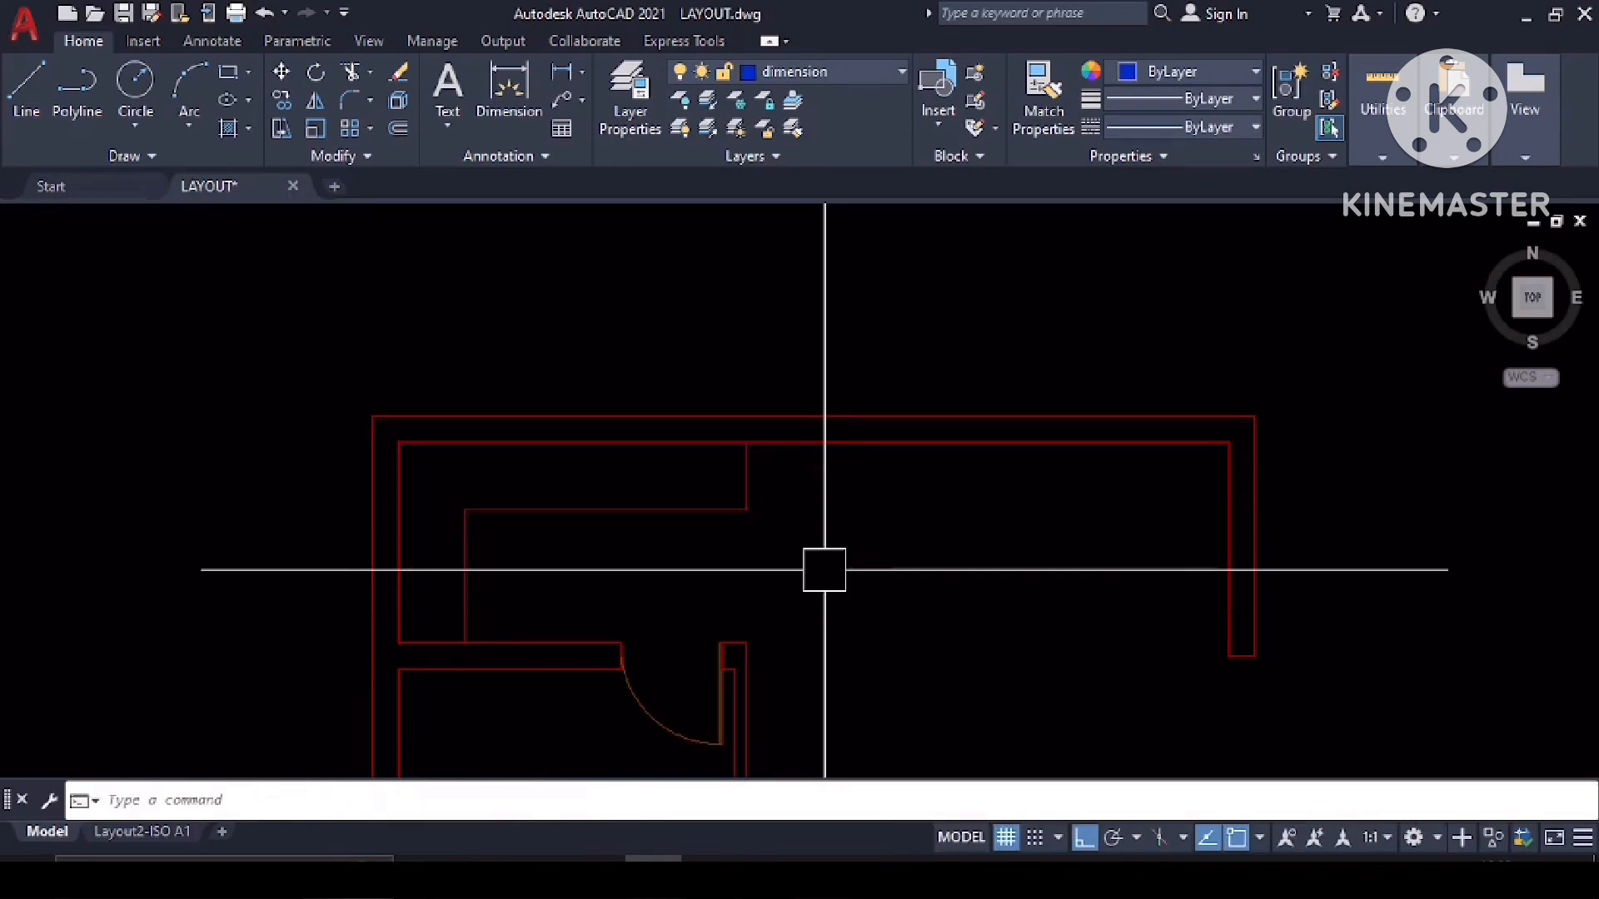
Measure the inner left wall from its lower corner to its upper corner with a linear dimension, without placing it.
key("space")
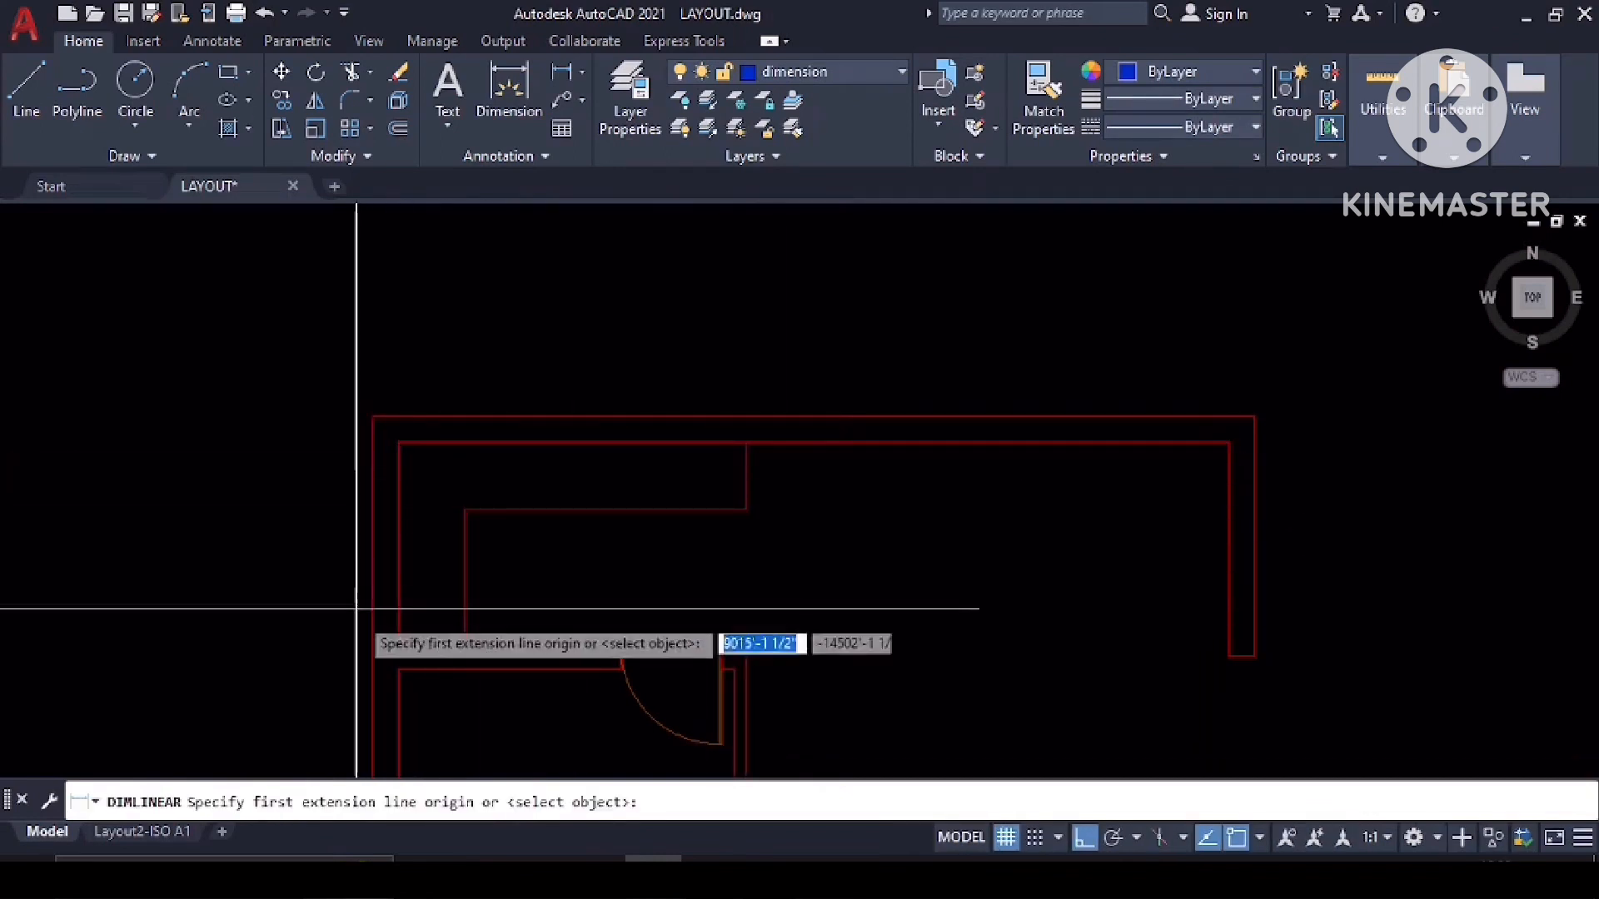
left_click(398, 643)
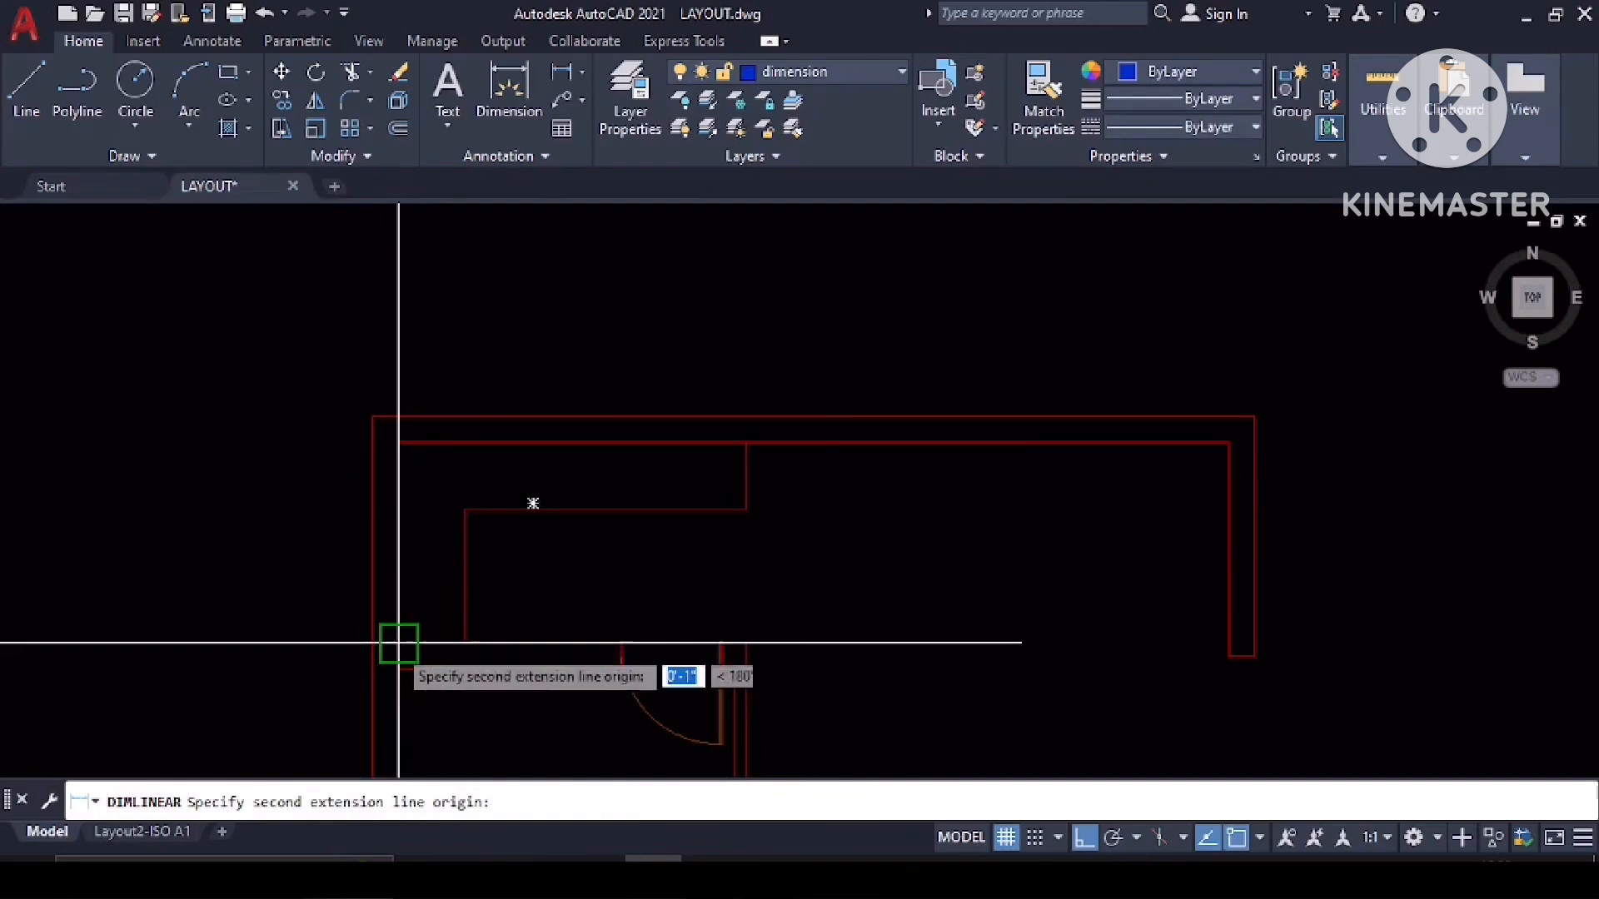
left_click(397, 443)
scroll(349, 484, "up", 4)
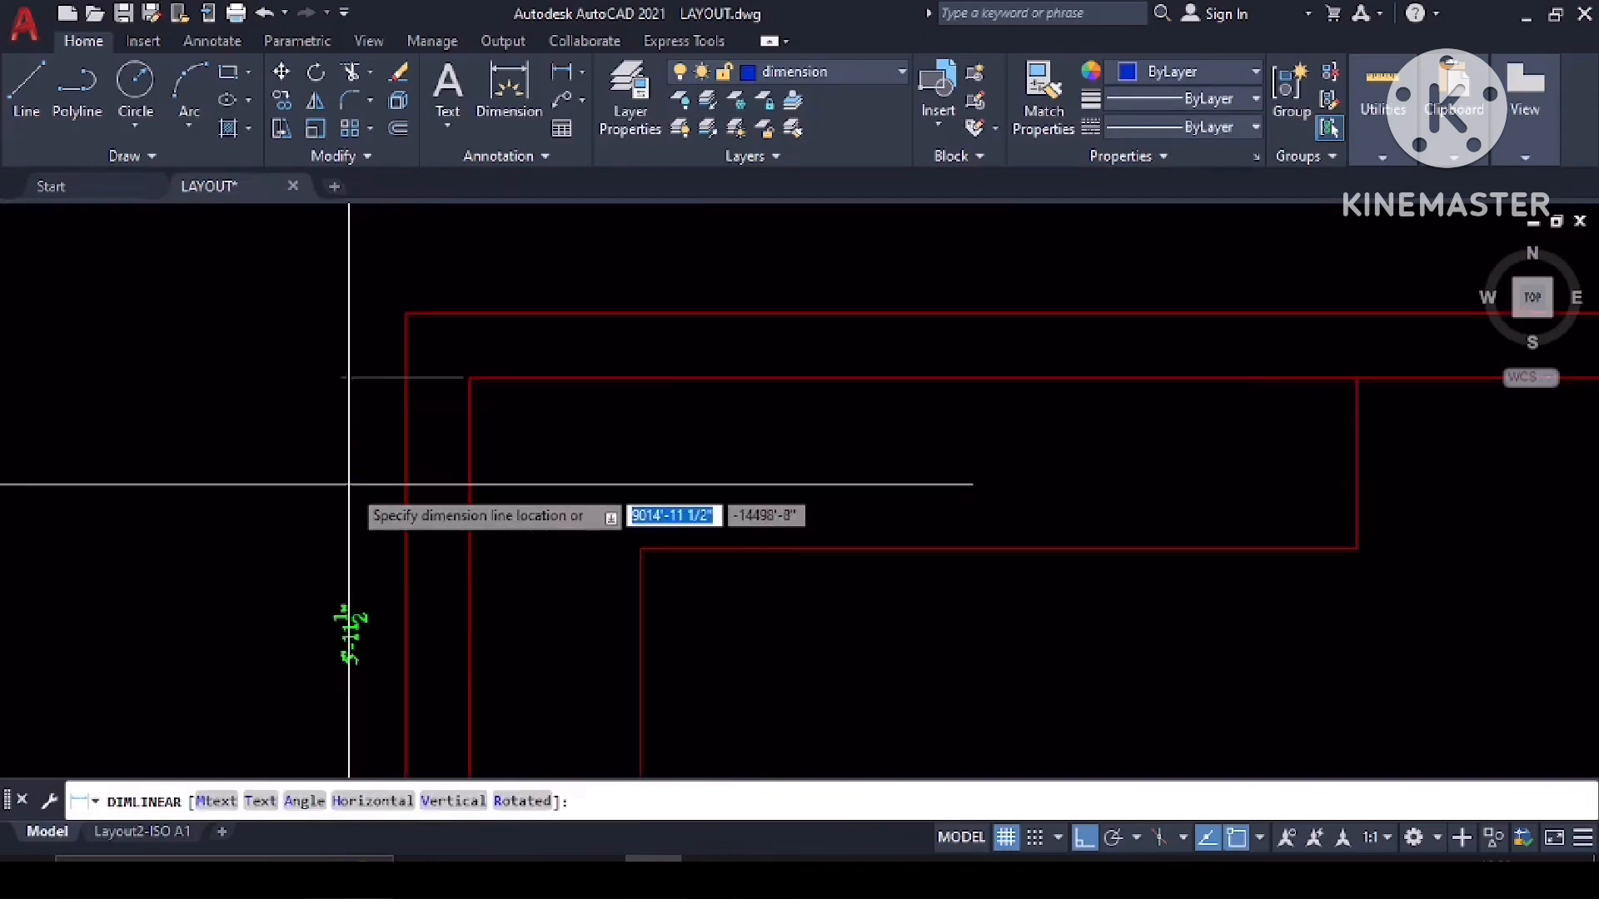
scroll(349, 486, "down", 4)
key("Escape")
middle_click_drag(599, 575, 613, 537)
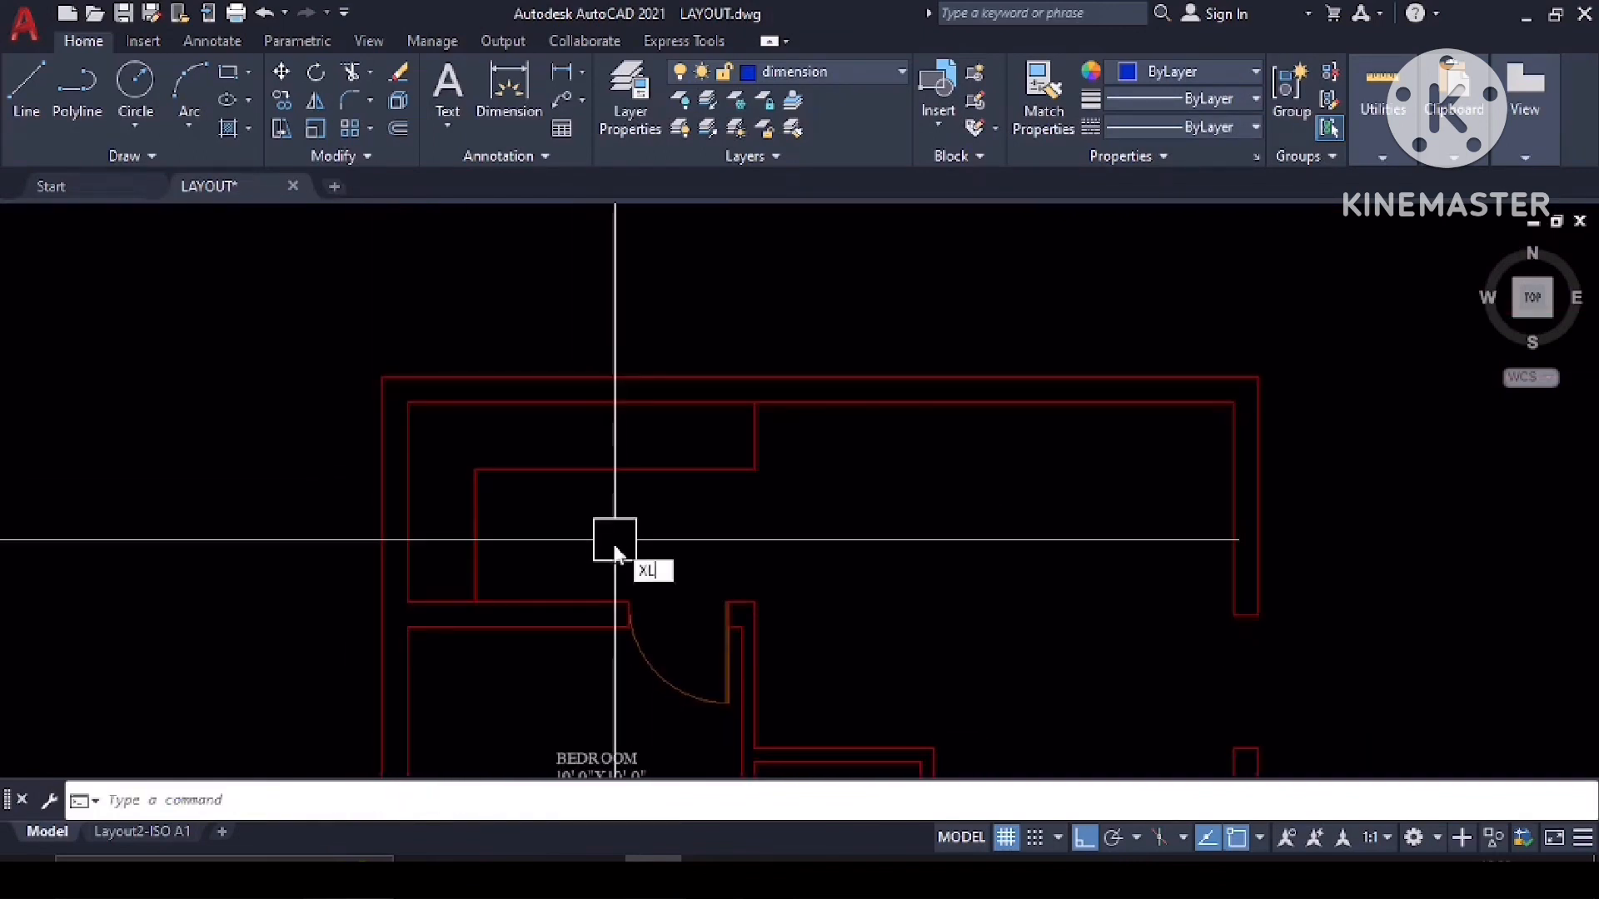
key("Return")
left_click(726, 606)
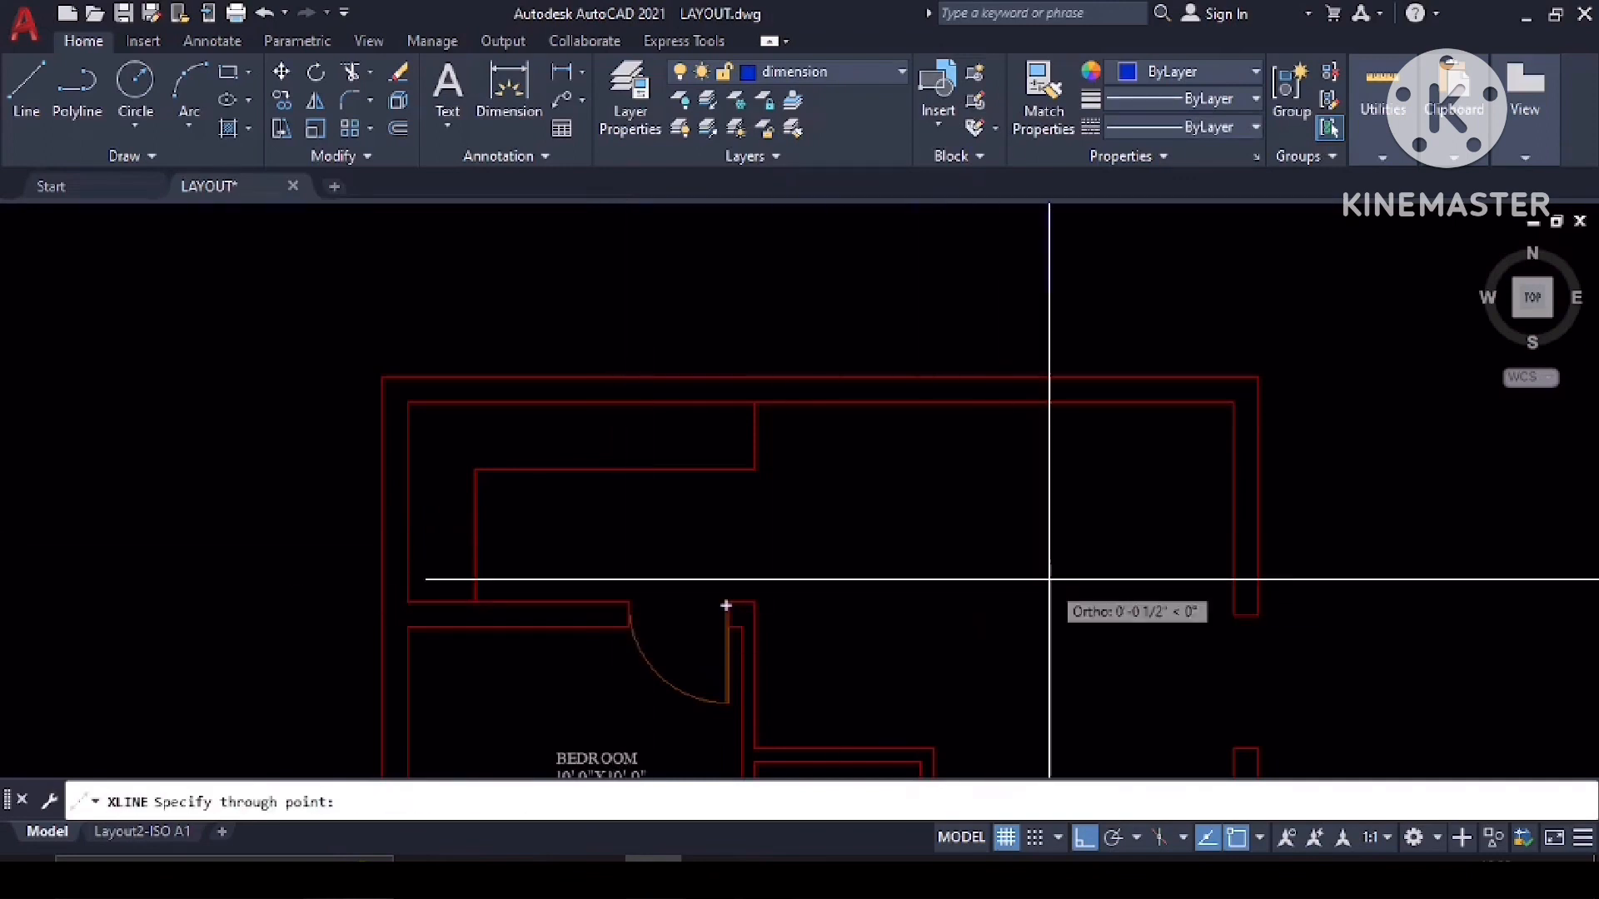
key("Escape")
Draw a horizontal construction line through the wall corner beside the bedroom door and offset a copy 6' upward.
key("Return")
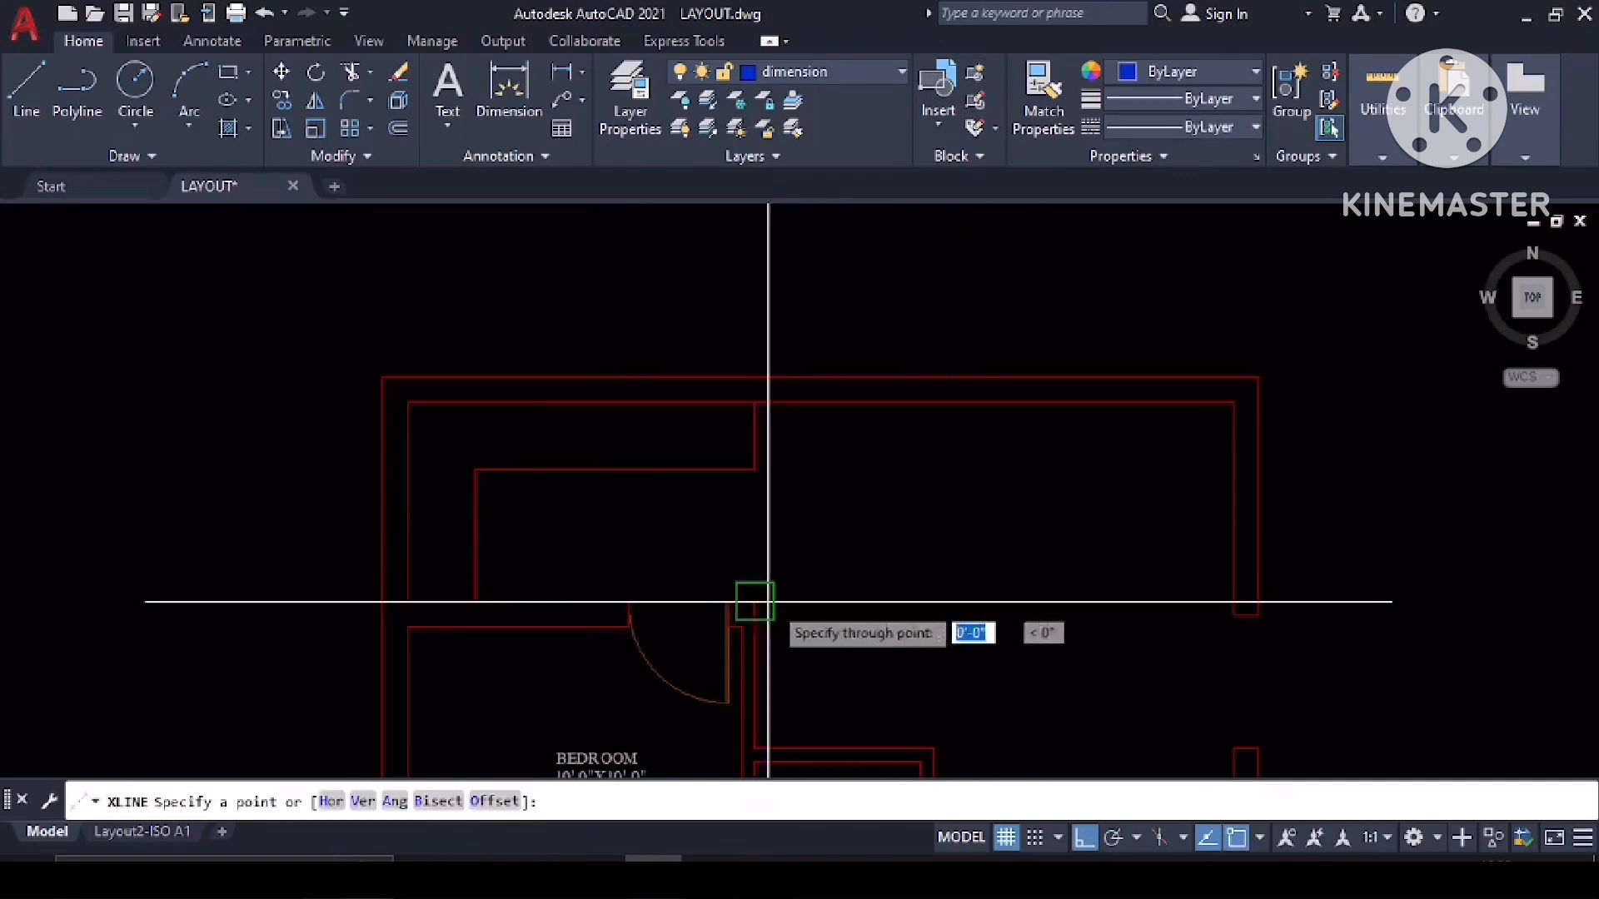
left_click(768, 601)
type("o")
key("Return")
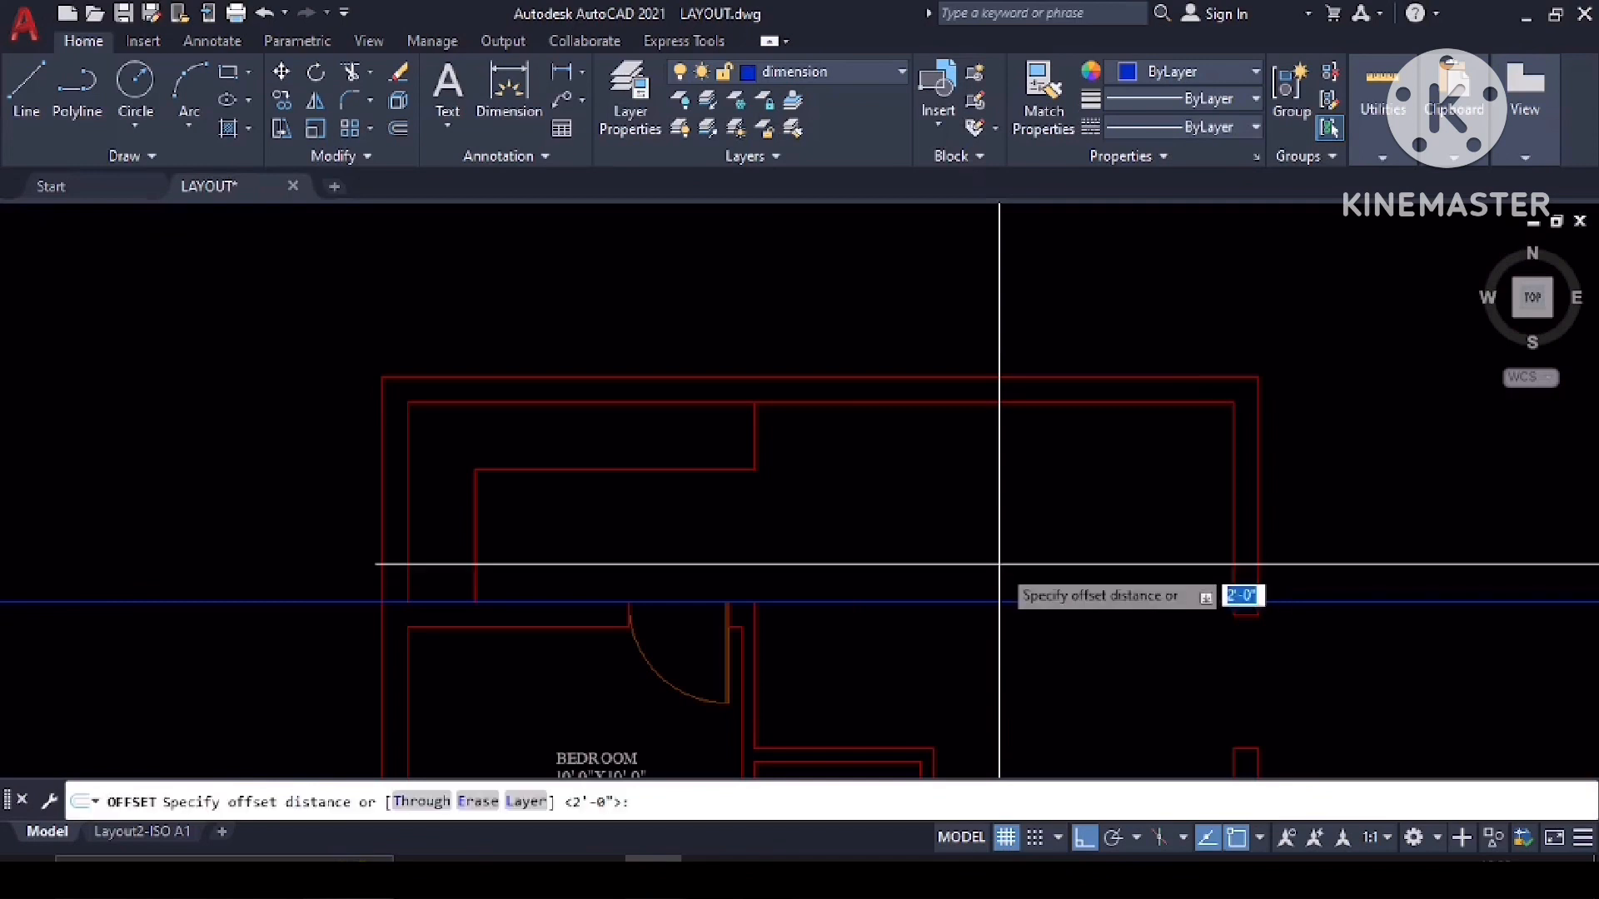
type("6'")
key("Return")
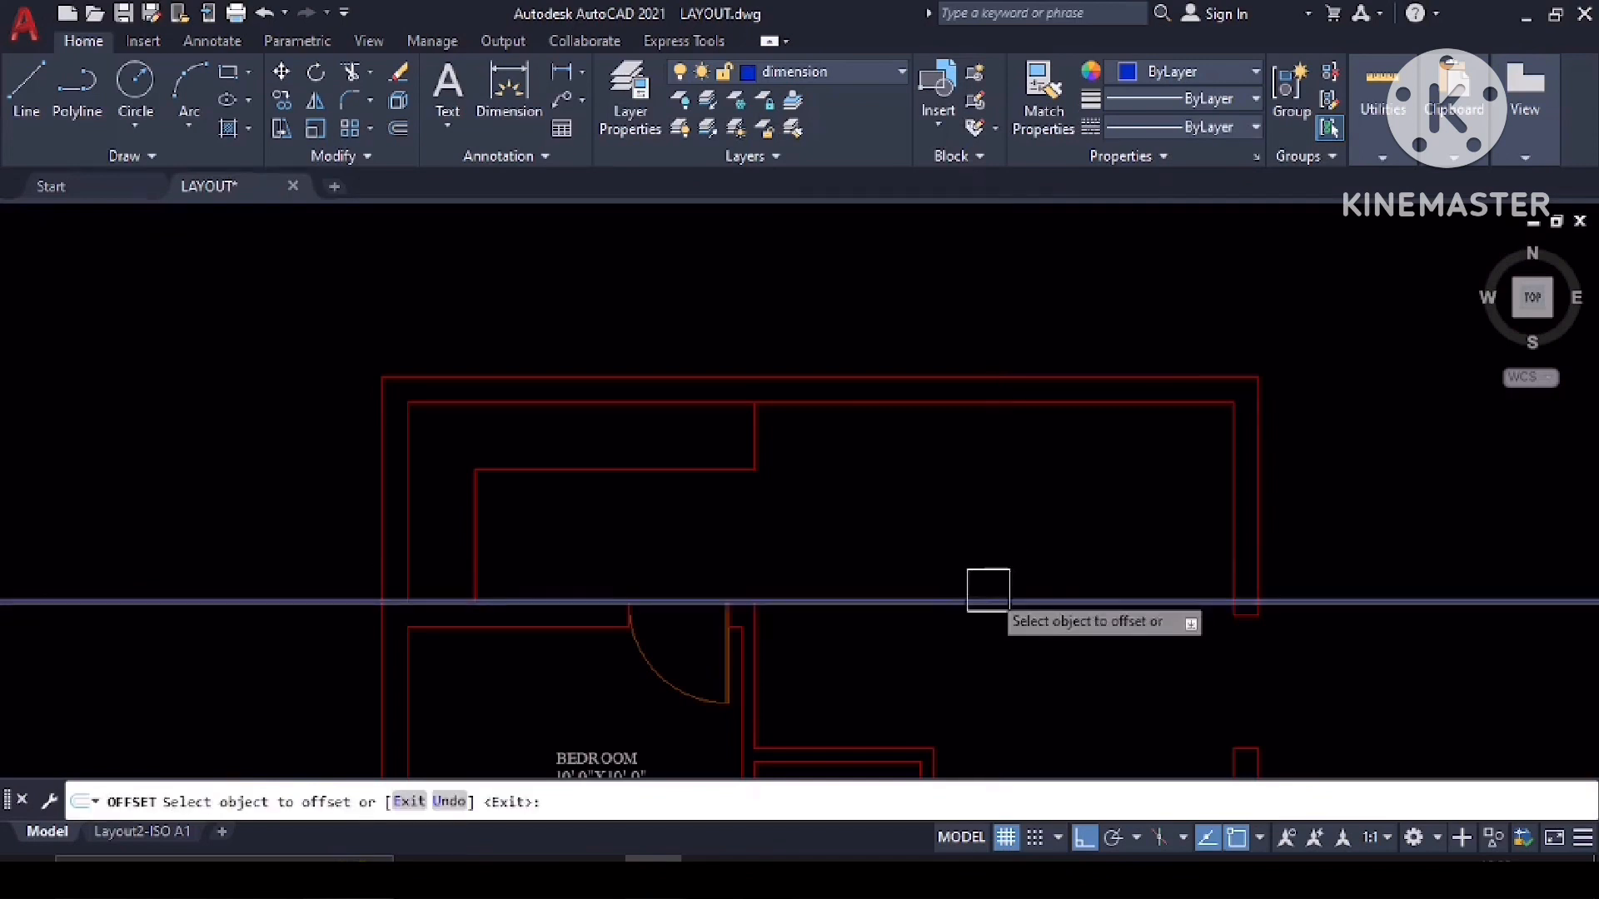
left_click(984, 600)
left_click(975, 454)
key("Return")
Stretch the upper edge of the inner wall outline up onto the offset construction line.
scroll(708, 375, "up", 5)
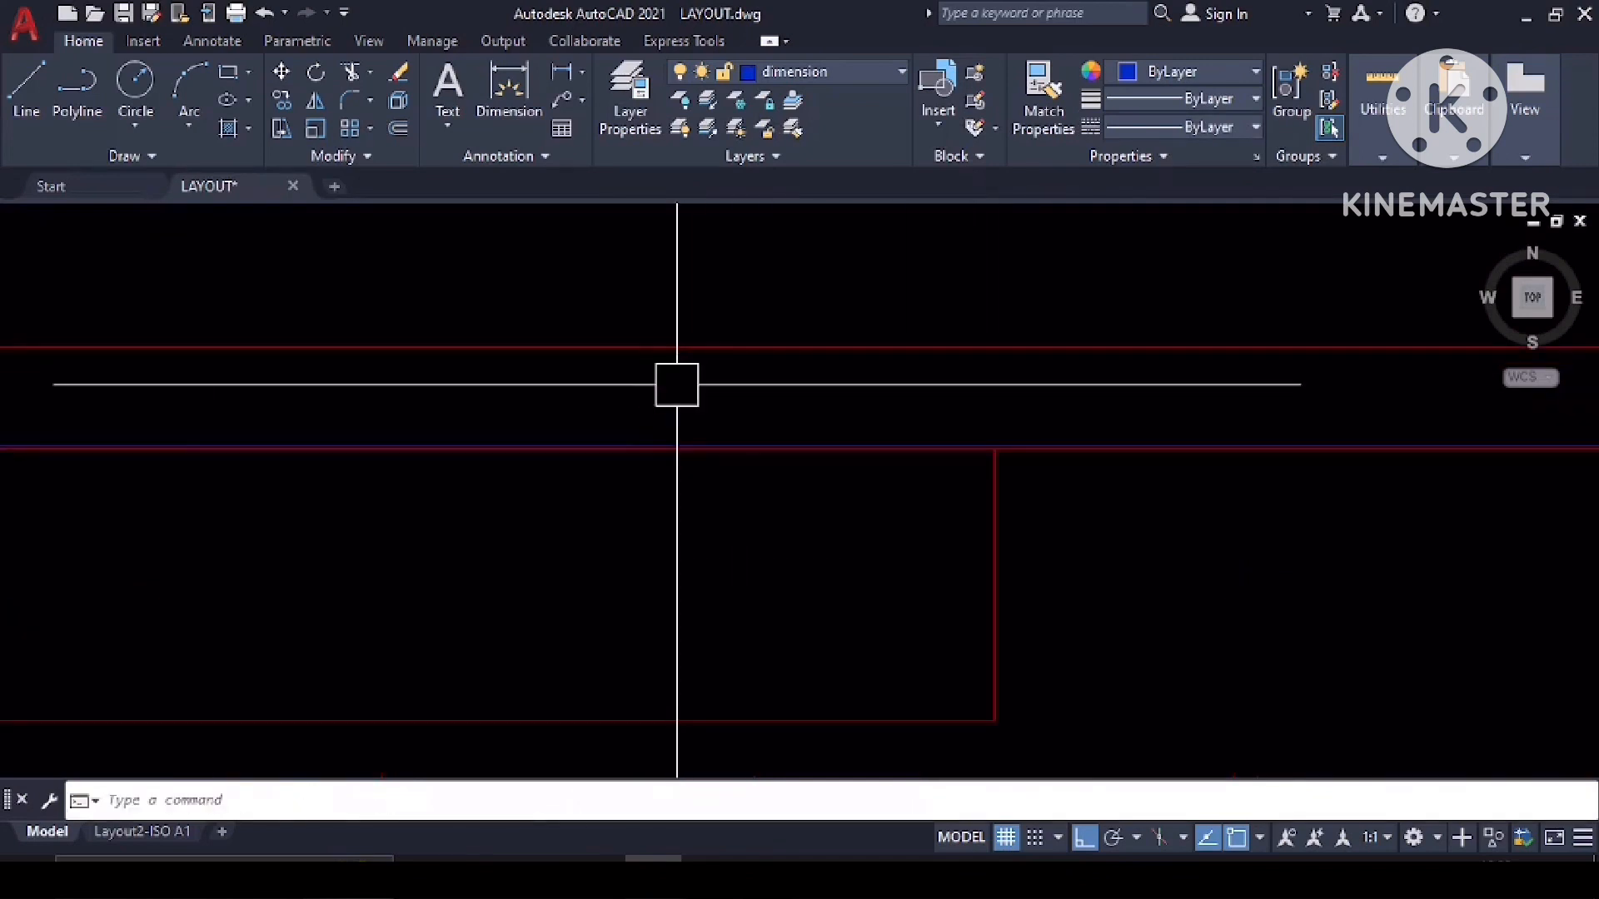
left_click(699, 349)
key("Delete")
scroll(683, 460, "up", 5)
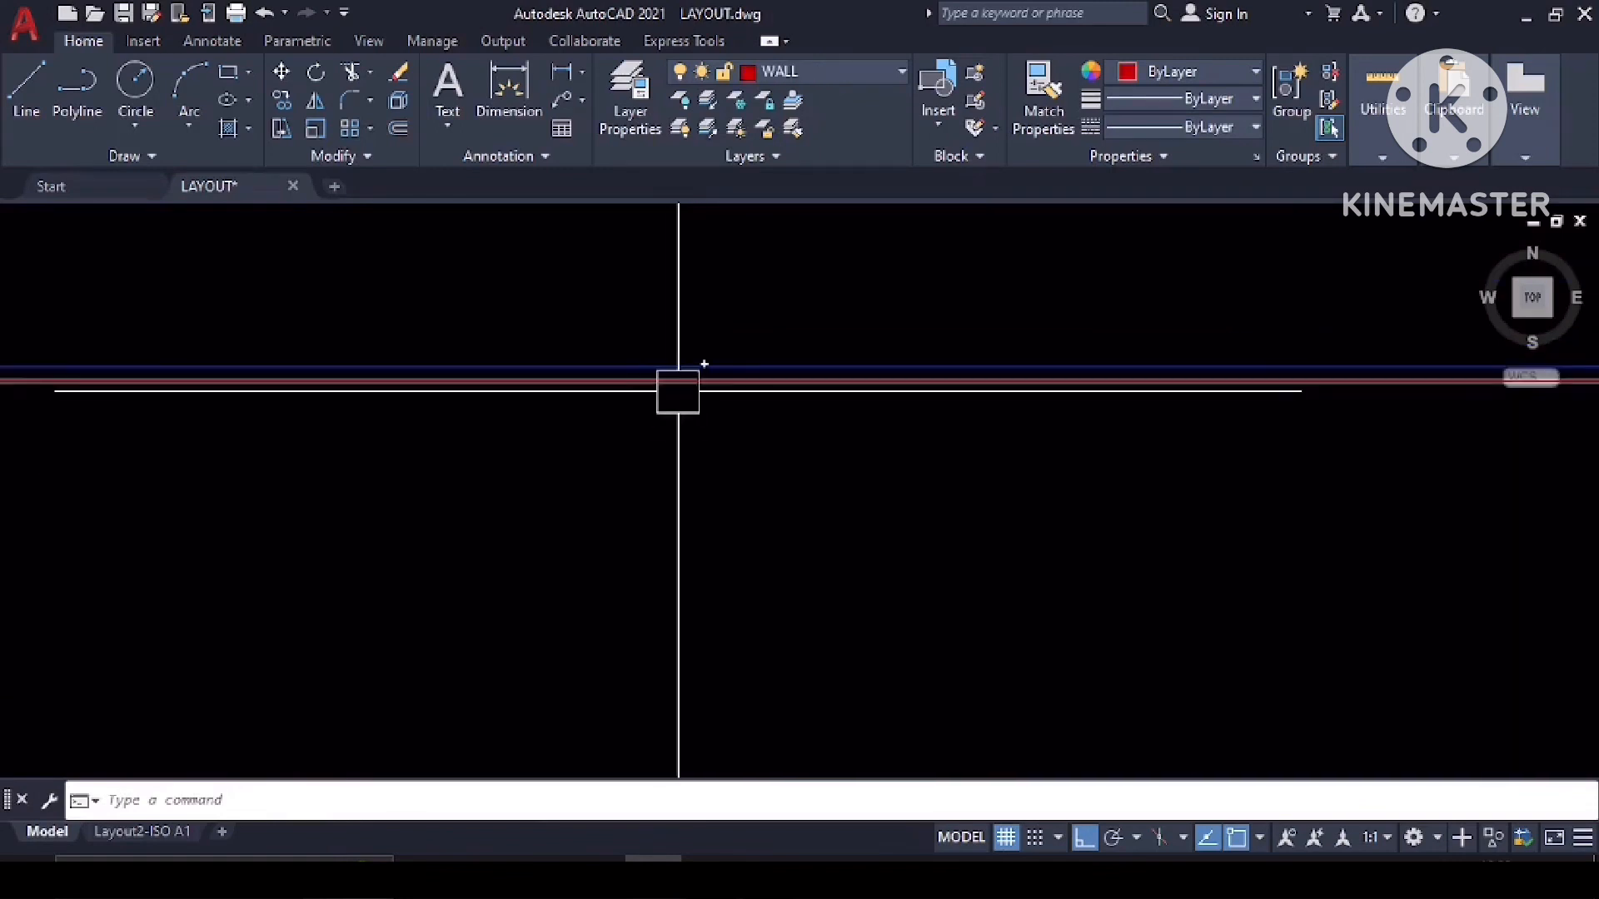
scroll(698, 420, "down", 5)
middle_click_drag(688, 457, 650, 564)
key("Escape")
scroll(946, 569, "up", 2)
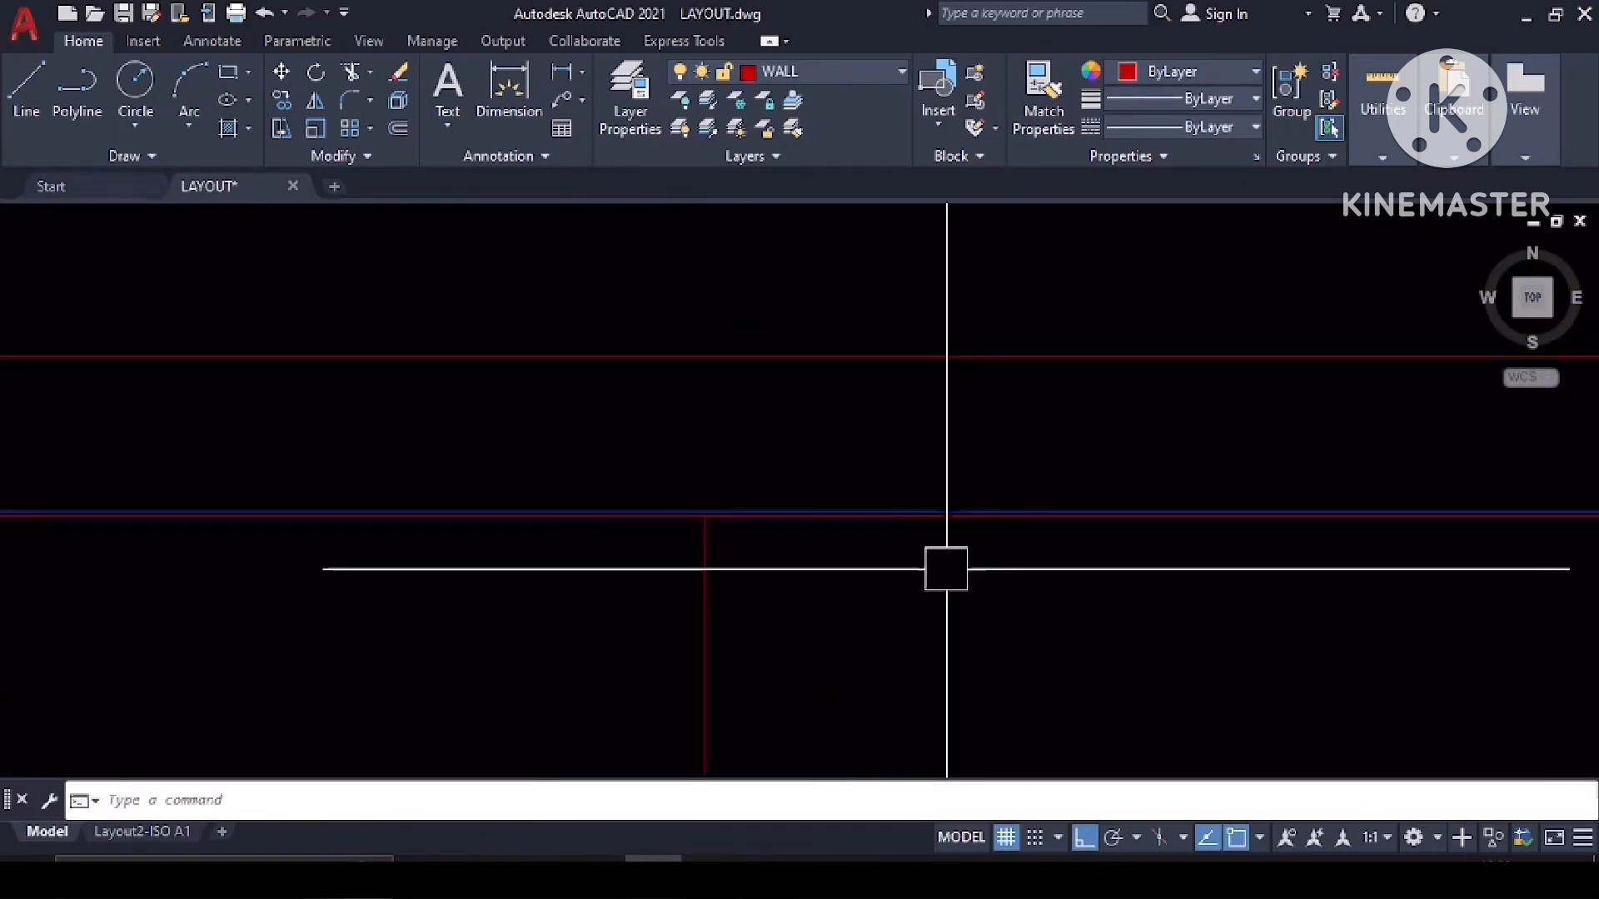
scroll(937, 487, "up", 3)
left_click(917, 448)
scroll(934, 392, "down", 3)
middle_click_drag(933, 392, 792, 588)
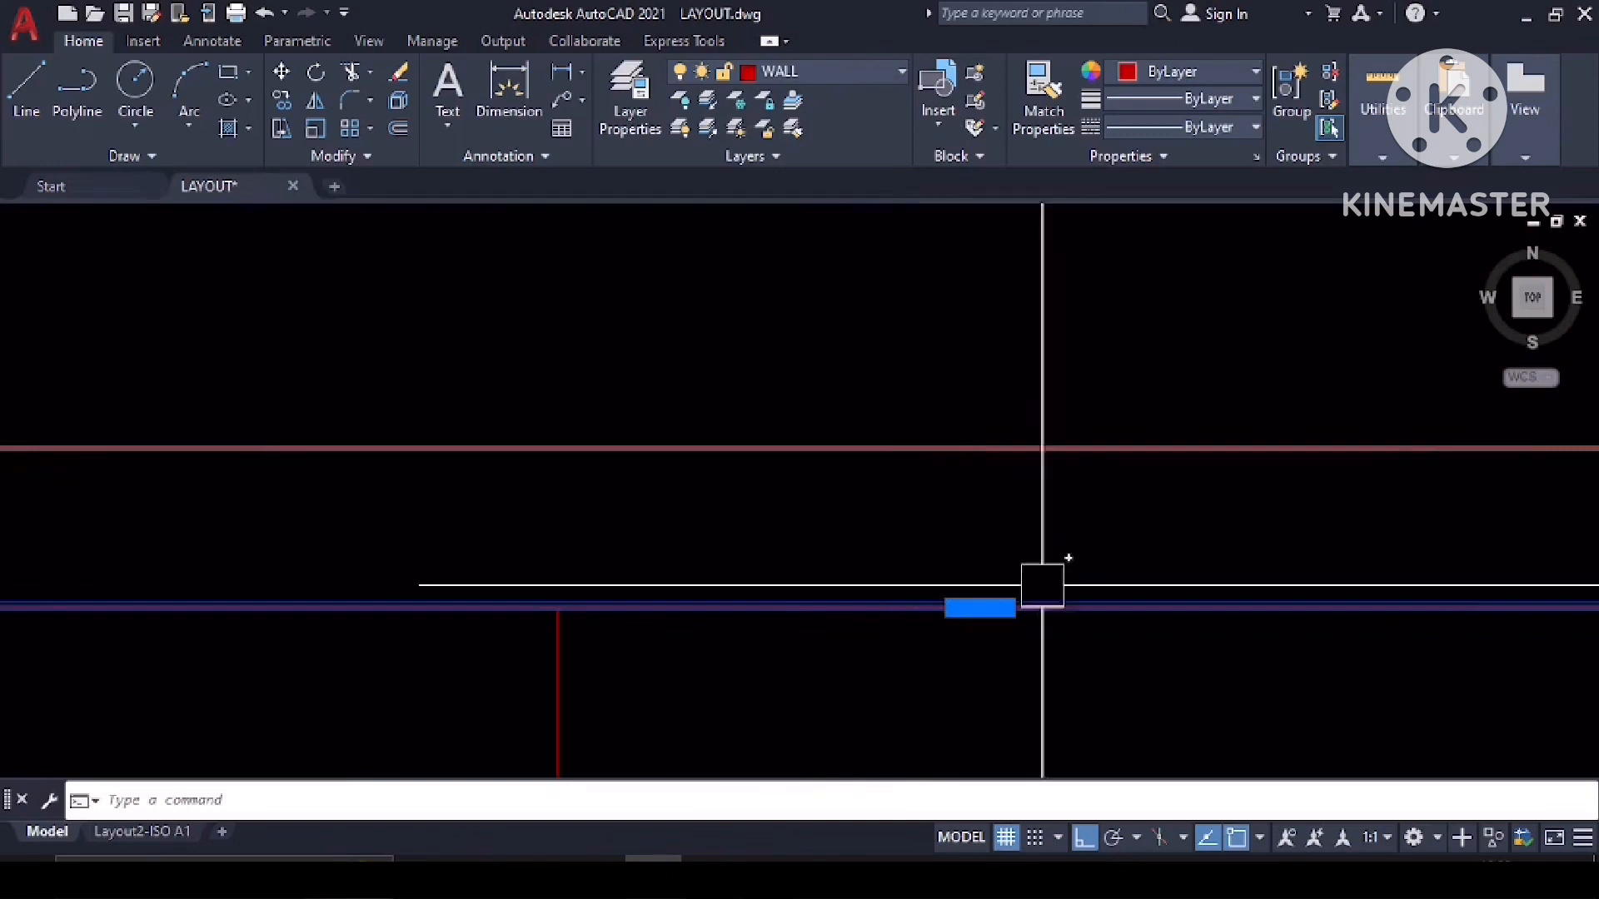
scroll(1046, 669, "up", 5)
middle_click_drag(817, 421, 895, 737)
scroll(894, 737, "down", 5)
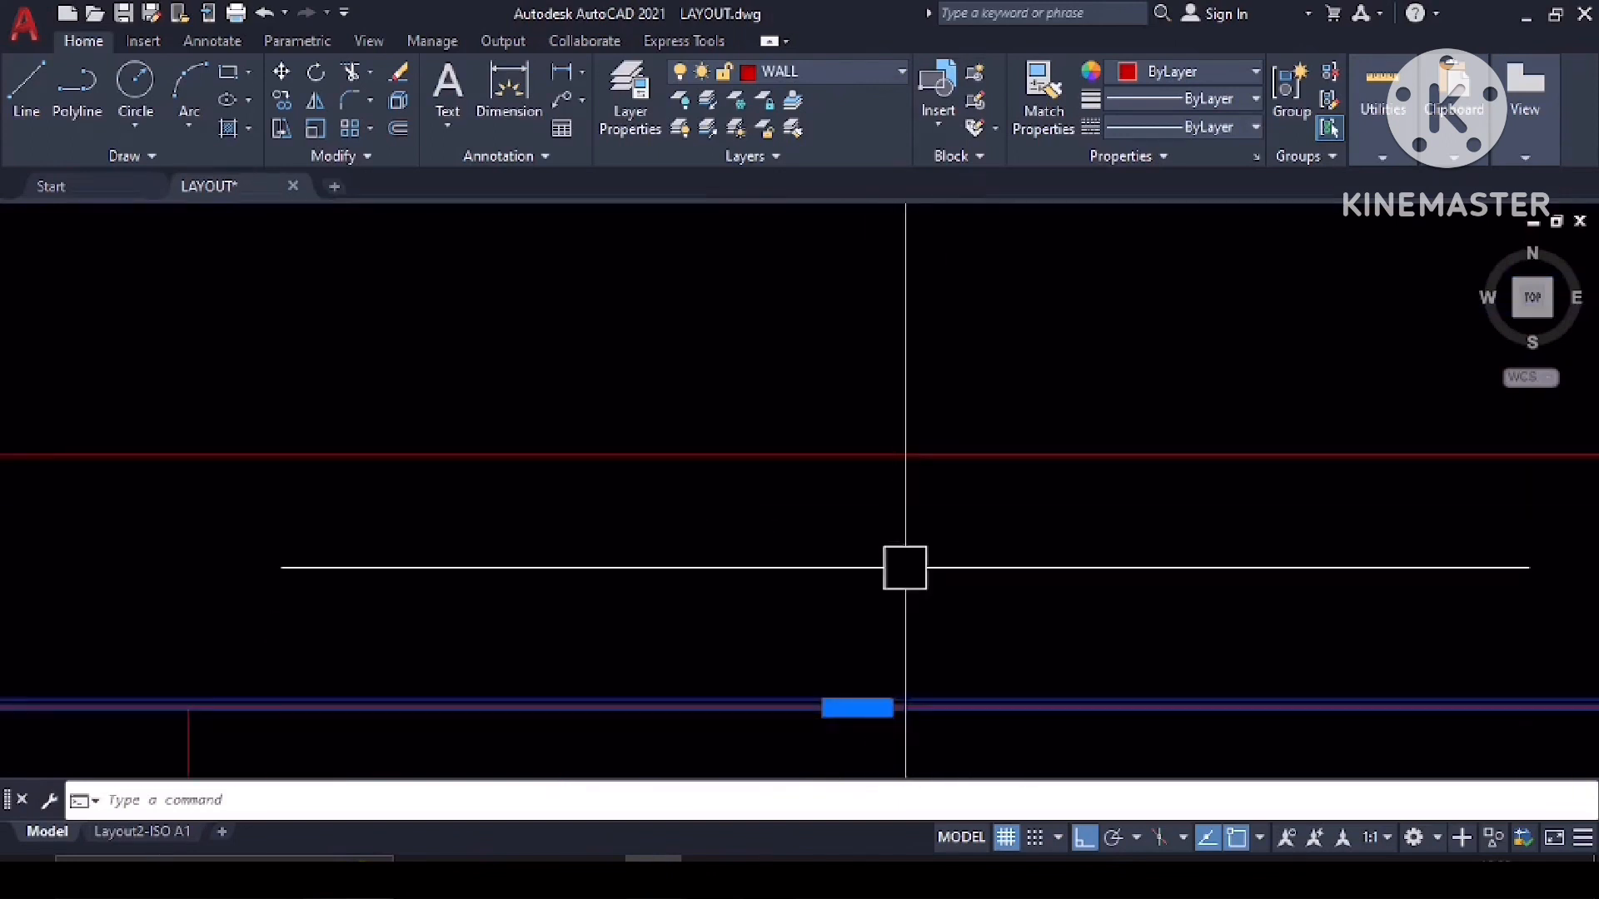
scroll(857, 707, "up", 6)
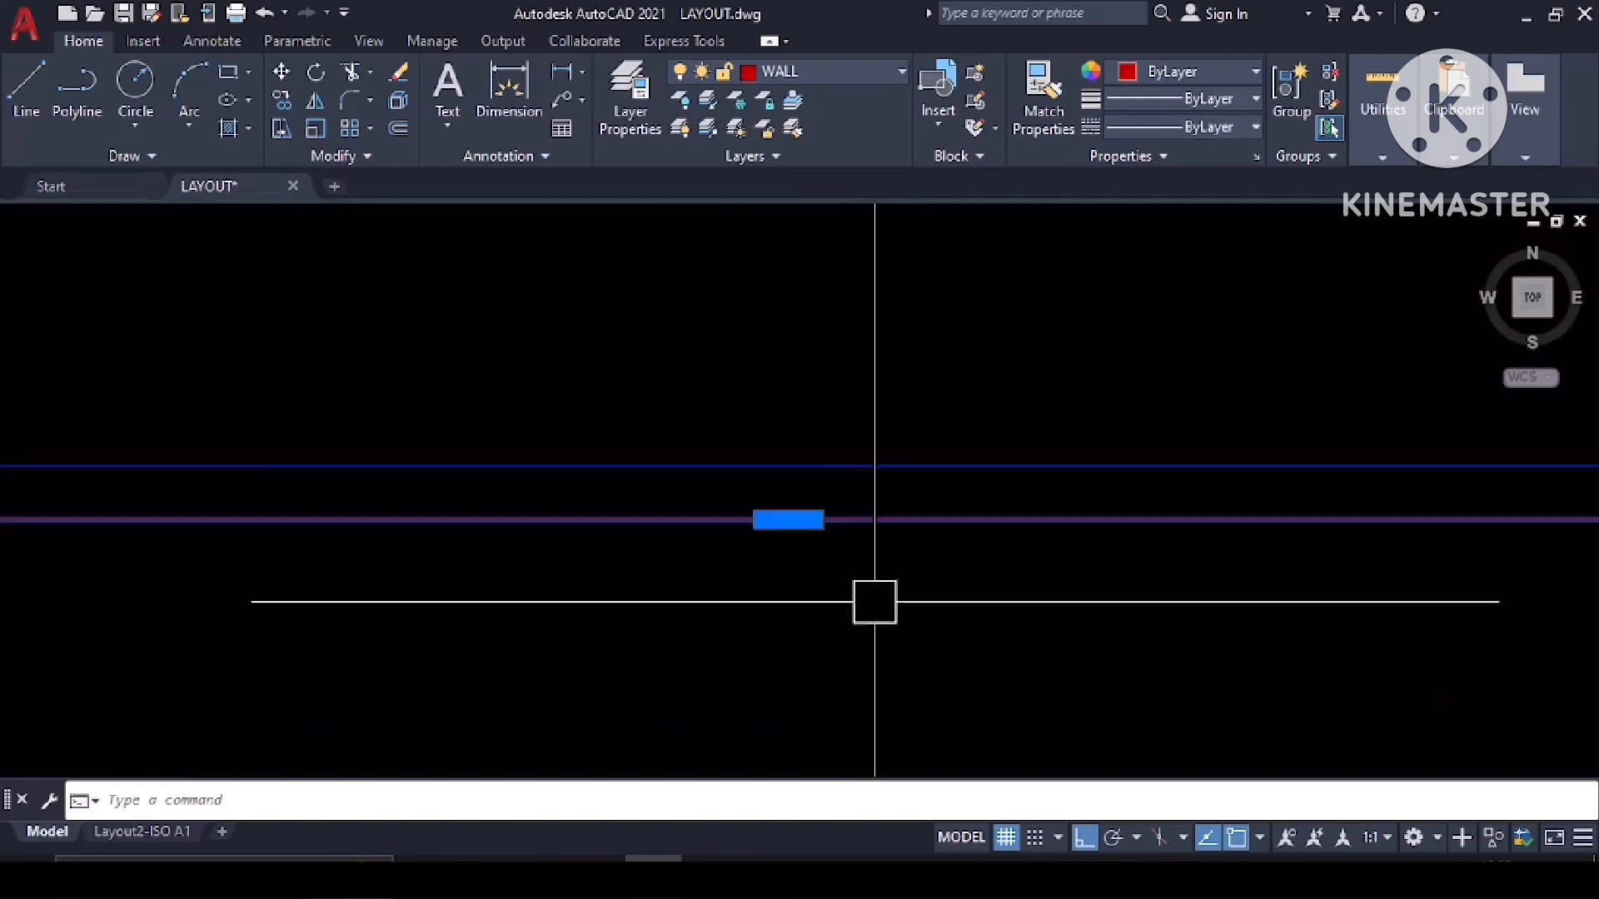
left_click(788, 520)
left_click(788, 465)
key("Escape")
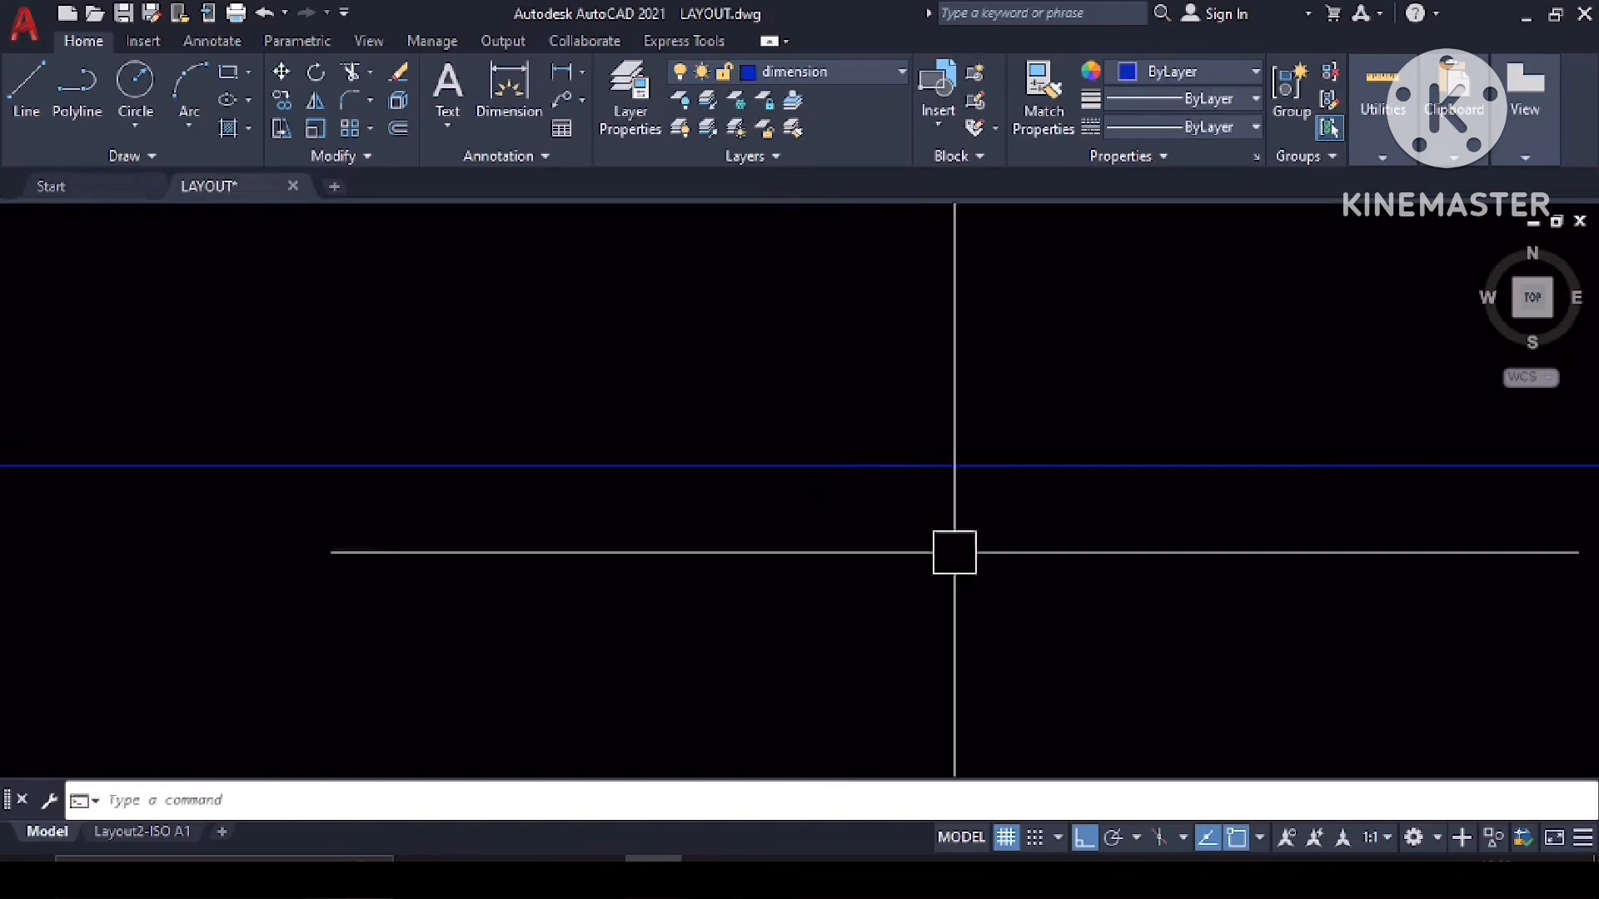
Erase the offset construction line along the upper inner wall.
scroll(971, 575, "down", 5)
scroll(972, 574, "down", 3)
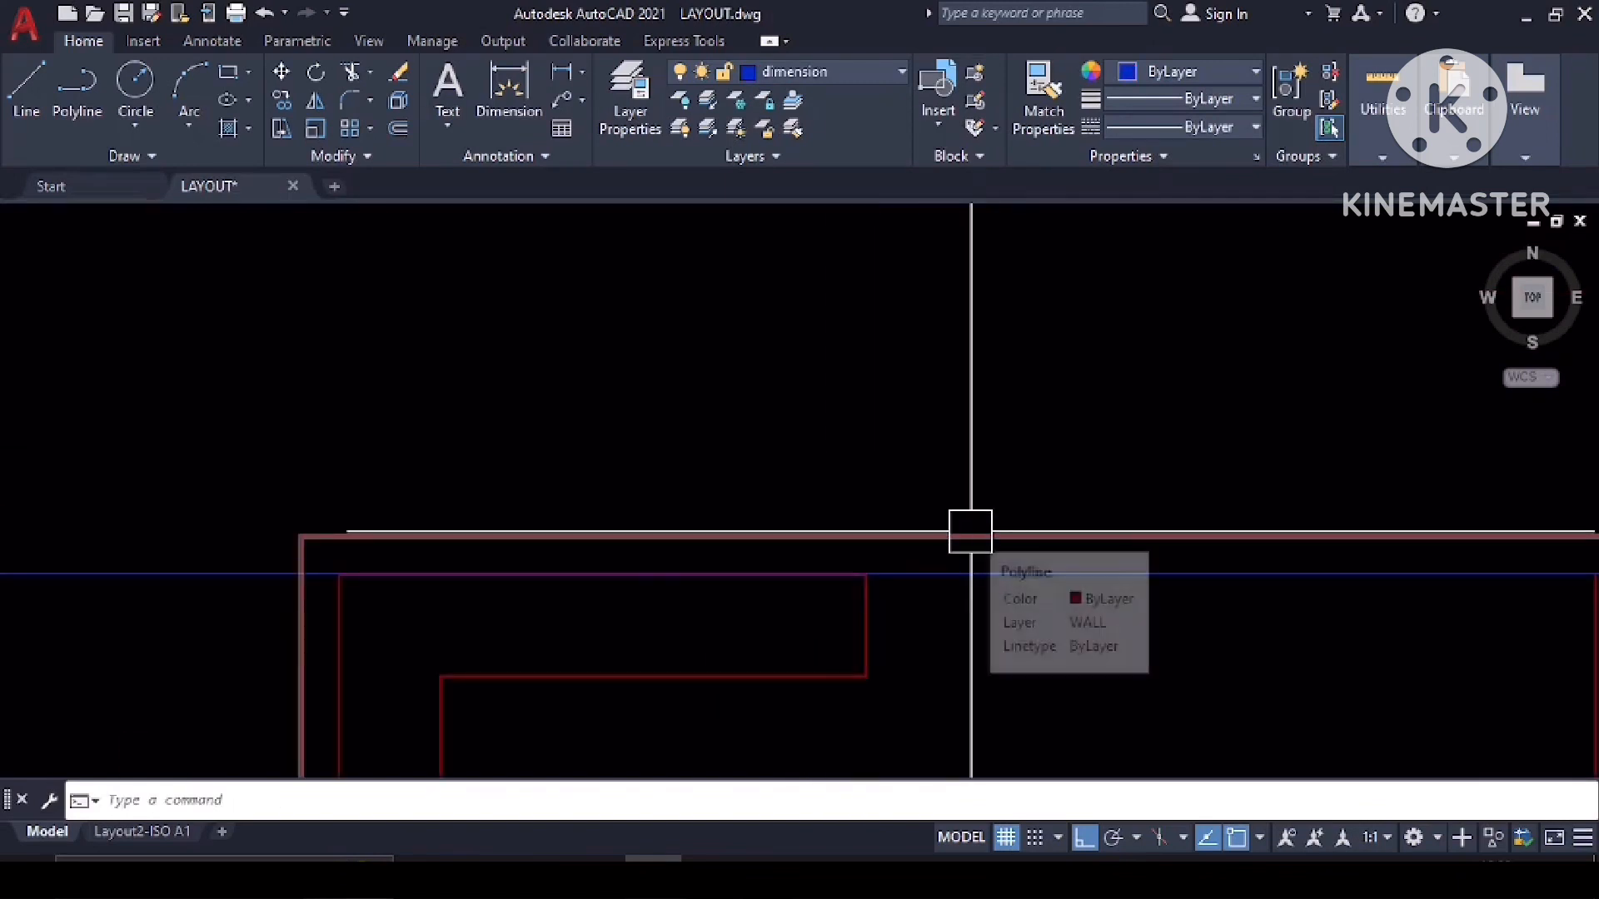
left_click(136, 575)
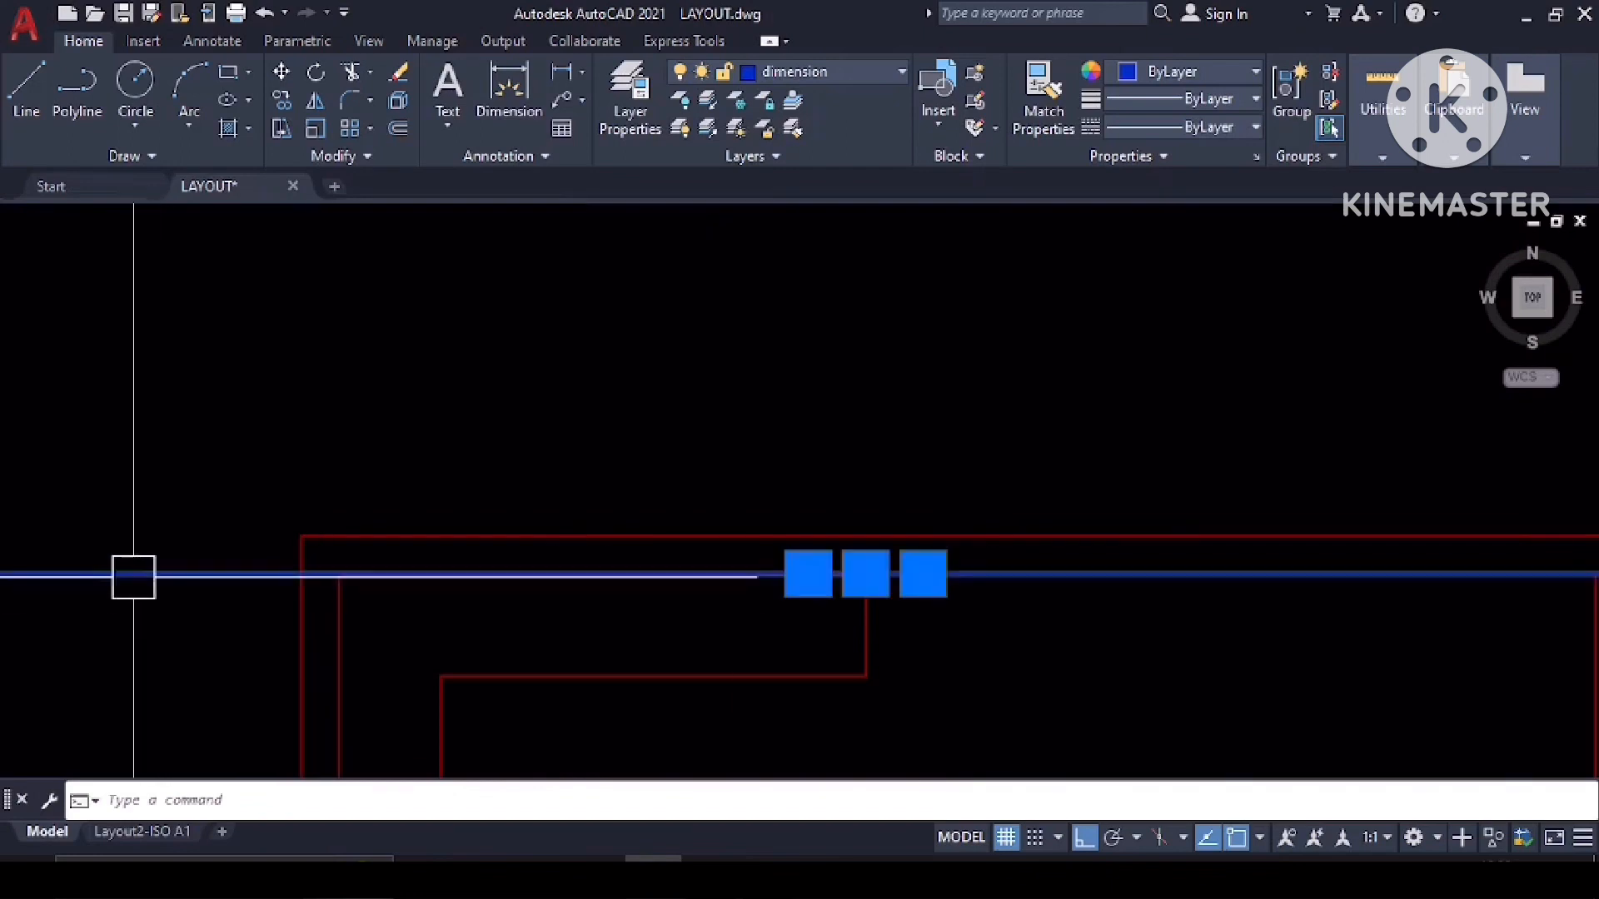
key("Delete")
Examine how the counter outline's upper edge lines up with the inner face of the upper wall.
middle_click_drag(253, 618, 318, 589)
scroll(471, 539, "up", 5)
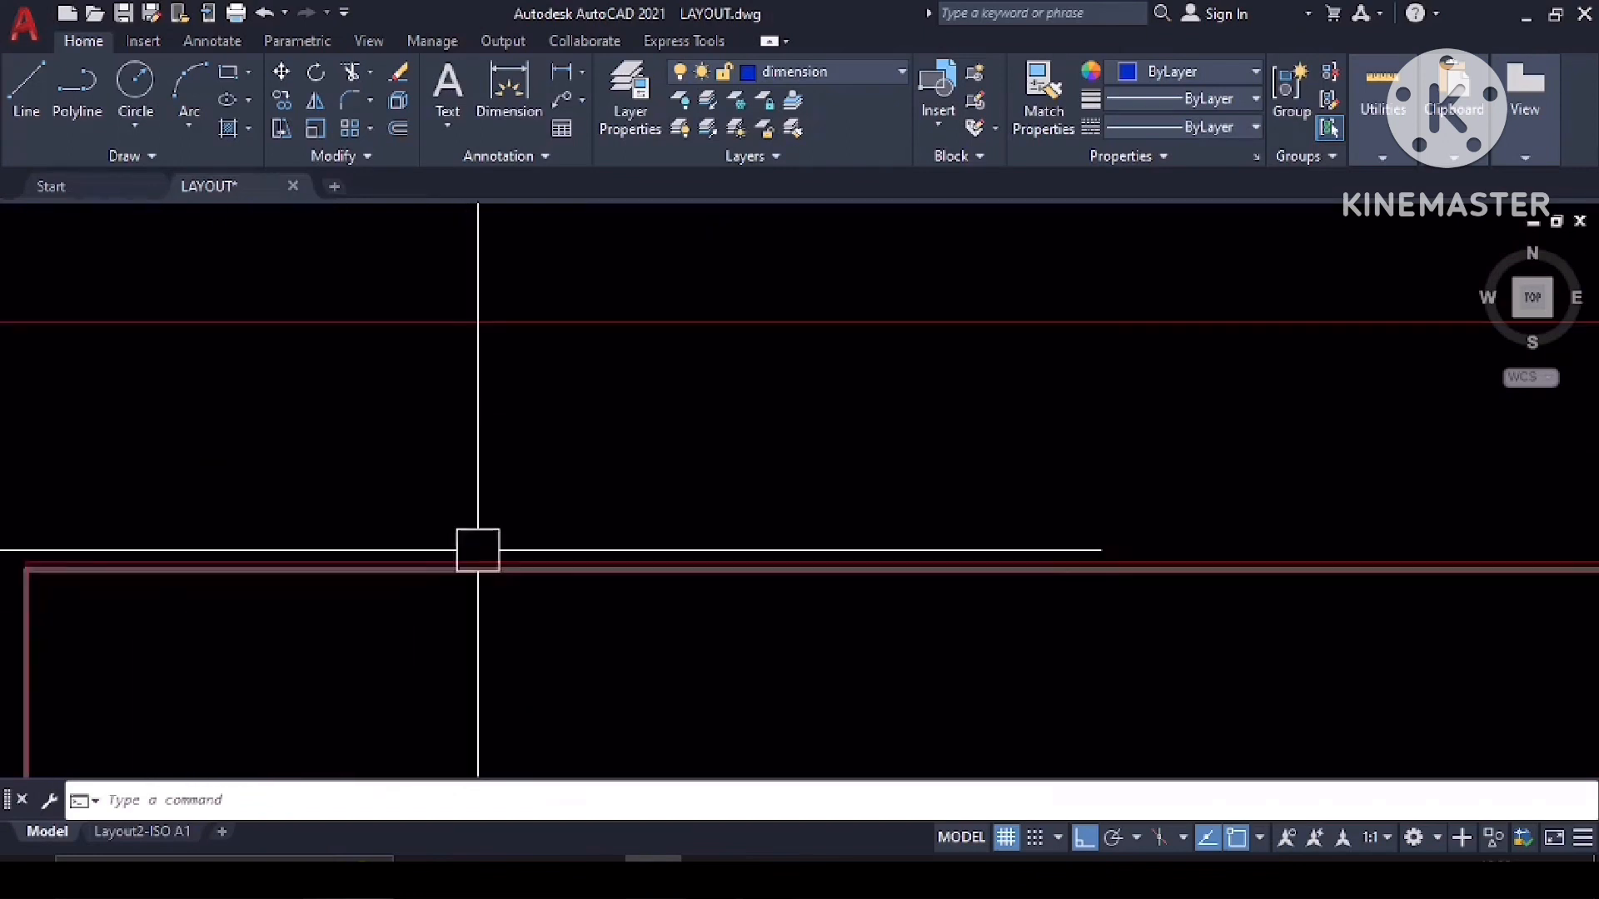
scroll(461, 506, "up", 6)
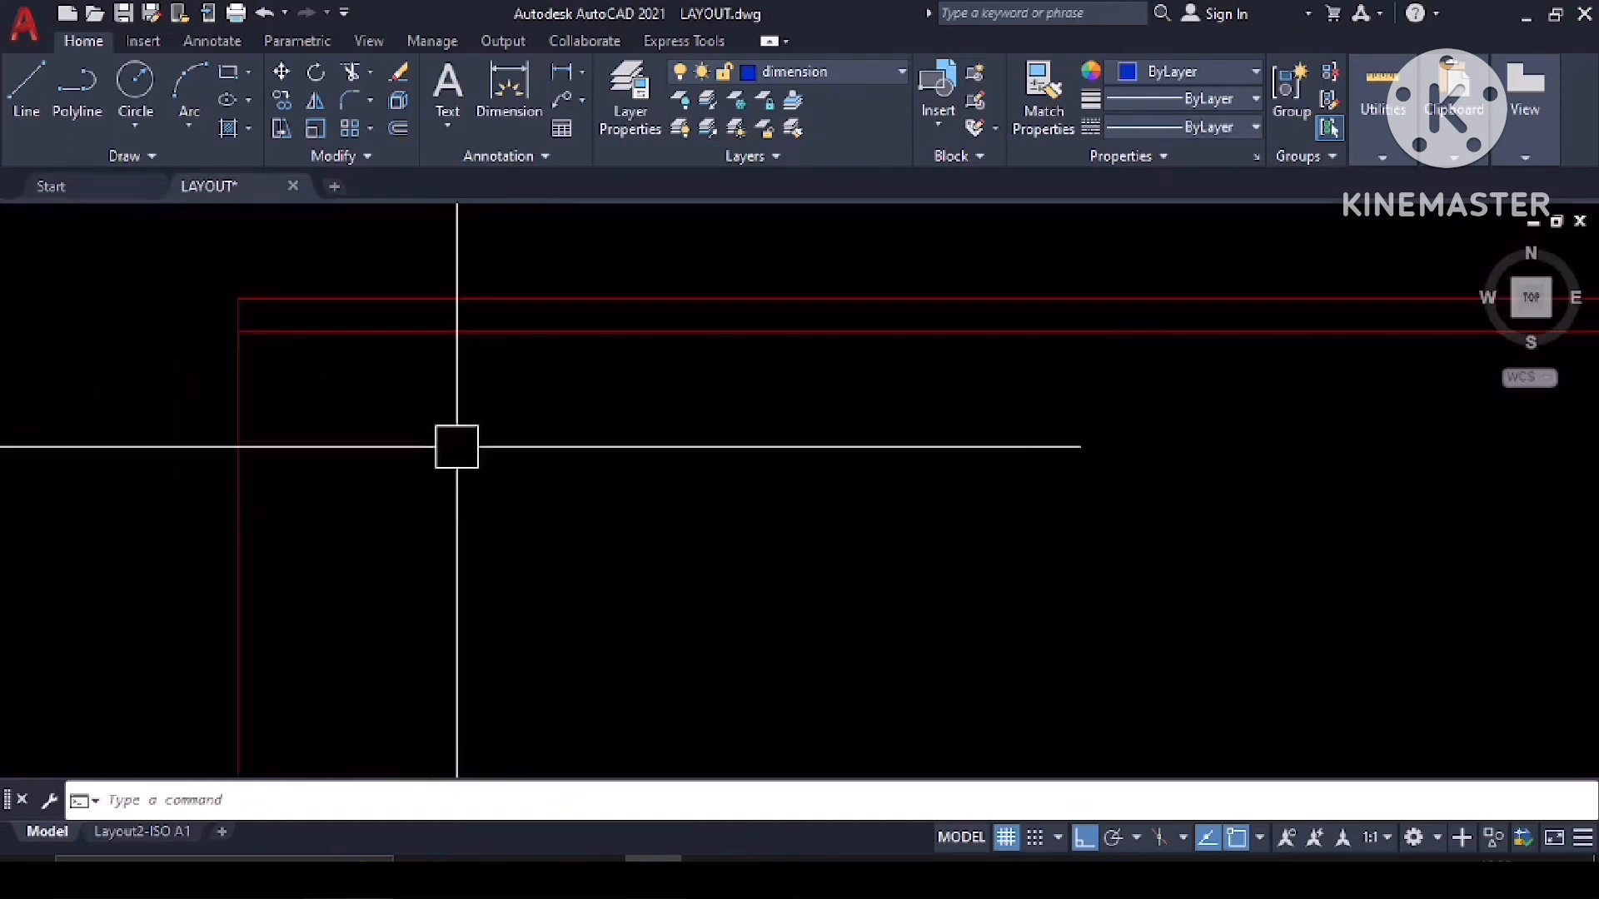
left_click(471, 347)
scroll(742, 508, "down", 8)
scroll(743, 508, "down", 3)
scroll(658, 541, "up", 10)
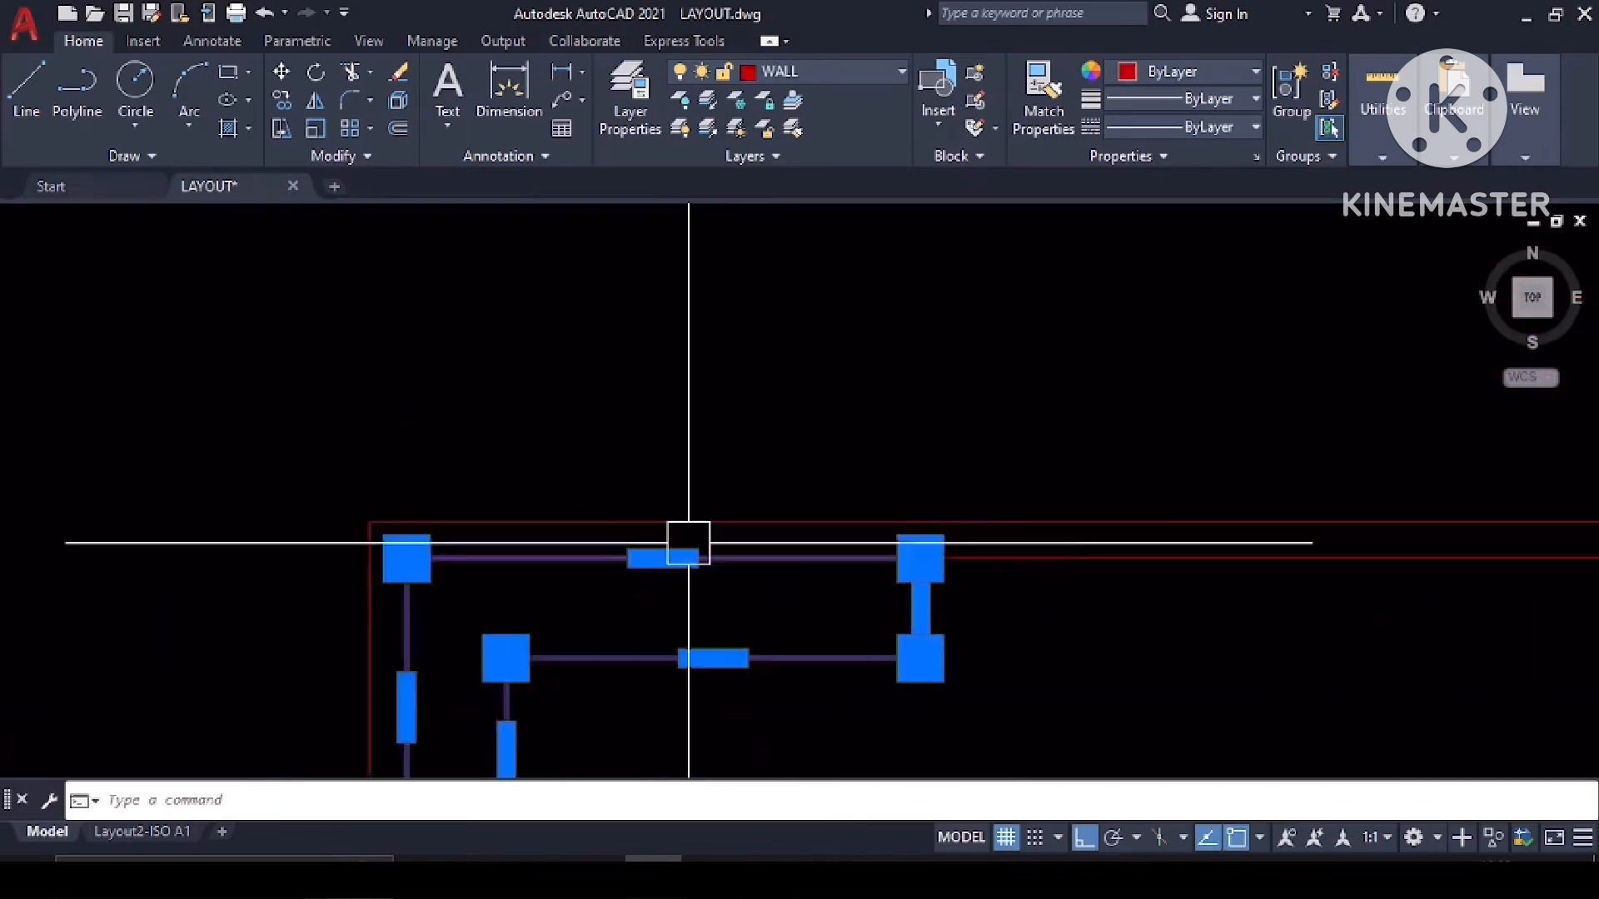
scroll(621, 646, "up", 3)
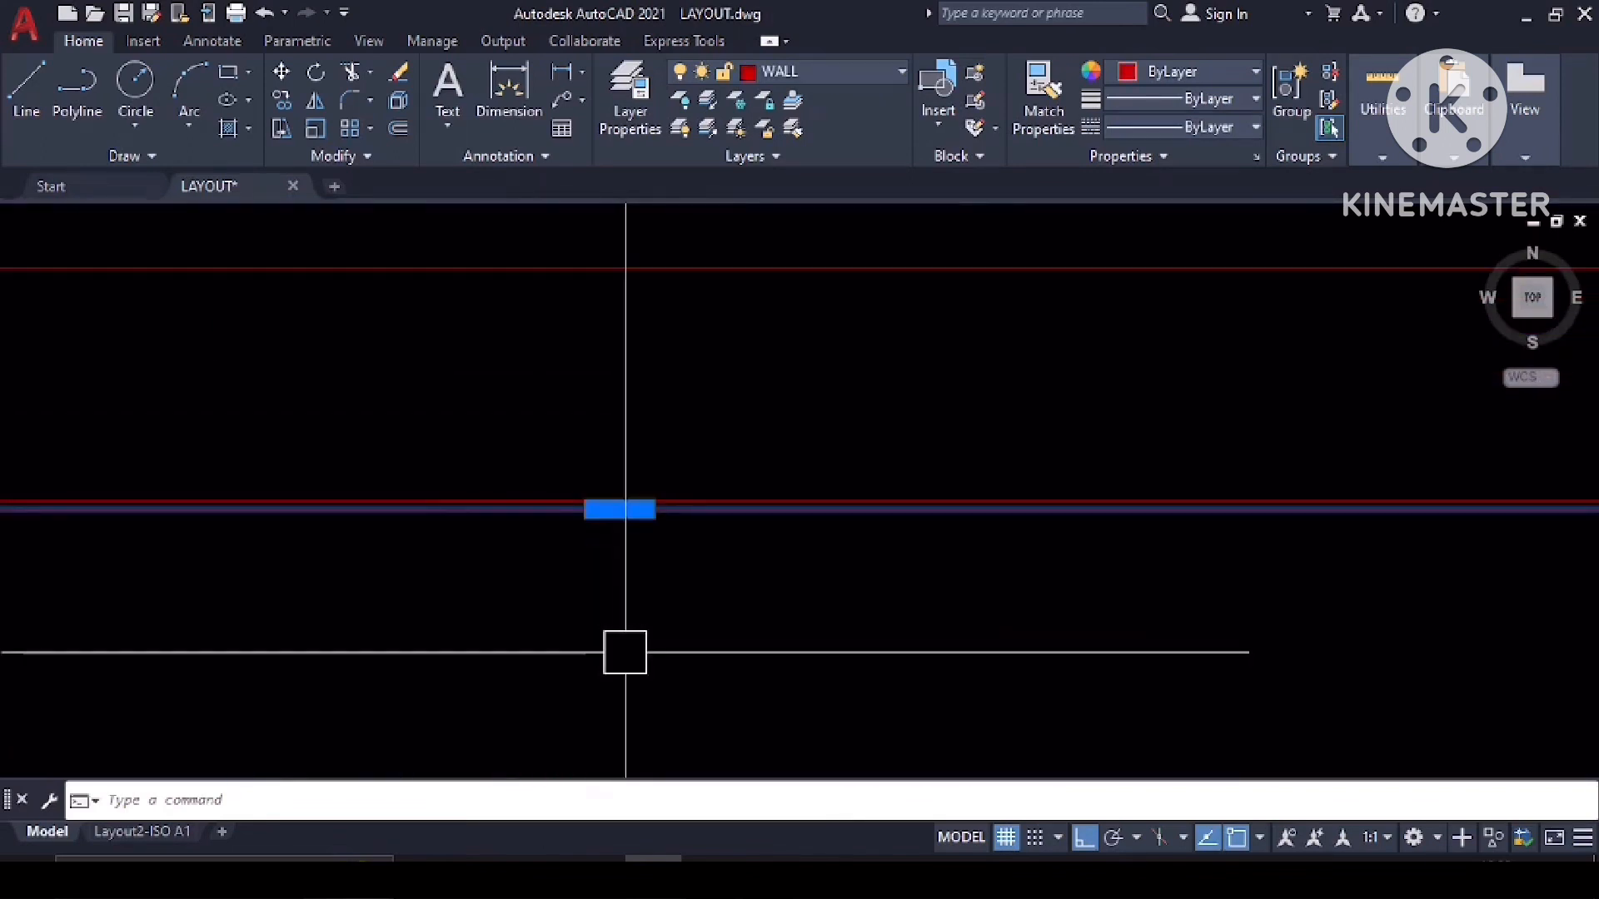
scroll(625, 652, "down", 3)
key("Escape")
Measure the inner left wall from the remaining construction line to its upper corner with a linear dimension, without placing it.
middle_click_drag(511, 685, 745, 454)
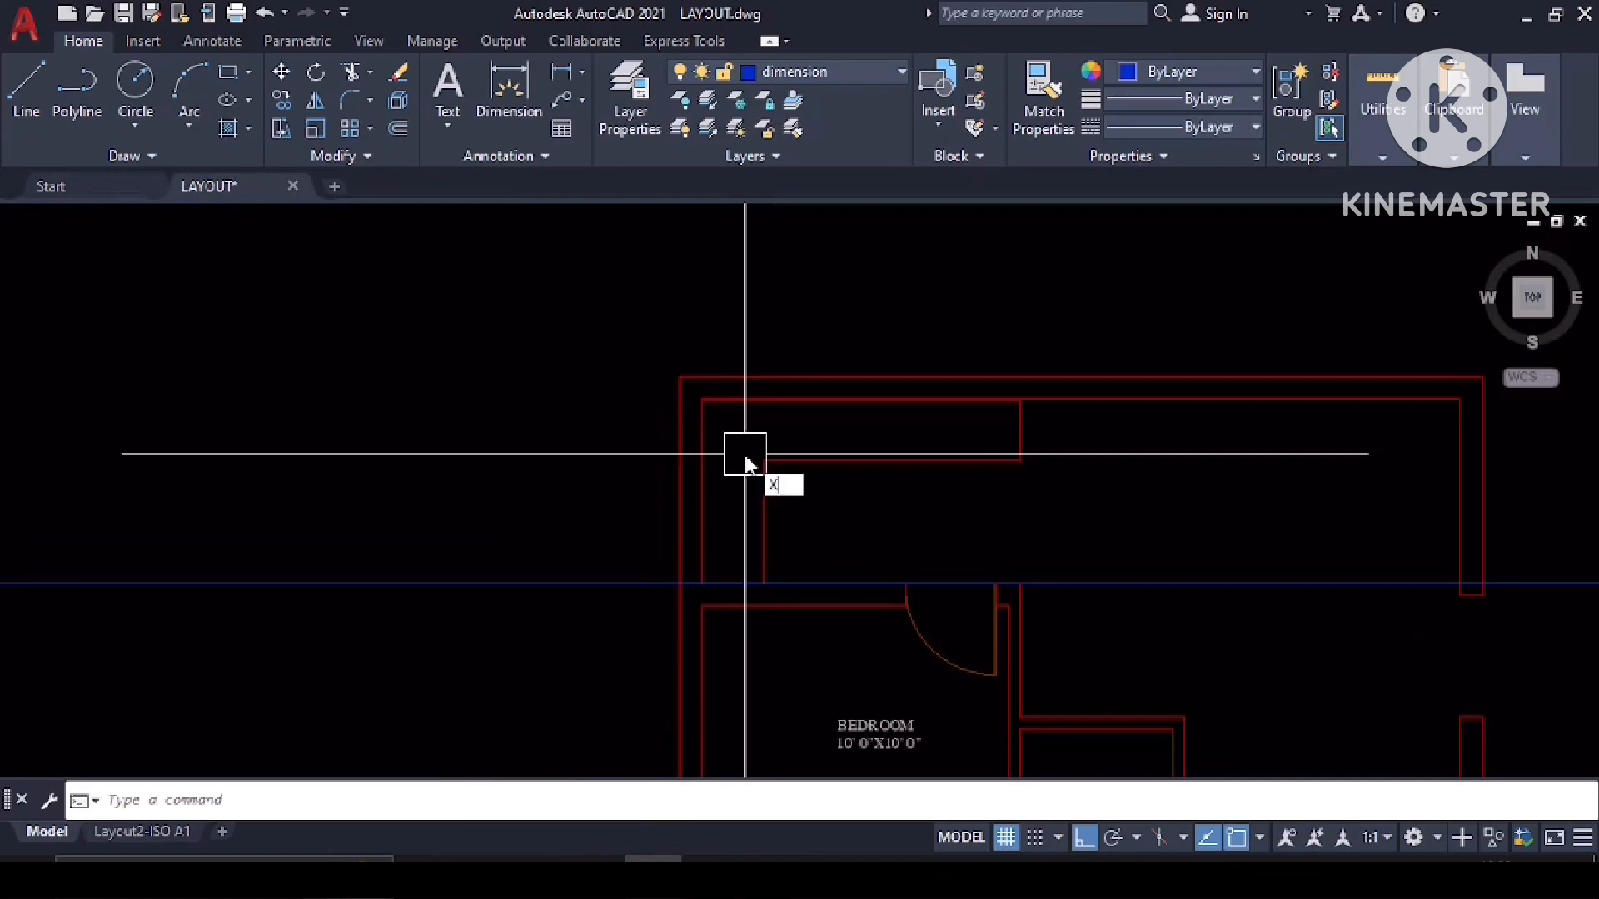
key("BackSpace")
type("dli")
key("Return")
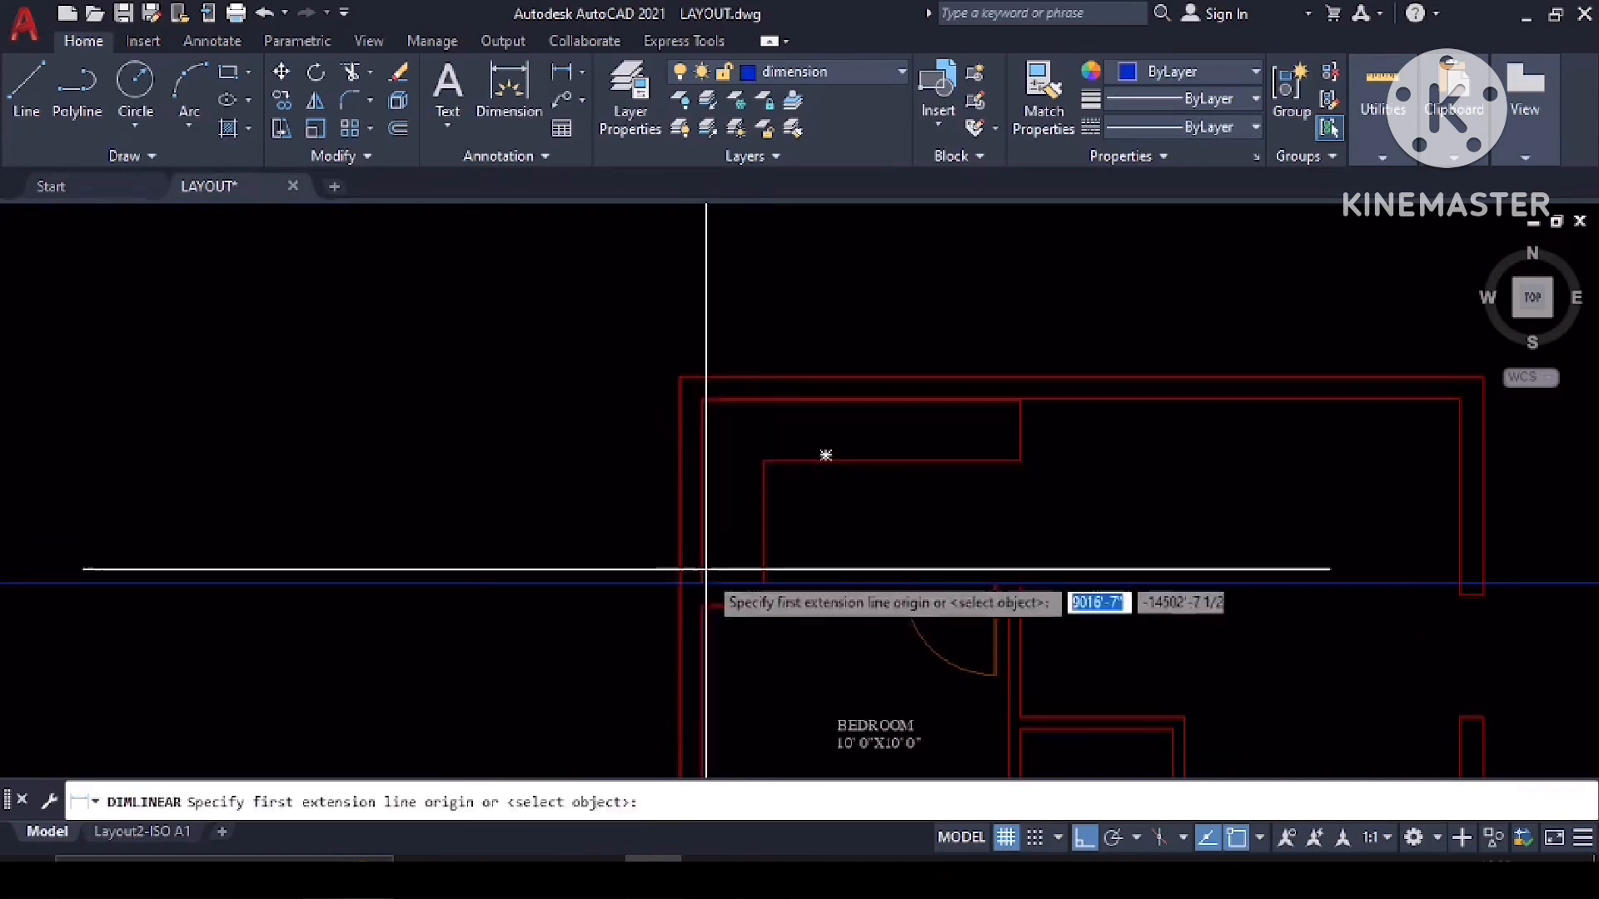
left_click(688, 584)
scroll(699, 361, "up", 5)
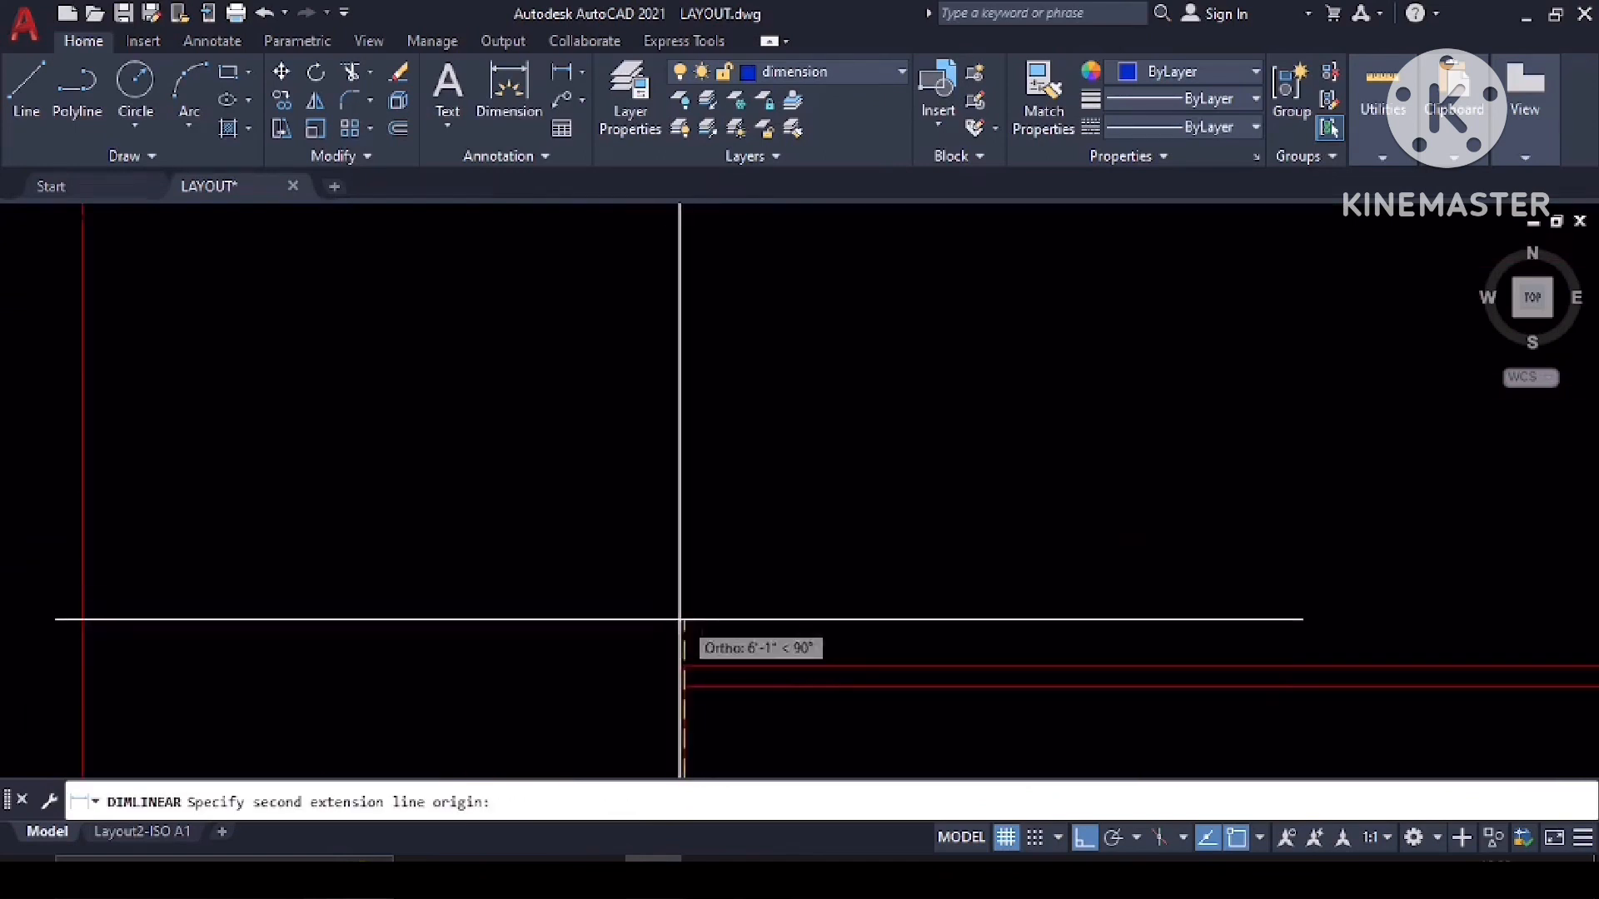
left_click(684, 666)
scroll(635, 443, "down", 3)
scroll(572, 500, "up", 5)
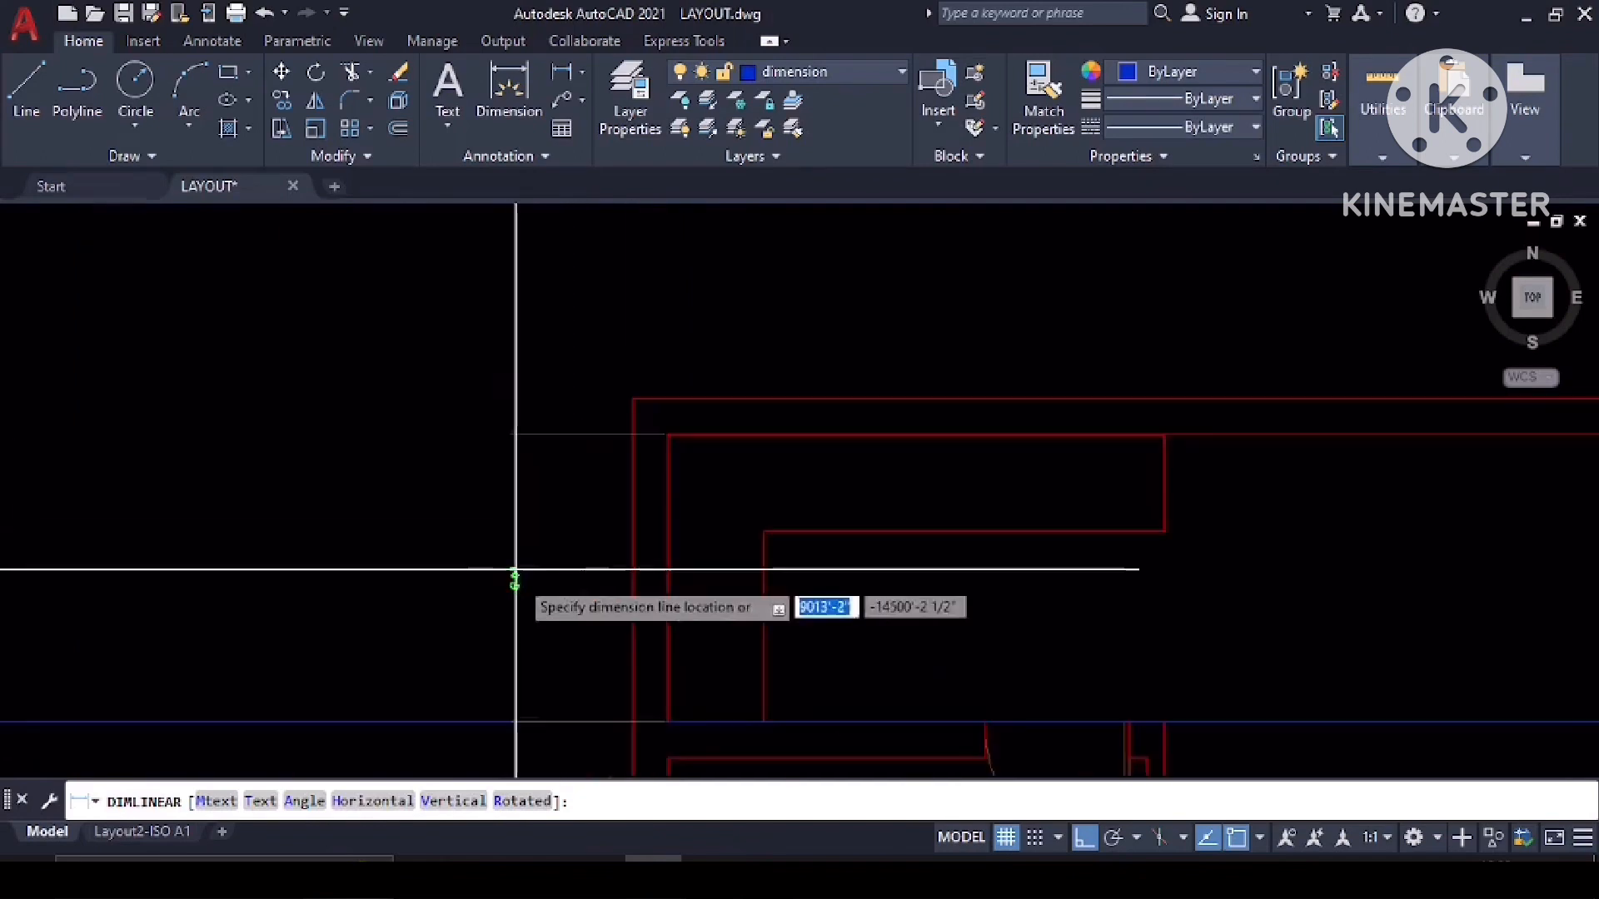
key("Escape")
Measure the counter's depth at its right end with a linear dimension, without placing it.
scroll(647, 596, "down", 4)
middle_click_drag(650, 597, 414, 588)
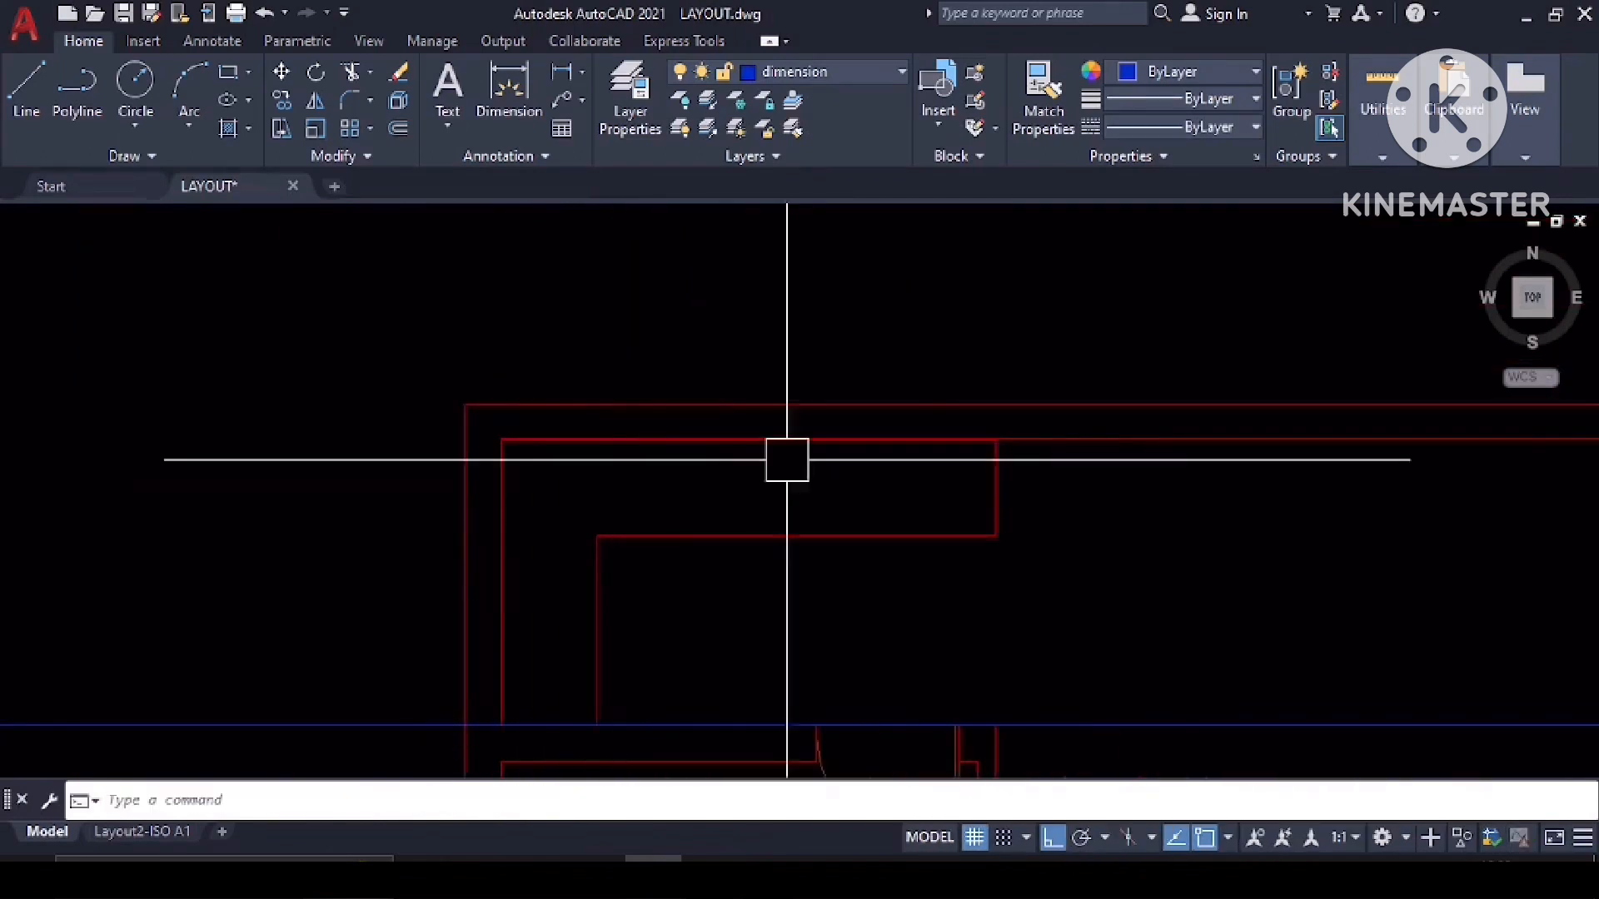
scroll(1009, 527, "up", 4)
key("Return")
left_click(975, 553)
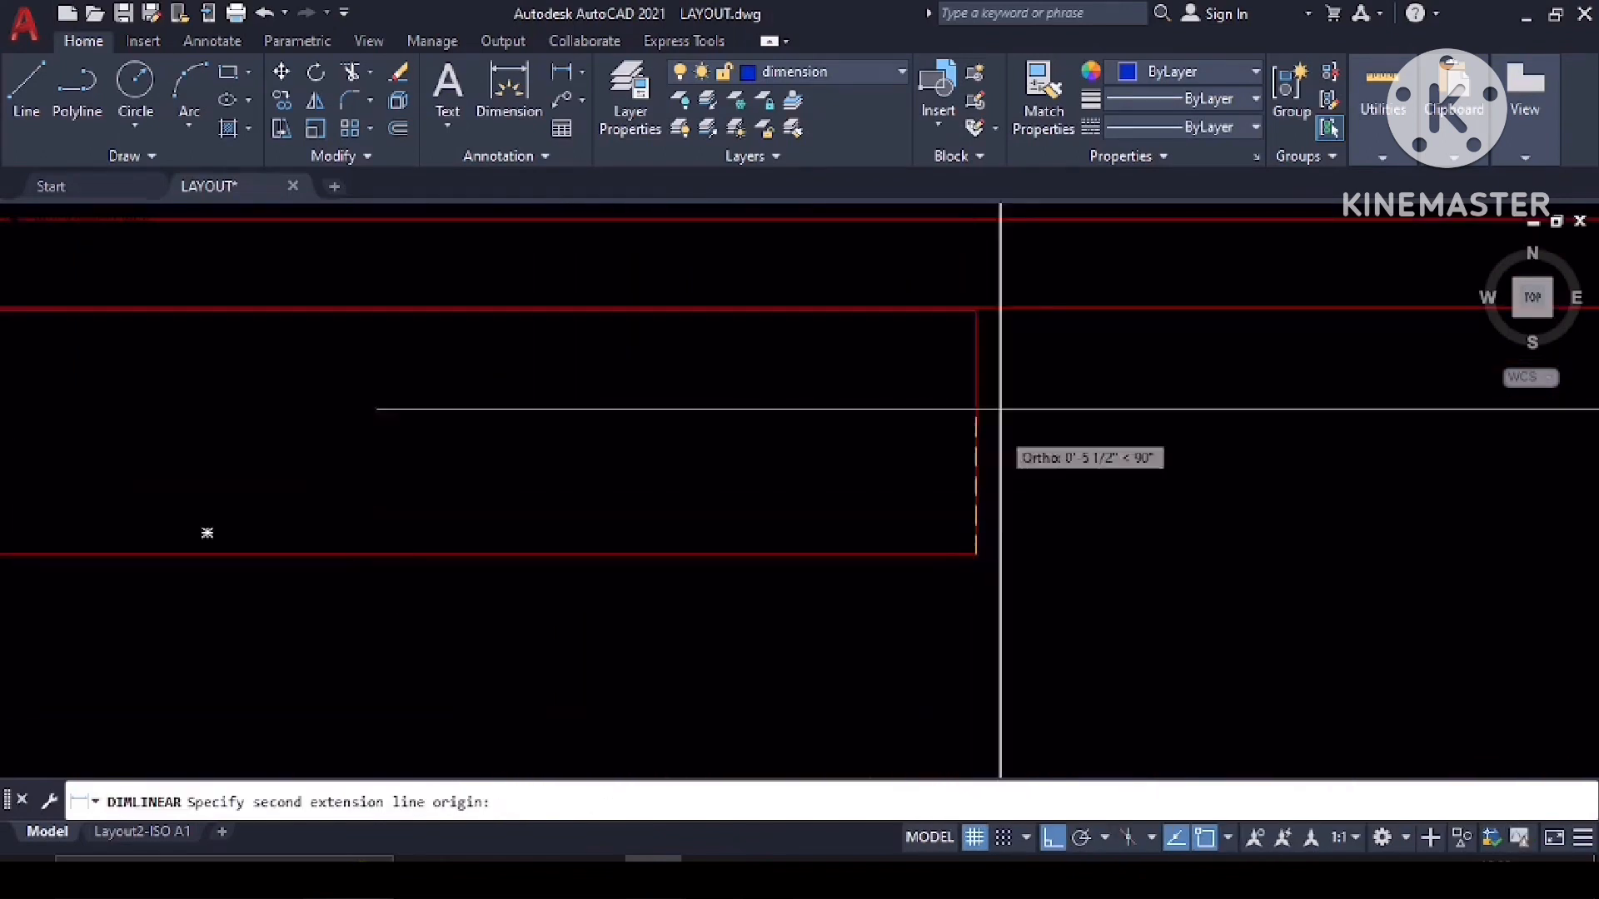
scroll(1002, 272, "up", 4)
left_click(913, 417)
scroll(971, 457, "down", 3)
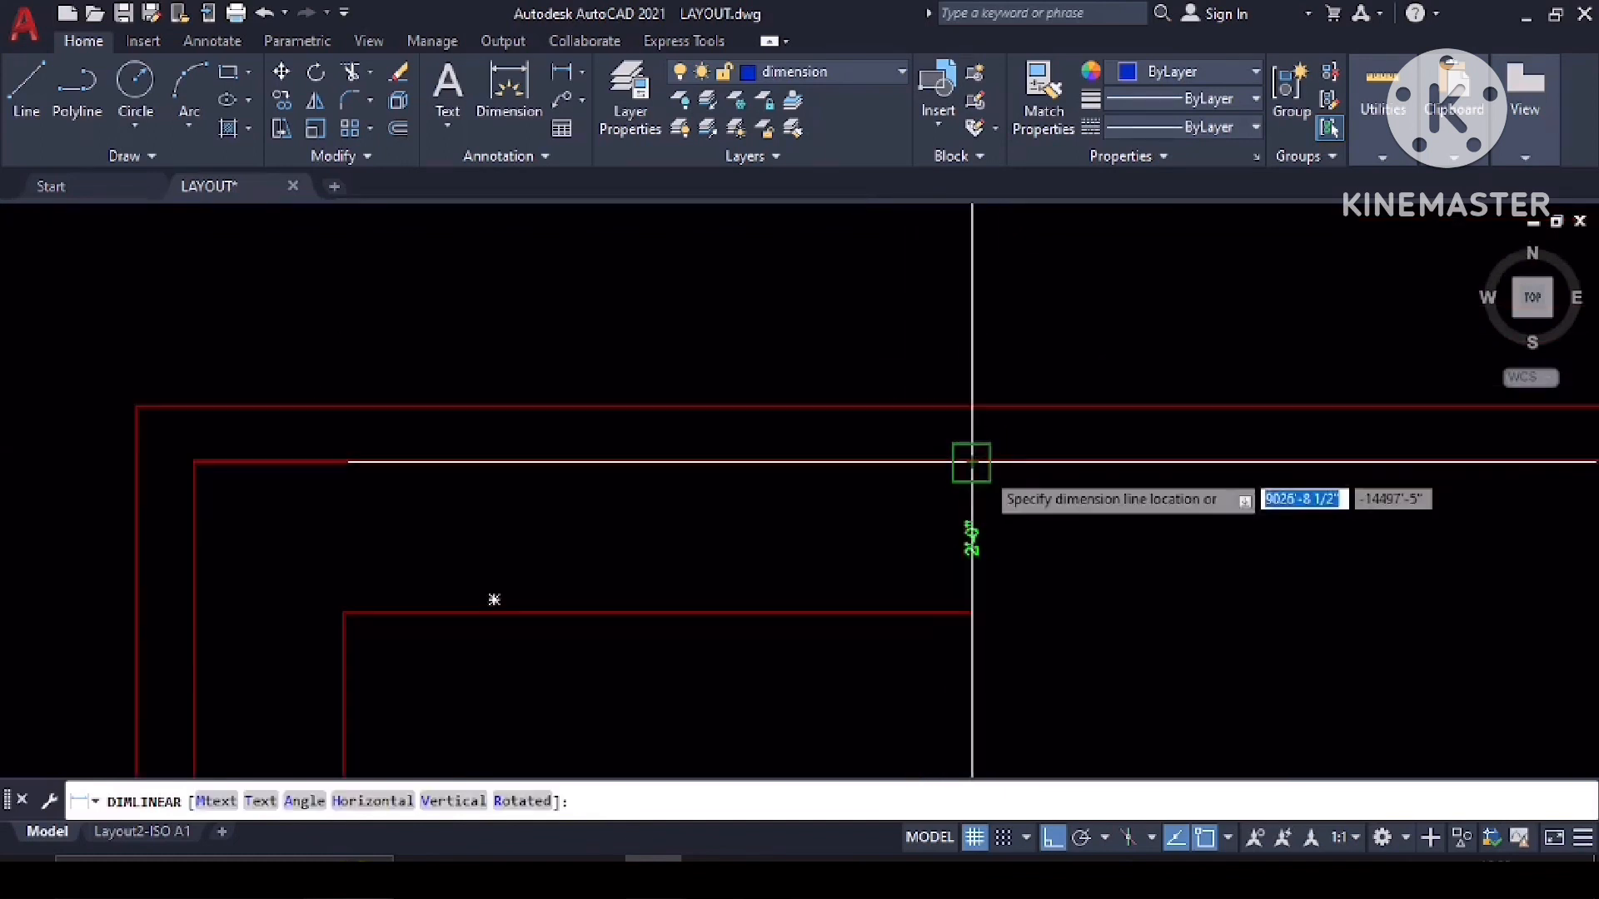
scroll(1014, 480, "up", 3)
key("Escape")
Shift the counter outline upward with Stretch until its upper edge meets the inner face of the upper wall.
left_click(903, 467)
scroll(531, 513, "down", 4)
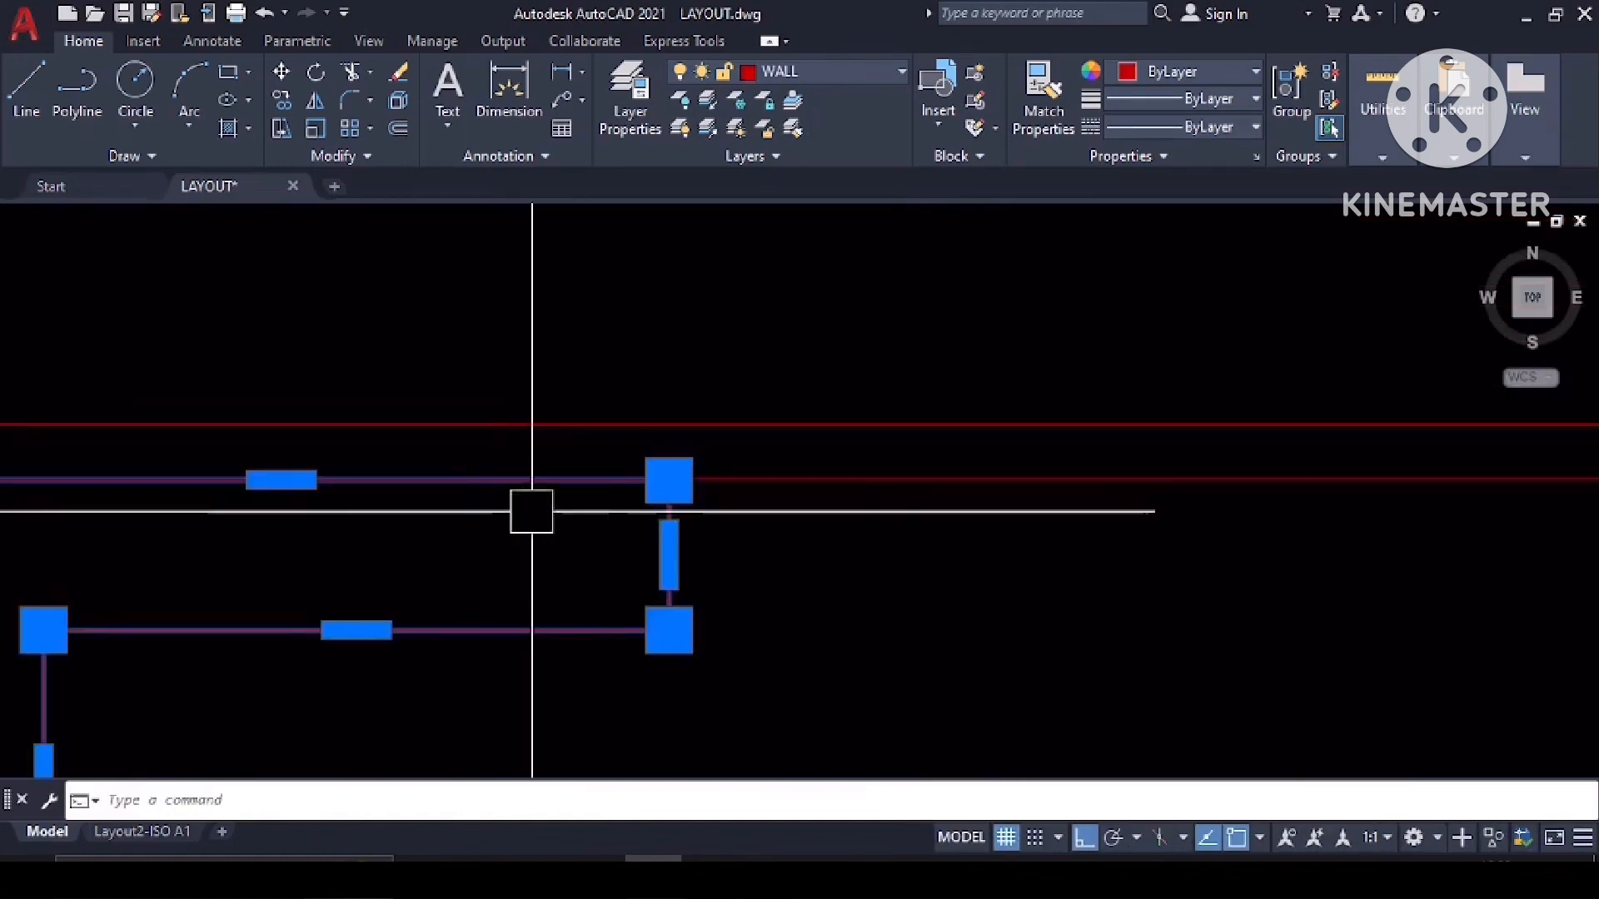
middle_click_drag(406, 509, 810, 475)
scroll(810, 476, "up", 5)
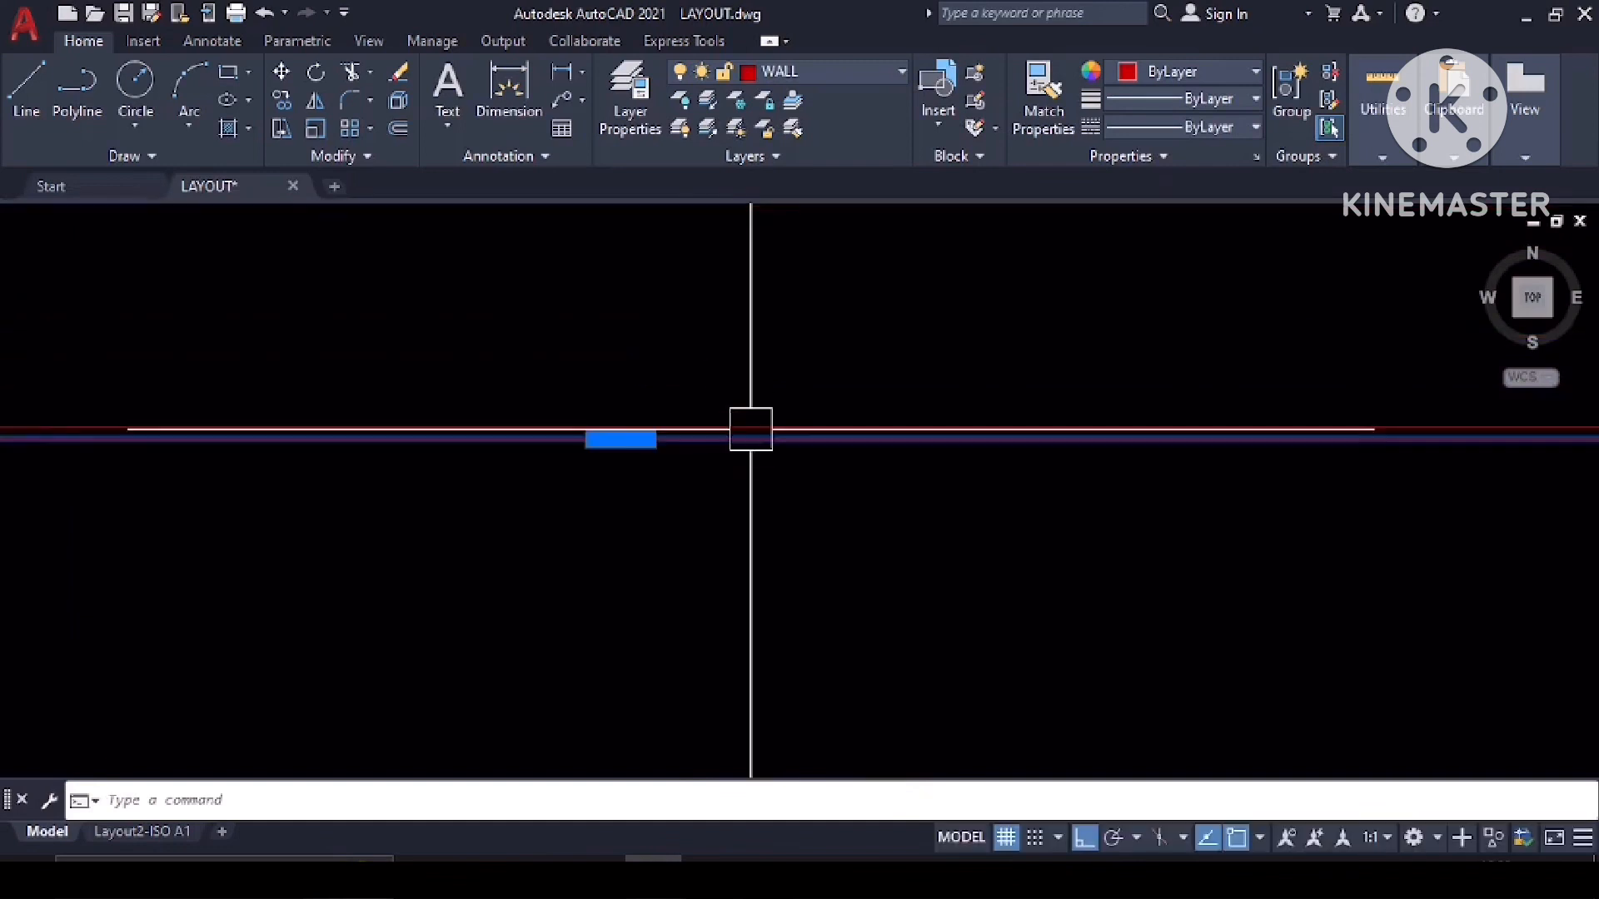
key("Return")
scroll(620, 449, "up", 5)
left_click(571, 400)
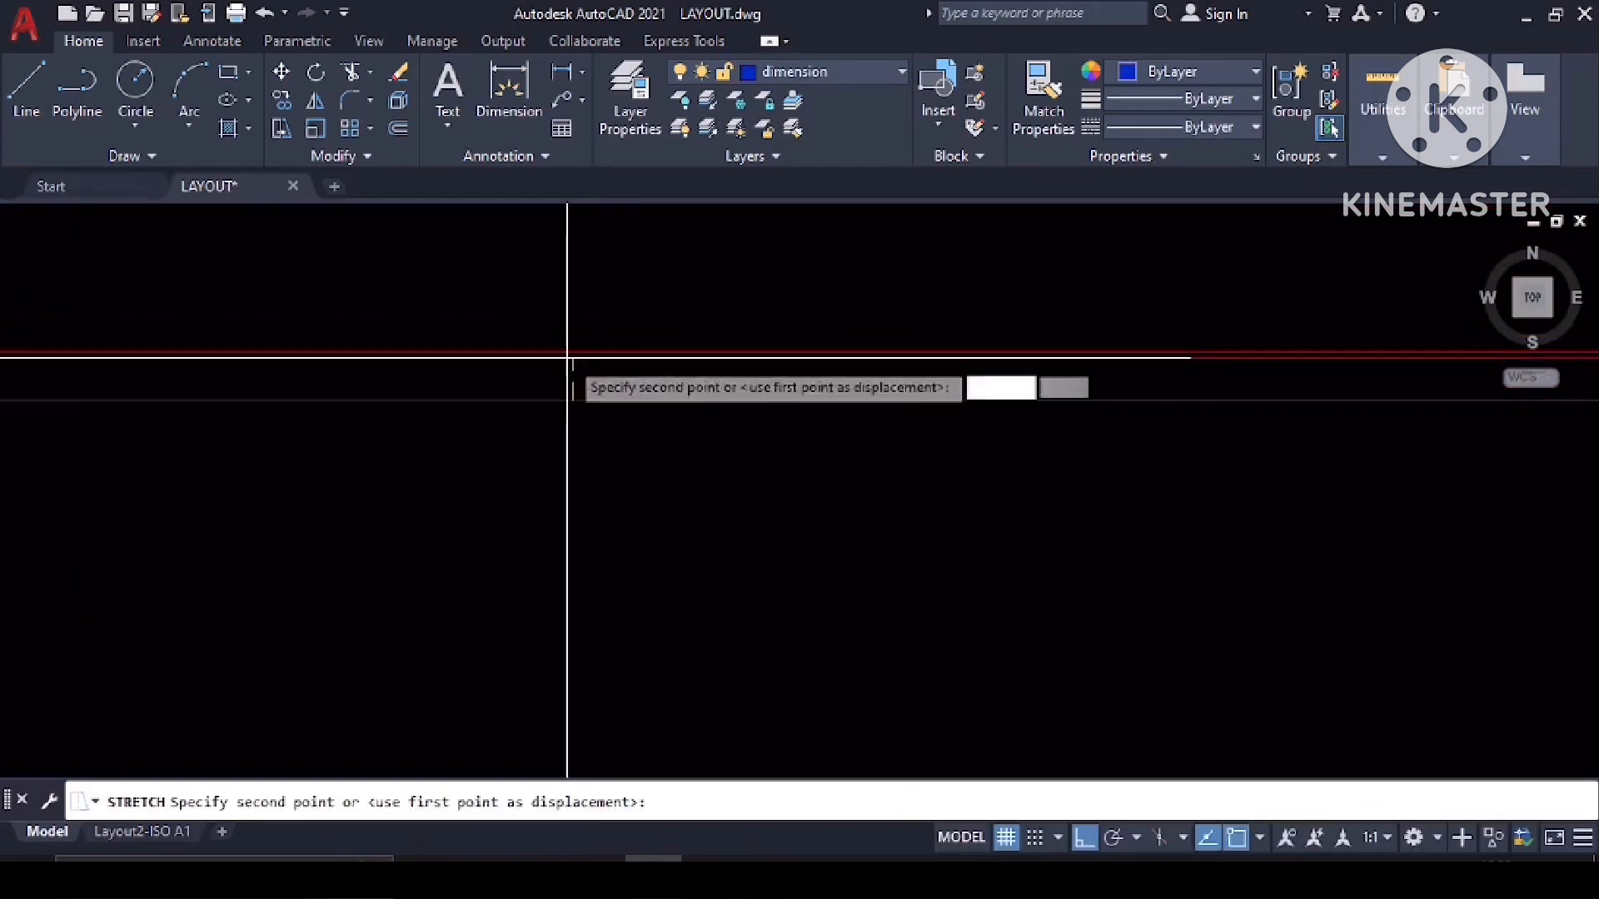
left_click(572, 352)
scroll(789, 368, "down", 6)
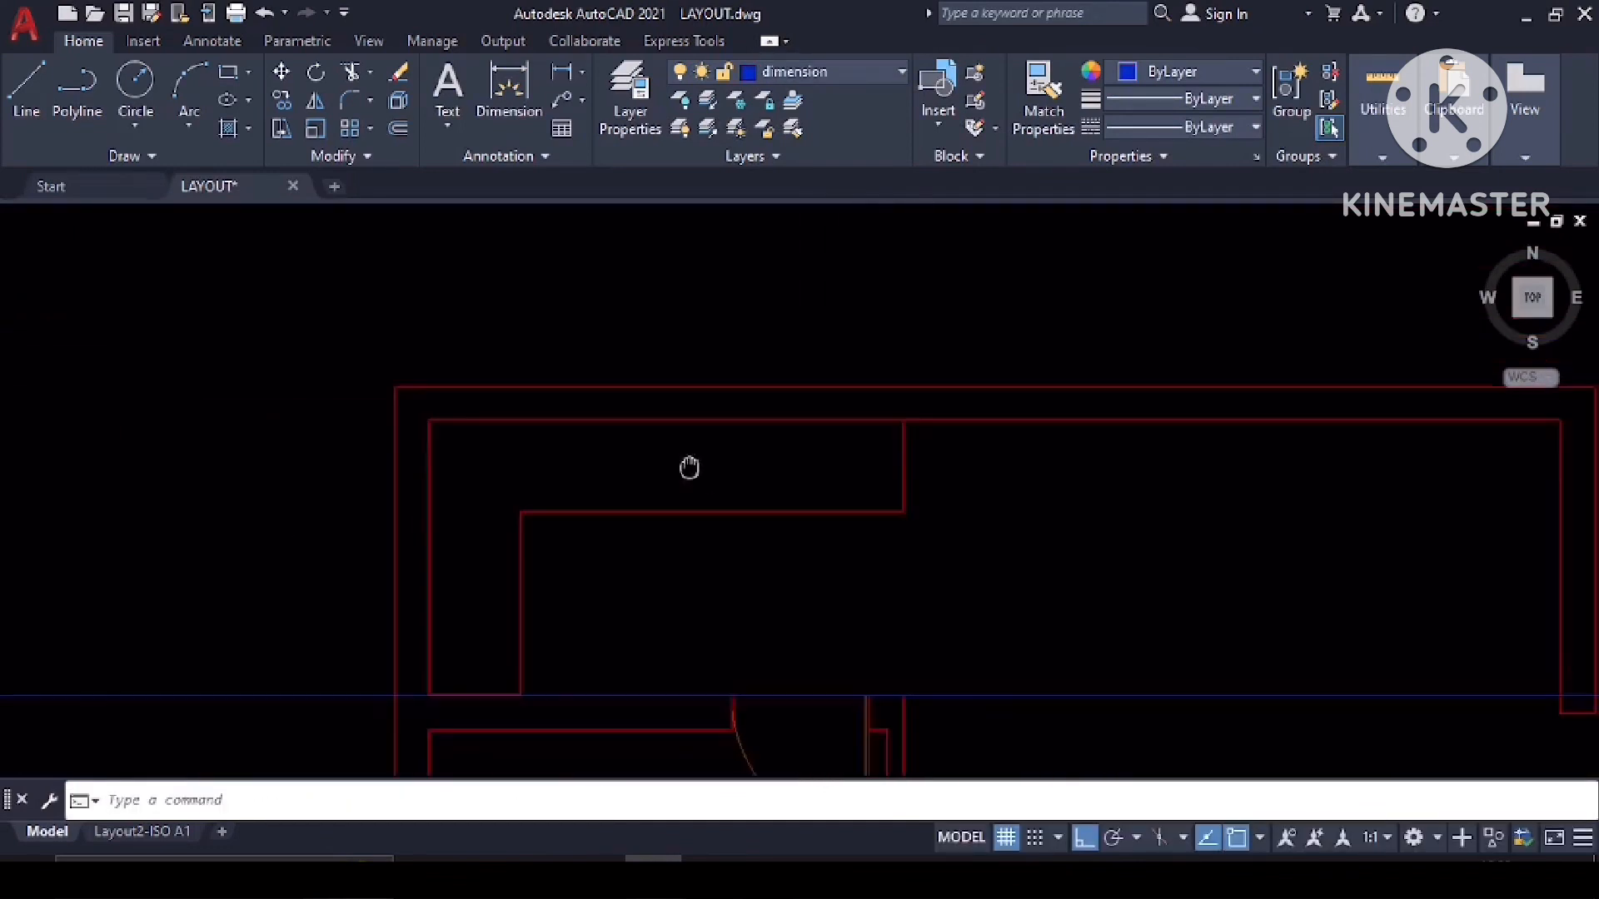
Erase the remaining horizontal construction line above the bedroom.
middle_click_drag(1028, 444, 935, 356)
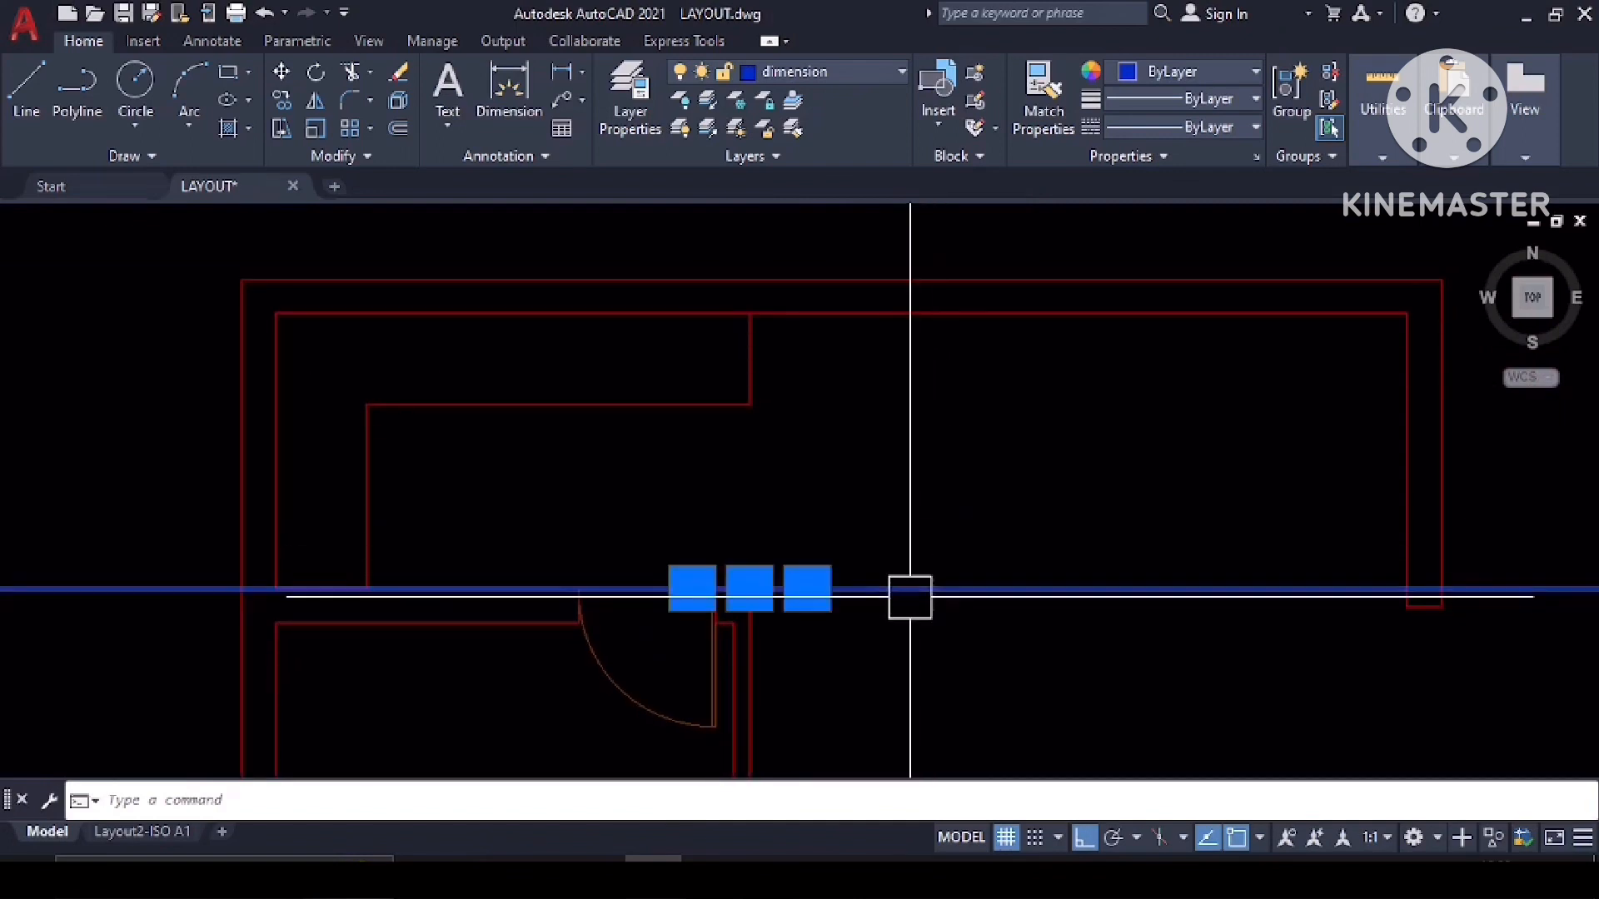
mouse_move(847, 522)
middle_mouse_down()
mouse_move(882, 465)
mouse_move(952, 449)
middle_mouse_up()
Stretch the short lower edge of the counter outline down onto the wall line above the bedroom.
scroll(456, 550, "up", 7)
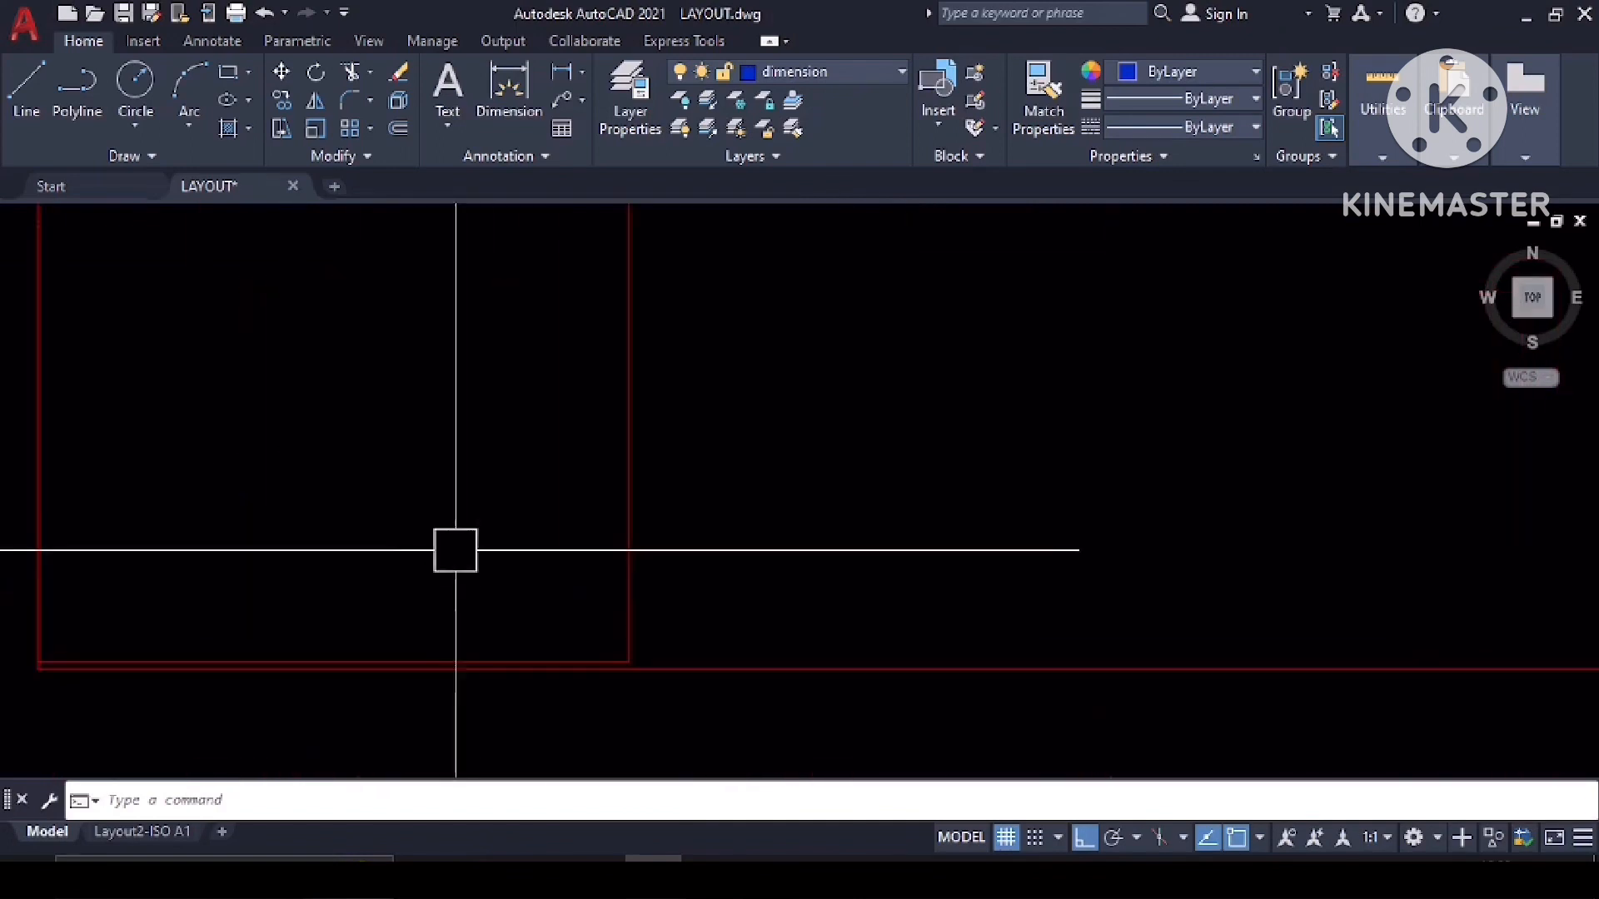
left_click(628, 563)
middle_click_drag(336, 613, 564, 471)
scroll(561, 558, "up", 7)
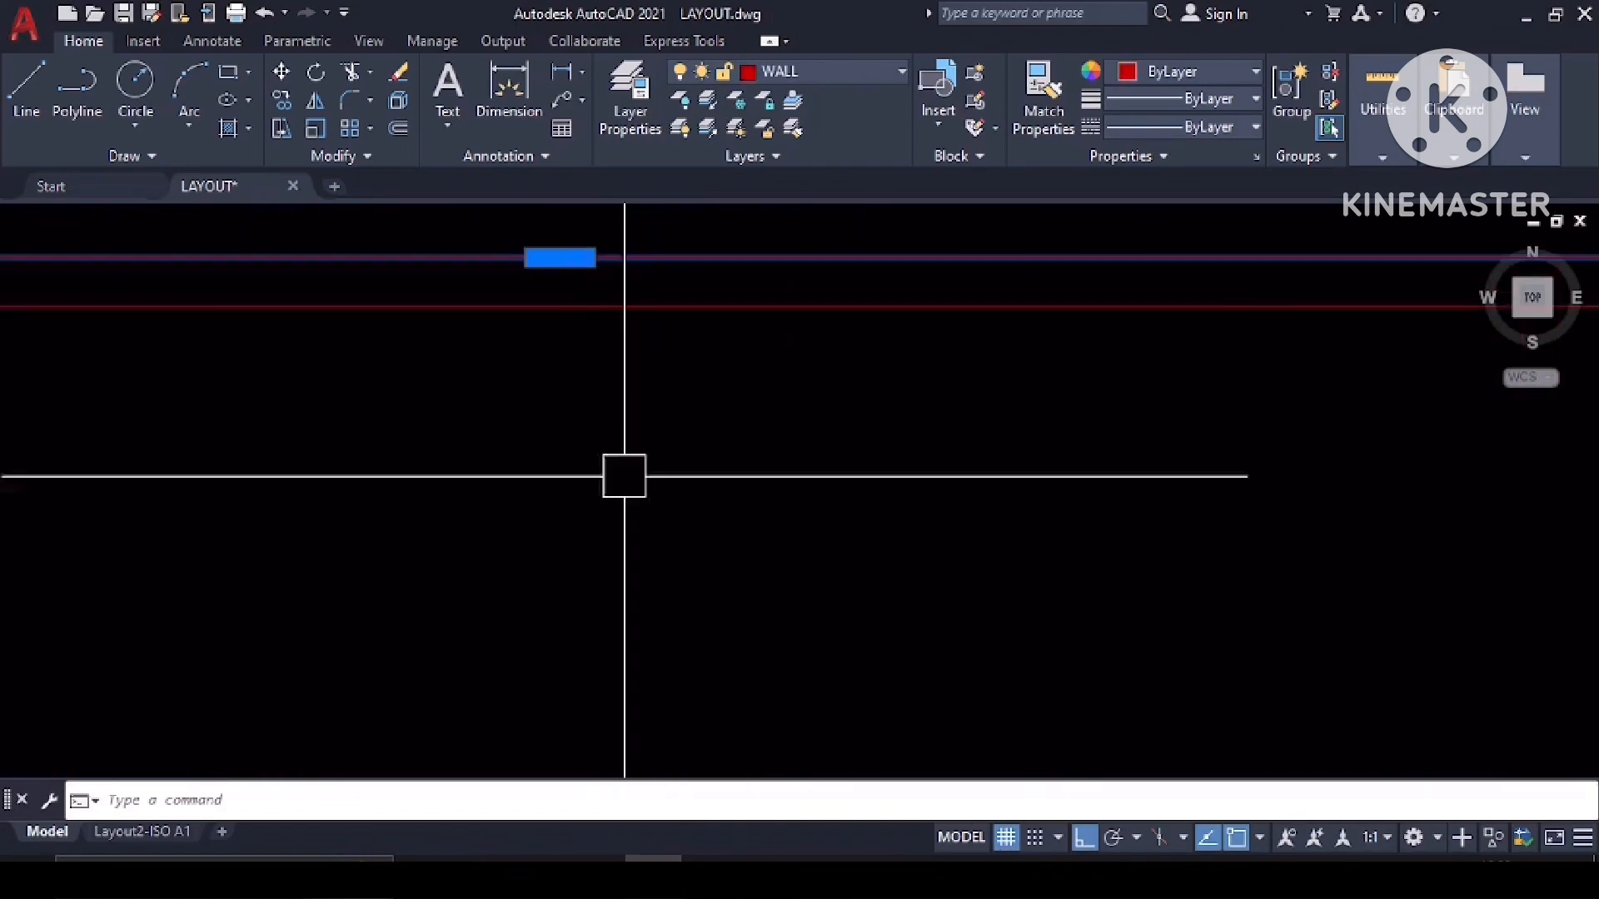
left_click(557, 258)
left_click(557, 307)
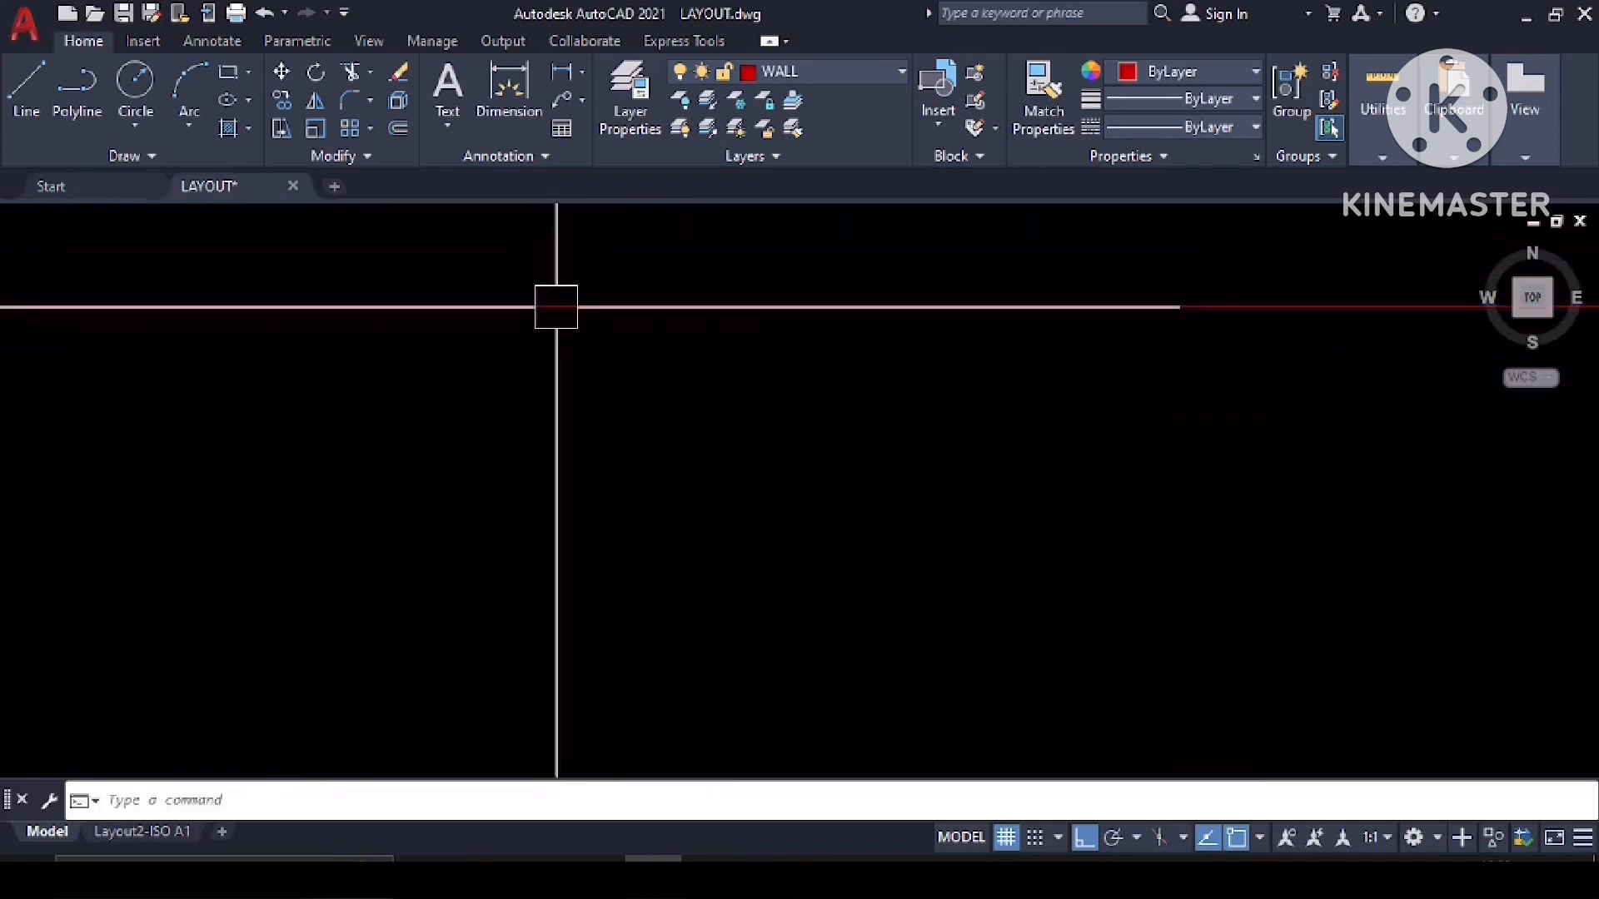
Measure the clear width of the counter room above the bedroom with a linear dimension, without placing it.
scroll(623, 476, "down", 4)
scroll(794, 374, "down", 5)
mouse_move(792, 374)
middle_mouse_down()
mouse_move(307, 503)
mouse_move(402, 507)
middle_mouse_up()
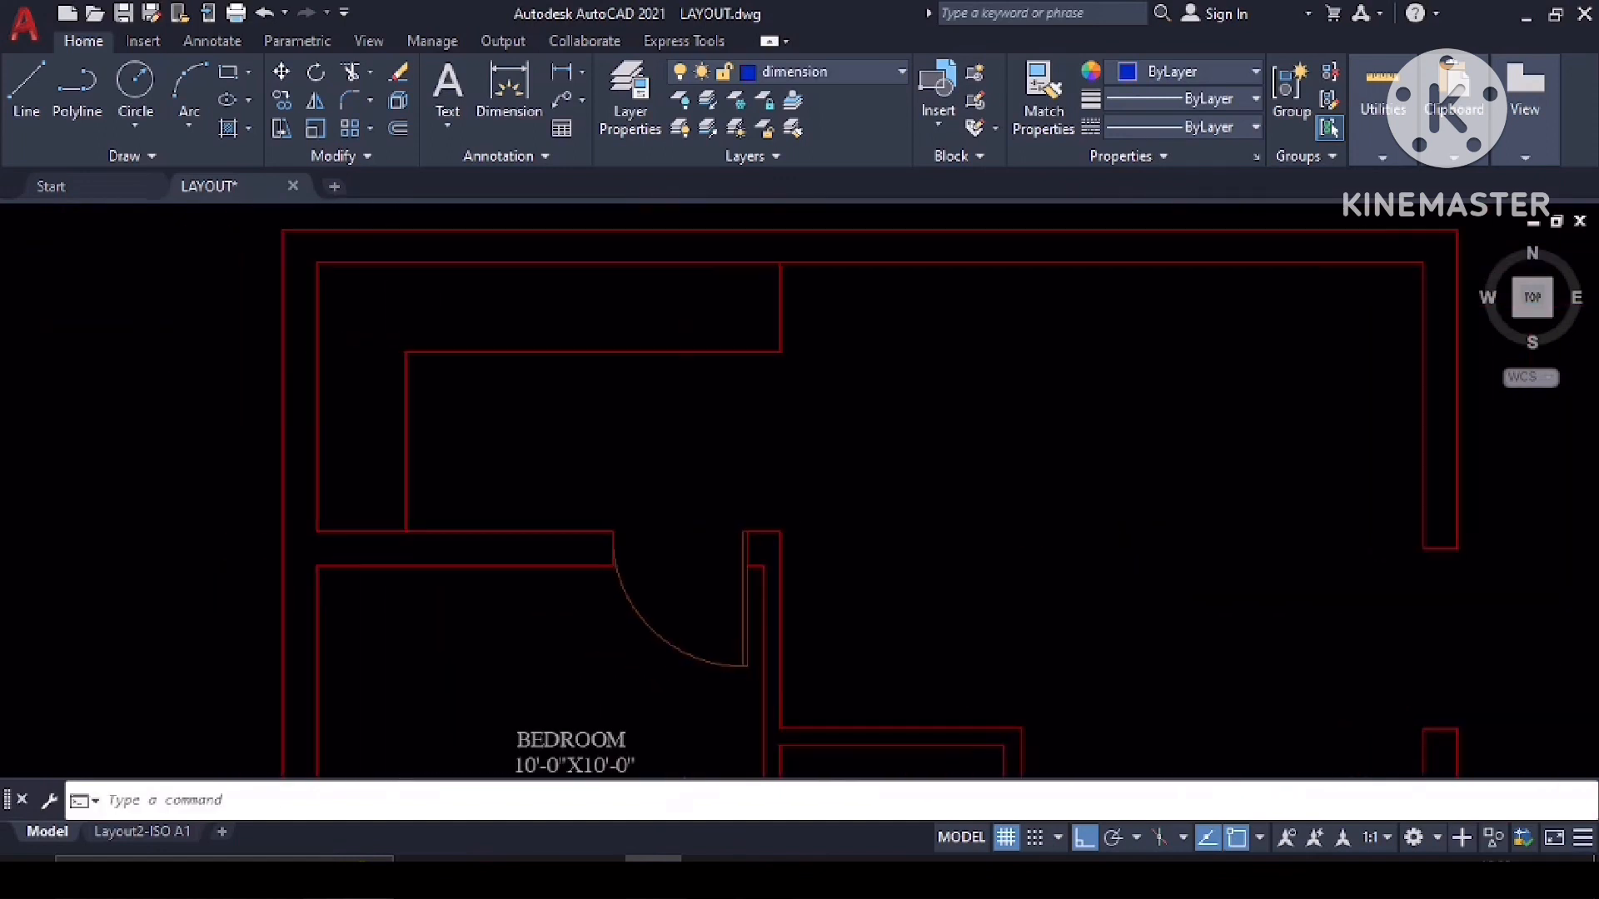
type("DIMLI")
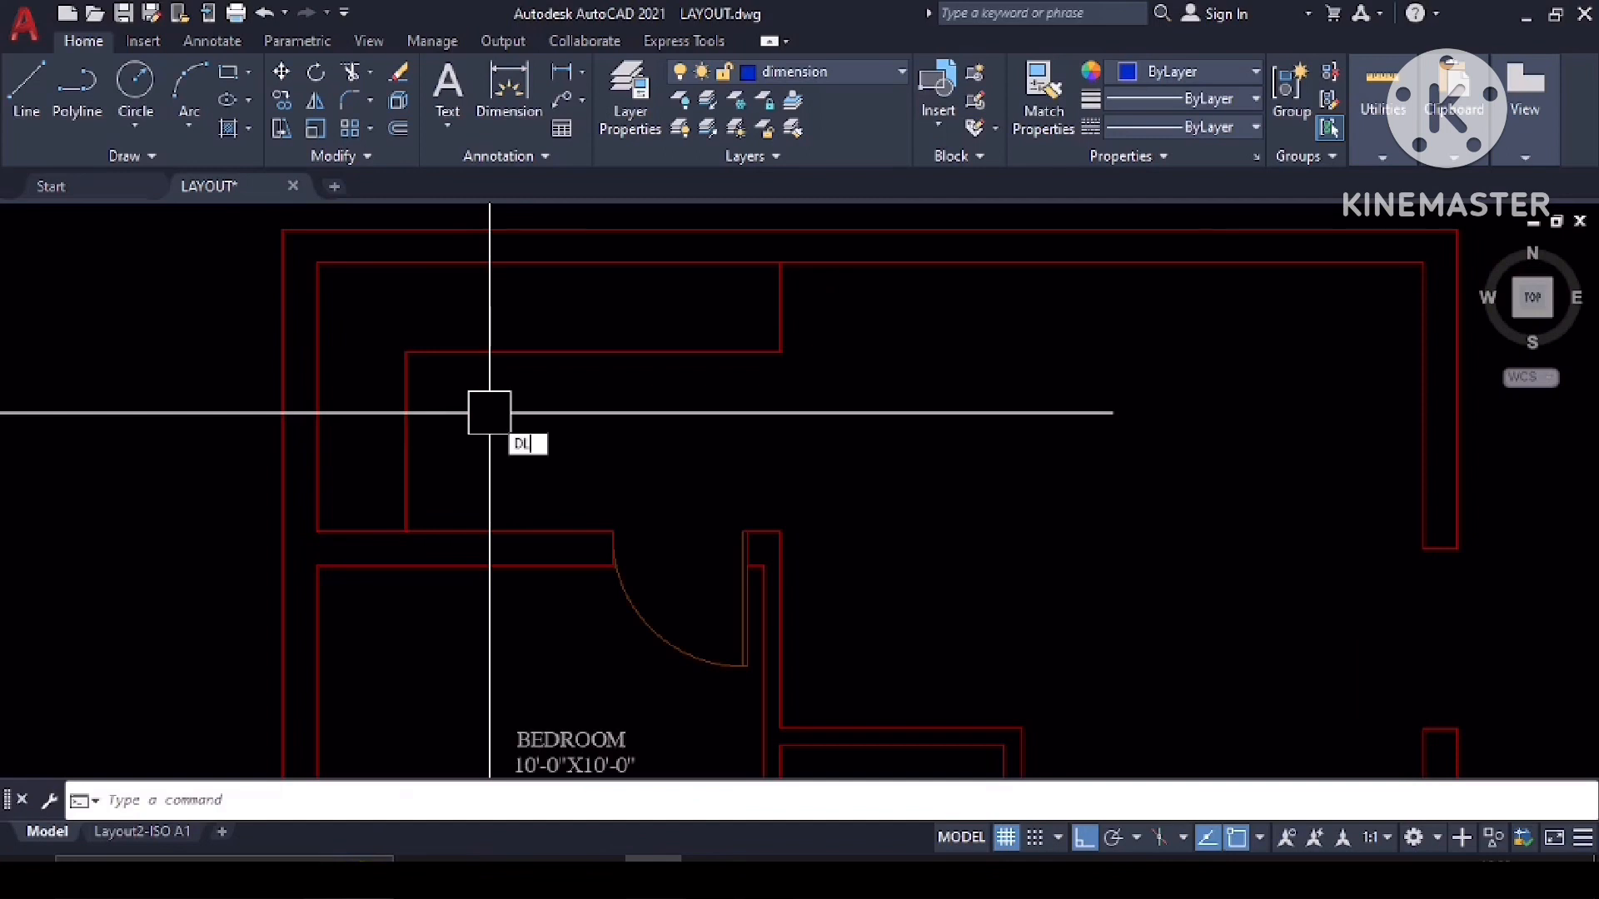
key("Return")
left_click(316, 531)
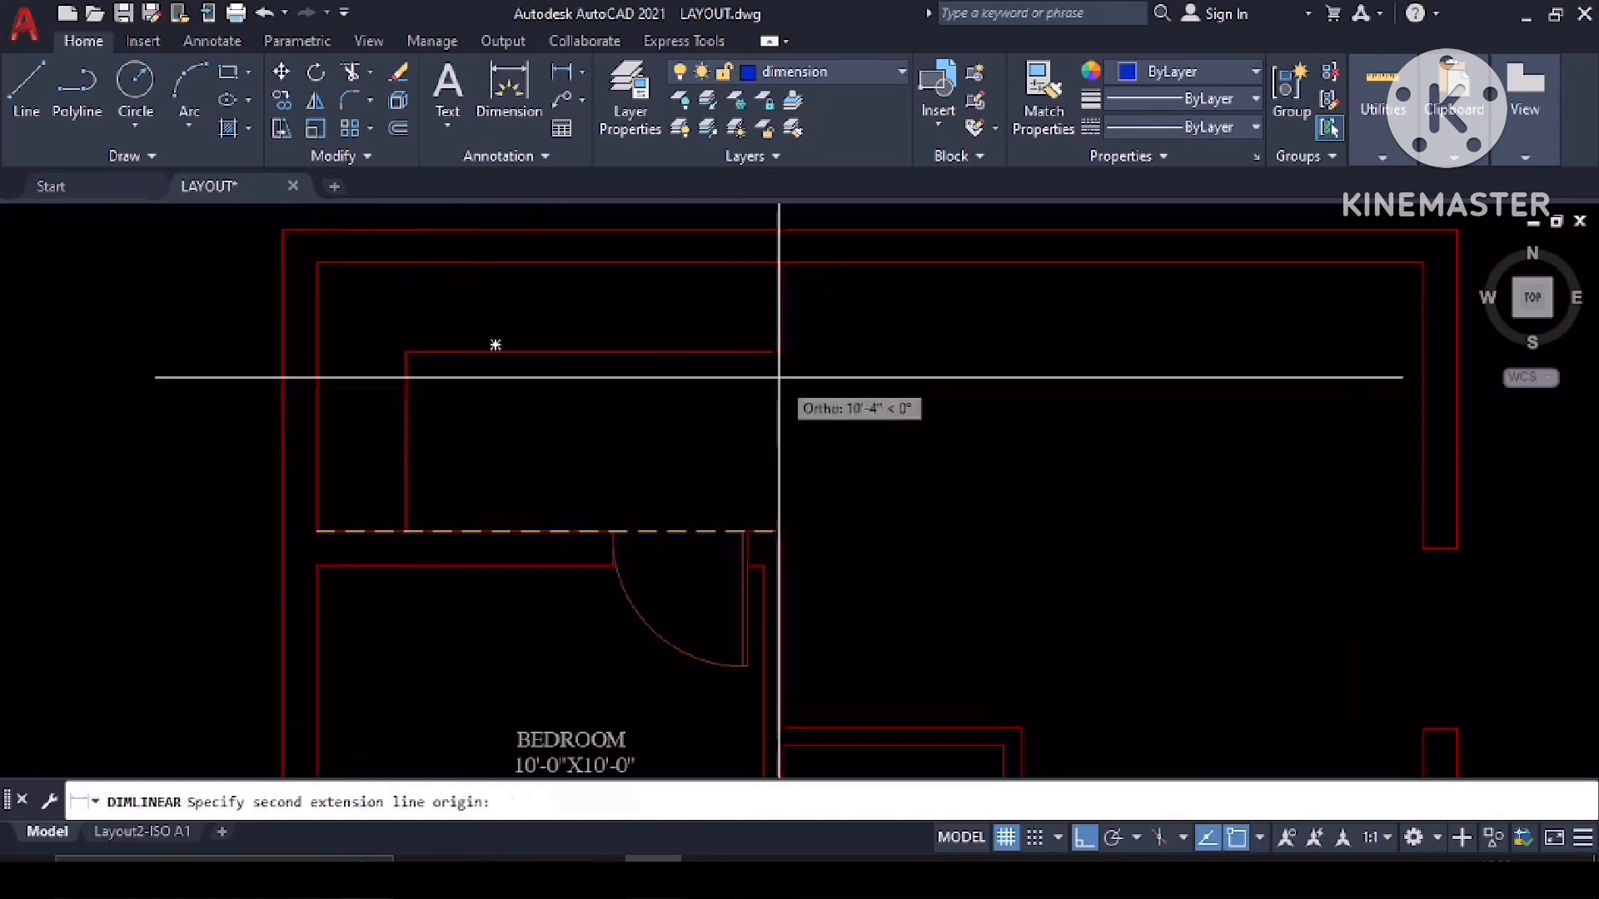
left_click(779, 352)
scroll(685, 375, "up", 5)
scroll(791, 473, "down", 5)
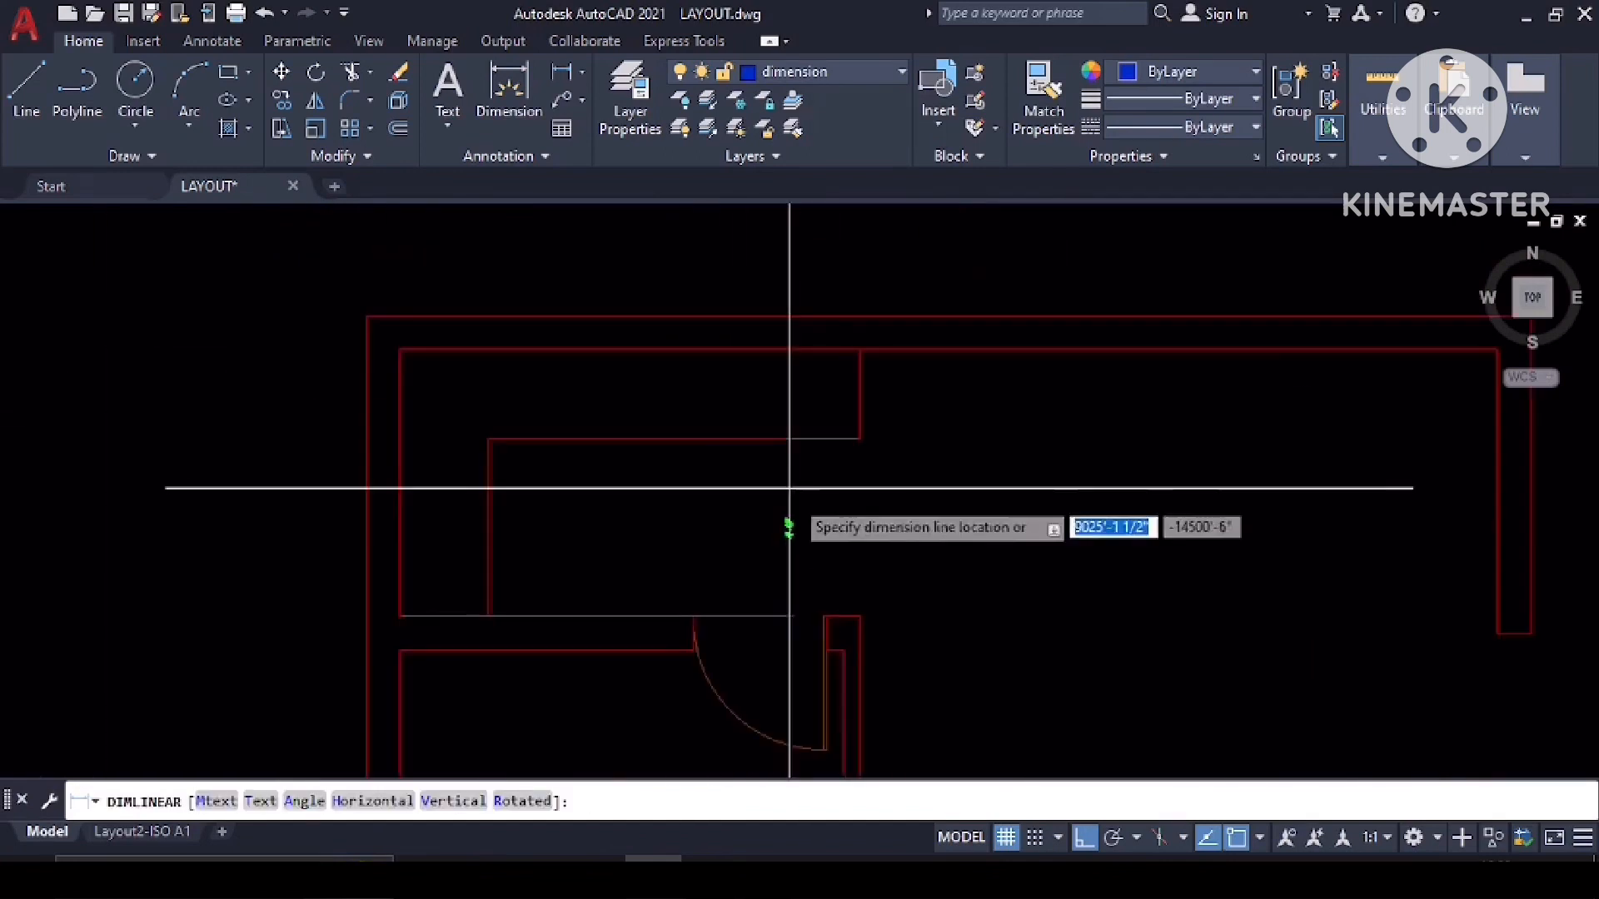
scroll(803, 661, "up", 3)
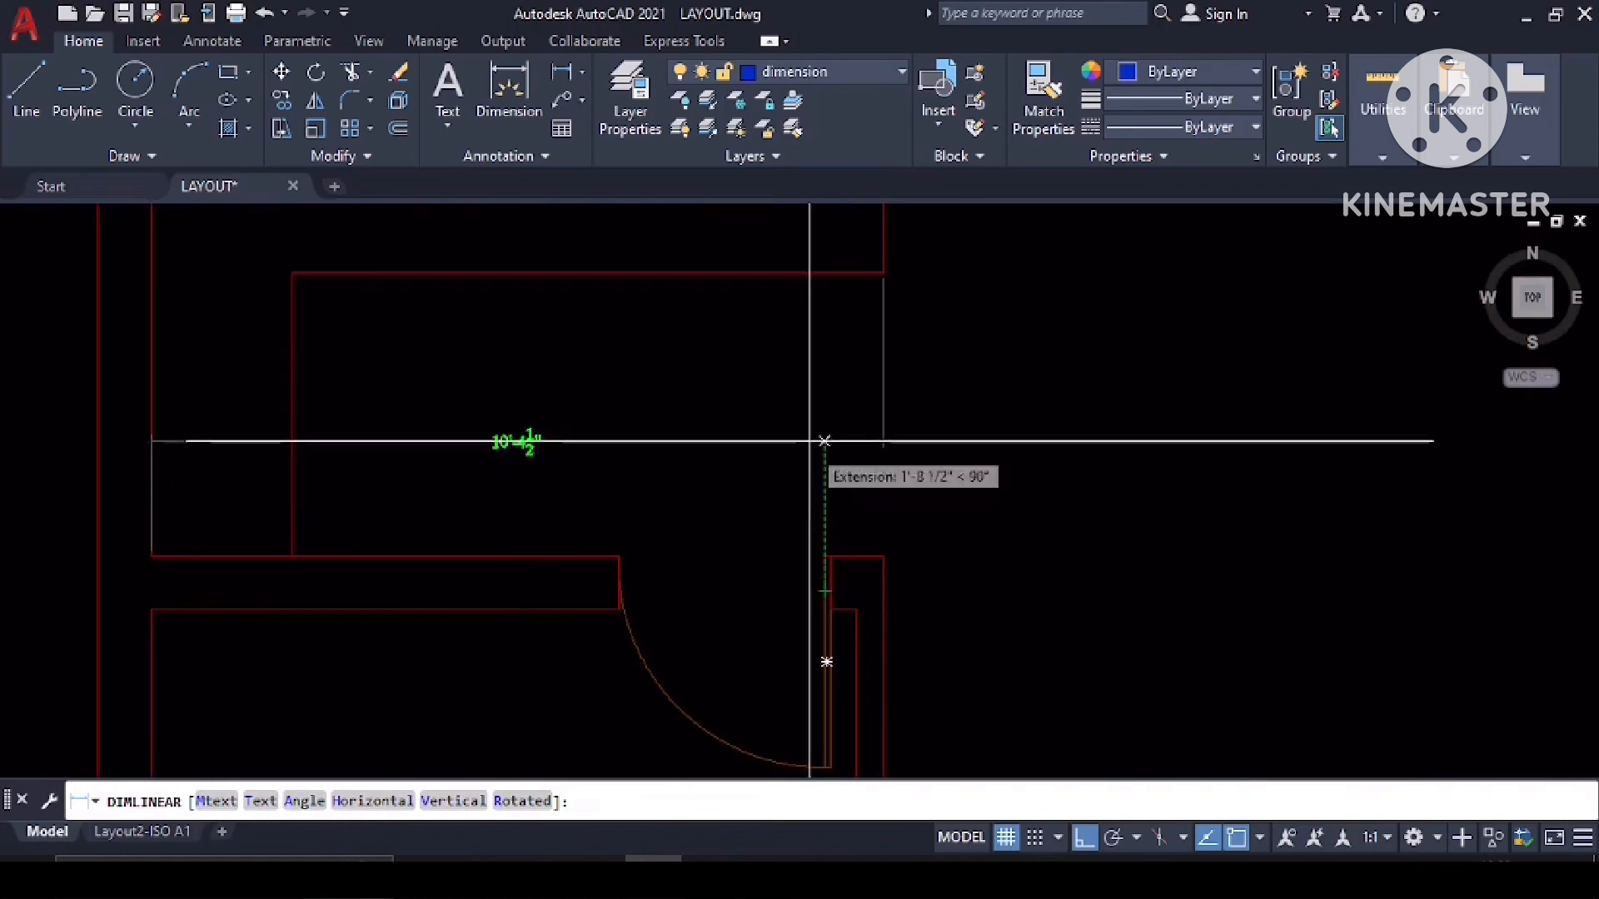
key("Escape")
Copy the bedroom's room label straight up into the counter room above it.
middle_click_drag(805, 421, 821, 553)
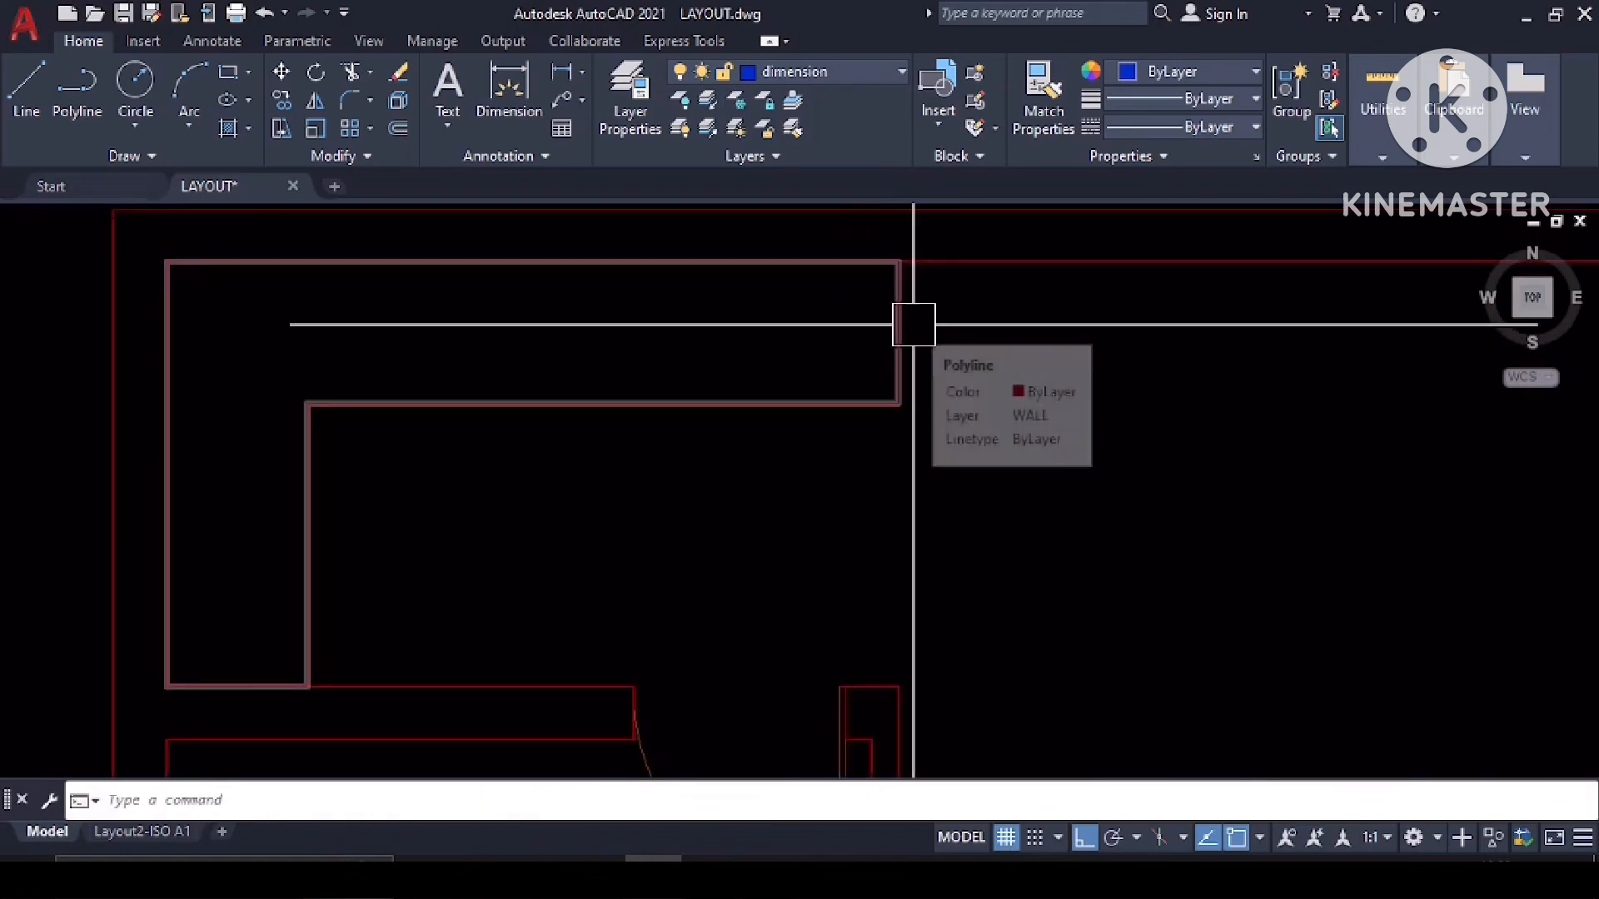
scroll(642, 342, "down", 2)
middle_click_drag(643, 342, 670, 436)
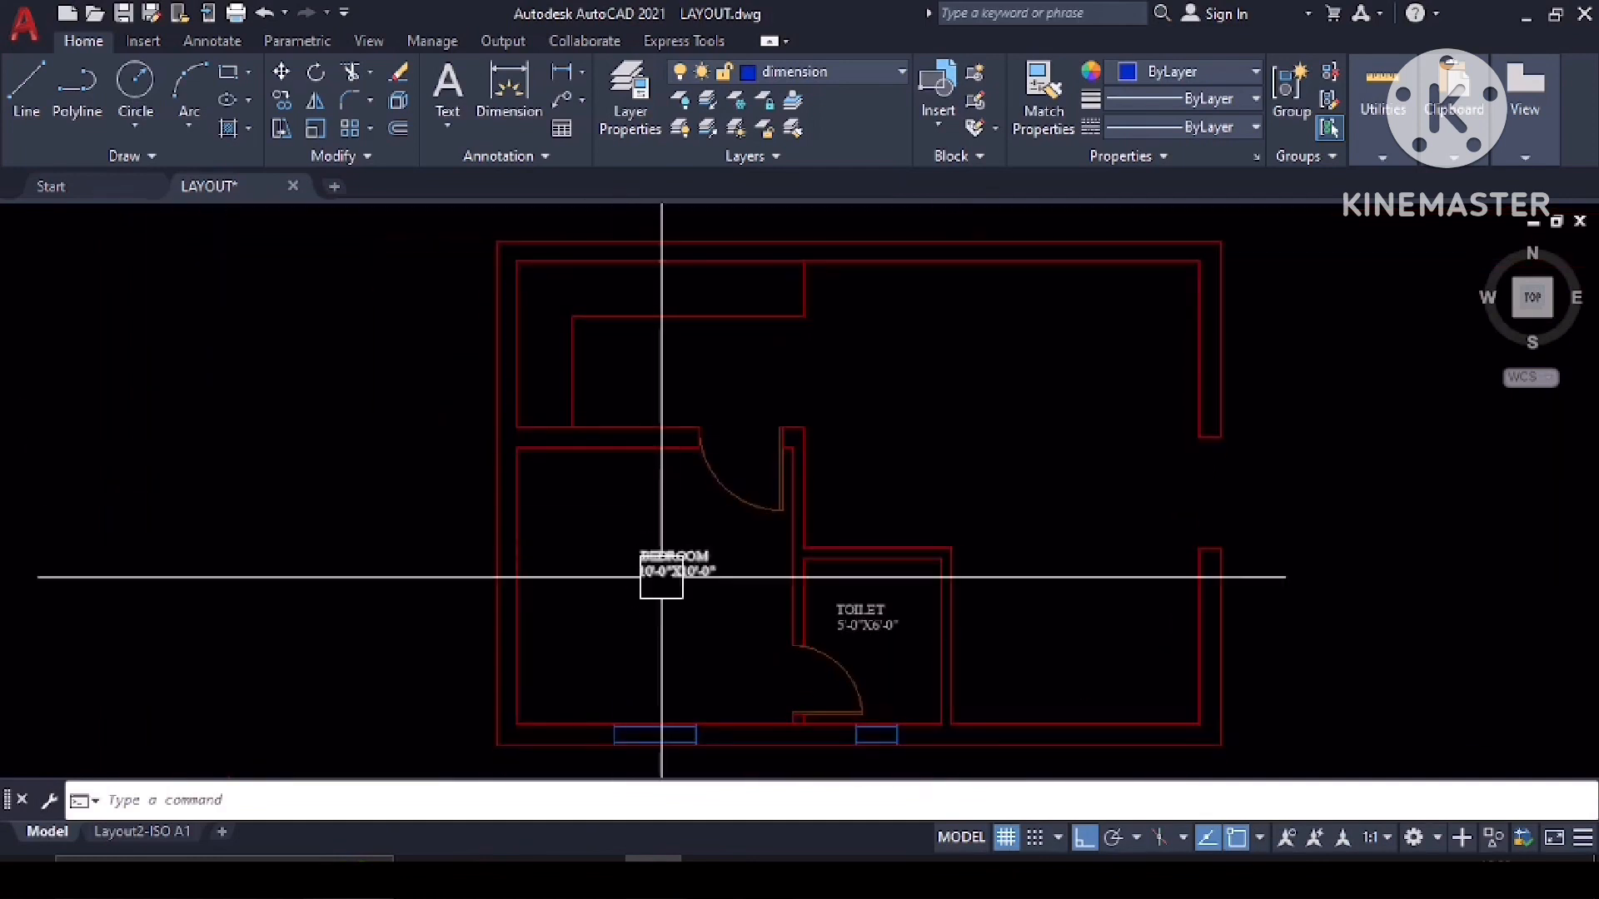
left_click(658, 558)
right_click(662, 558)
left_click(784, 478)
left_click(949, 525)
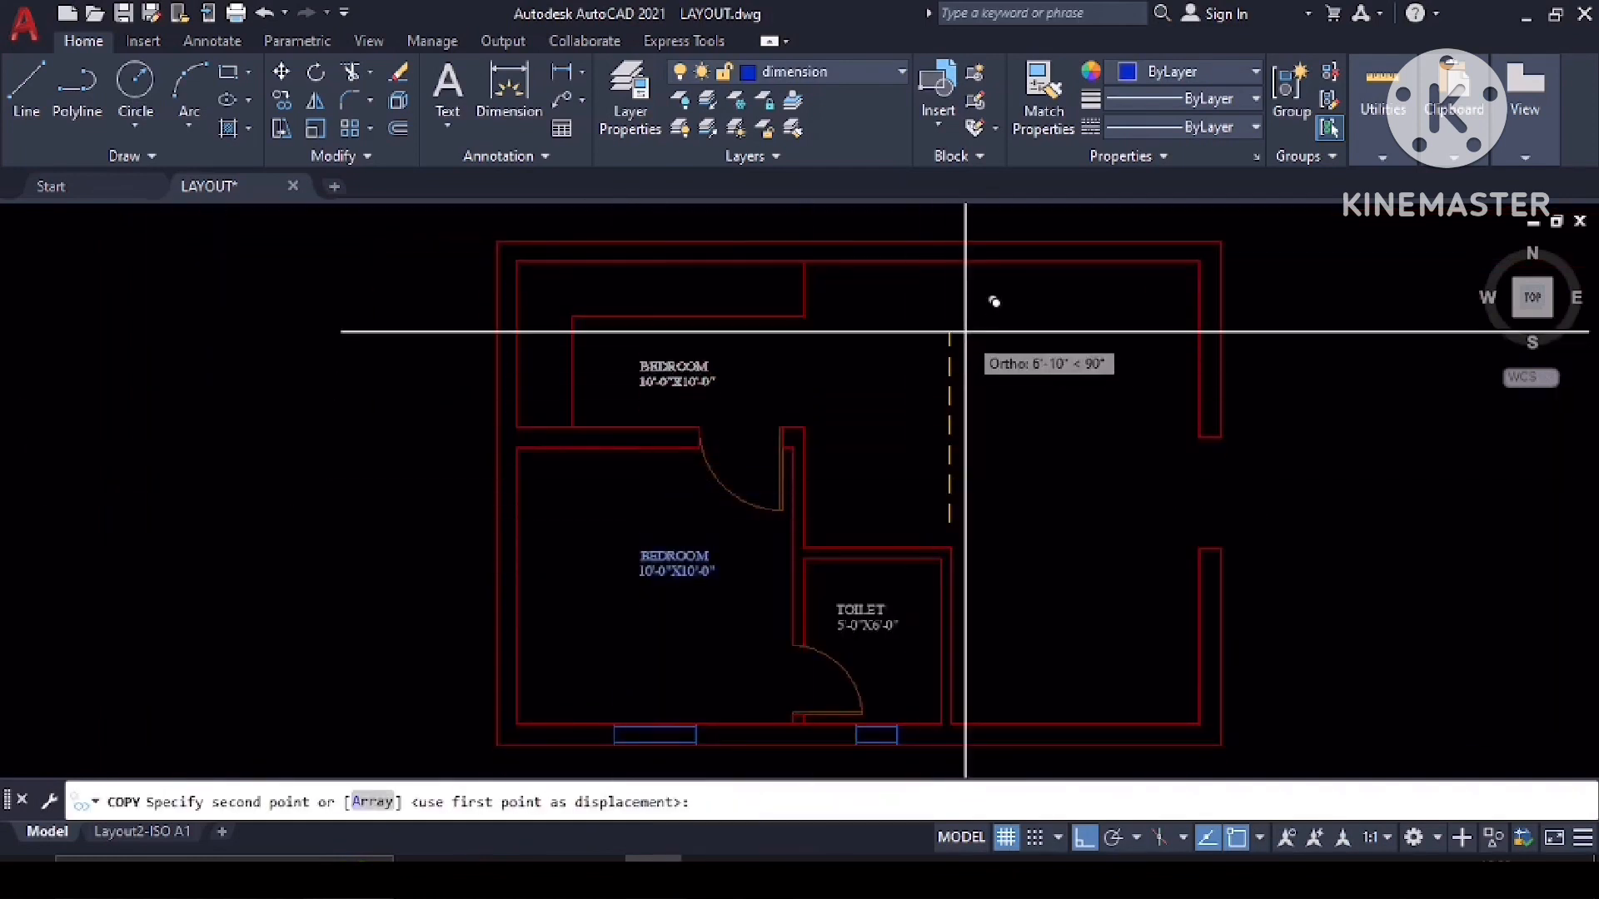
Change the copied label's text to KITCHEN with the size 10'-4.5"X6'-0".
scroll(678, 392, "up", 8)
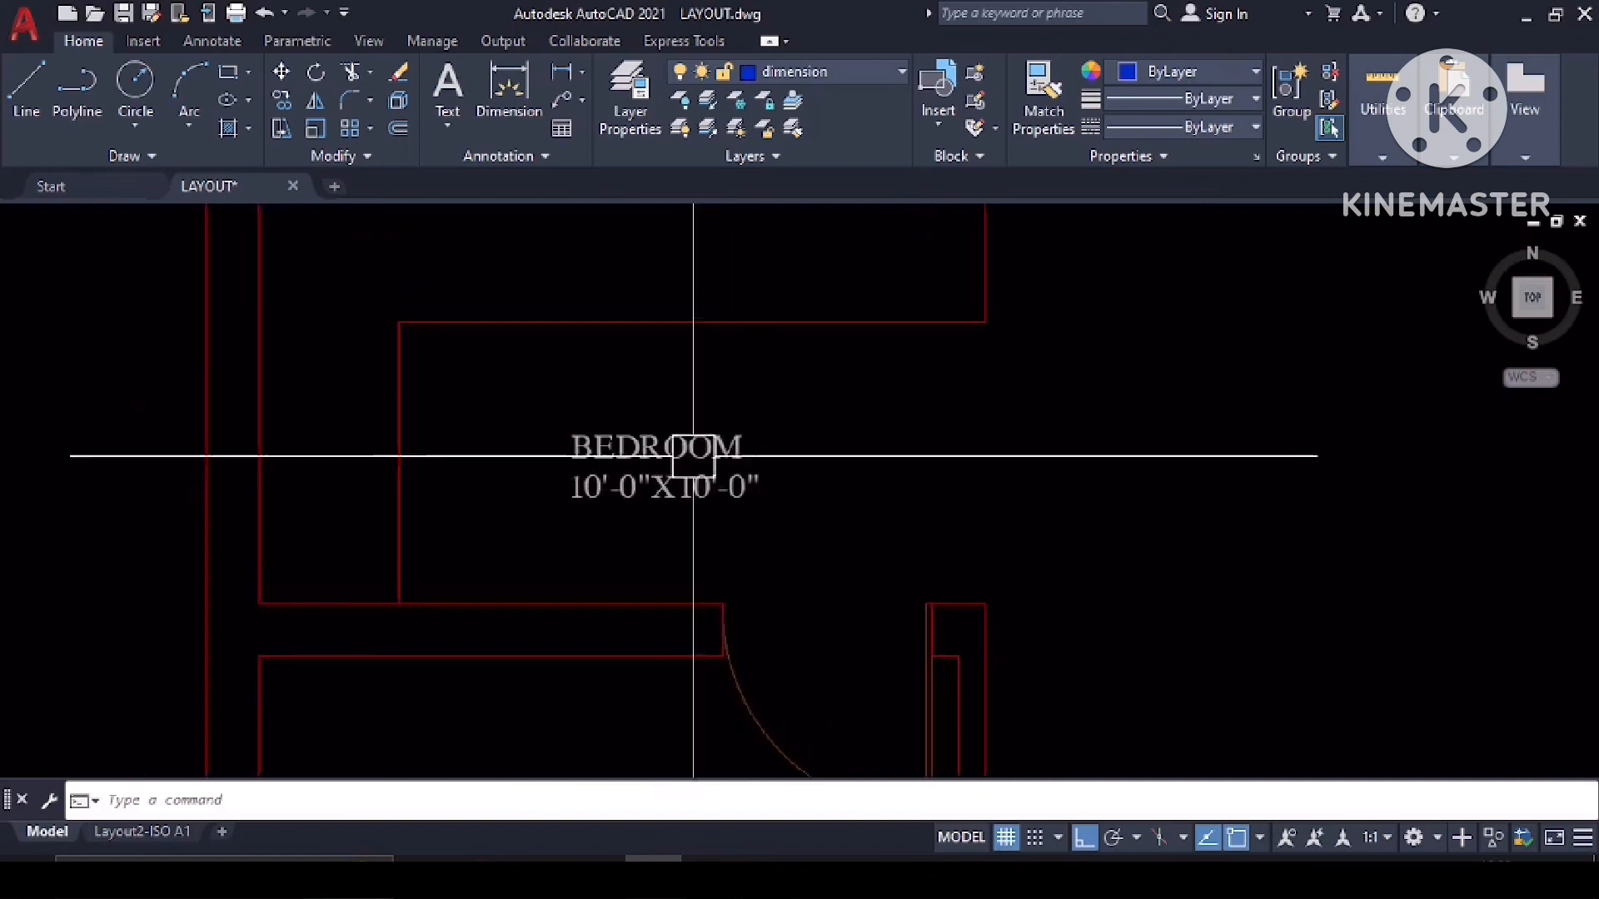
double_click(482, 458)
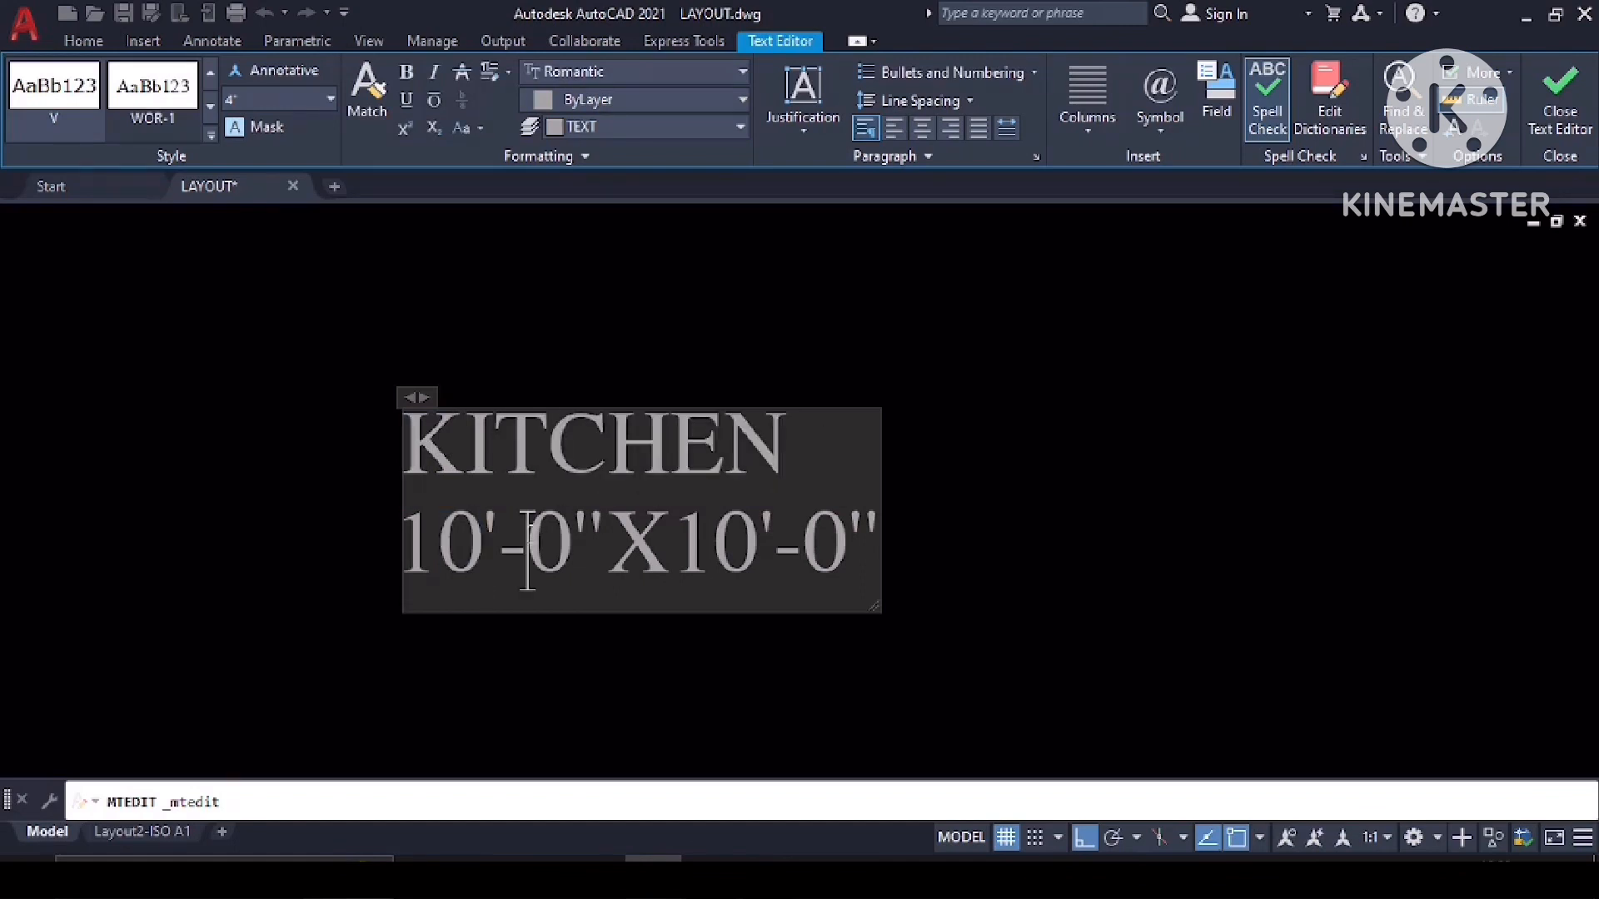
type("4.")
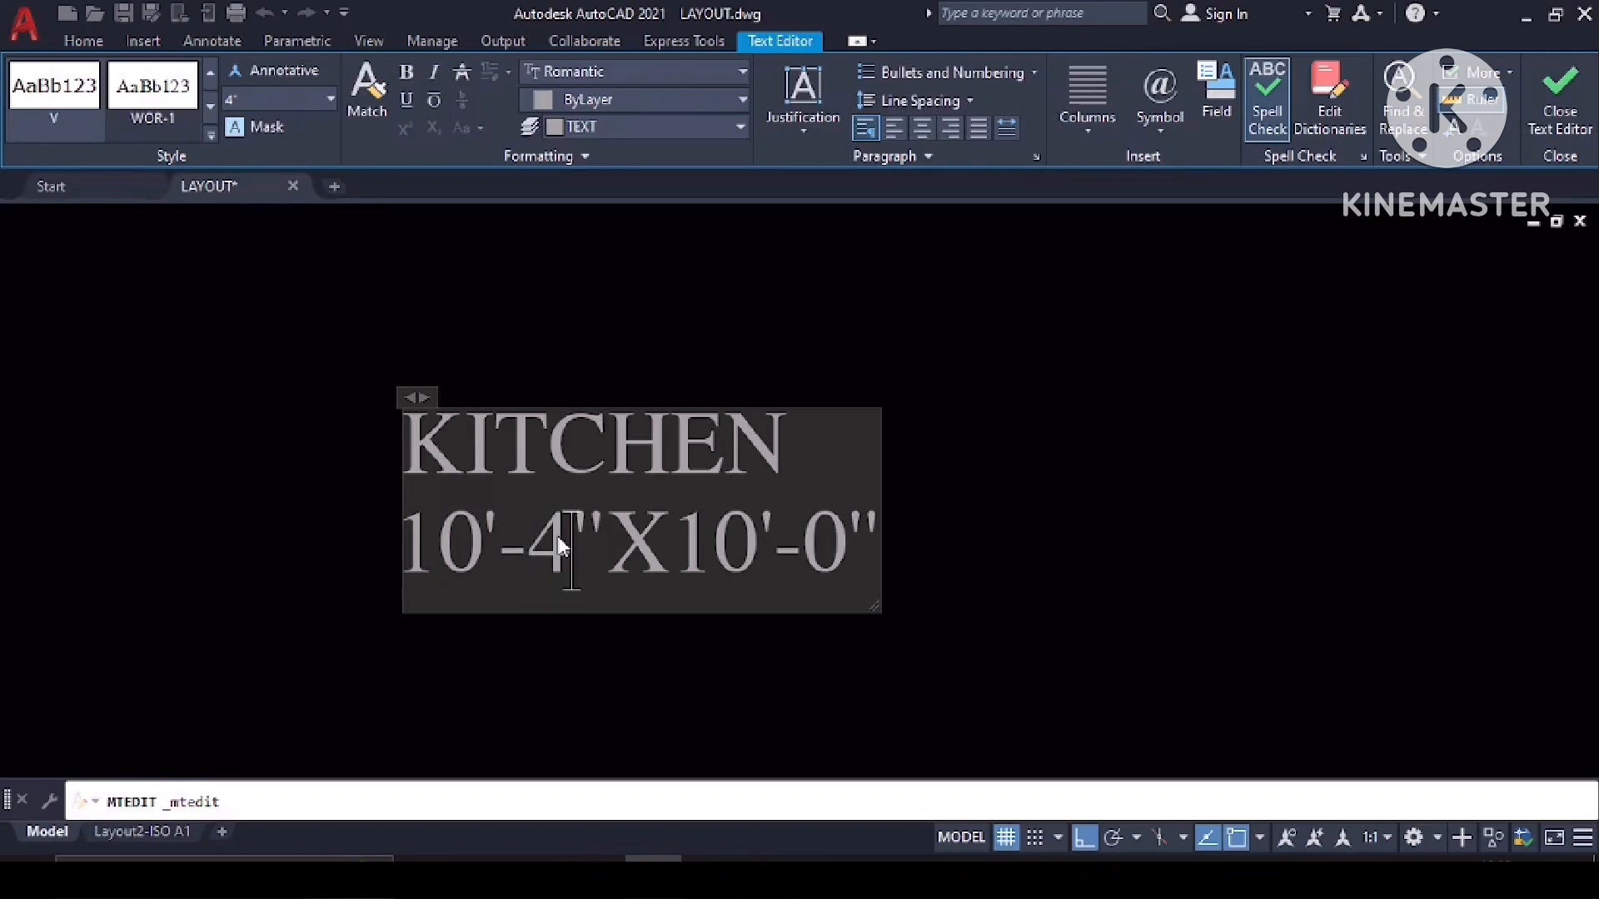
type("5\"X")
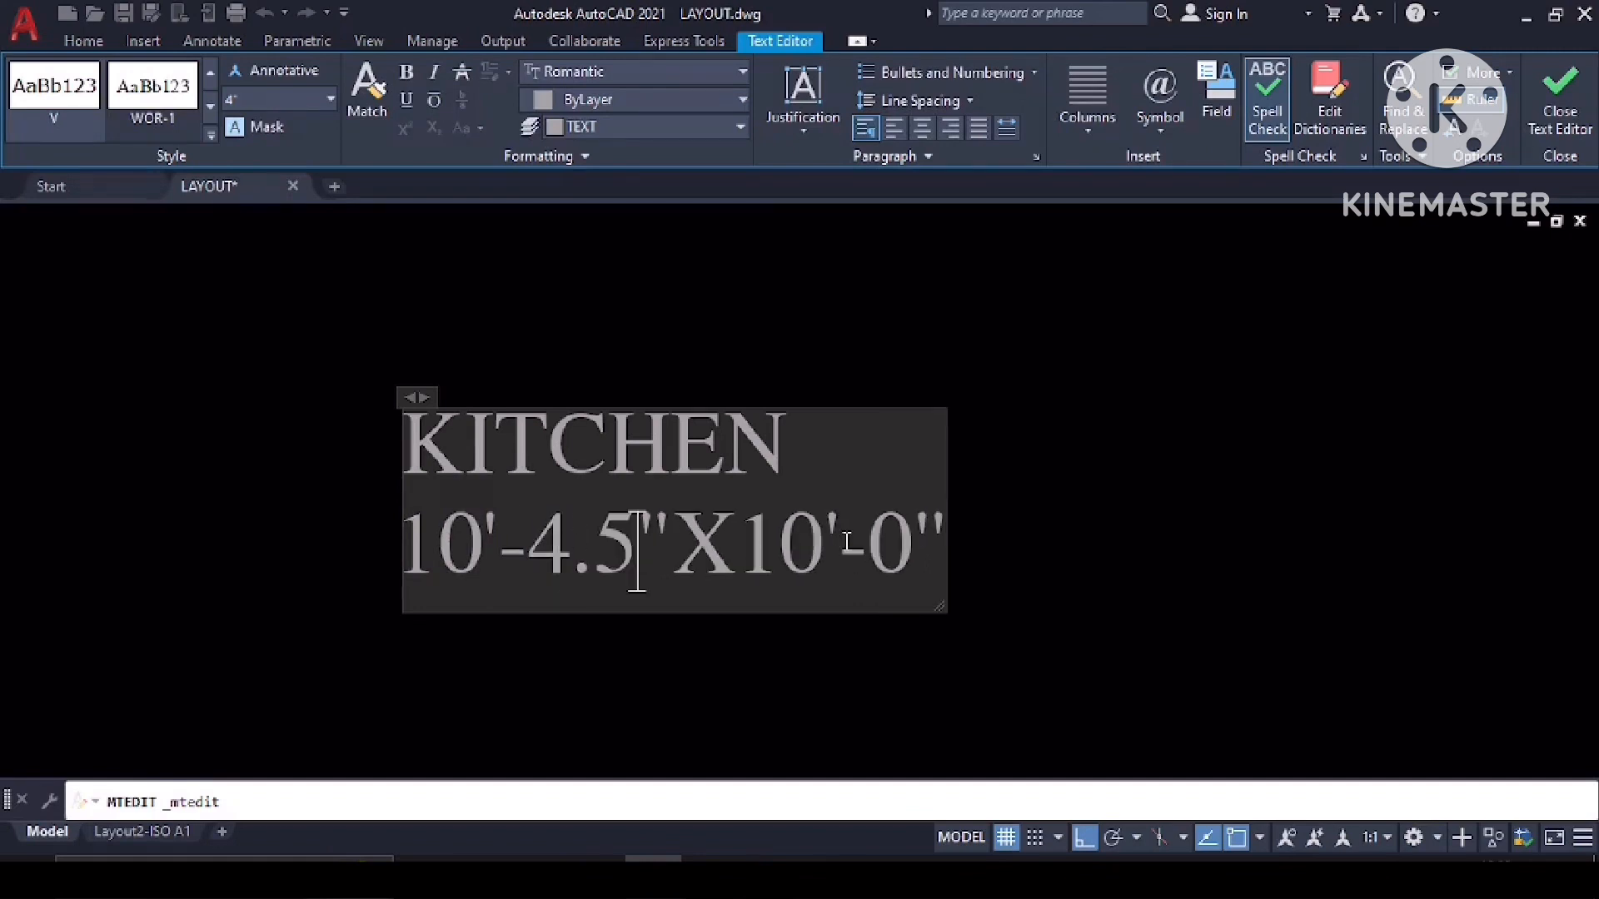
type("6")
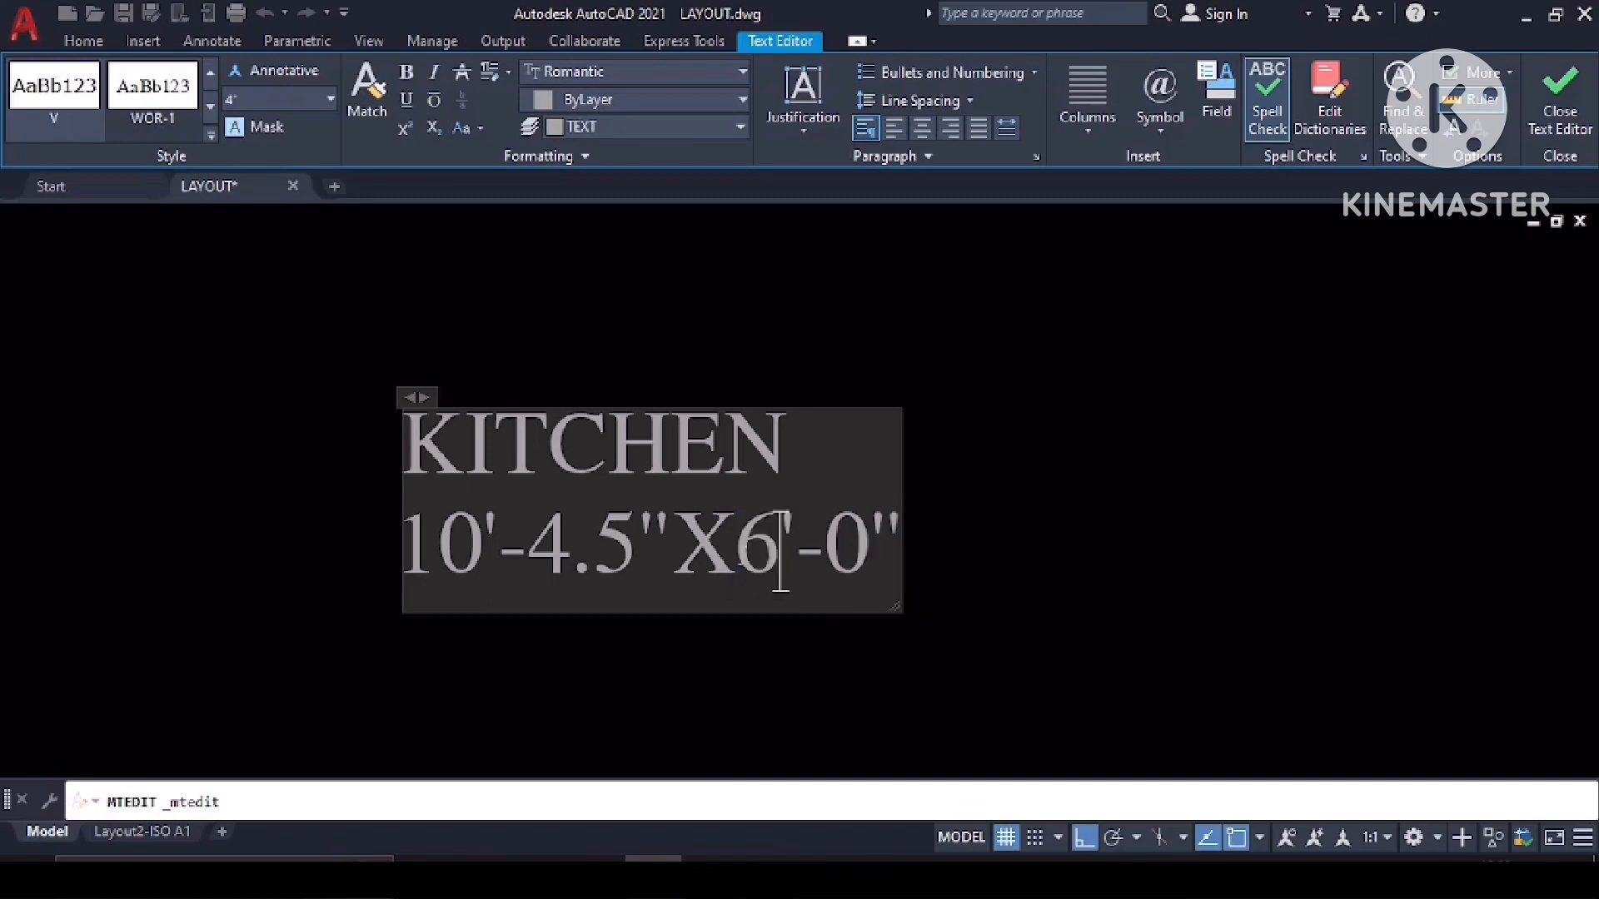
left_click(977, 335)
Add a vertical linear dimension for the kitchen counter's depth, just inside its right end.
scroll(885, 380, "down", 6)
middle_click_drag(839, 402, 581, 459)
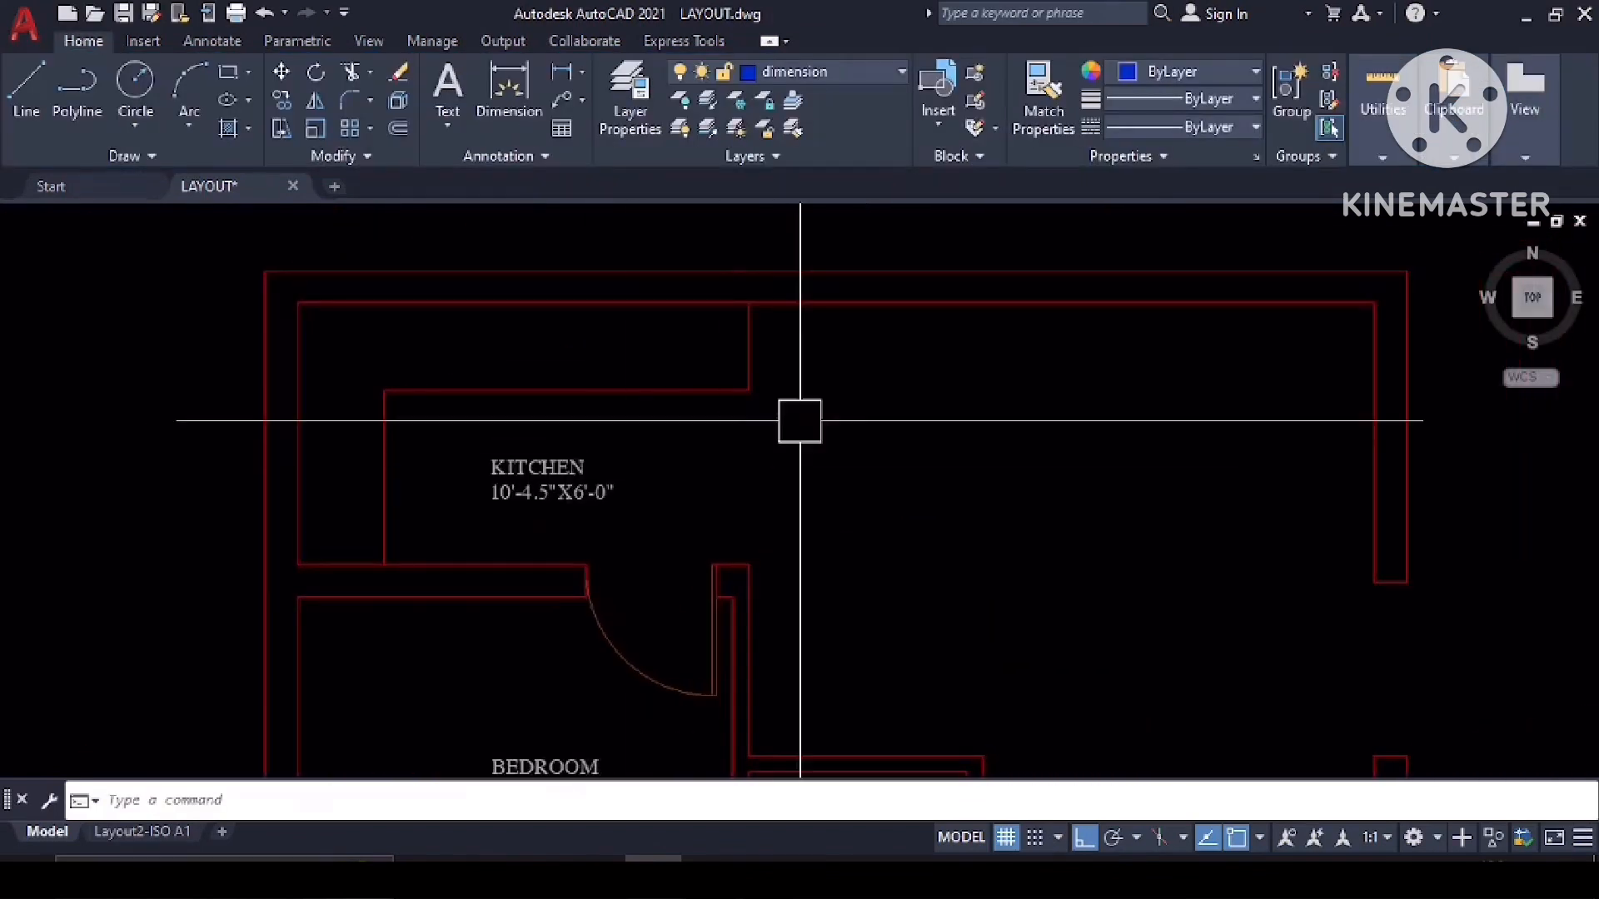
middle_click_drag(799, 421, 810, 473)
middle_click_drag(369, 414, 427, 417)
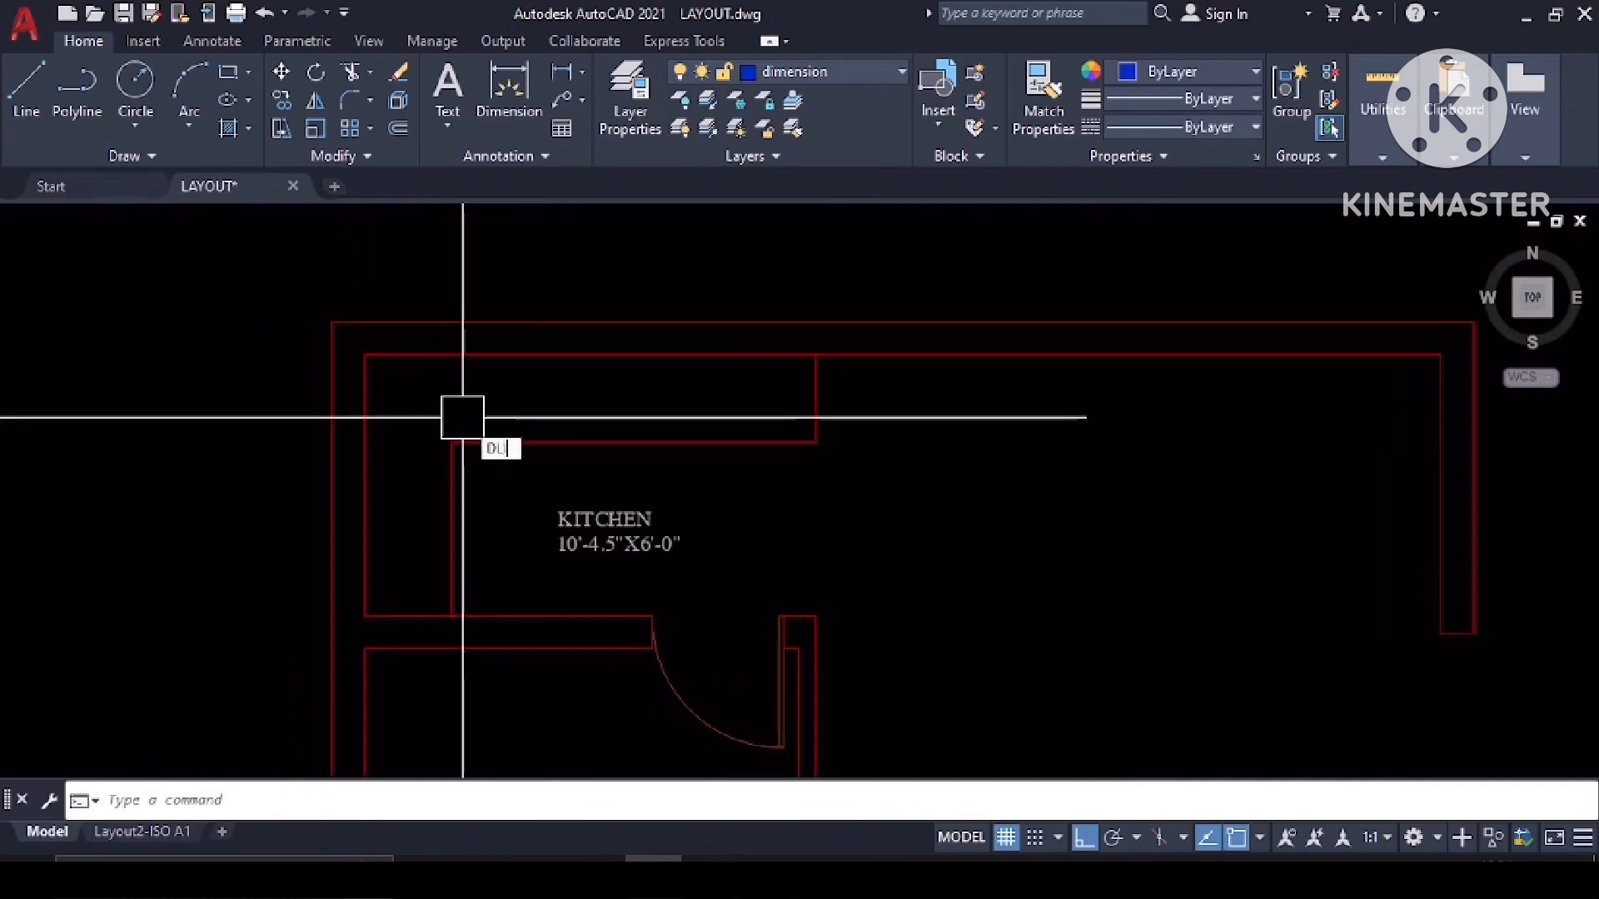
key("Return")
scroll(816, 375, "up", 5)
left_click(819, 301)
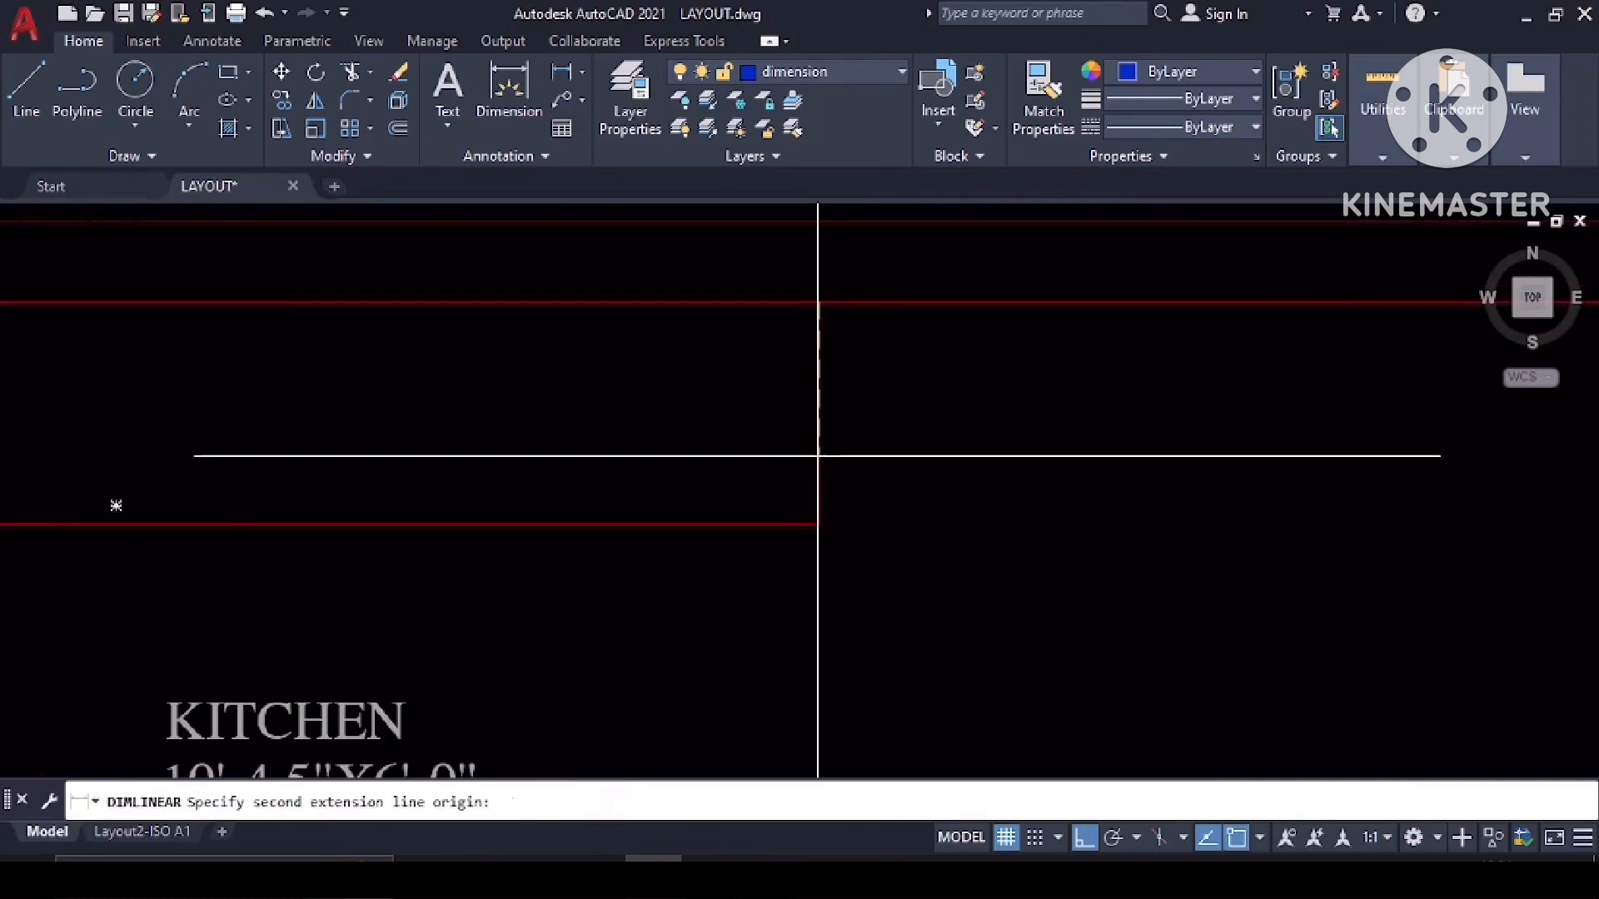
left_click(820, 525)
scroll(791, 425, "up", 3)
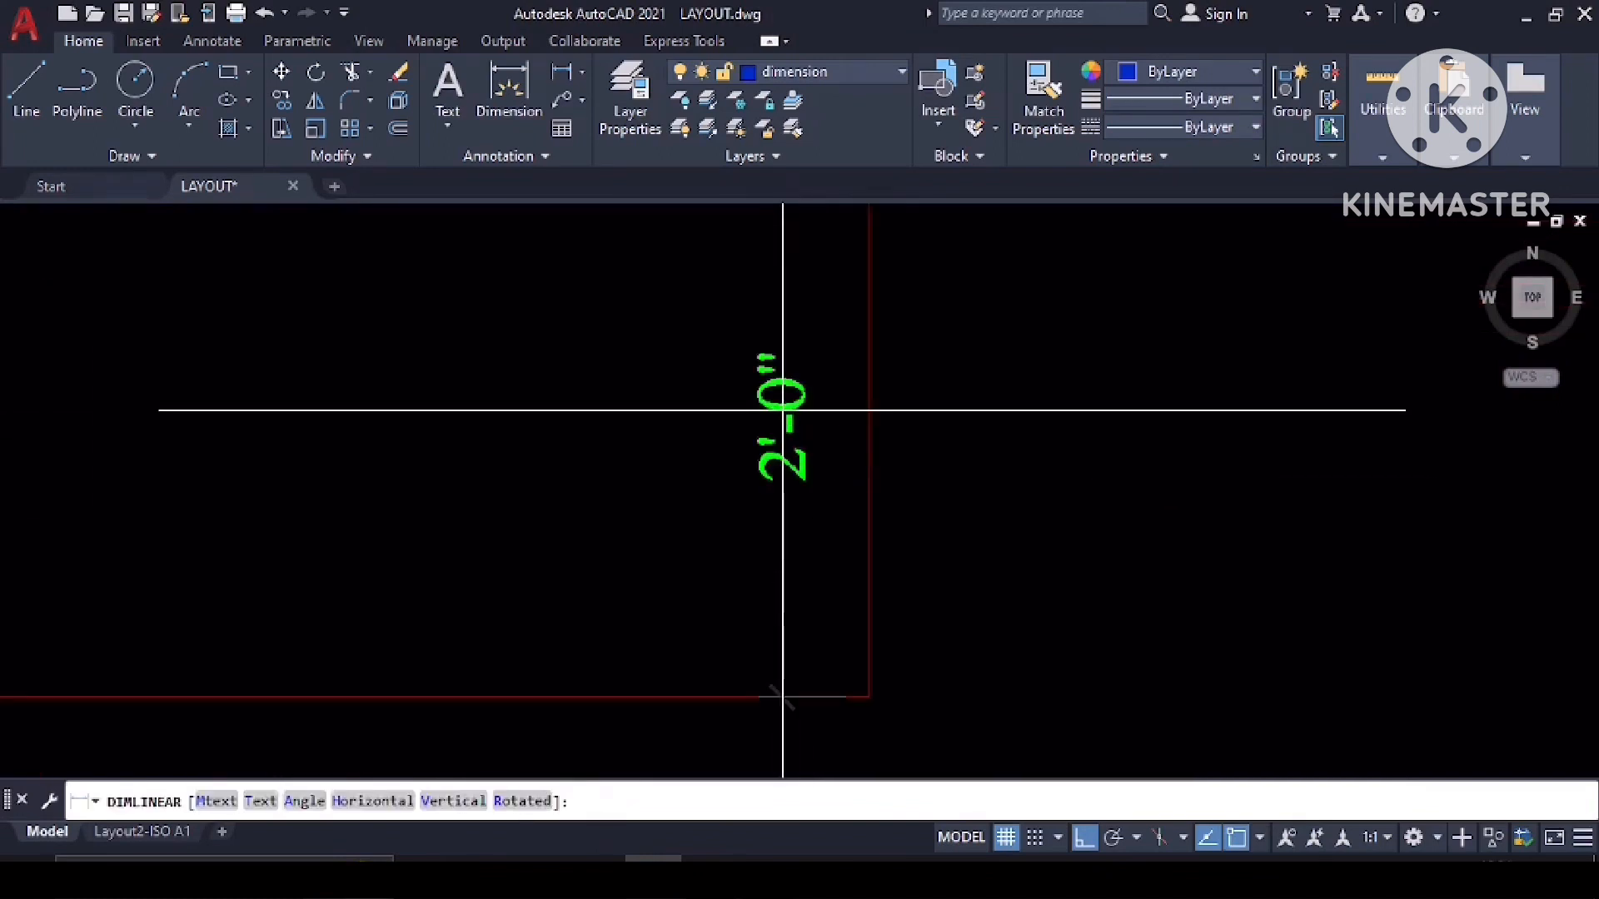
left_click(783, 412)
Measure the open area's width from the toilet's outer wall face to the right exterior wall with a linear dimension.
scroll(292, 545, "down", 2)
scroll(379, 533, "down", 2)
mouse_move(389, 522)
middle_mouse_down()
mouse_move(514, 461)
mouse_move(621, 335)
middle_mouse_up()
scroll(286, 490, "down", 4)
middle_click_drag(550, 600, 561, 483)
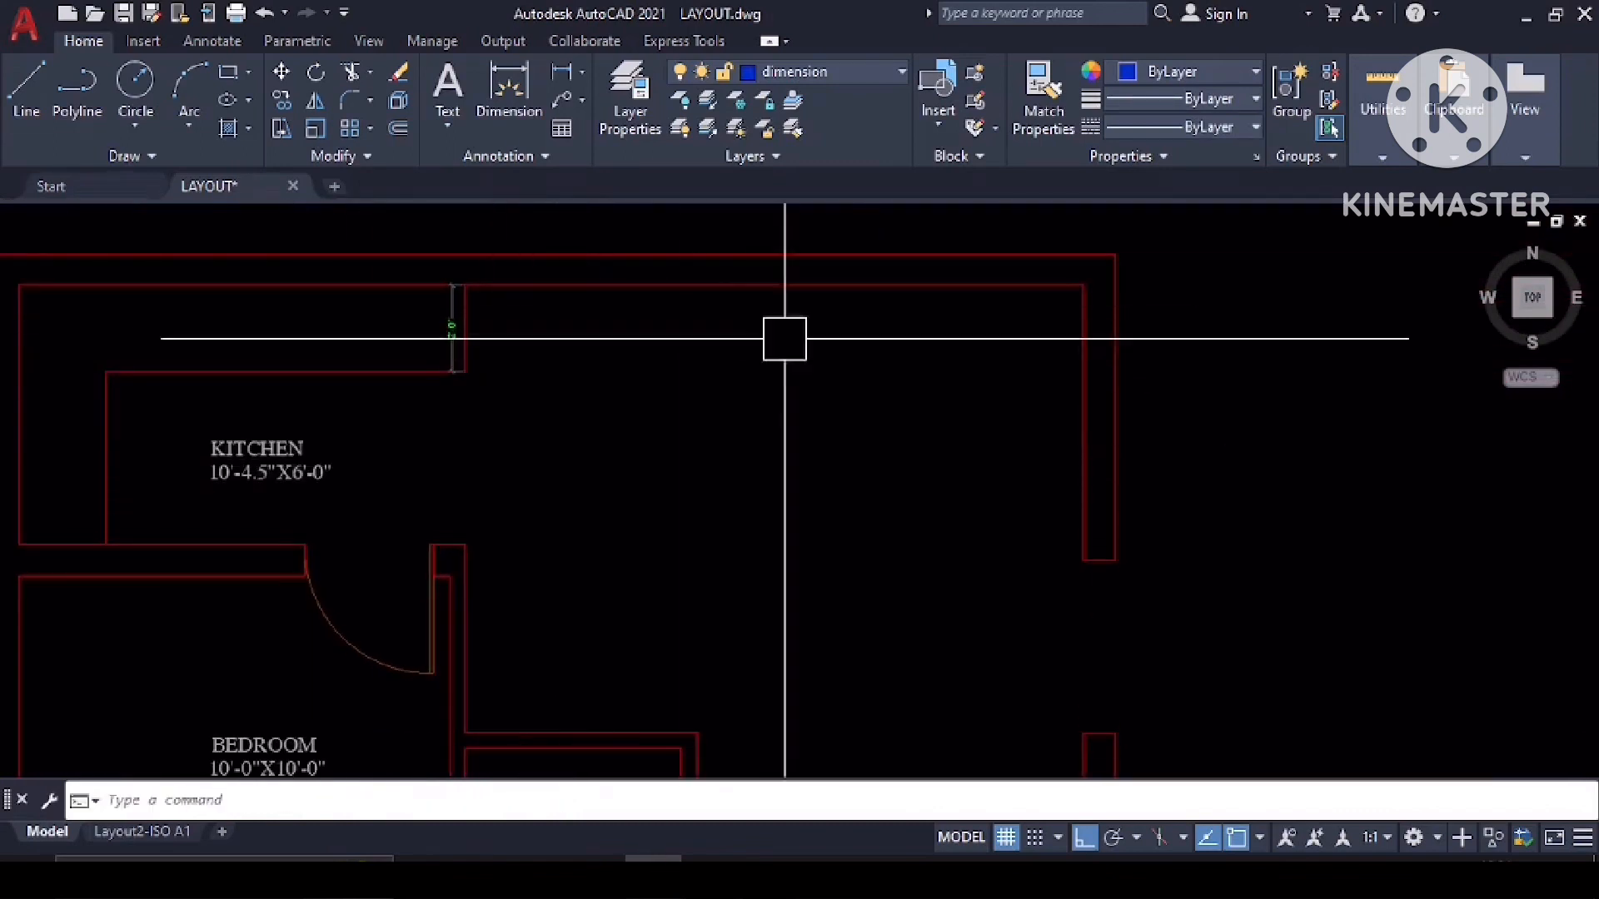
mouse_move(780, 542)
middle_mouse_down()
mouse_move(757, 503)
mouse_move(680, 516)
middle_mouse_up()
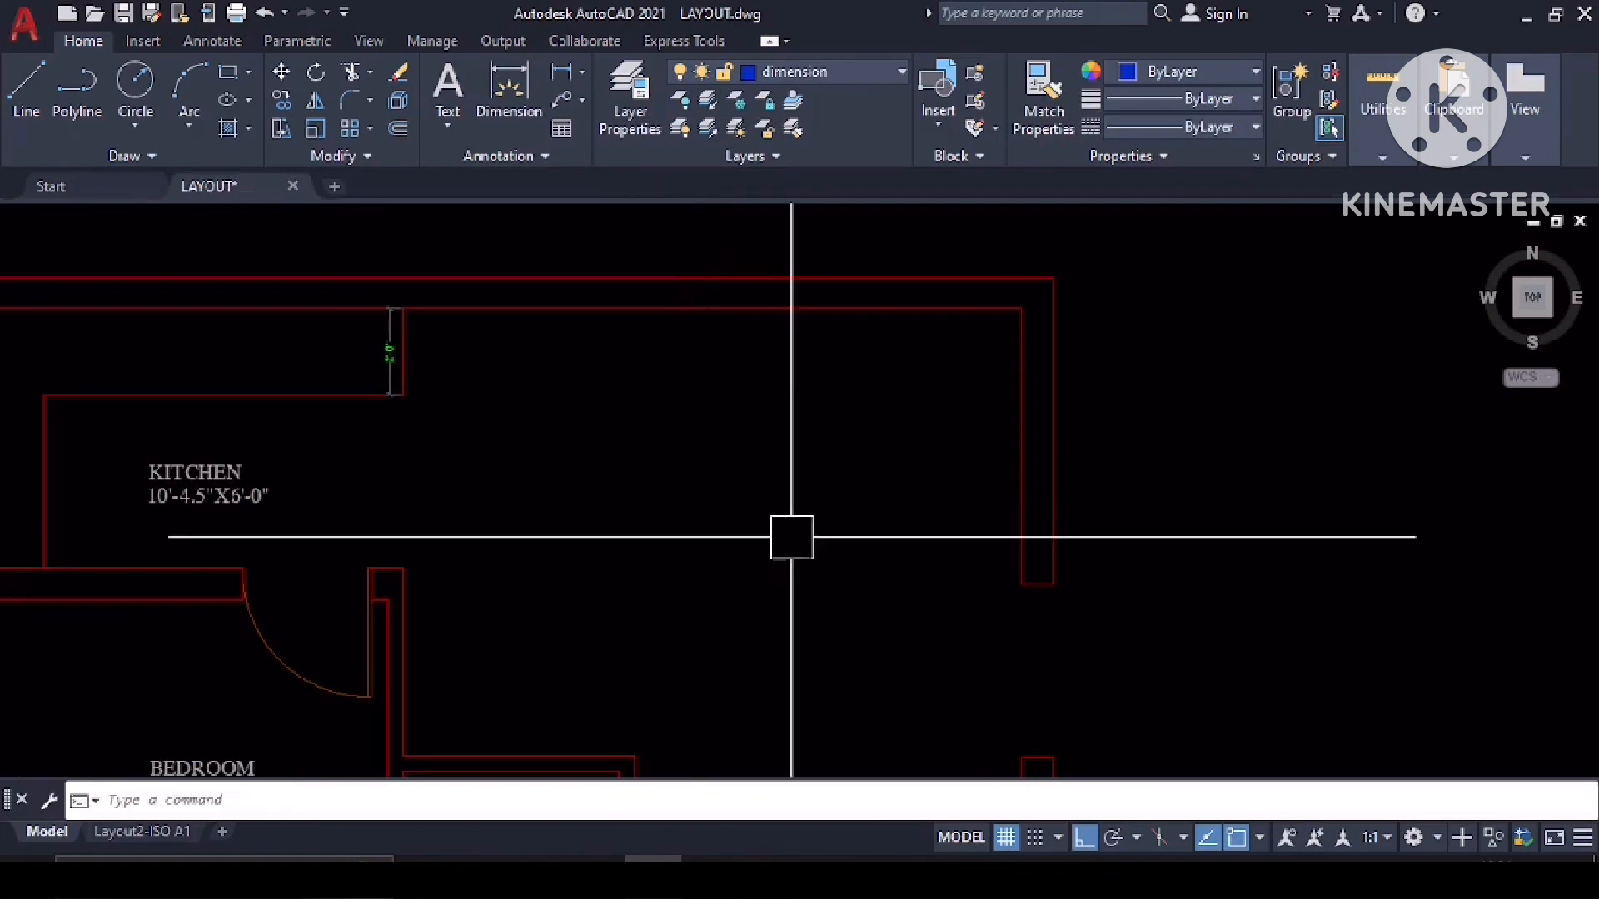
middle_click_drag(788, 536, 706, 314)
middle_click_drag(641, 579, 647, 441)
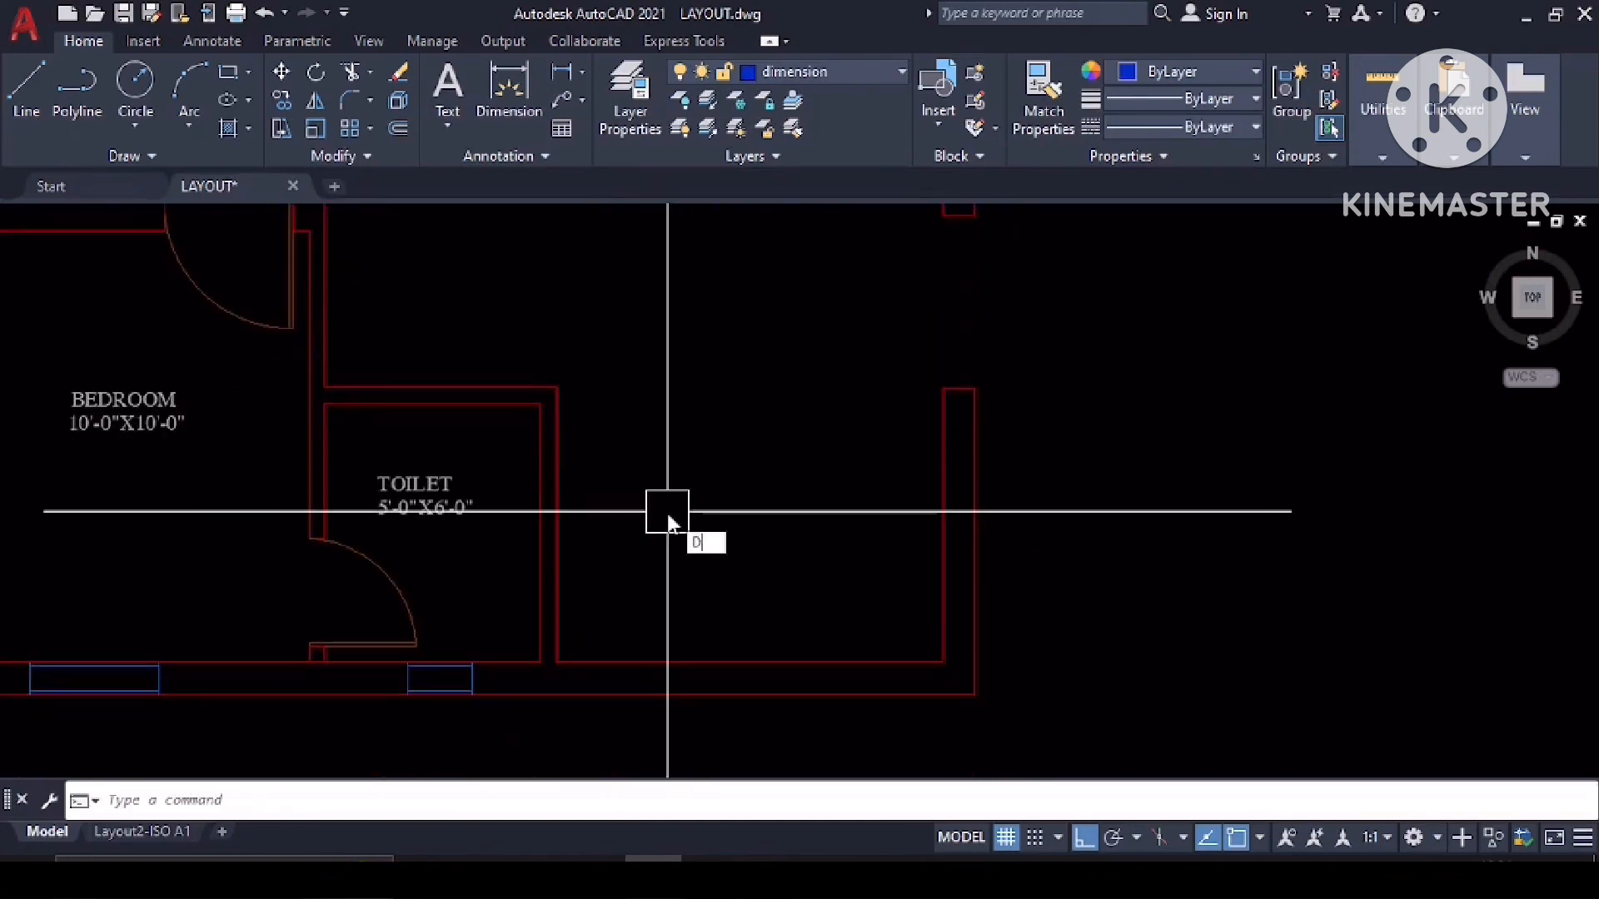
type("LI")
key("Return")
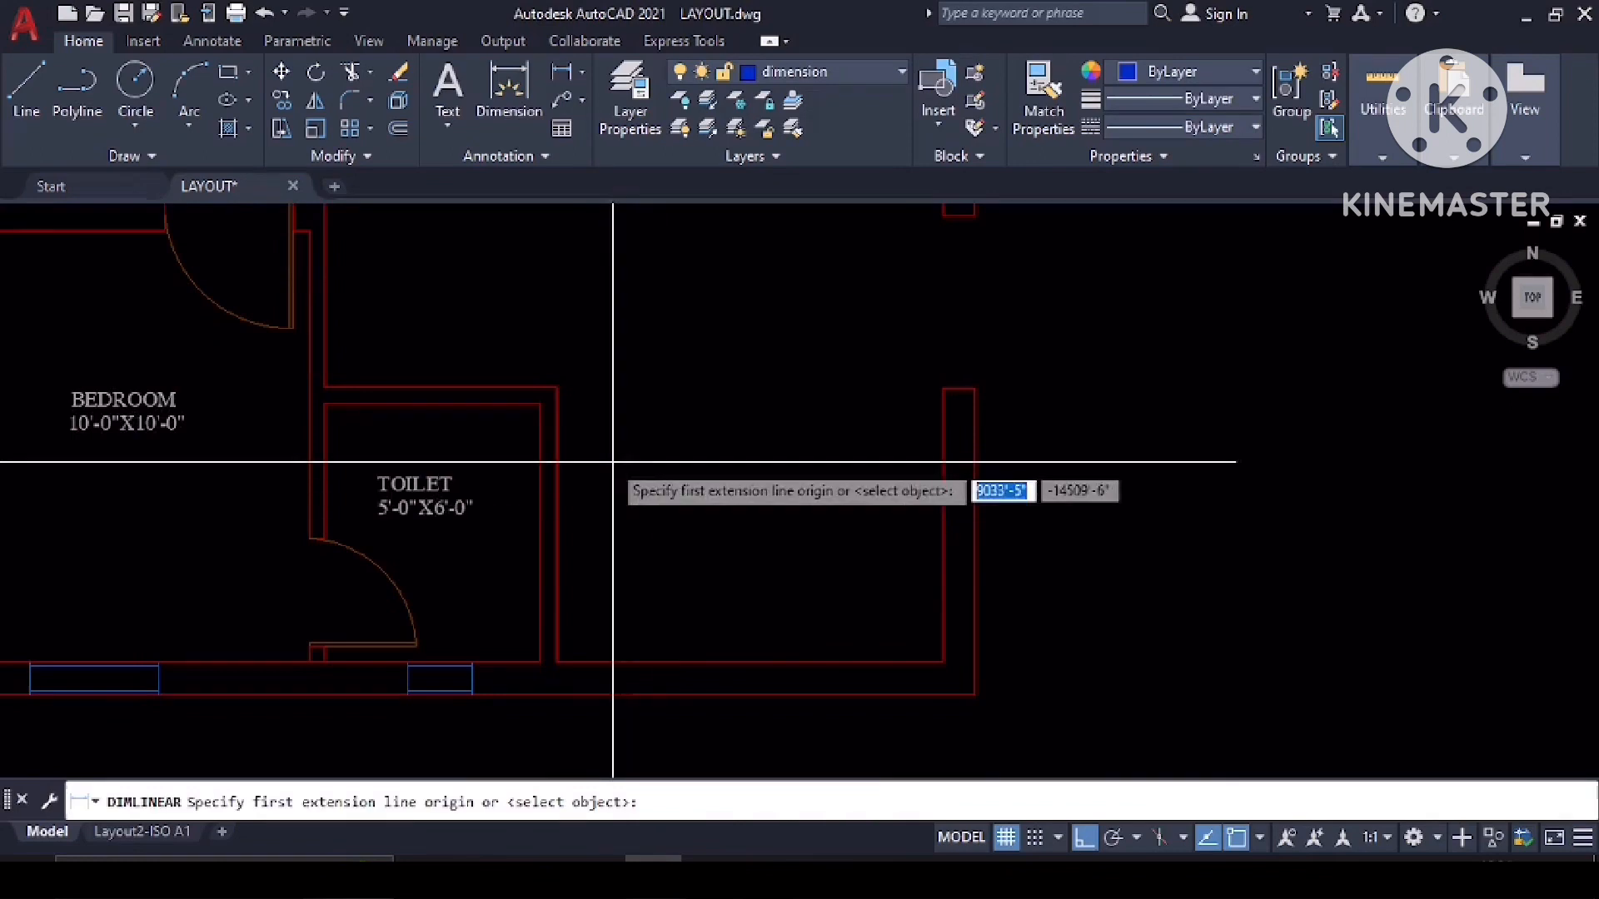
left_click(556, 394)
left_click(941, 392)
scroll(782, 392, "up", 5)
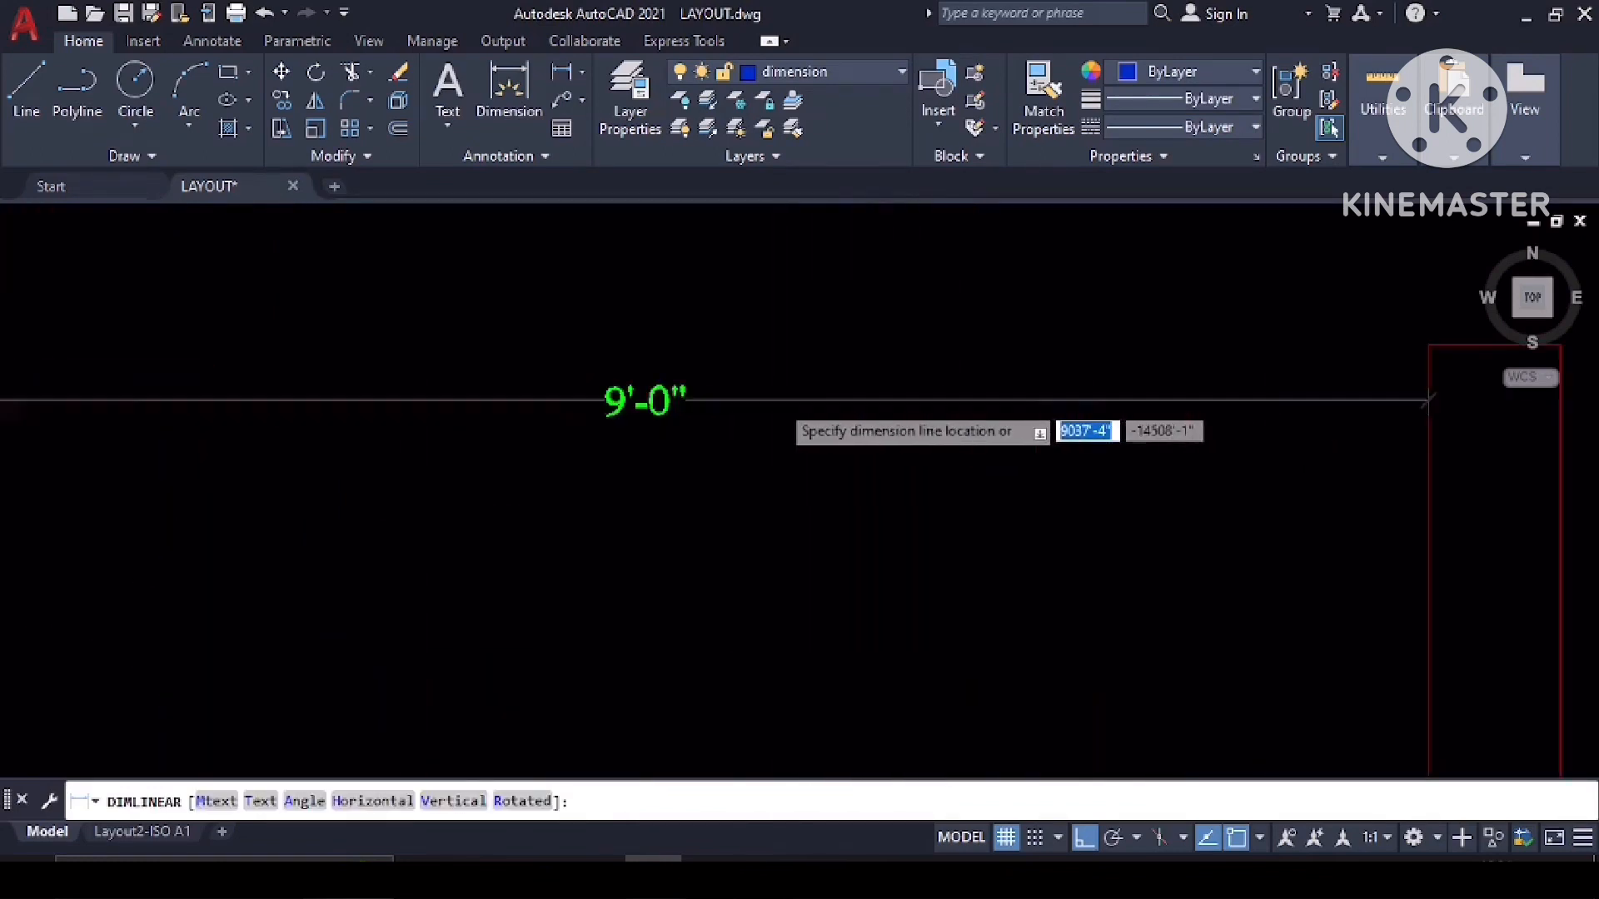
left_click(778, 400)
Measure the length of the toilet's right outer wall face with a linear dimension, without placing it.
scroll(646, 464, "down", 5)
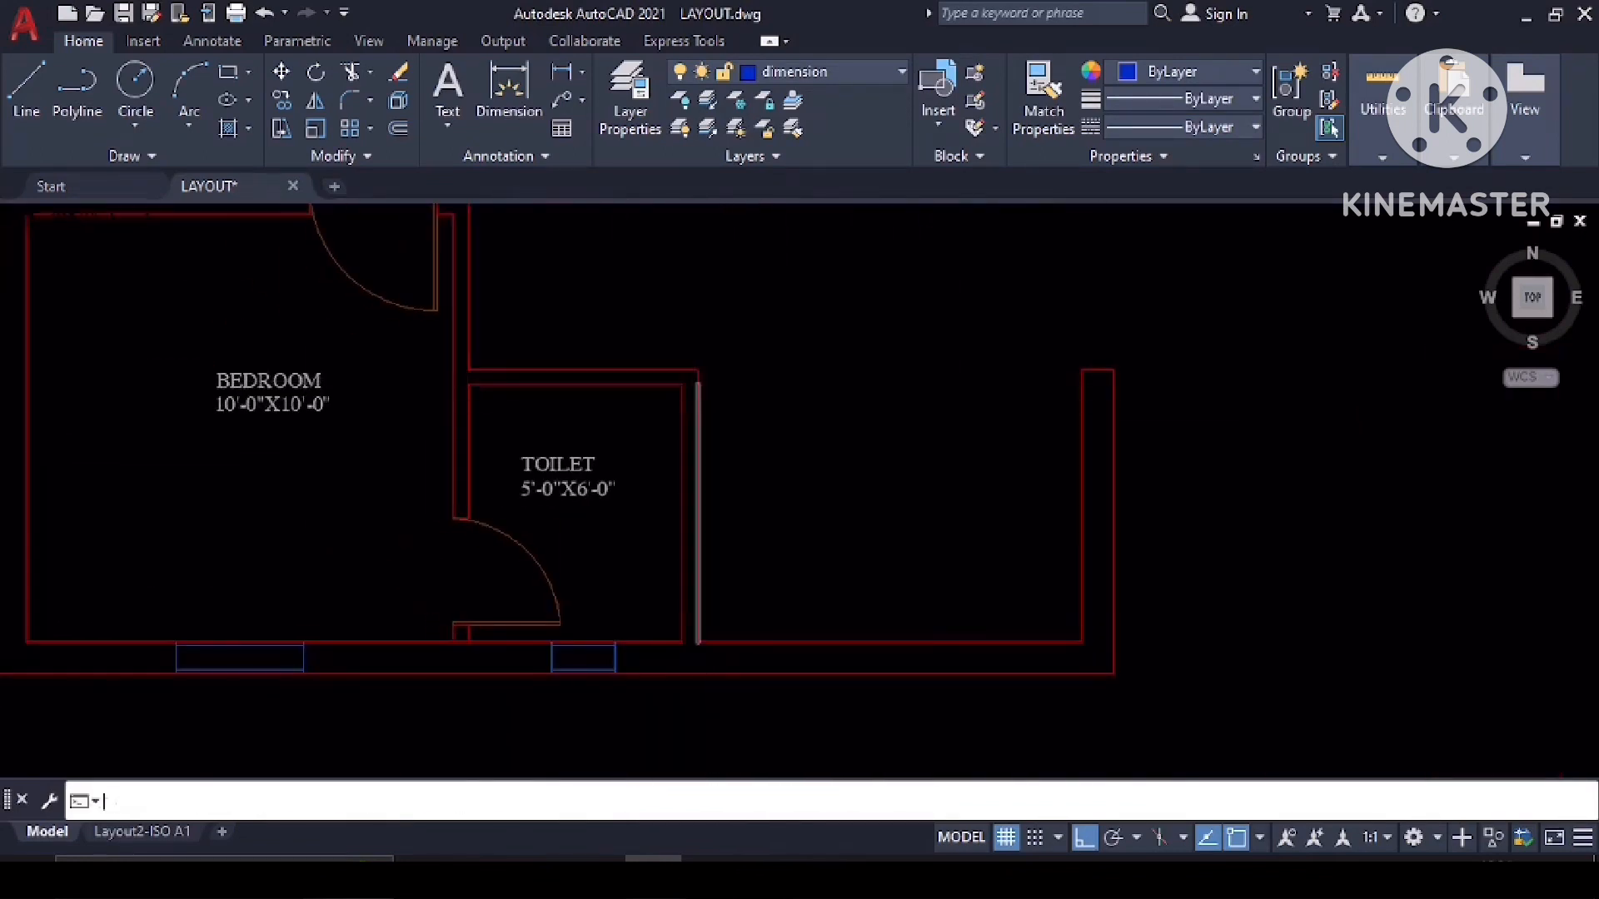
key("Return")
left_click(699, 370)
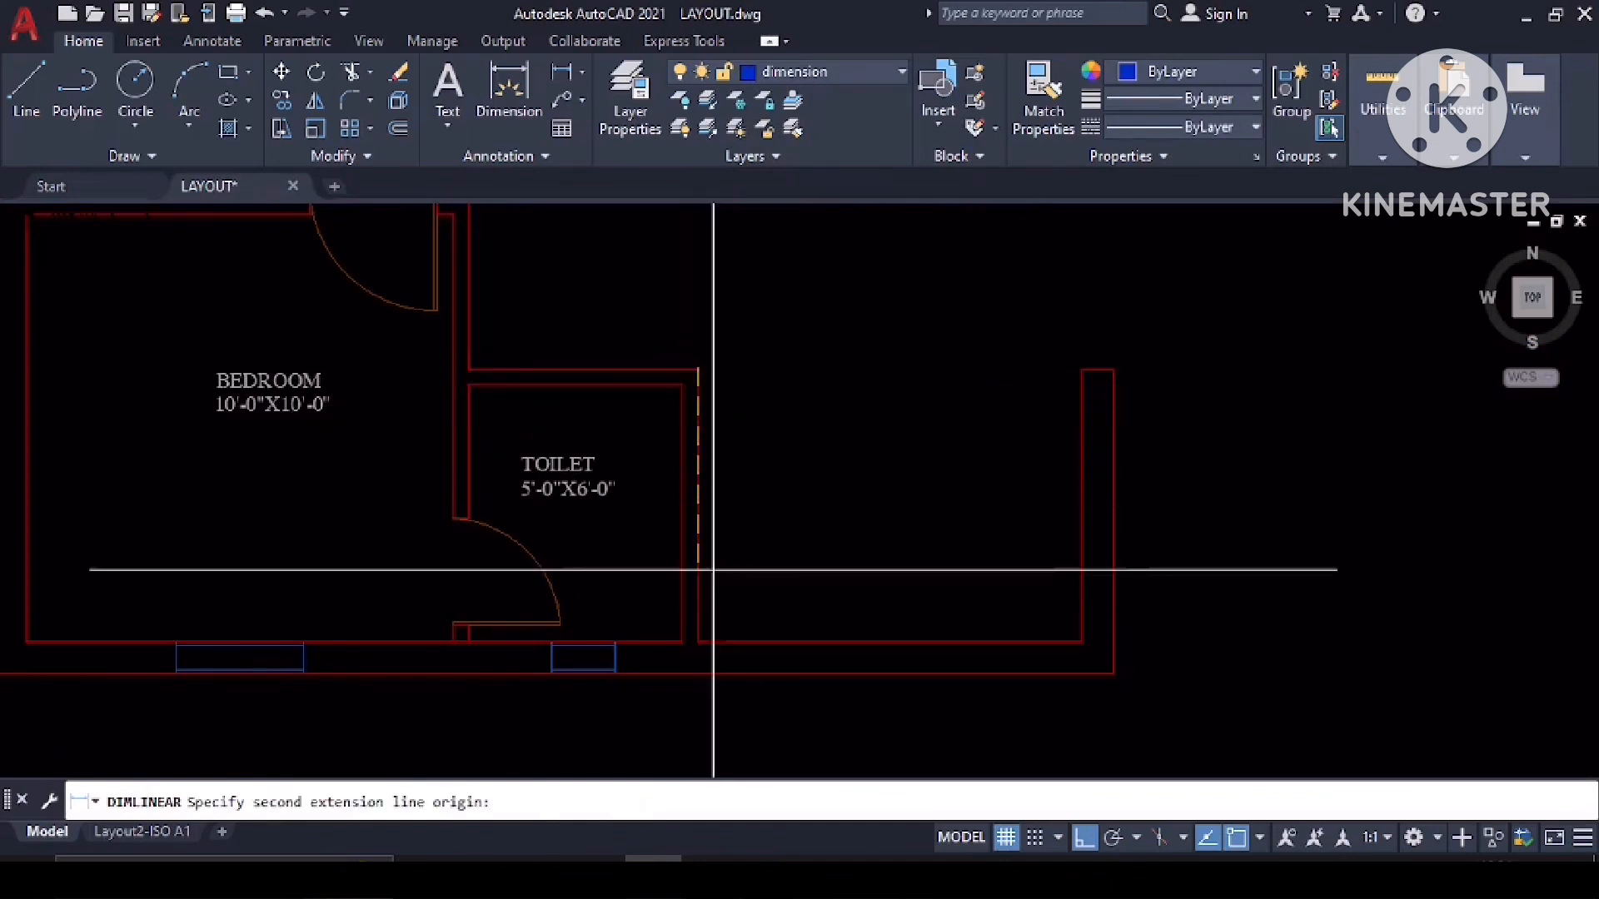
left_click(699, 641)
scroll(730, 513, "up", 5)
scroll(731, 512, "down", 4)
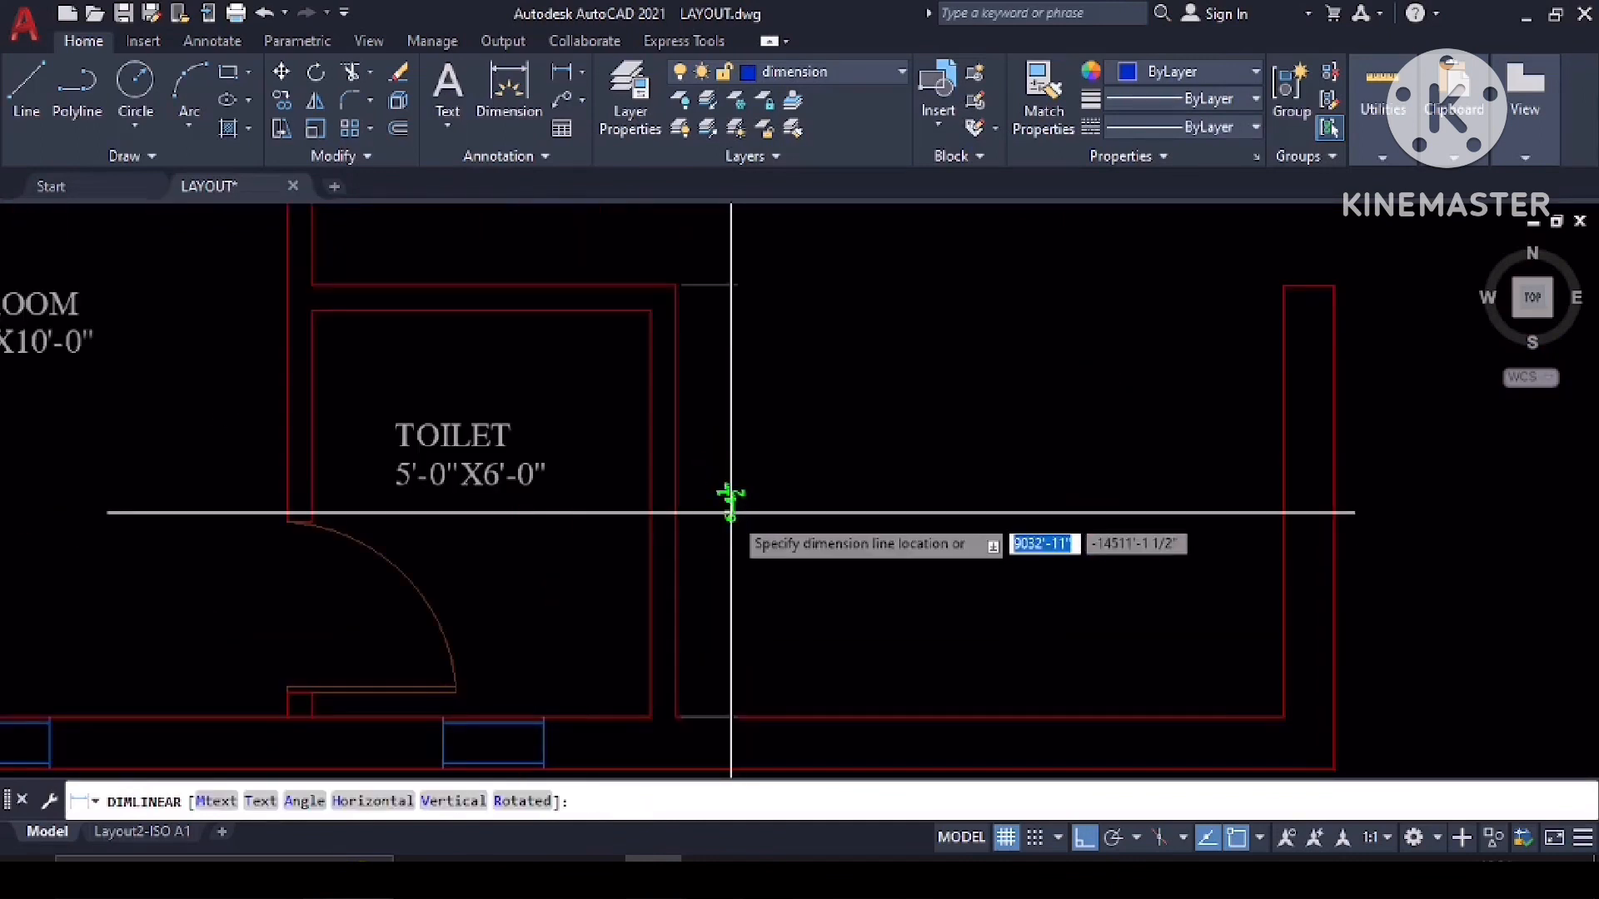
key("Escape")
Copy the toilet's room label horizontally into the open area to its right.
middle_click_drag(730, 513, 671, 632)
scroll(673, 625, "down", 5)
scroll(575, 607, "up", 4)
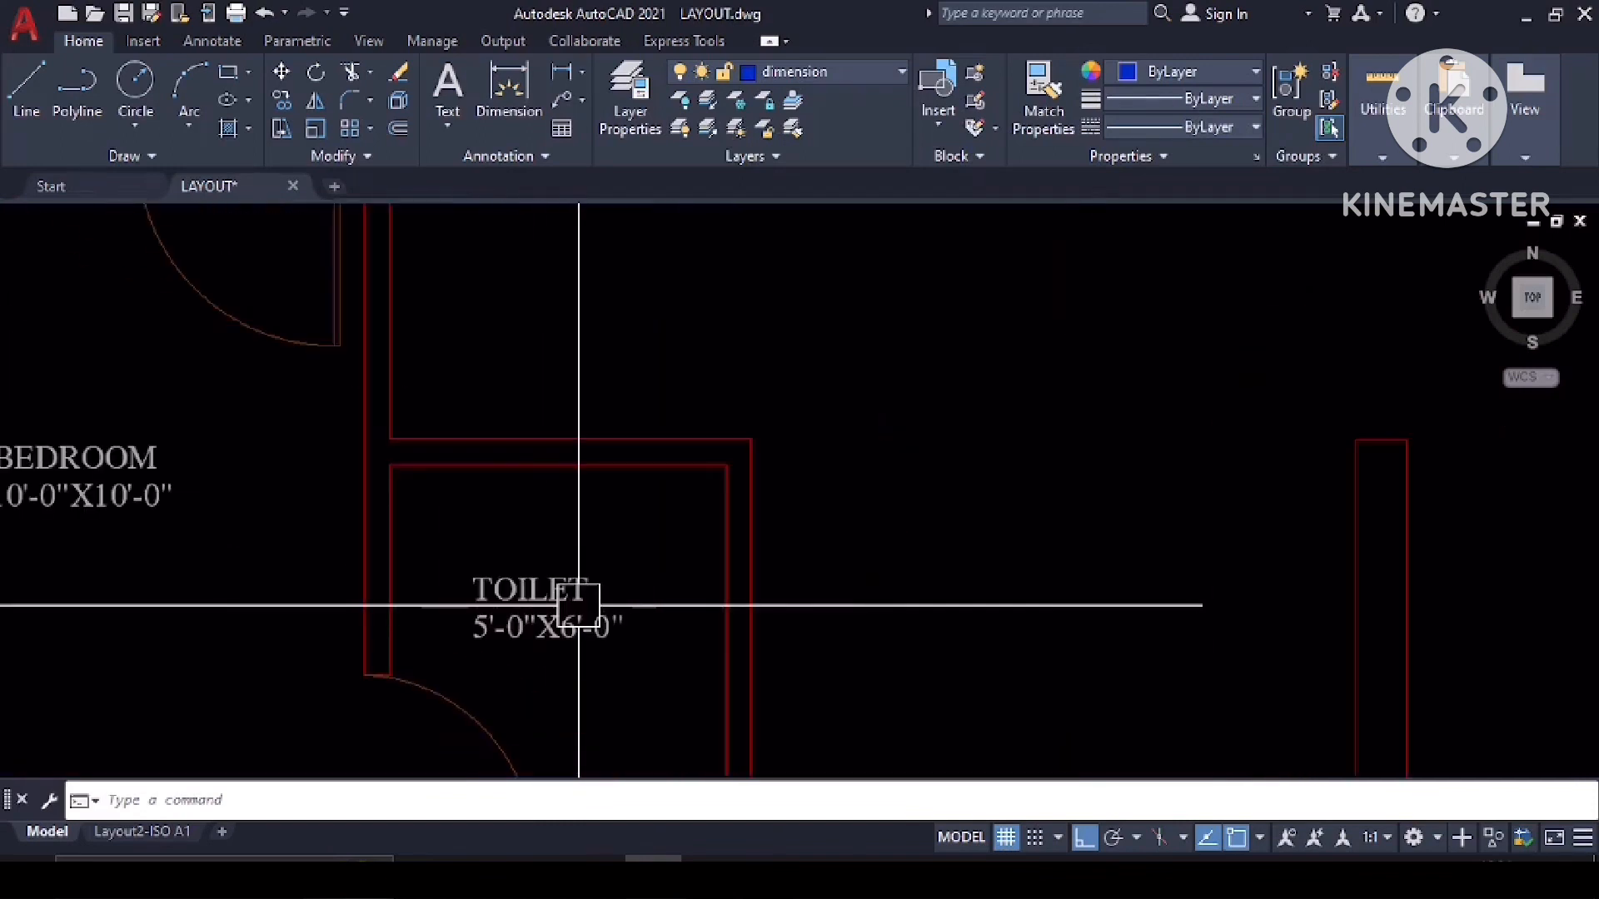
left_click(575, 607)
right_click(578, 607)
left_click(726, 484)
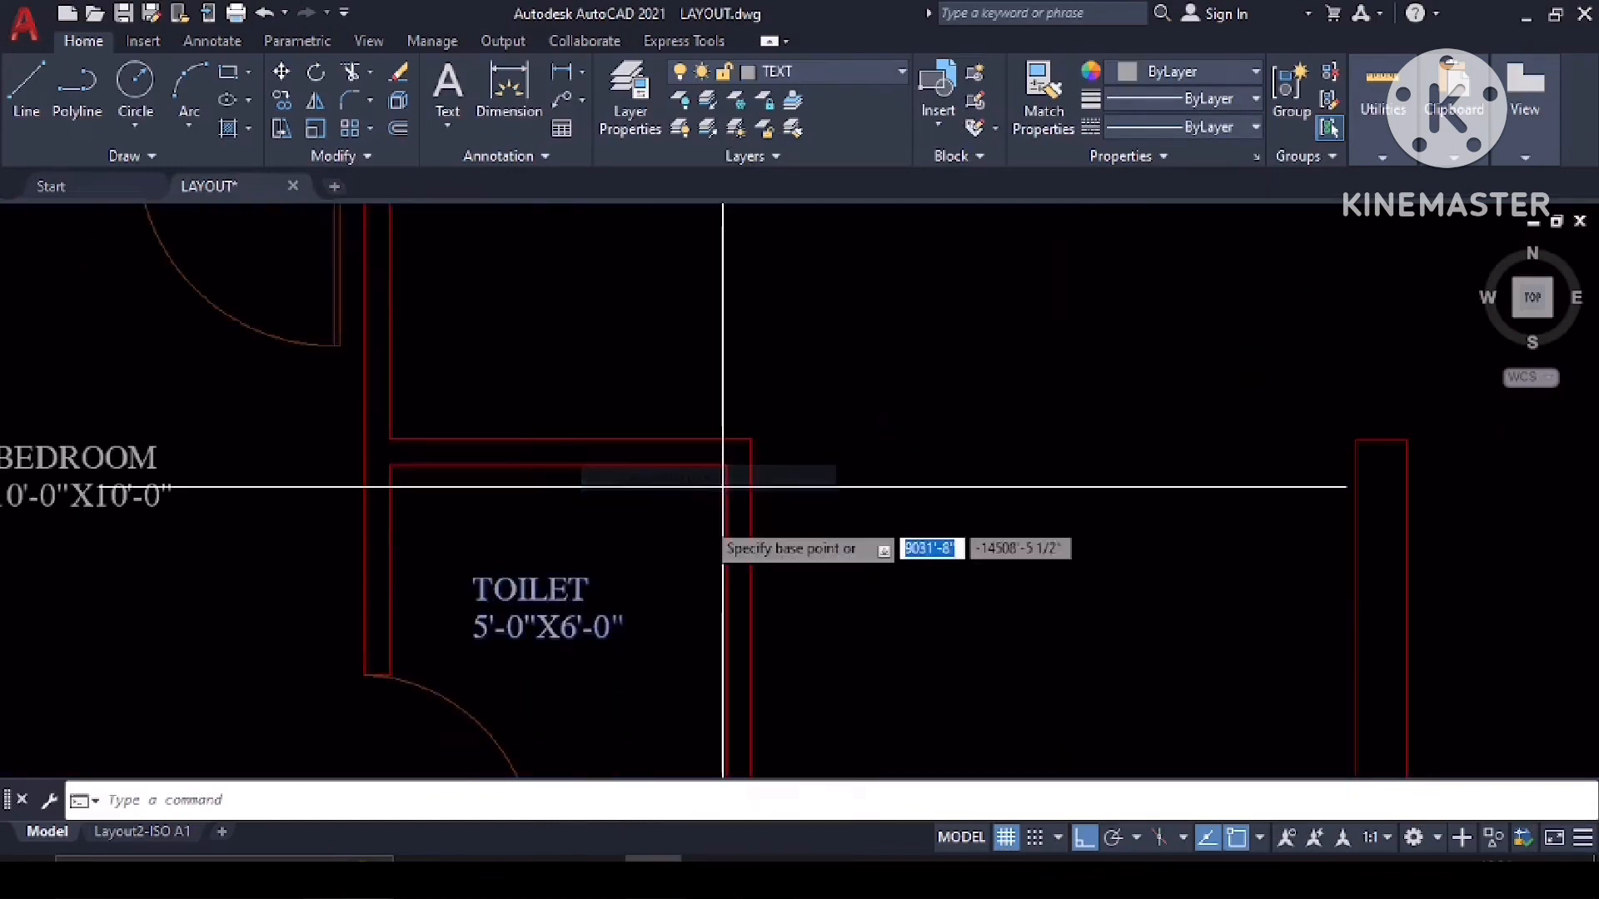
left_click(564, 632)
scroll(834, 596, "down", 2)
middle_click_drag(835, 597, 612, 598)
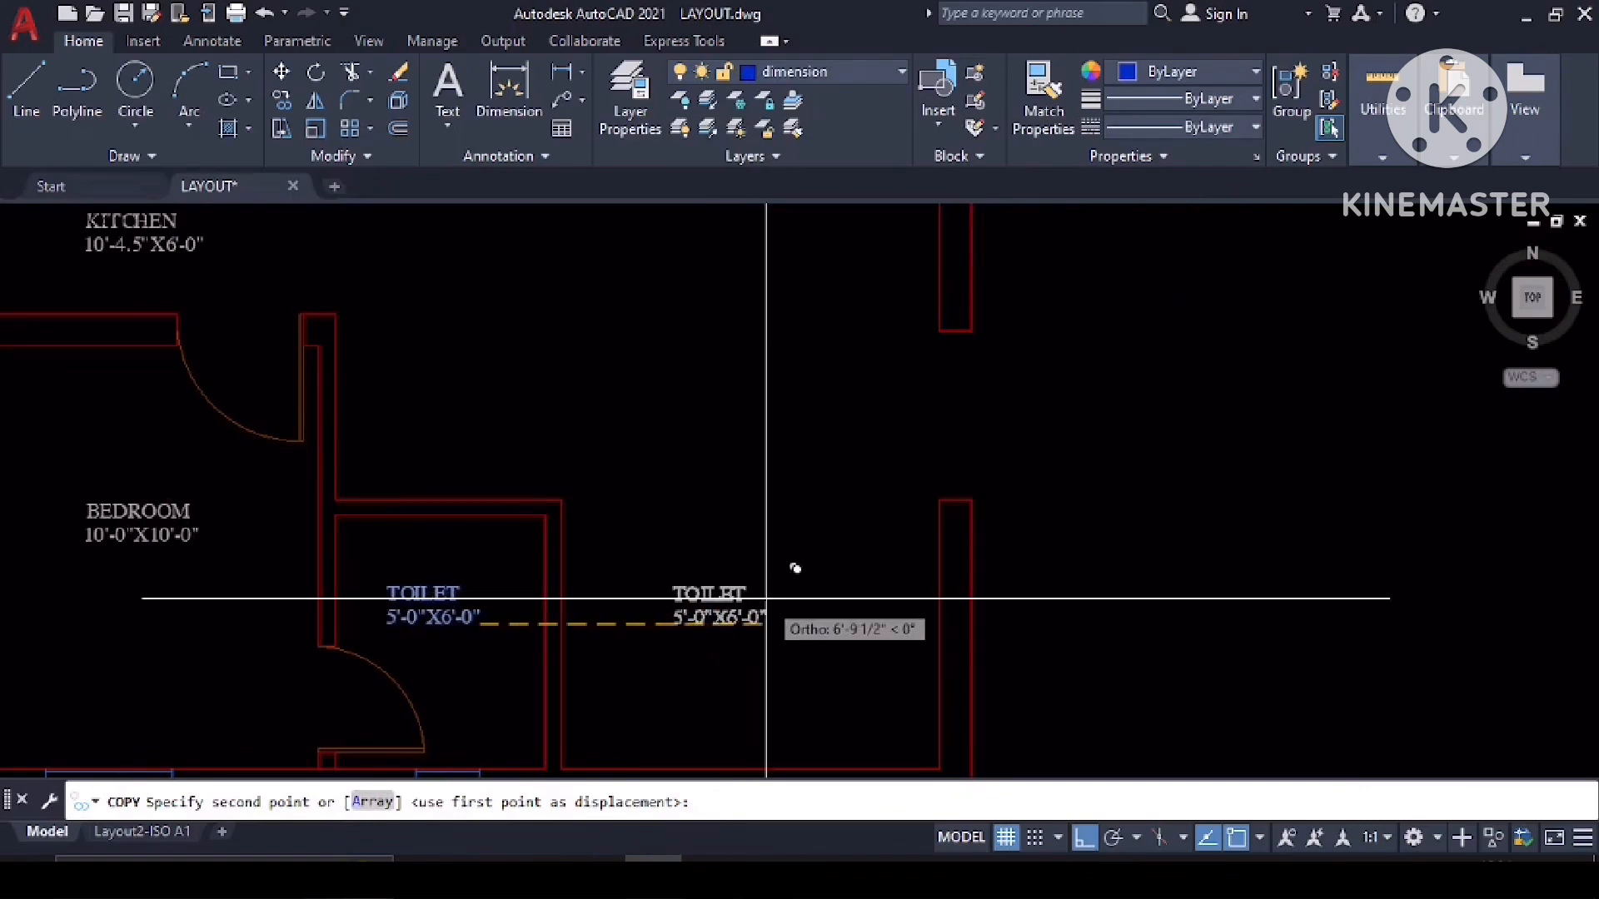
middle_click_drag(925, 510, 973, 377)
Change the copied label's text to LIVING ROOM and remove its size line.
scroll(733, 632, "up", 3)
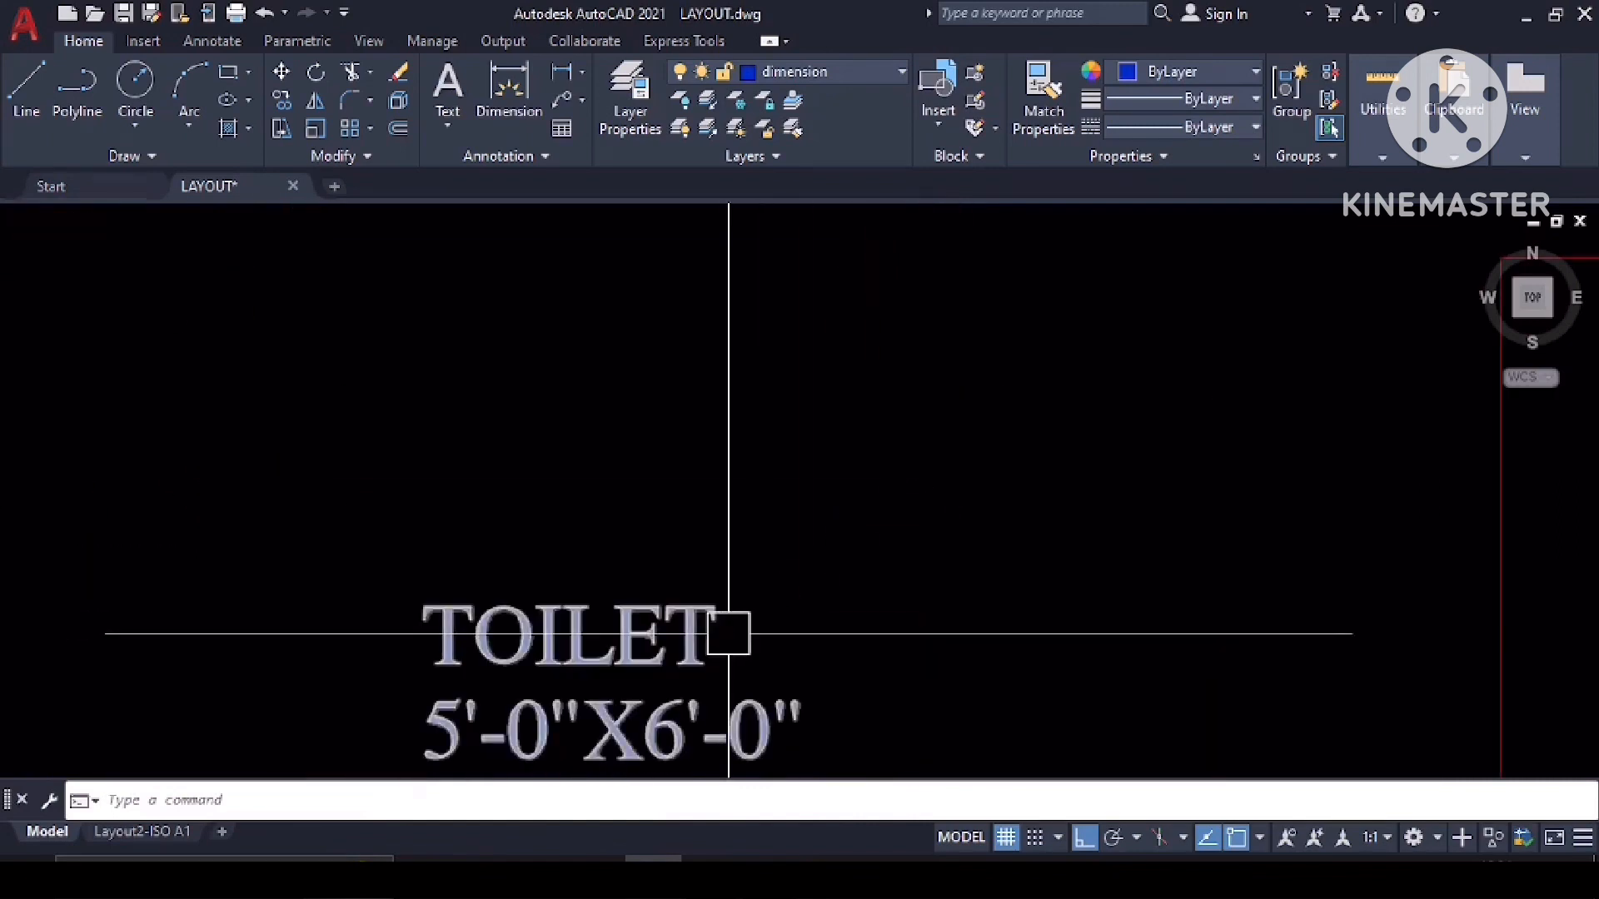
double_click(432, 639)
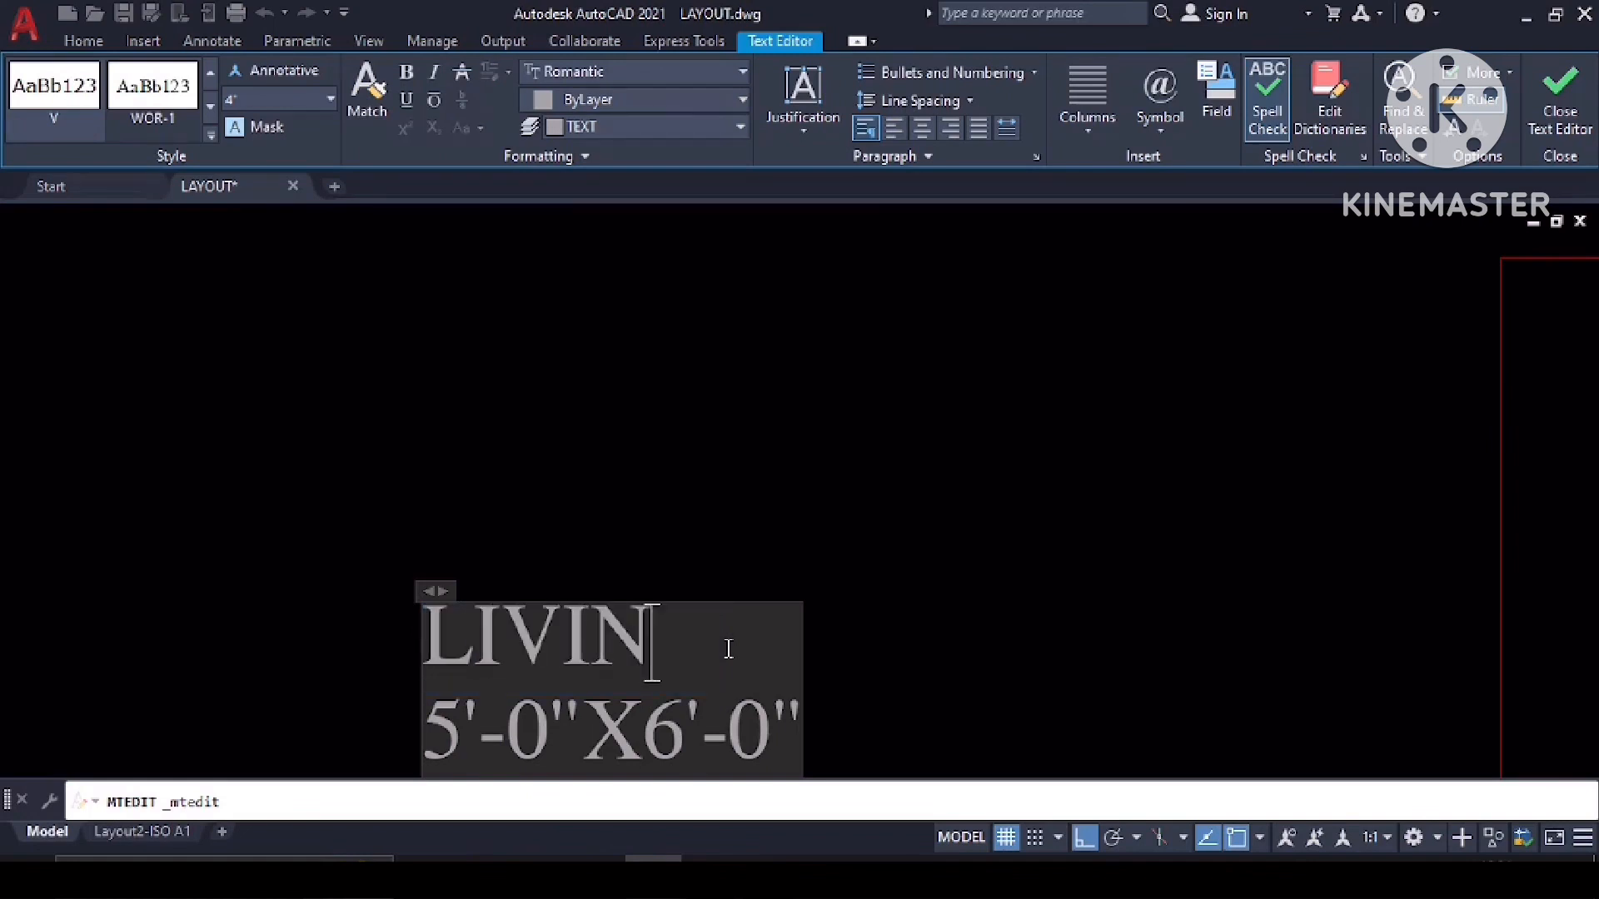
type("LIVING ROOM")
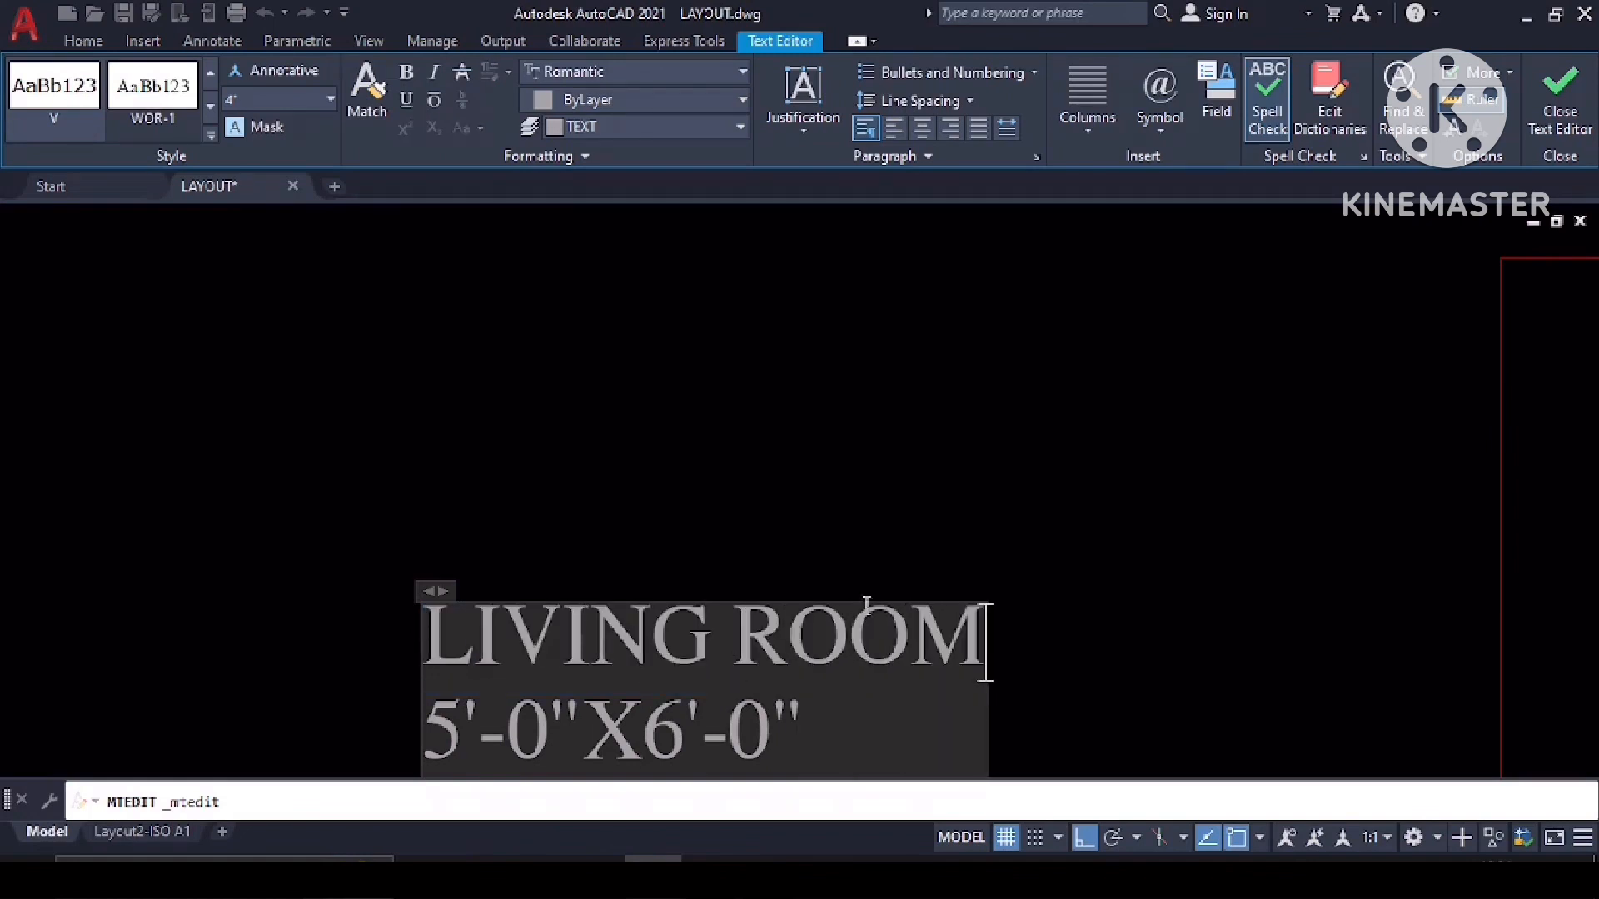
left_click(848, 702)
scroll(833, 666, "down", 4)
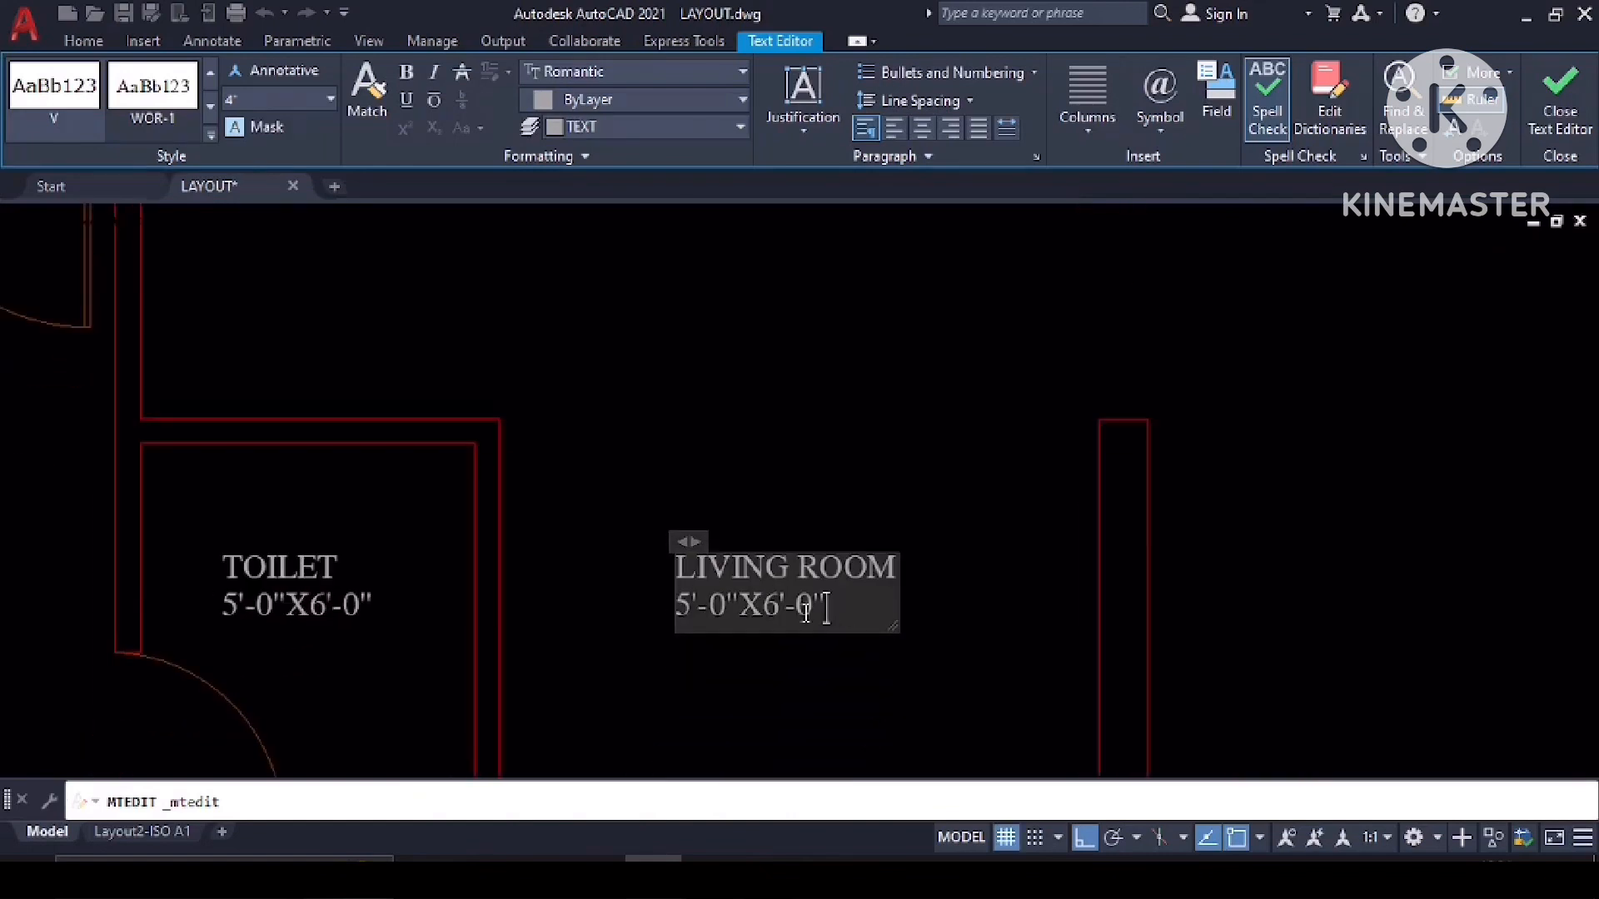
left_click(811, 477)
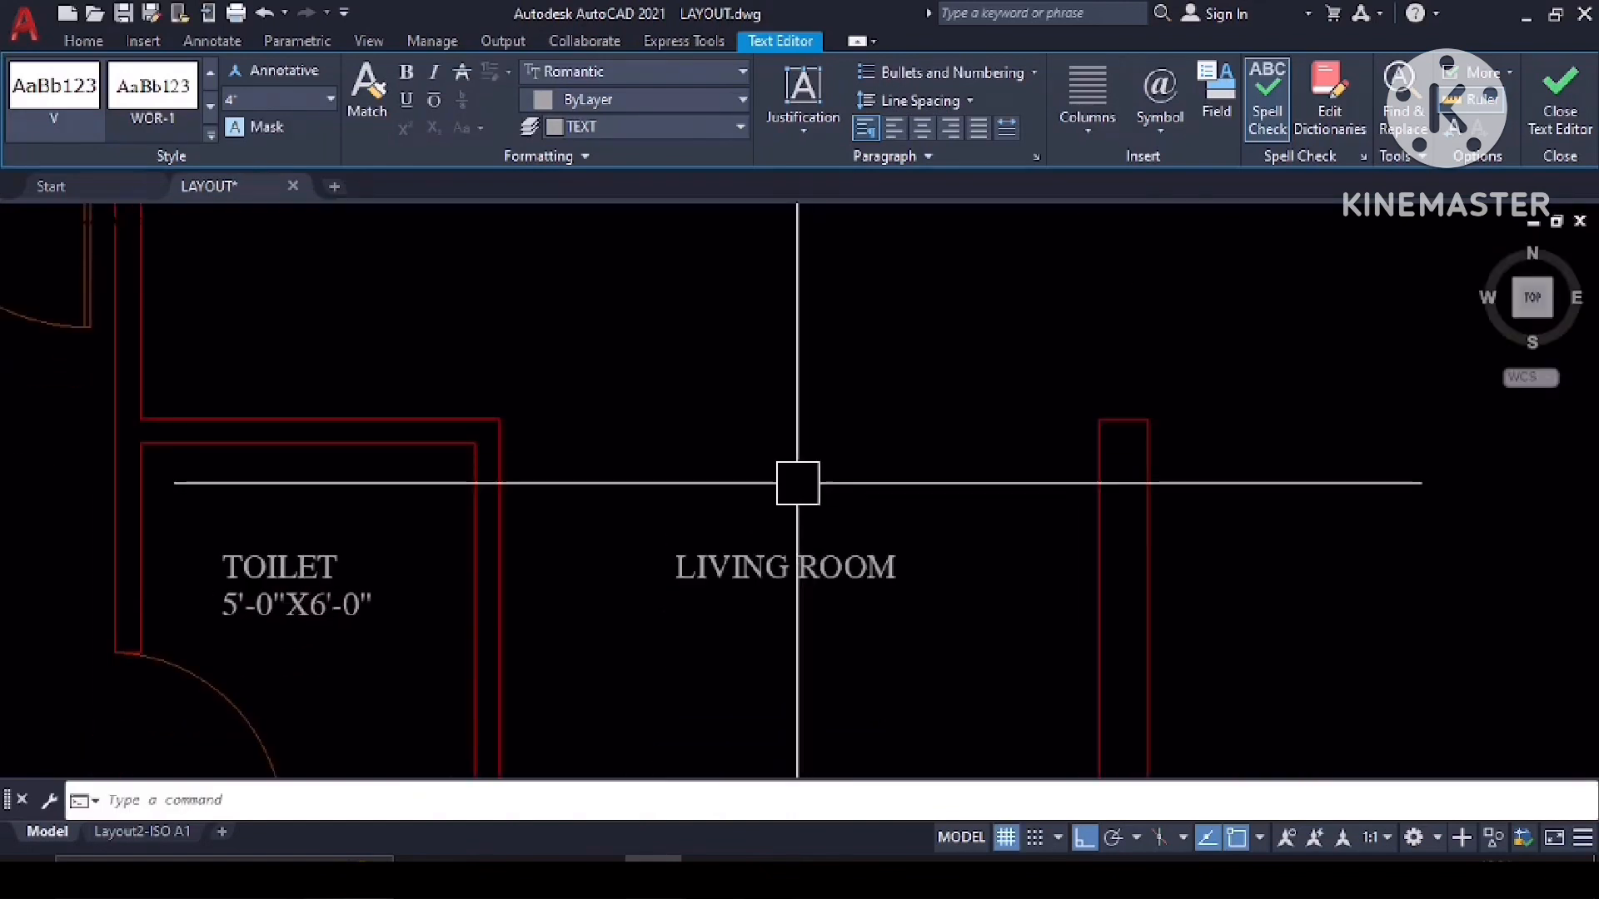
Copy the LIVING ROOM label to the open area right of the kitchen, with Ortho turned off.
mouse_move(766, 528)
middle_mouse_down()
mouse_move(815, 774)
mouse_move(797, 553)
middle_mouse_up()
left_click(814, 614)
right_click(814, 614)
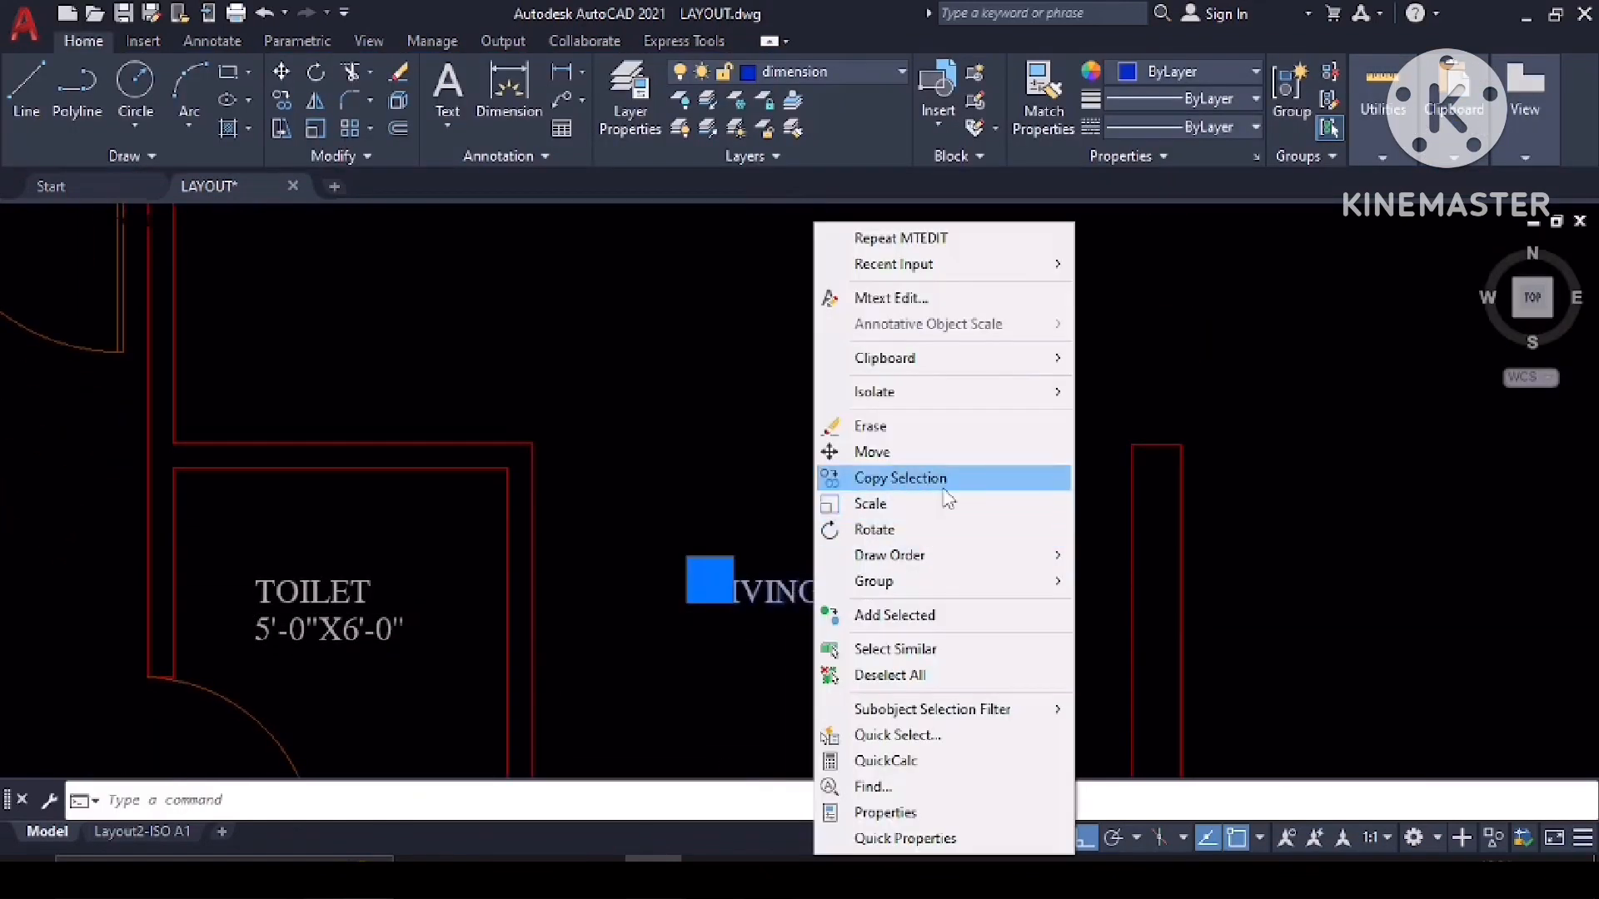
left_click(941, 474)
left_click(829, 625)
middle_click_drag(754, 419, 764, 701)
scroll(642, 471, "down", 2)
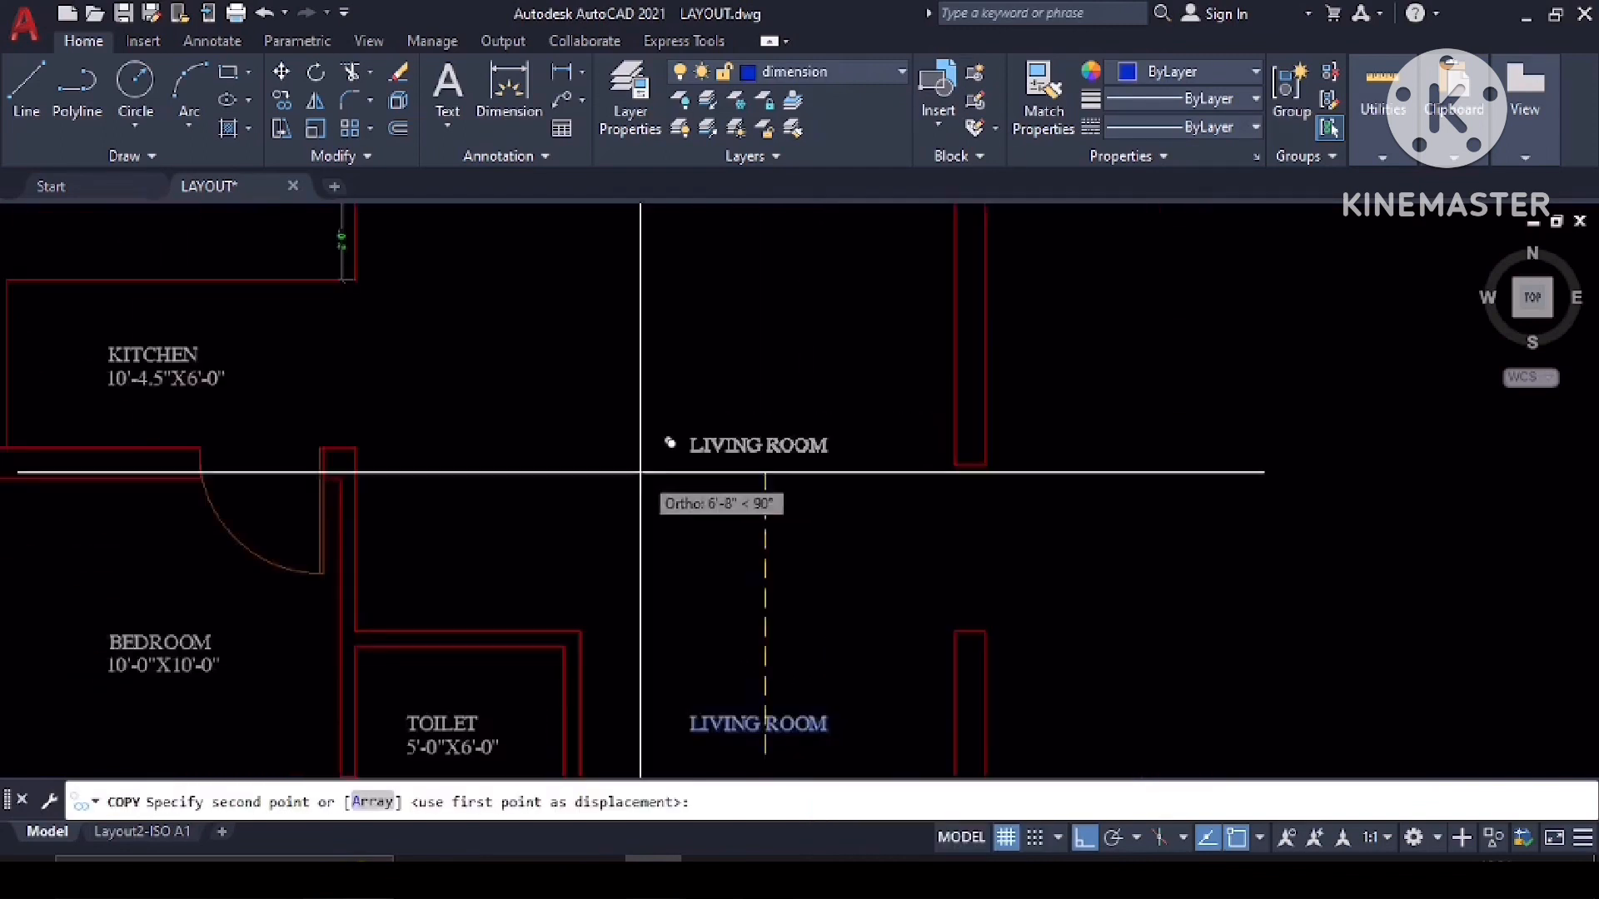
middle_click_drag(634, 480, 755, 626)
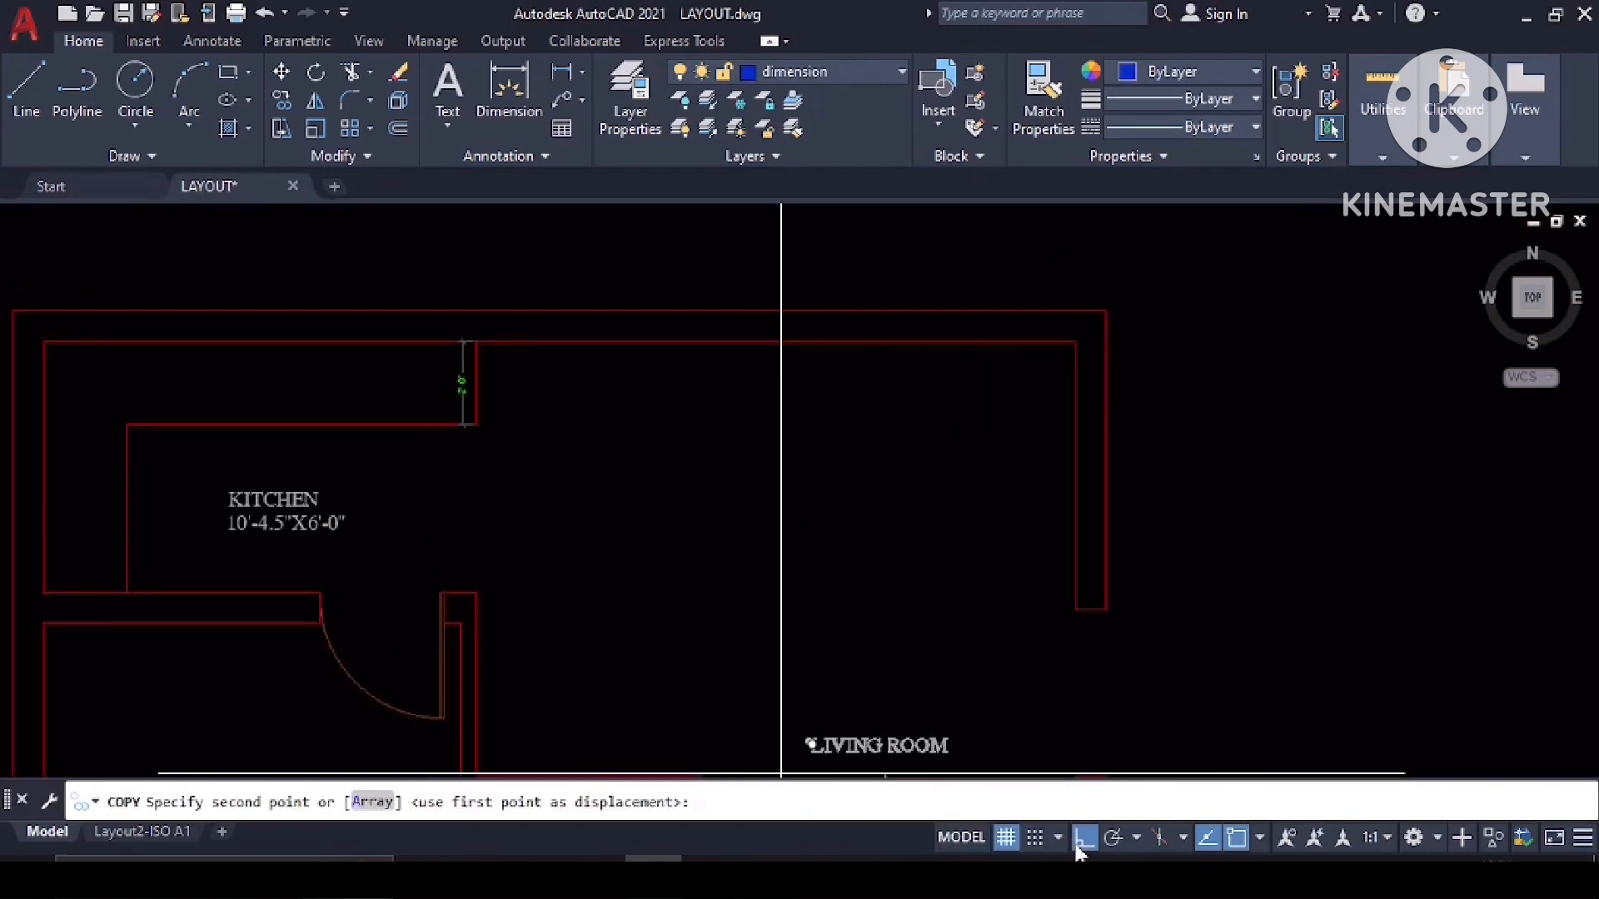
key("F8")
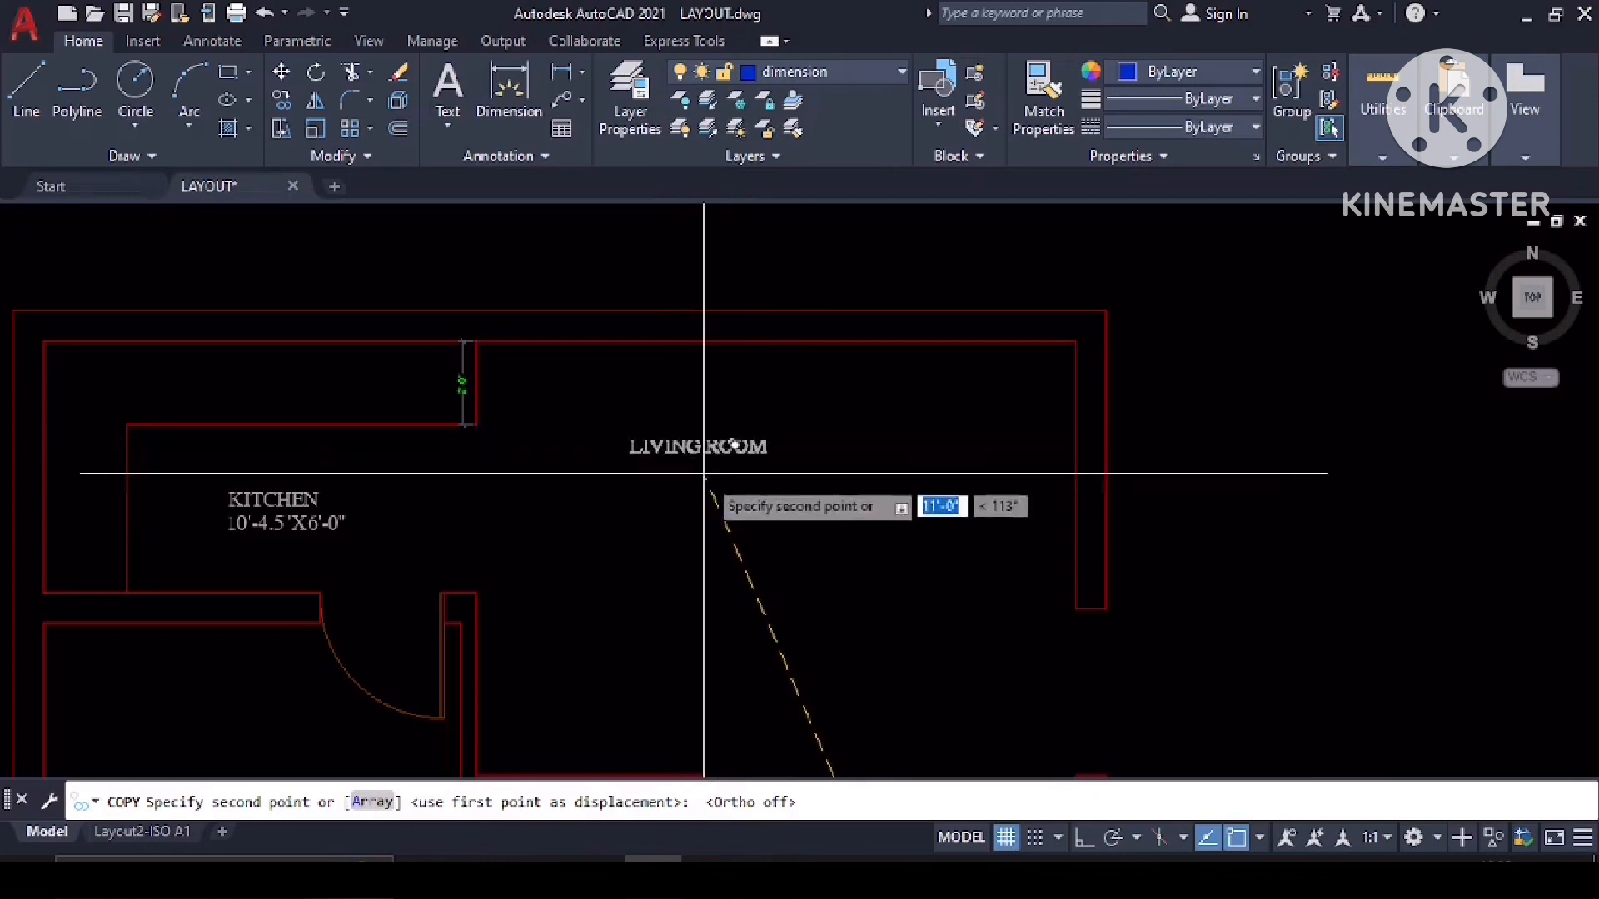
left_click(708, 452)
key("Return")
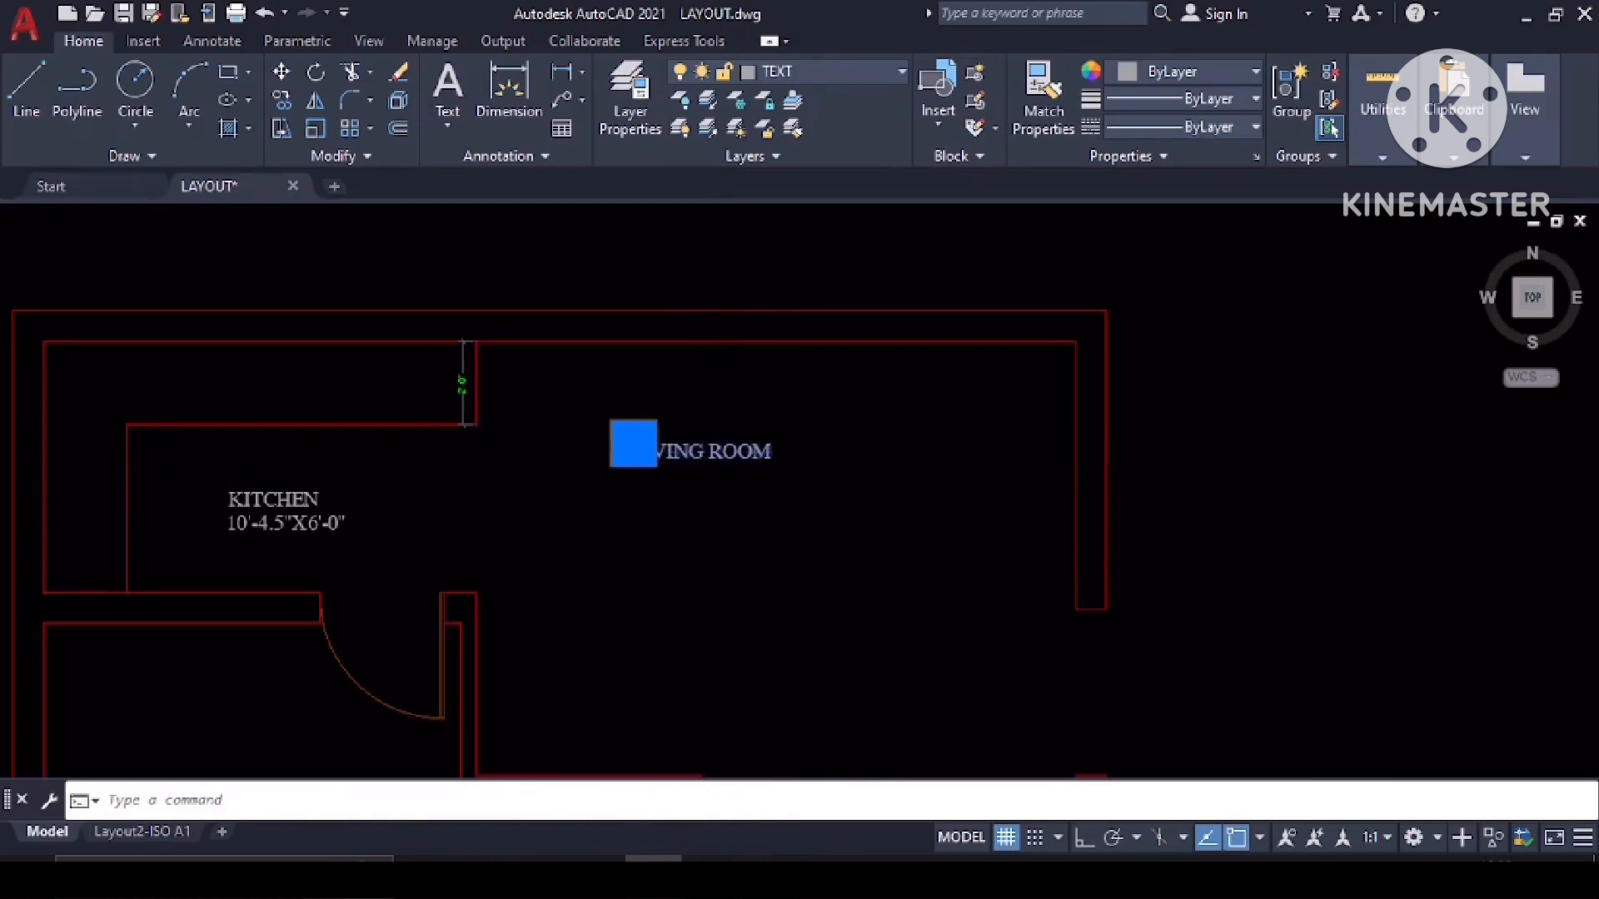
Change the text of the label copy beside the kitchen to DINING AREA.
double_click(707, 450)
type("DINI")
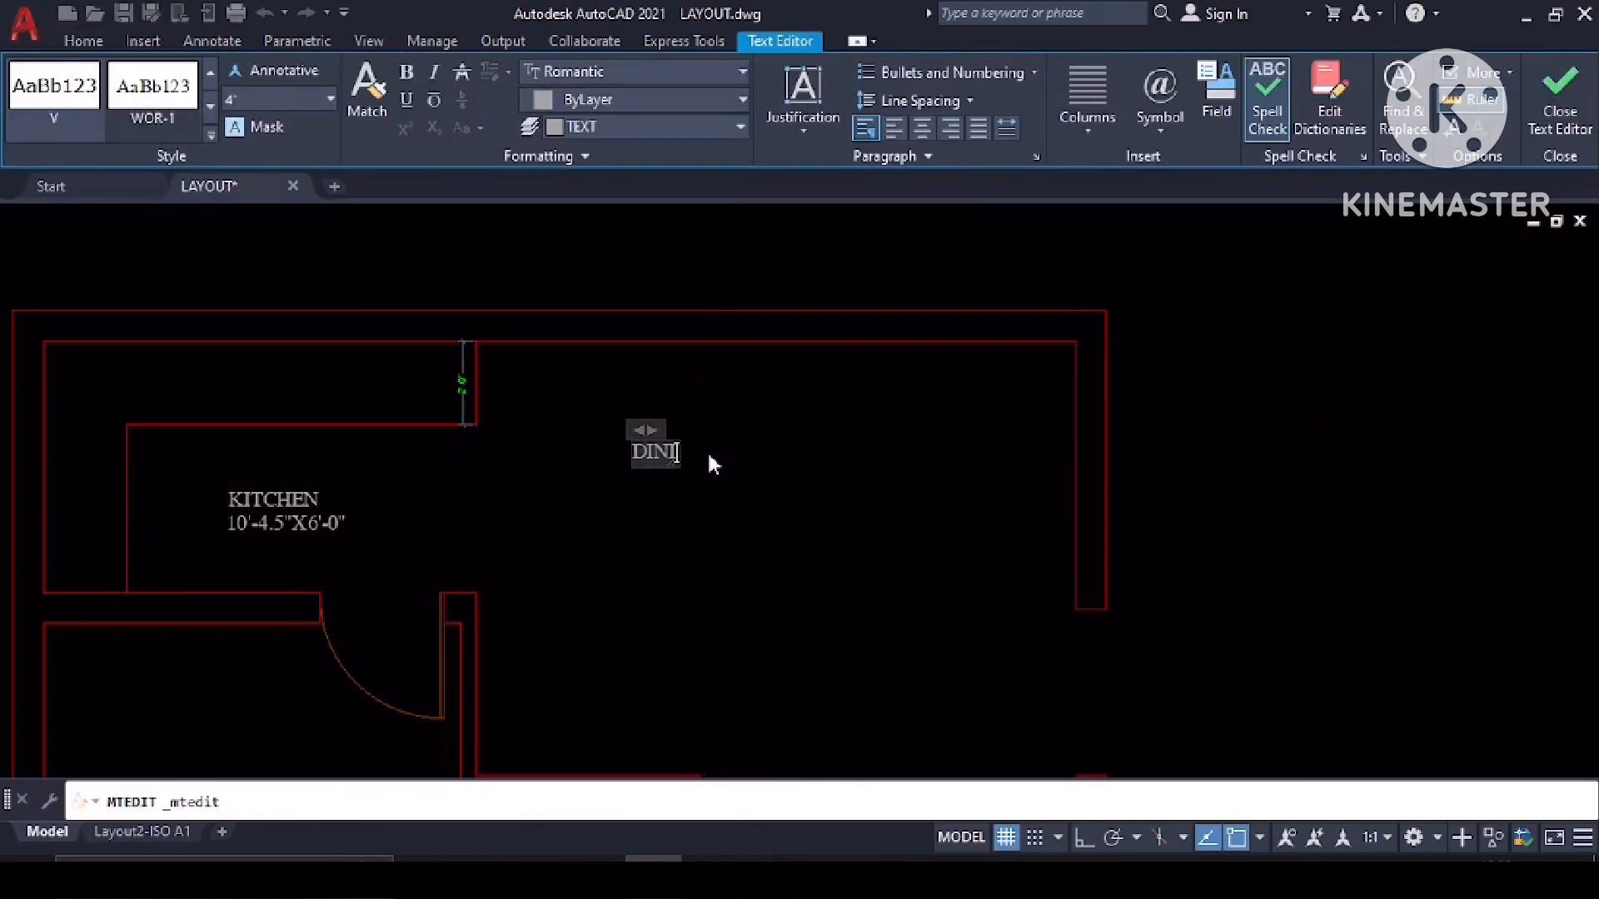
type("NG AREA")
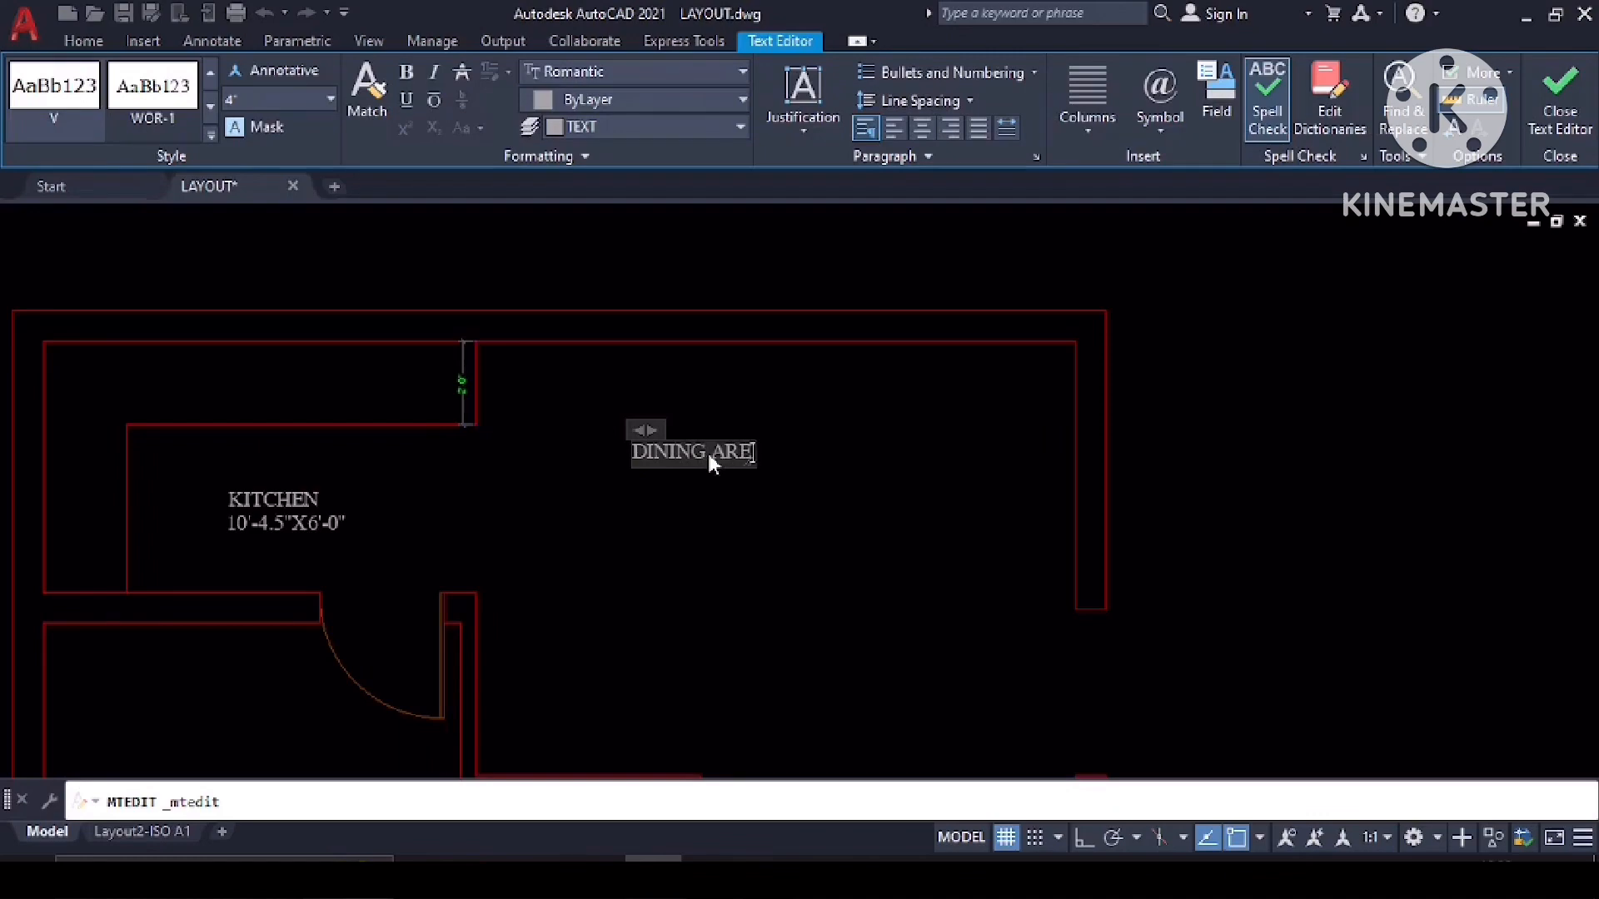